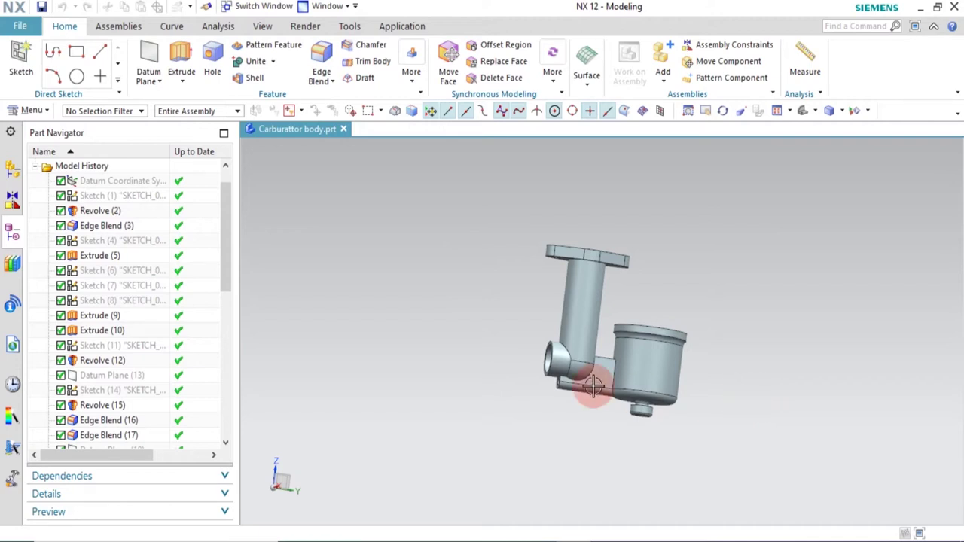
Examine the finished carburettor body from several sides, including its flanged tube, side port, connecting arm and cylindrical bowl
middle_drag(613, 348, 603, 394)
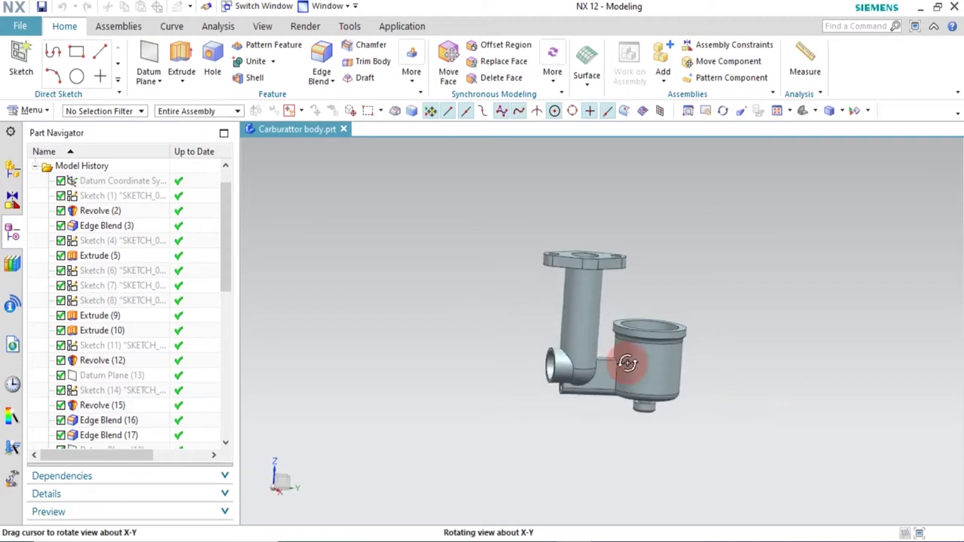
middle_drag(624, 363, 624, 300)
scroll(649, 328, up, 3)
middle_drag(647, 339, 542, 344)
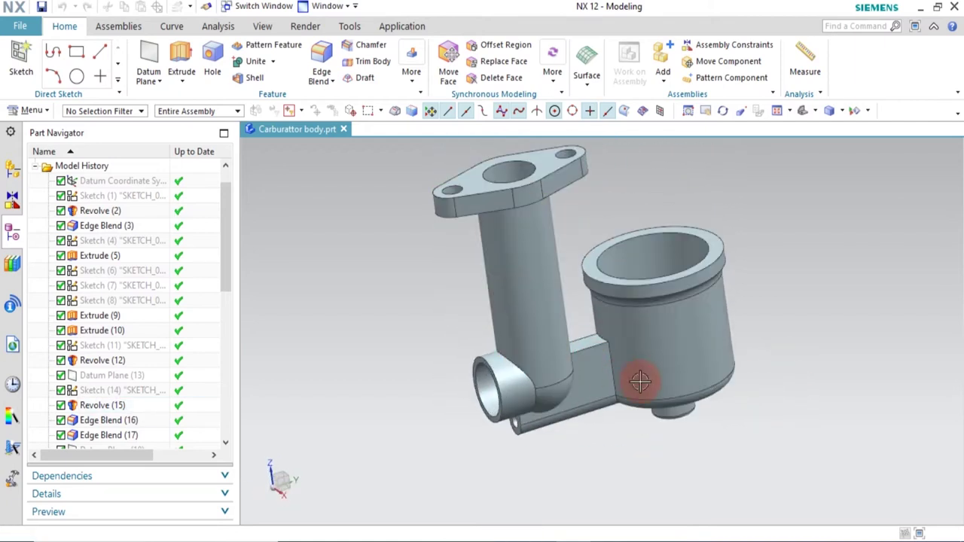
scroll(603, 309, down, 3)
mouse_move(600, 307)
middle_down()
mouse_move(570, 291)
mouse_move(561, 319)
mouse_move(553, 295)
mouse_move(475, 321)
mouse_move(597, 319)
middle_up()
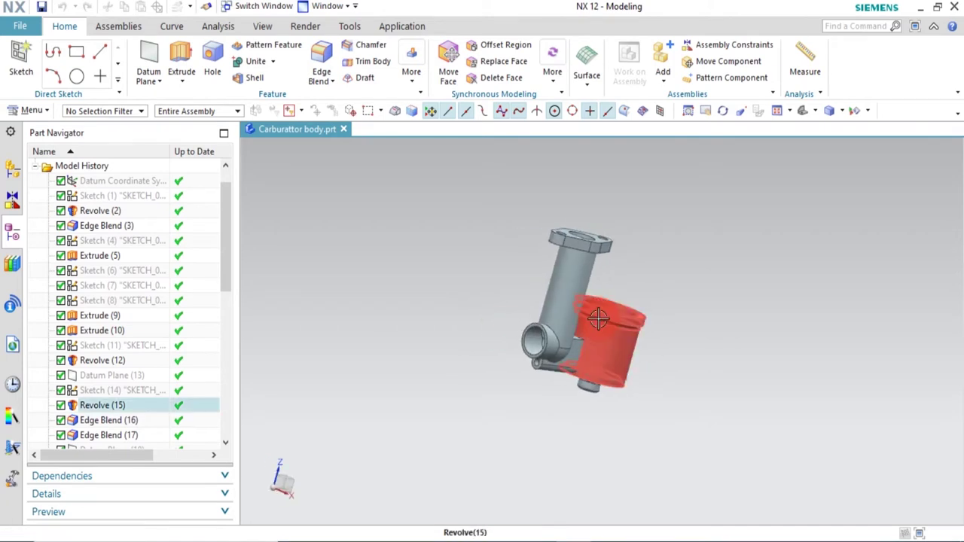
click(651, 400)
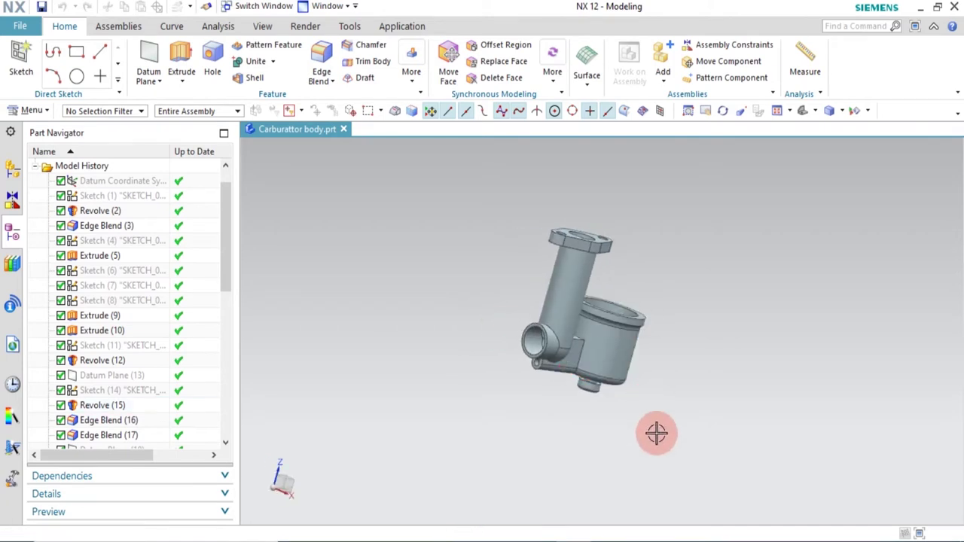
mouse_move(656, 433)
middle_down()
mouse_move(635, 424)
mouse_move(592, 433)
mouse_move(652, 418)
middle_up()
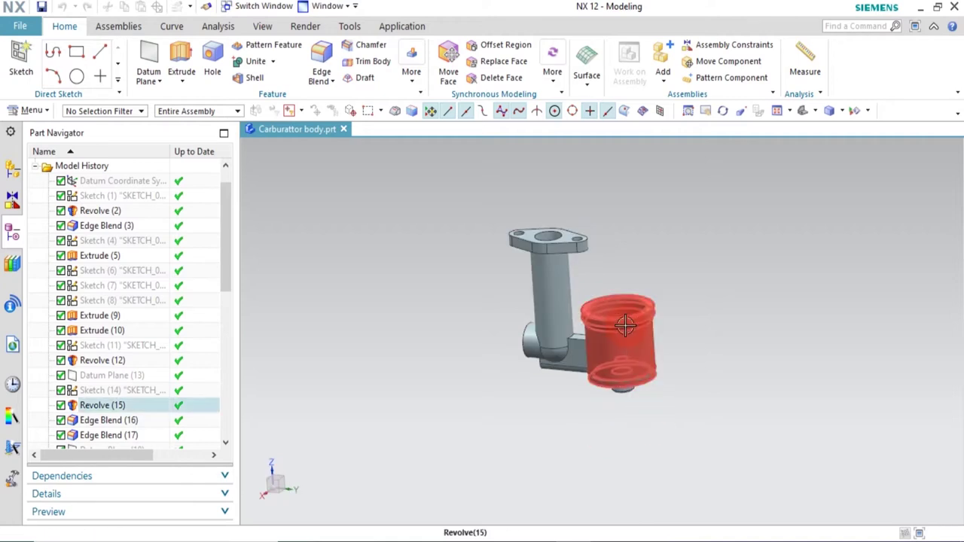
middle_drag(619, 339, 651, 318)
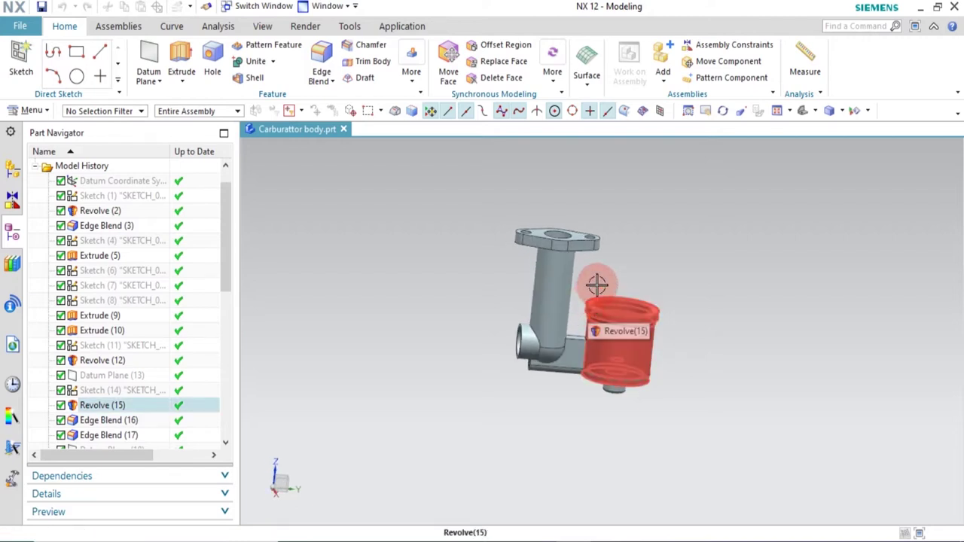
key(Home)
middle_drag(586, 288, 395, 415)
mouse_move(621, 409)
middle_down()
mouse_move(551, 437)
mouse_move(555, 452)
mouse_move(607, 441)
mouse_move(617, 427)
middle_up()
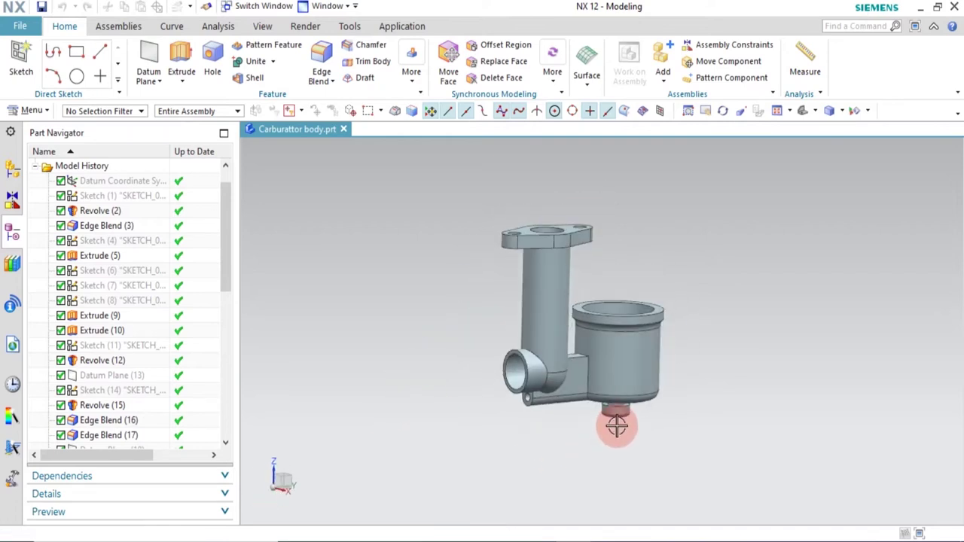
middle_drag(630, 446, 852, 432)
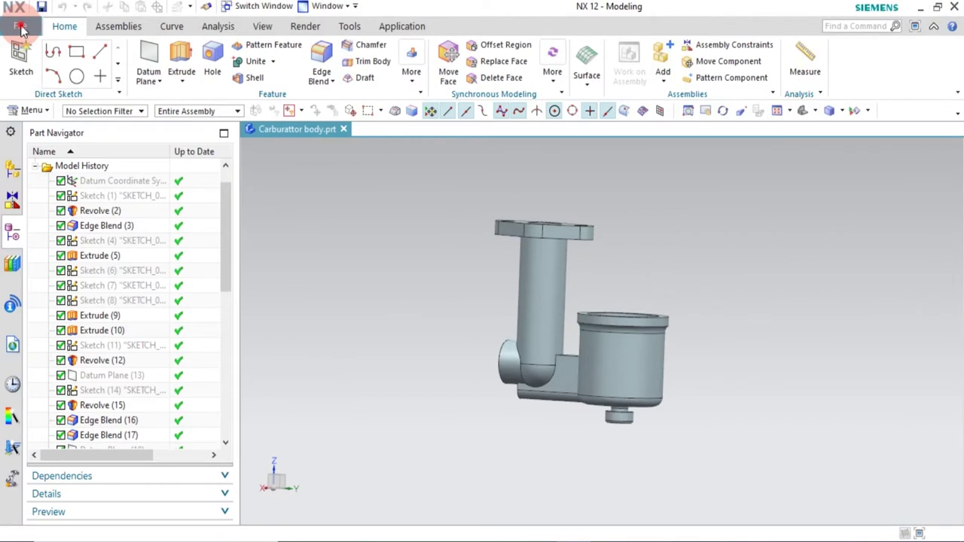
Create a new millimetre part from the Model template, named "carburettor body", with the Desktop as its folder
click(20, 27)
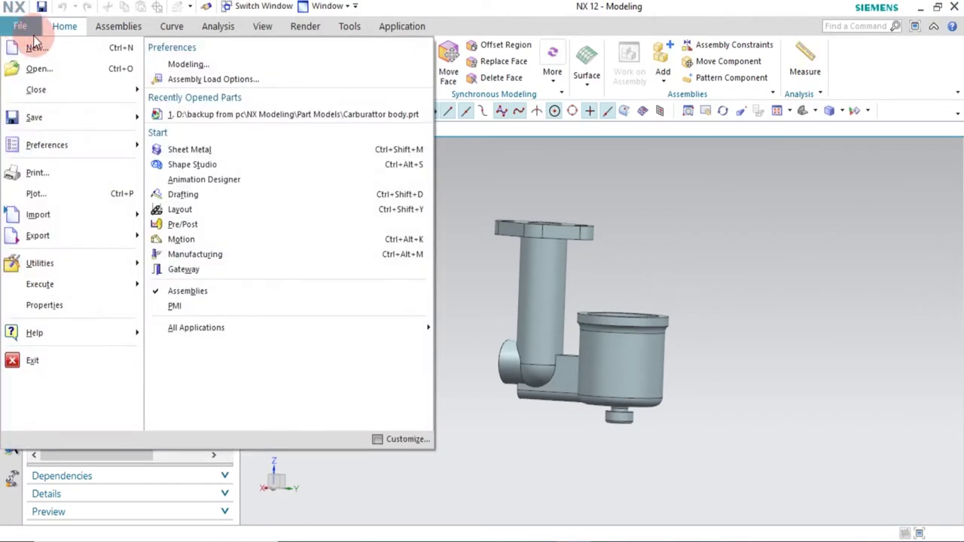
click(36, 50)
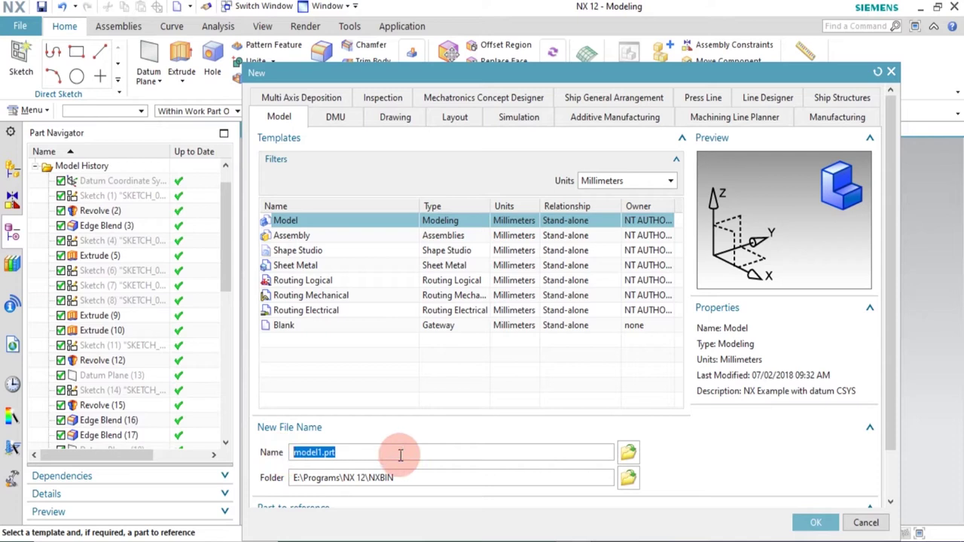
text(carburettor body)
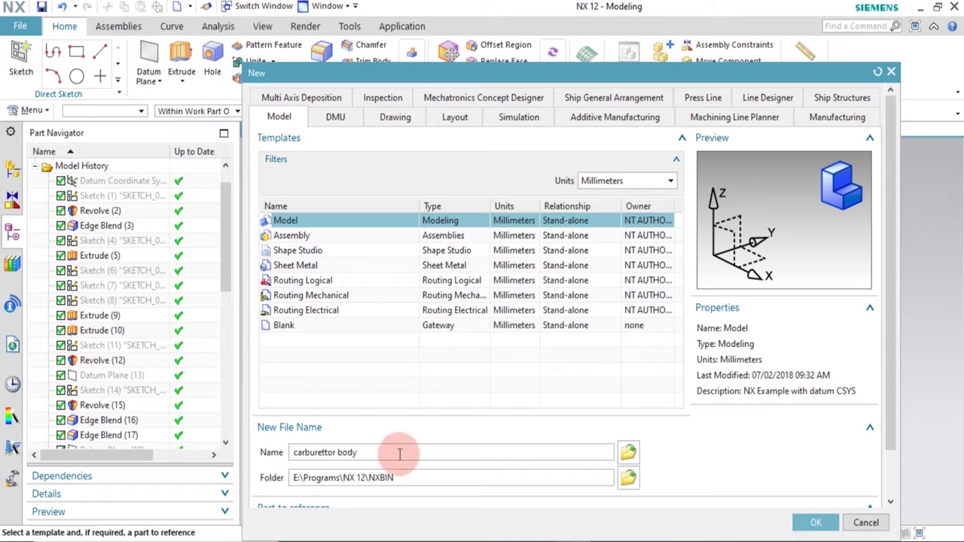
click(630, 479)
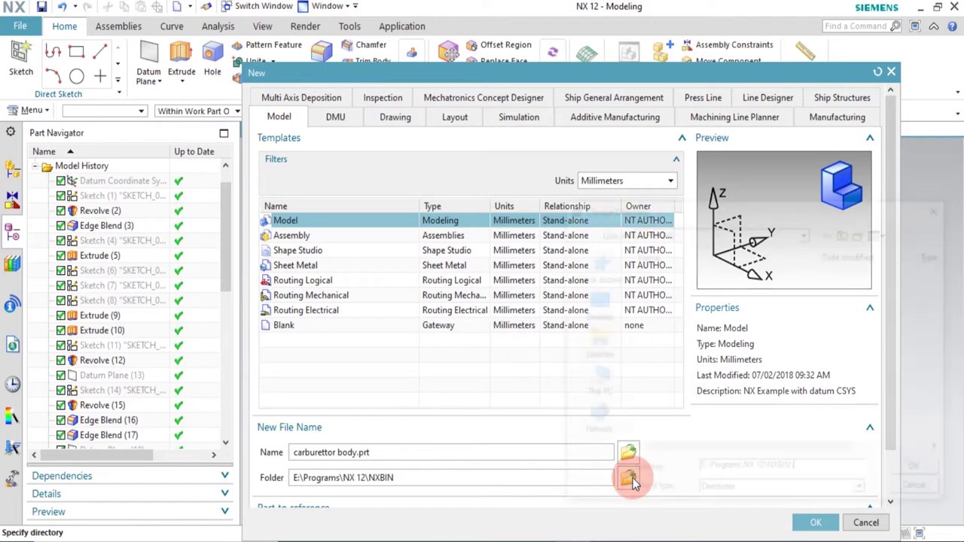
click(603, 315)
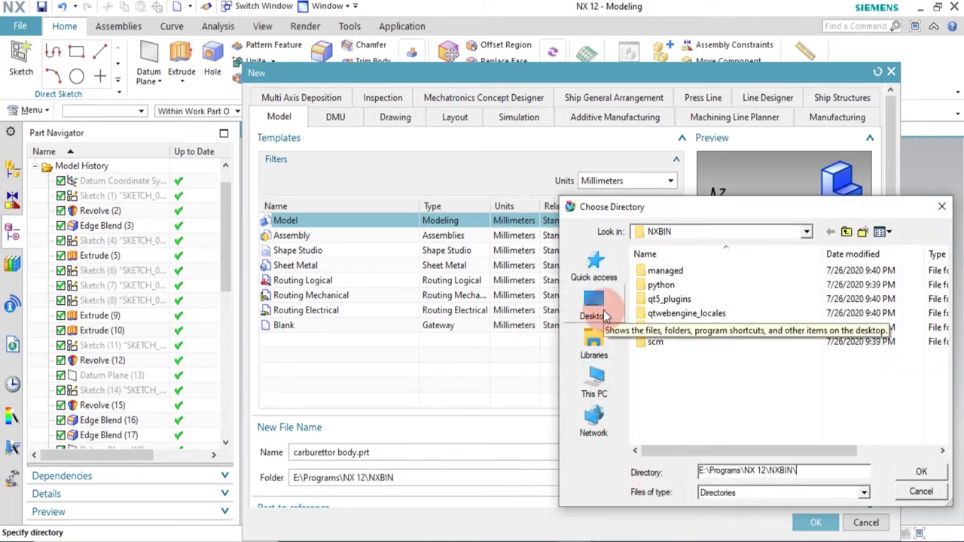
click(604, 312)
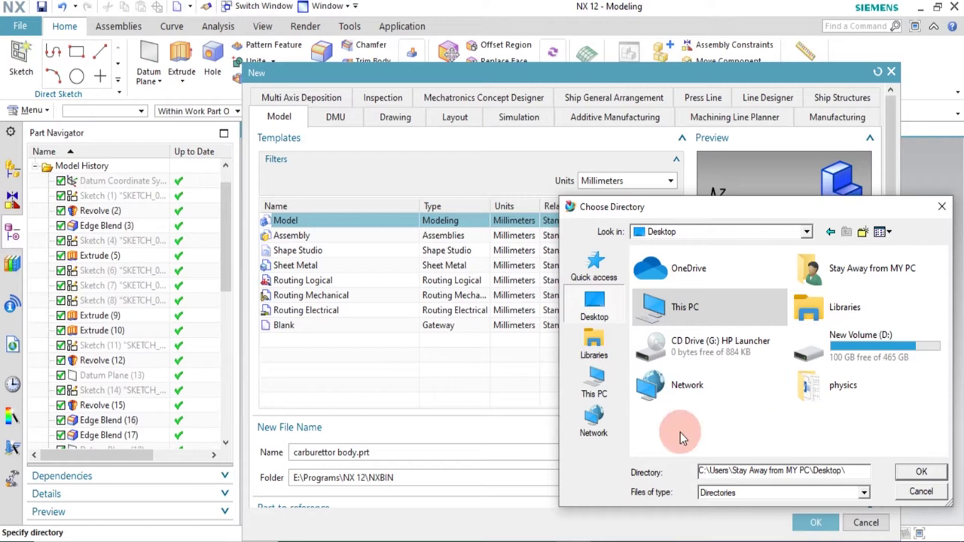
click(926, 471)
click(815, 522)
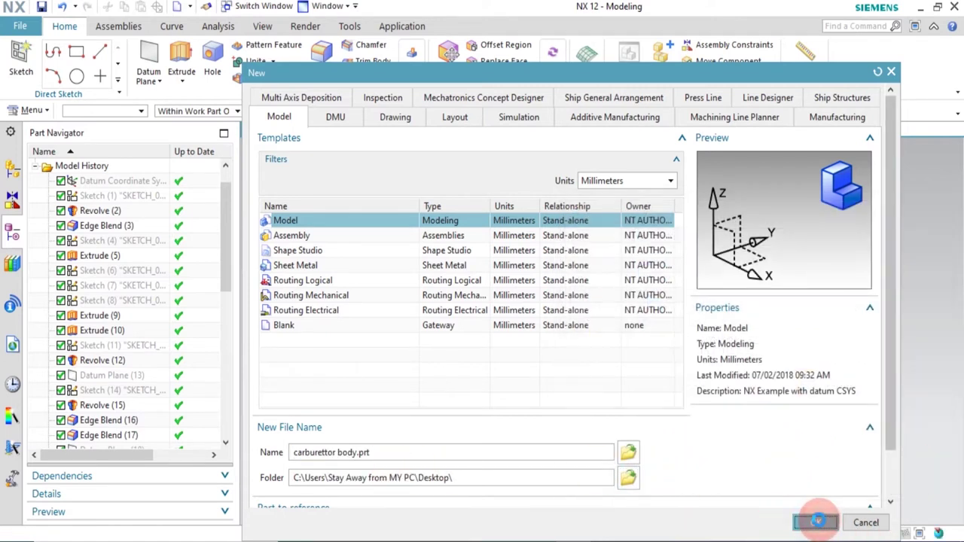
Check the orientation of the finished Carburattor body.prt, and start a sketch on the XZ datum plane in carburettor body.prt
mouse_move(512, 226)
middle_down()
mouse_move(610, 342)
mouse_move(666, 316)
mouse_move(626, 383)
mouse_move(673, 366)
middle_up()
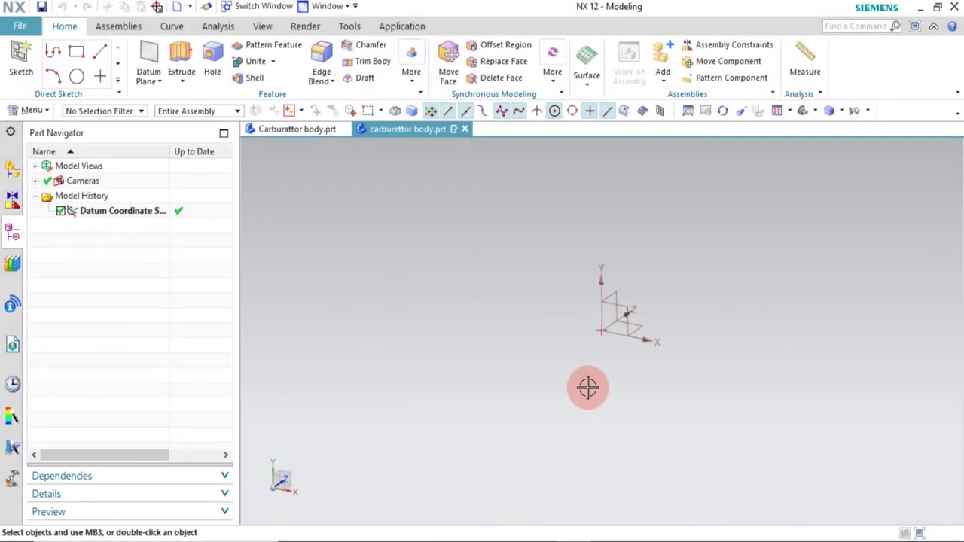
middle_drag(588, 387, 592, 393)
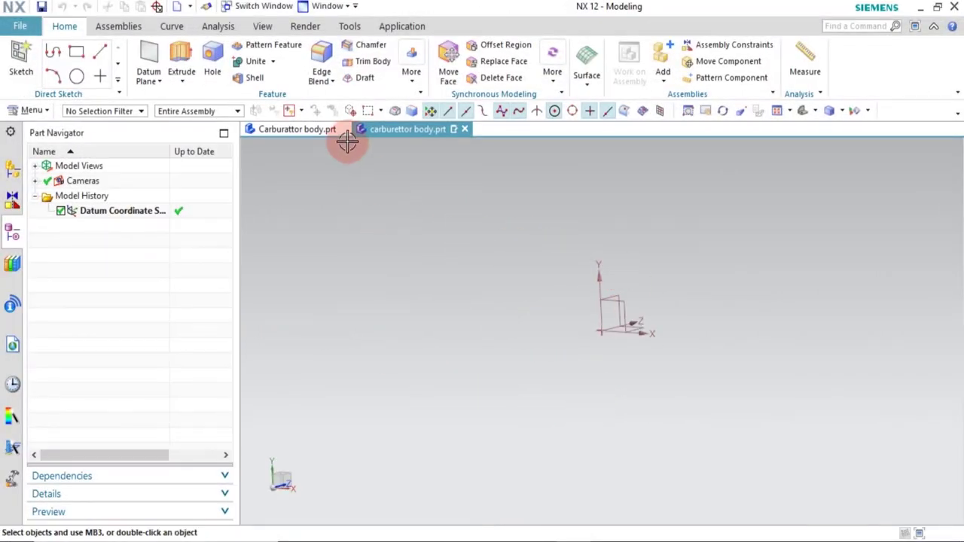
click(298, 130)
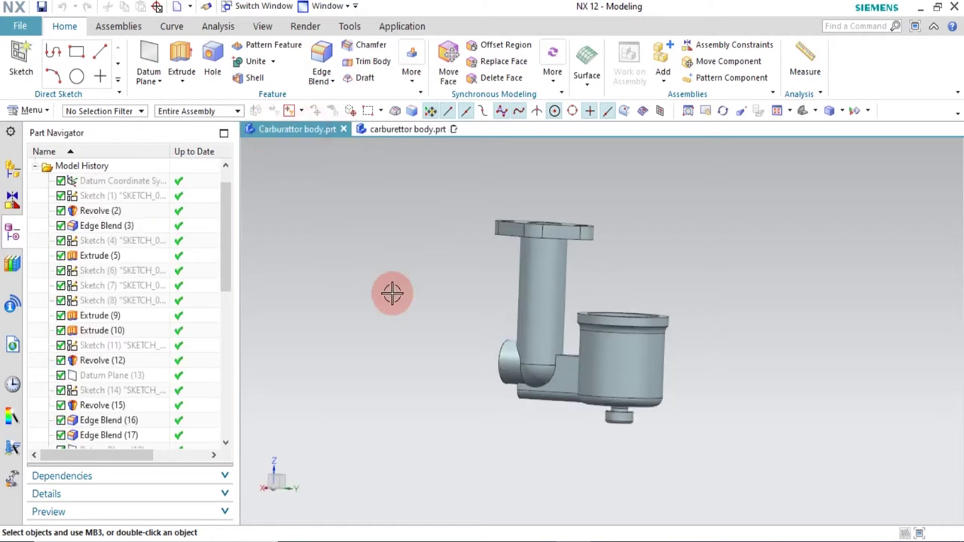
middle_drag(592, 387, 607, 400)
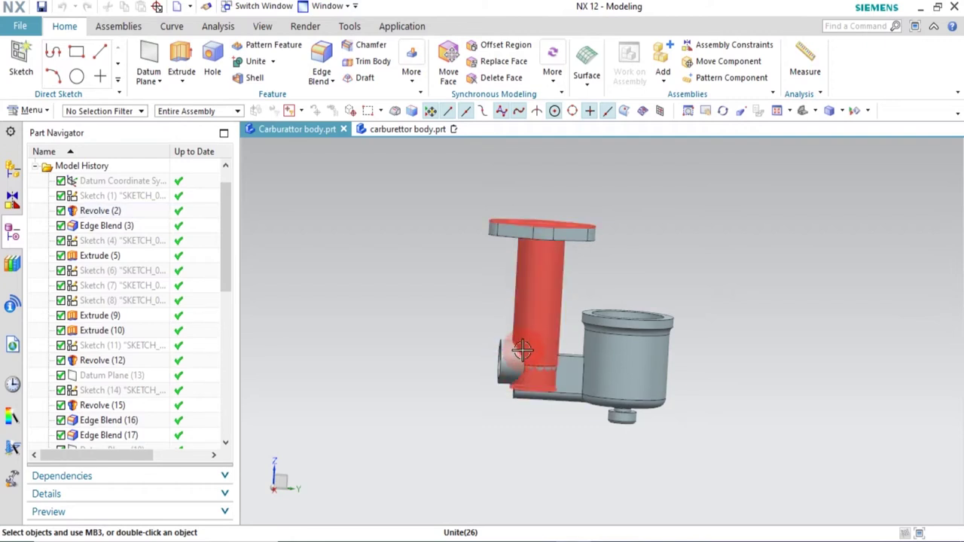
middle_drag(561, 323, 564, 315)
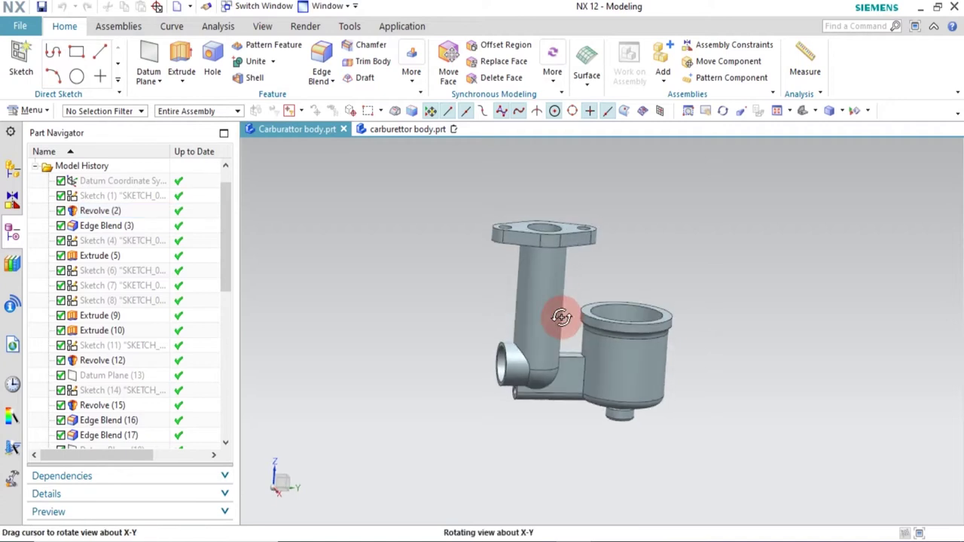
click(400, 129)
middle_drag(682, 351, 699, 366)
click(21, 62)
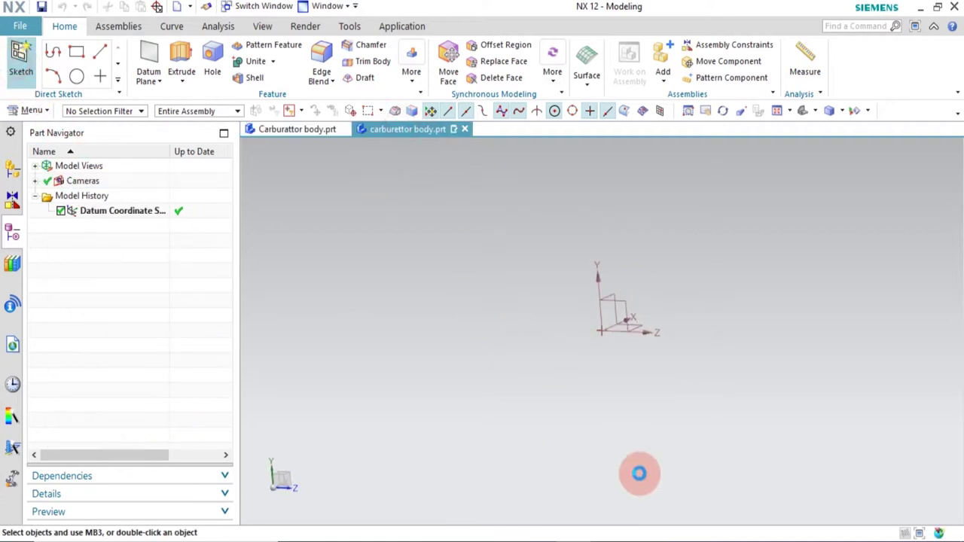
click(643, 332)
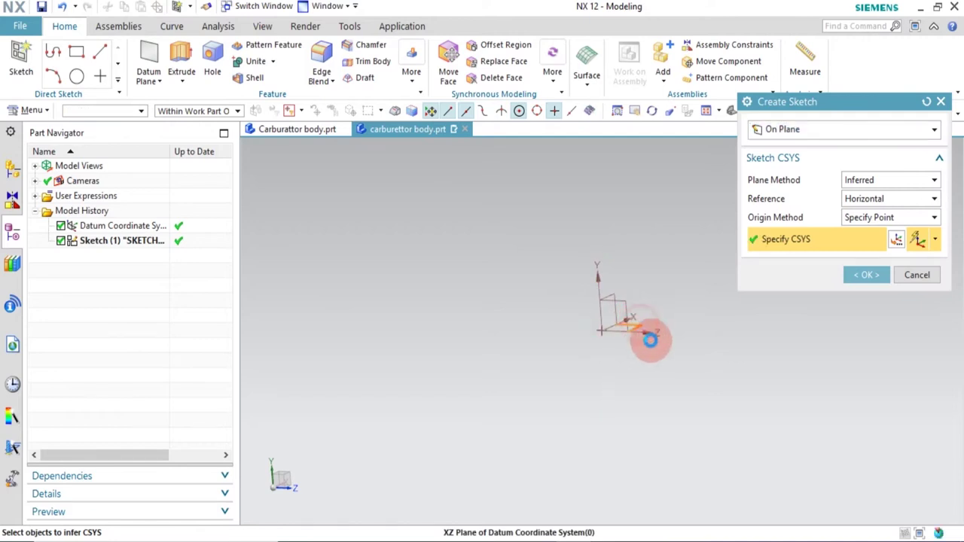
click(599, 338)
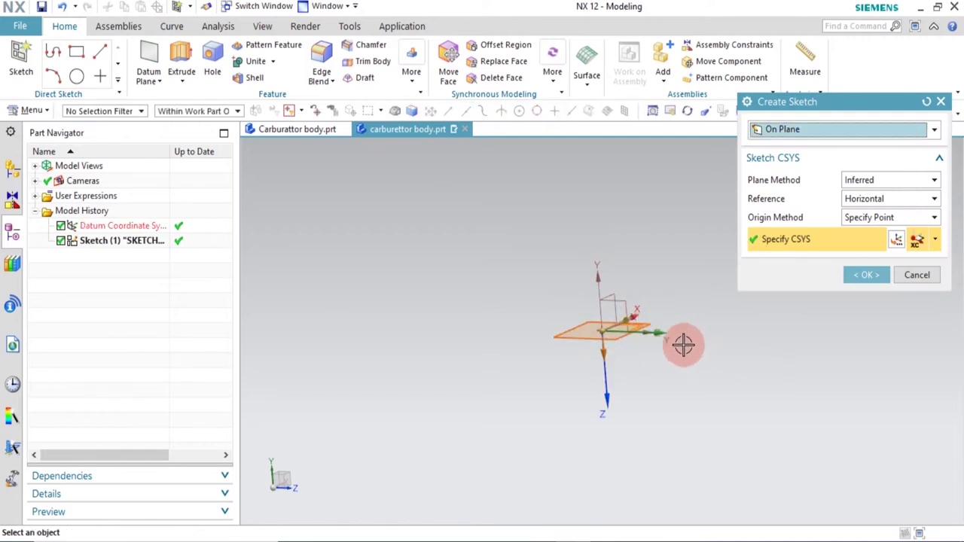
click(866, 275)
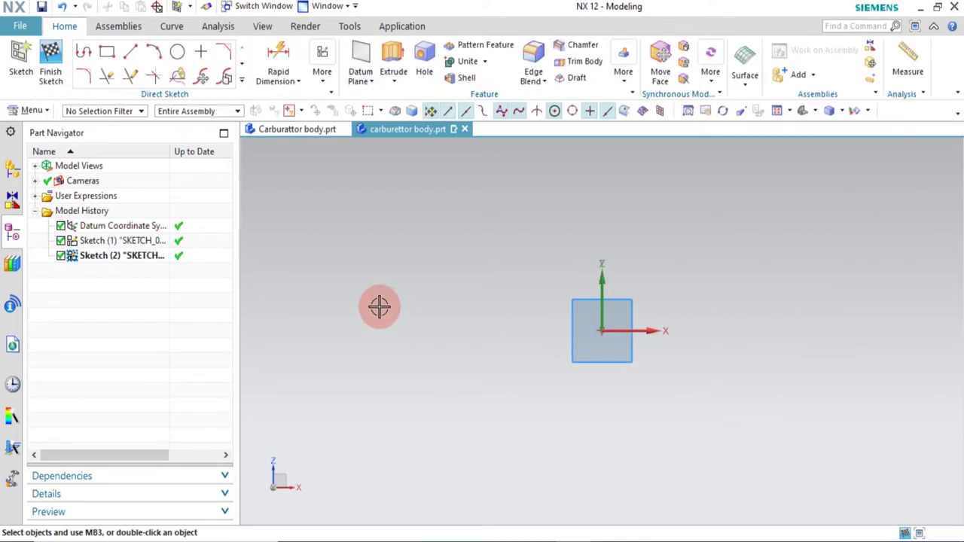
Sketch a circle of diameter 44 centred on the sketch origin
click(179, 56)
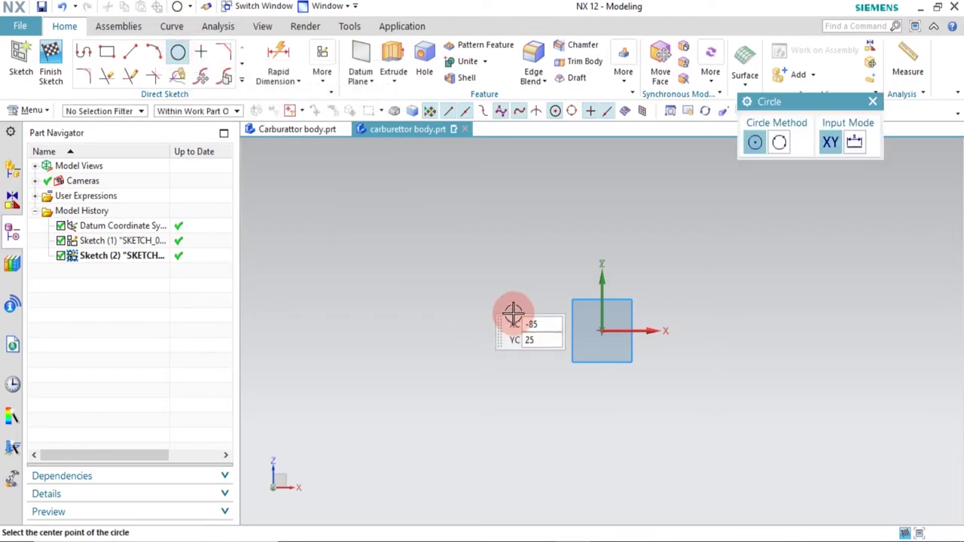
click(607, 331)
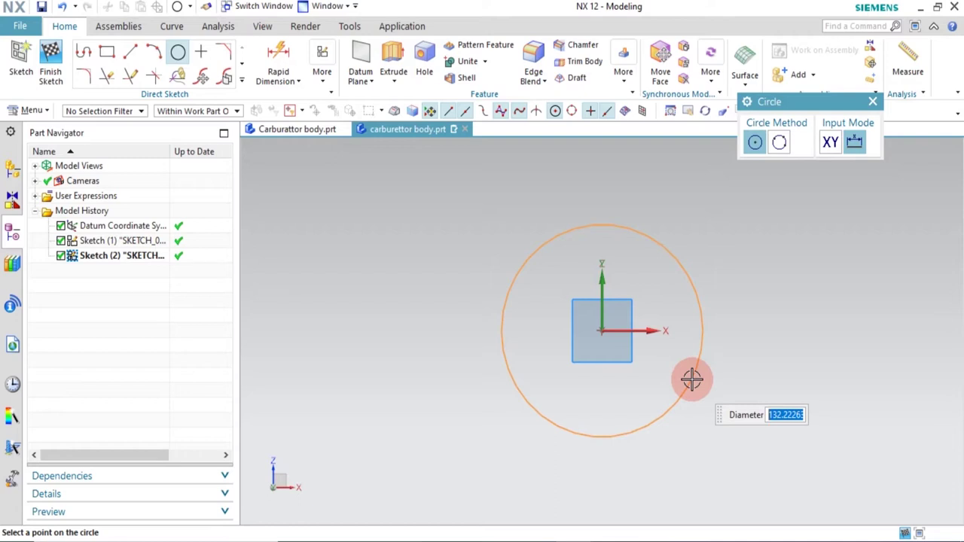
text(44)
click(691, 378)
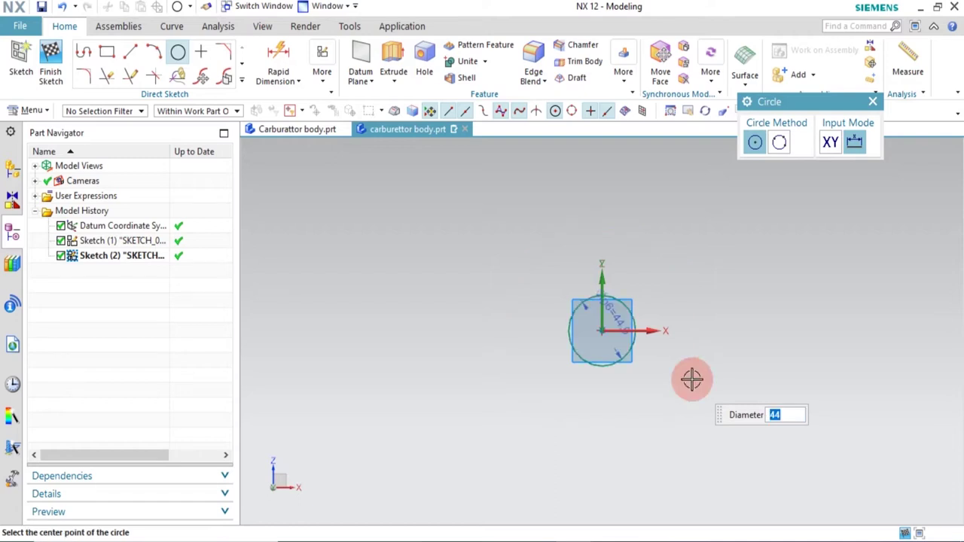
mouse_move(639, 422)
middle_down()
mouse_move(637, 323)
mouse_move(684, 351)
mouse_move(713, 334)
mouse_move(639, 329)
mouse_move(618, 345)
middle_up()
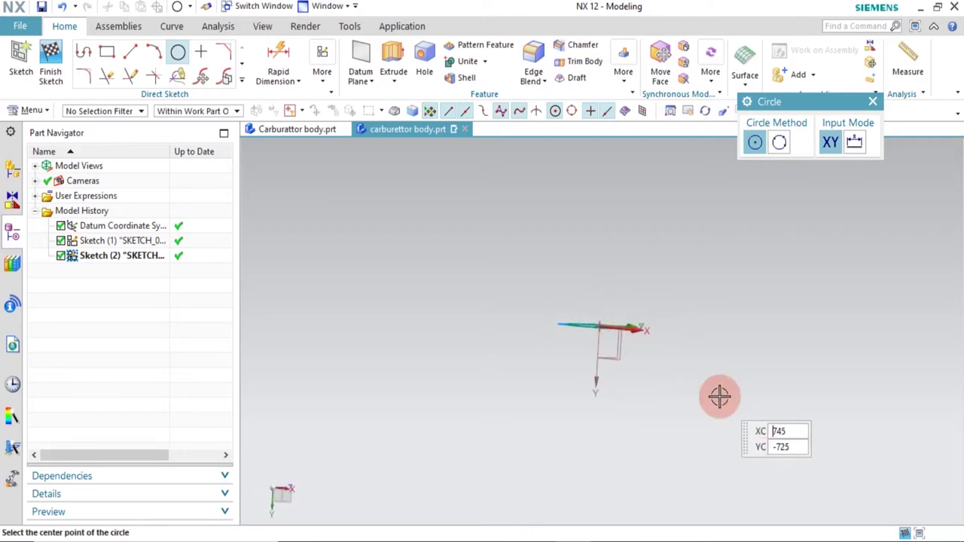
mouse_move(671, 381)
middle_down()
mouse_move(667, 404)
mouse_move(609, 404)
middle_up()
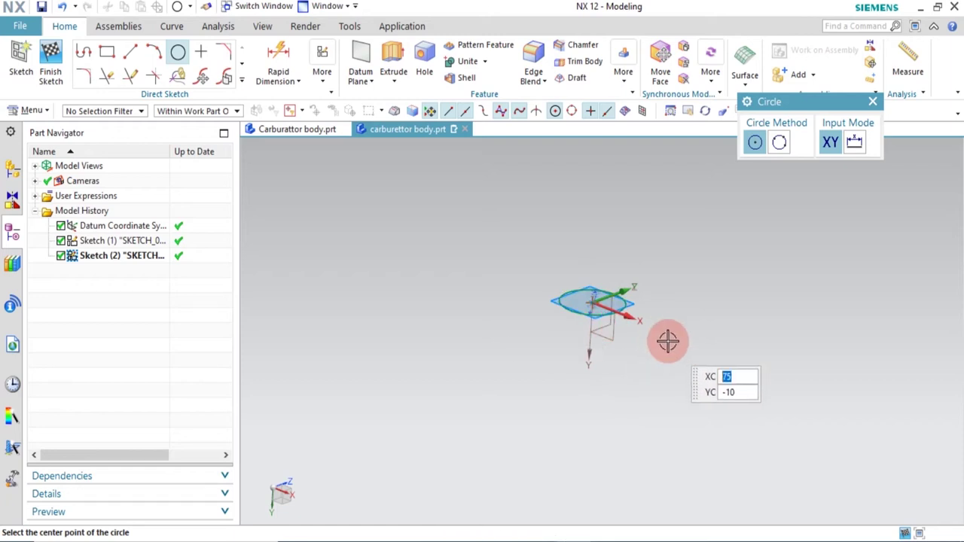
text(80)
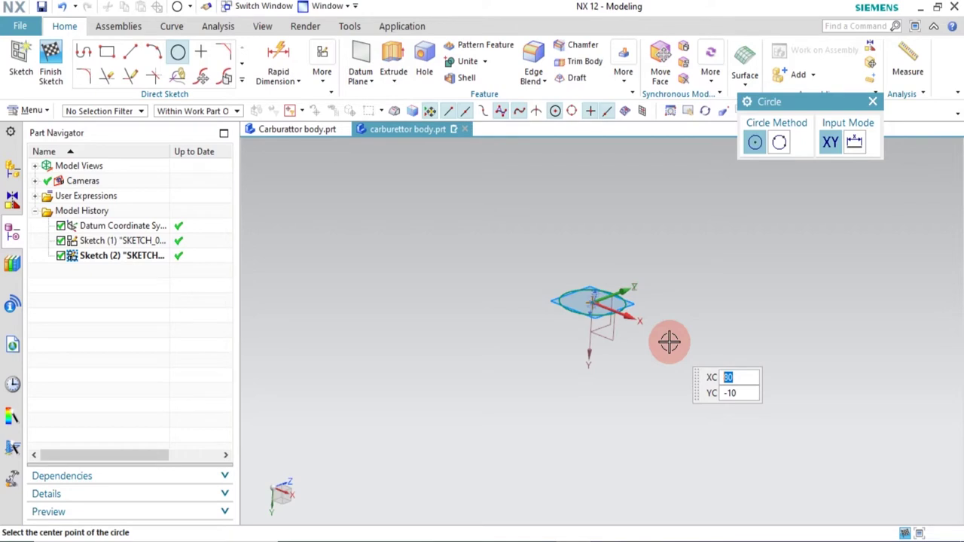
Switch to Carburattor body.prt and examine the vertical tube, its top flange and the rounded lower end
click(299, 129)
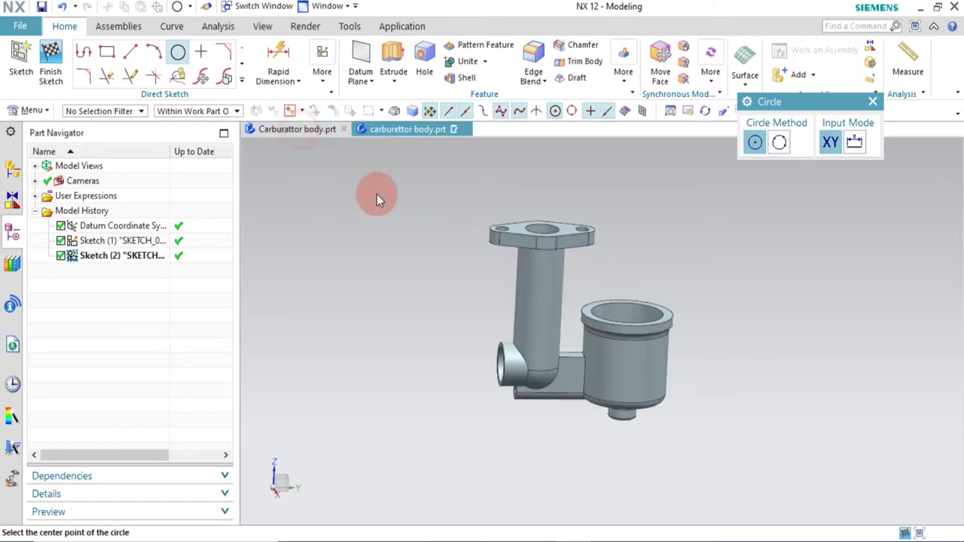
middle_drag(637, 382, 568, 263)
scroll(569, 245, down, 3)
scroll(567, 253, up, 5)
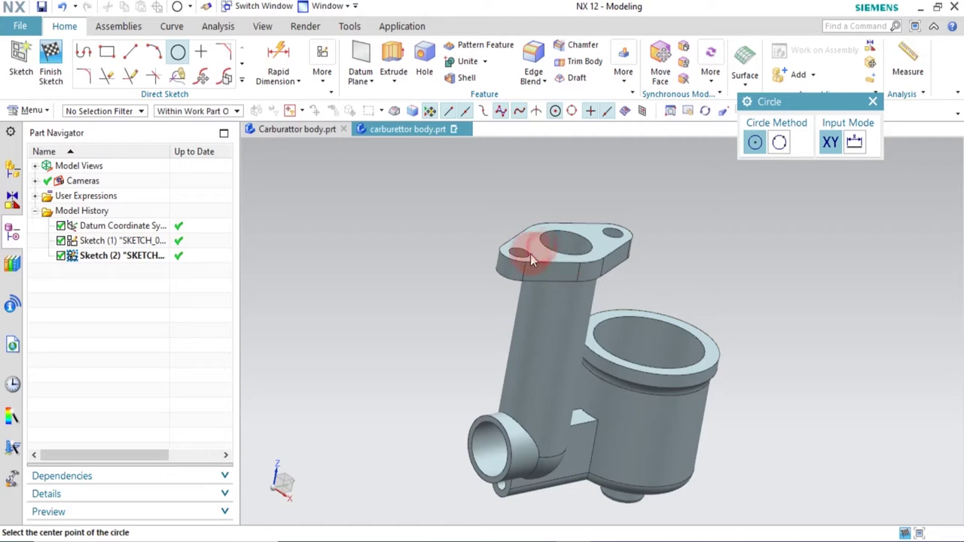
middle_drag(570, 420, 538, 402)
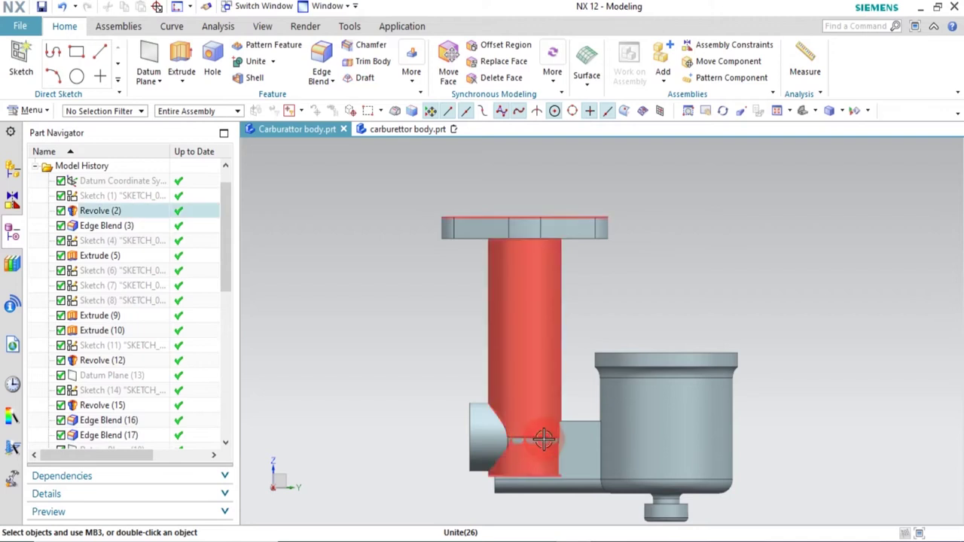
scroll(545, 440, down, 2)
scroll(547, 379, up, 2)
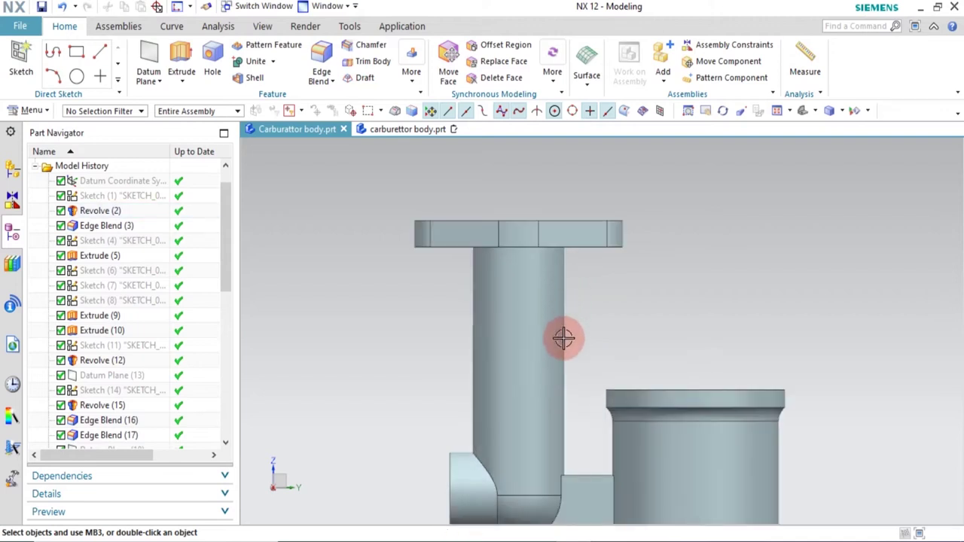
scroll(547, 376, down, 1)
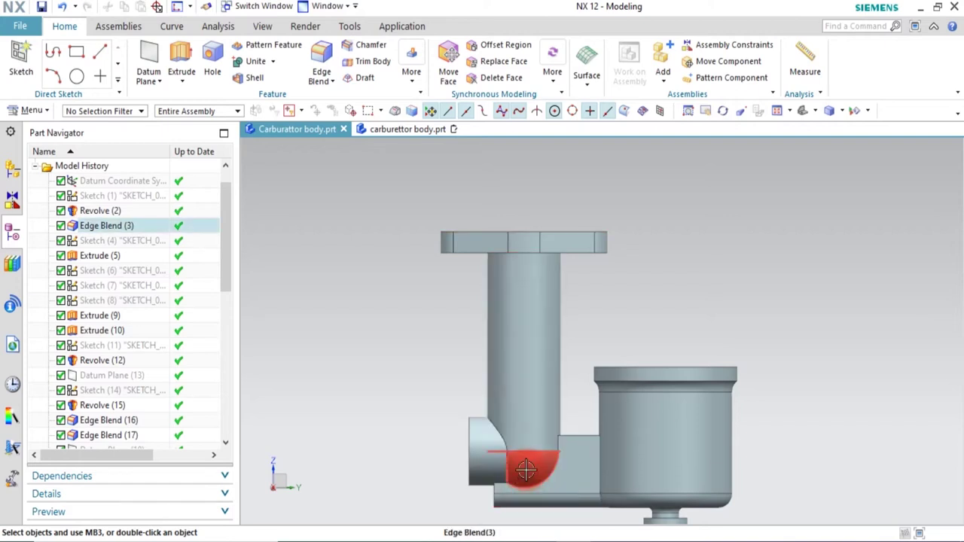
Identify the features that form the vertical tube, its rounded lower end and top flange in the reference model
click(532, 392)
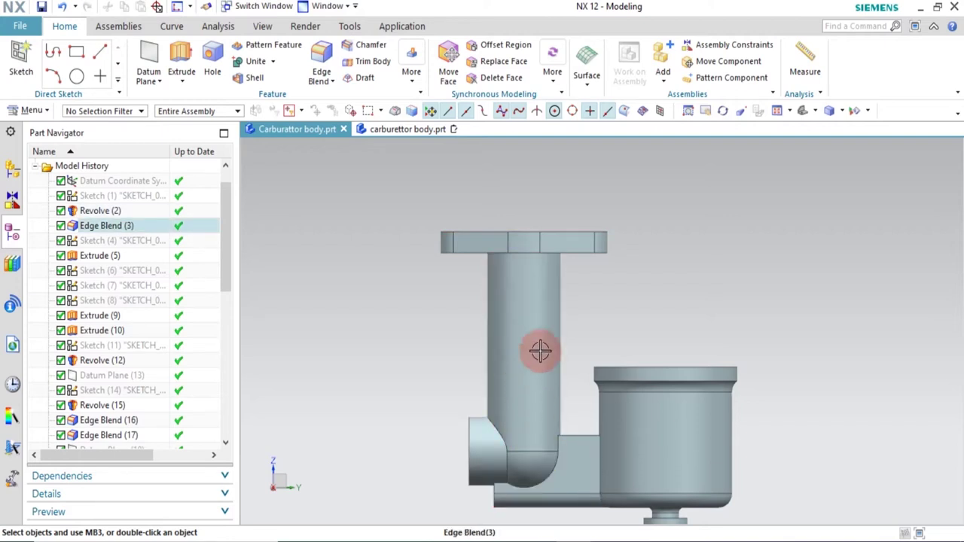
click(534, 473)
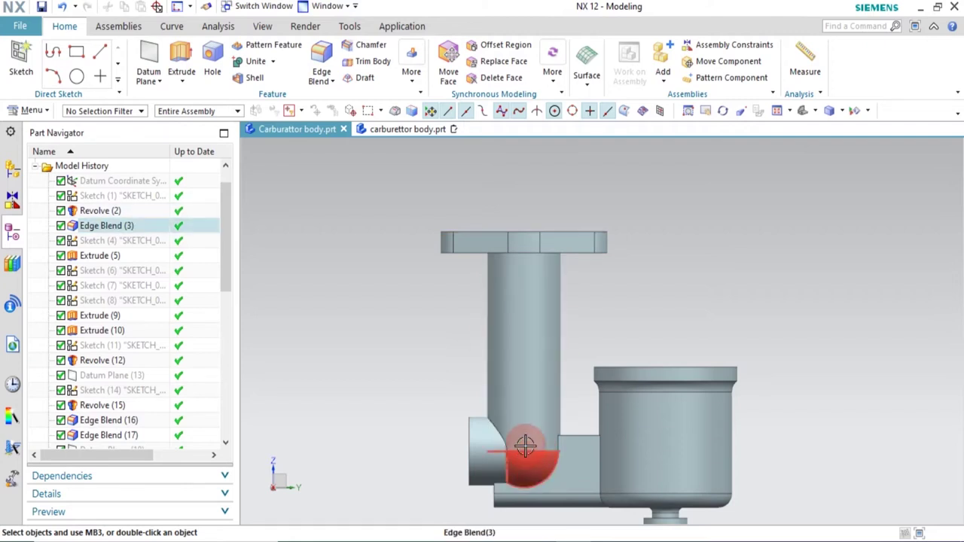
key(Escape)
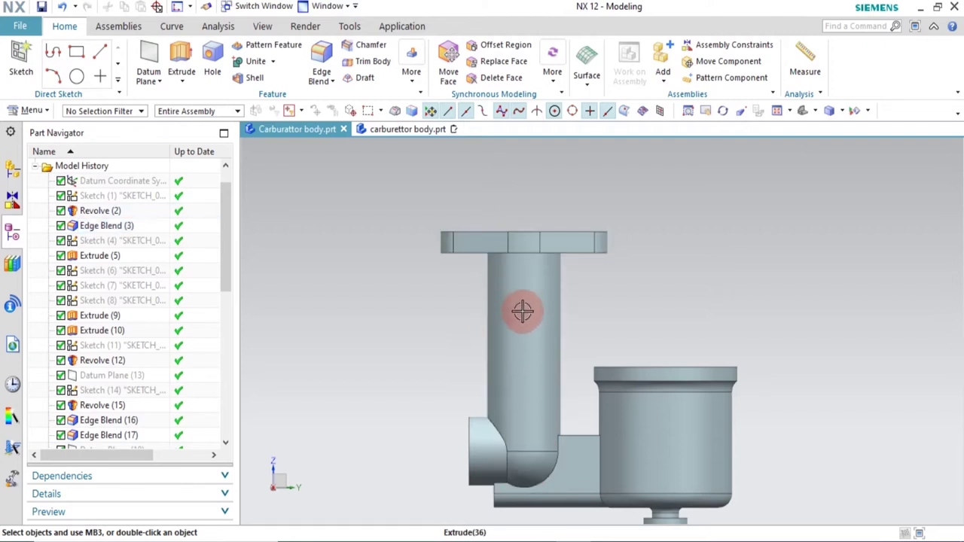
click(524, 230)
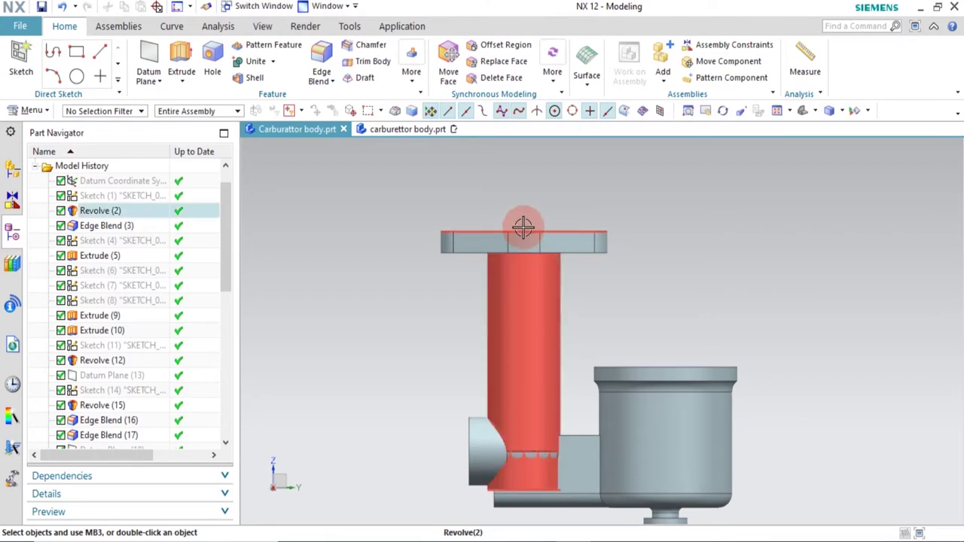
key(Escape)
click(527, 456)
key(Escape)
click(518, 479)
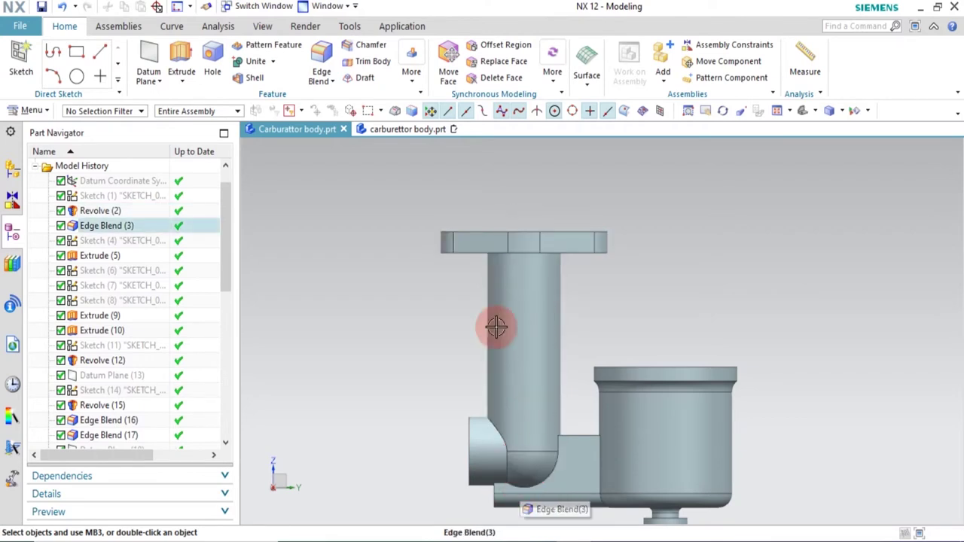
key(Escape)
click(534, 361)
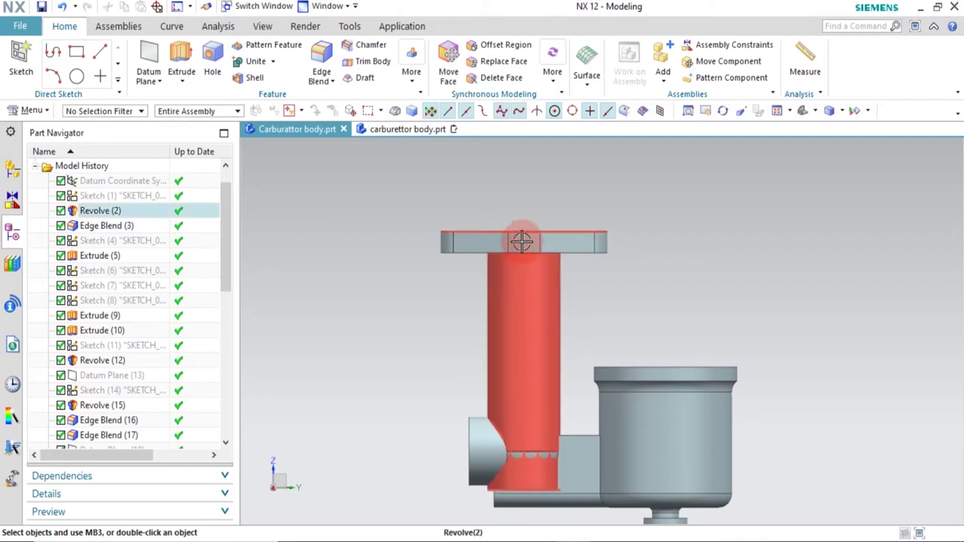
key(Escape)
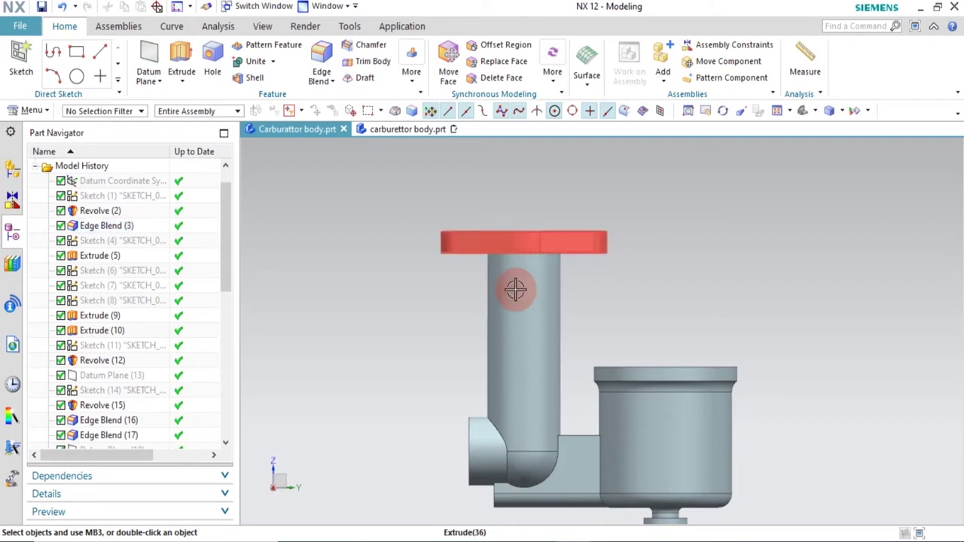
Switch to carburettor body.prt and extrude the 44 mm circle along the reversed direction from 0 to 125+22 mm
click(418, 128)
middle_drag(579, 371, 614, 401)
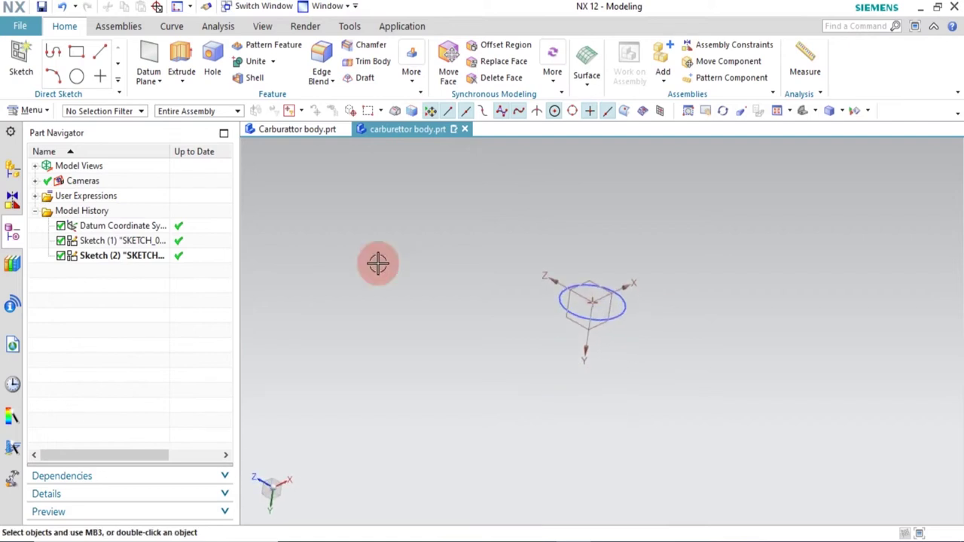
click(183, 67)
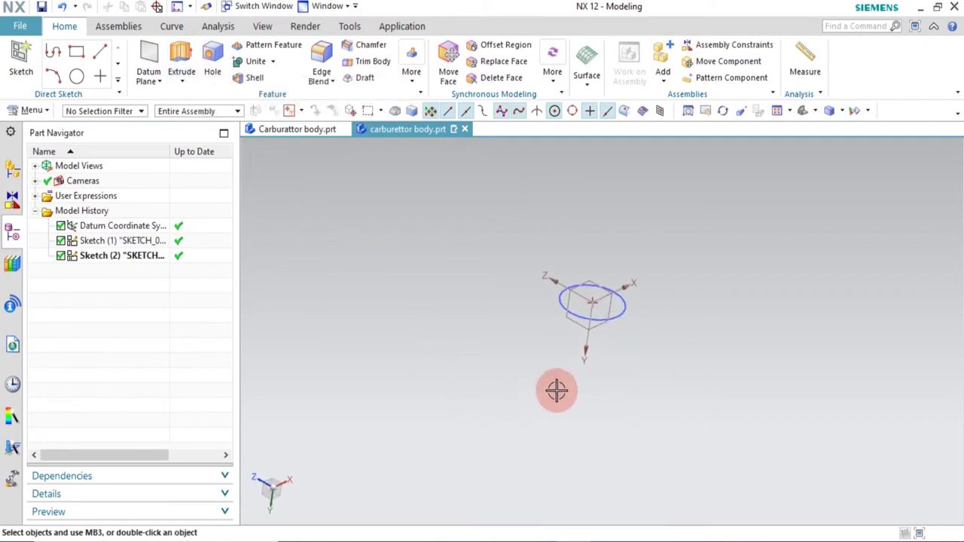
click(621, 313)
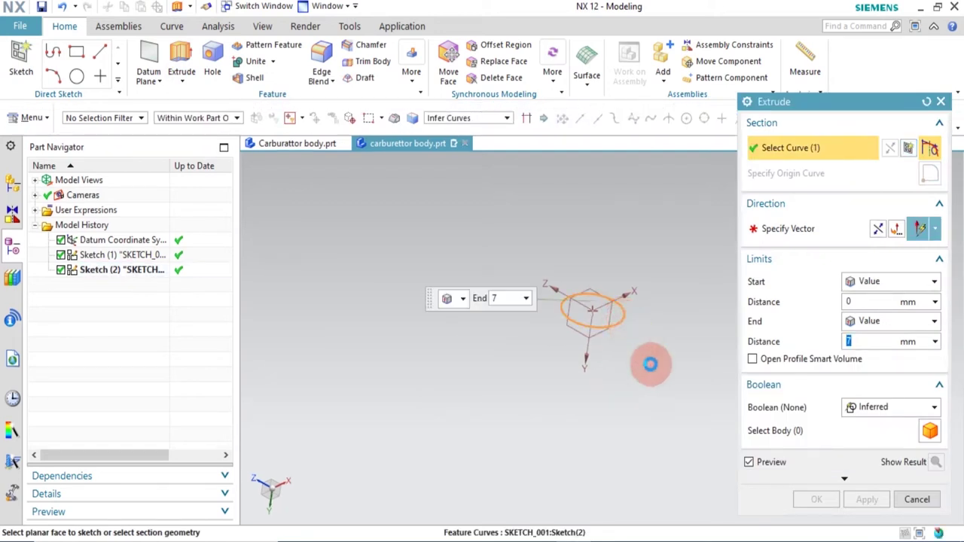
click(878, 228)
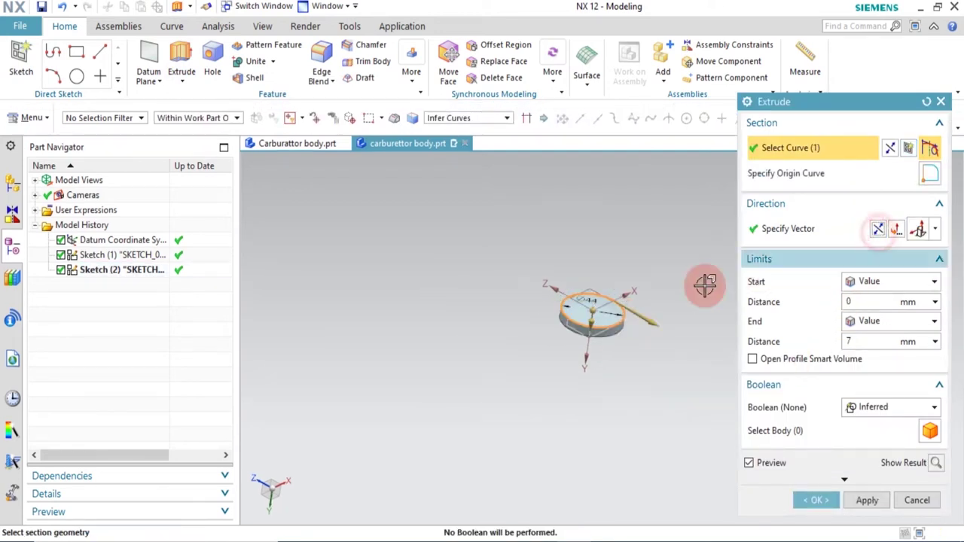
double_click(851, 343)
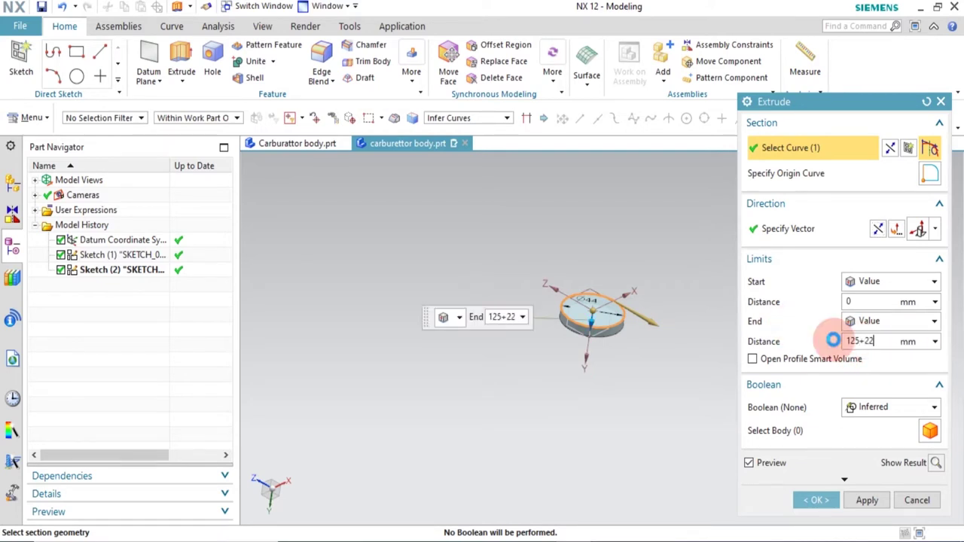
key(Return)
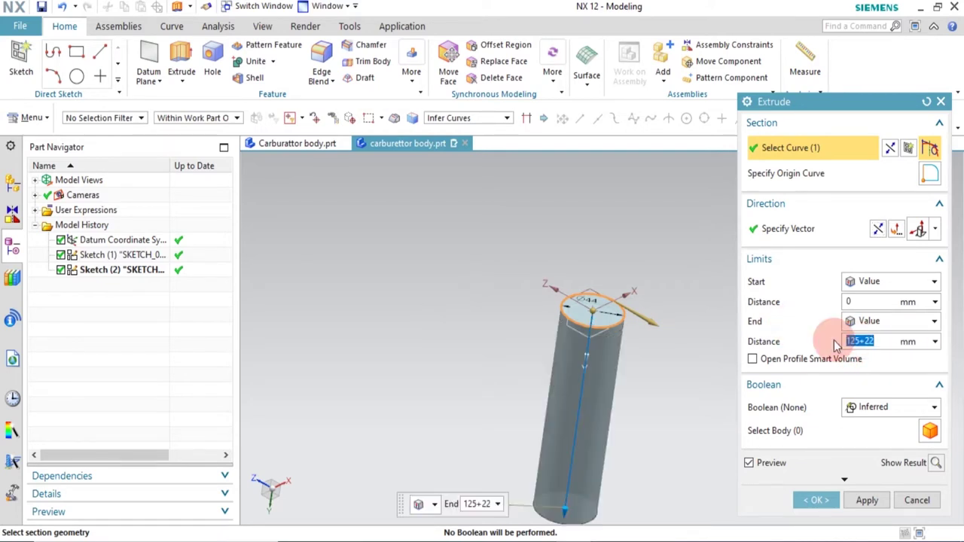
click(819, 500)
scroll(538, 317, up, 2)
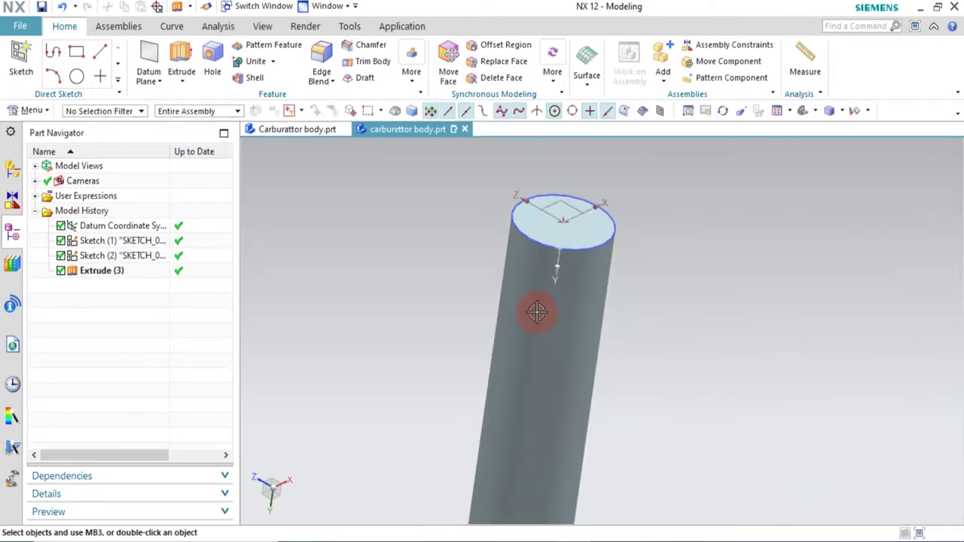
Round the lower circular edge of the cylinder with a 22 mm radius edge blend
scroll(533, 320, down, 4)
middle_drag(533, 320, 560, 427)
click(560, 427)
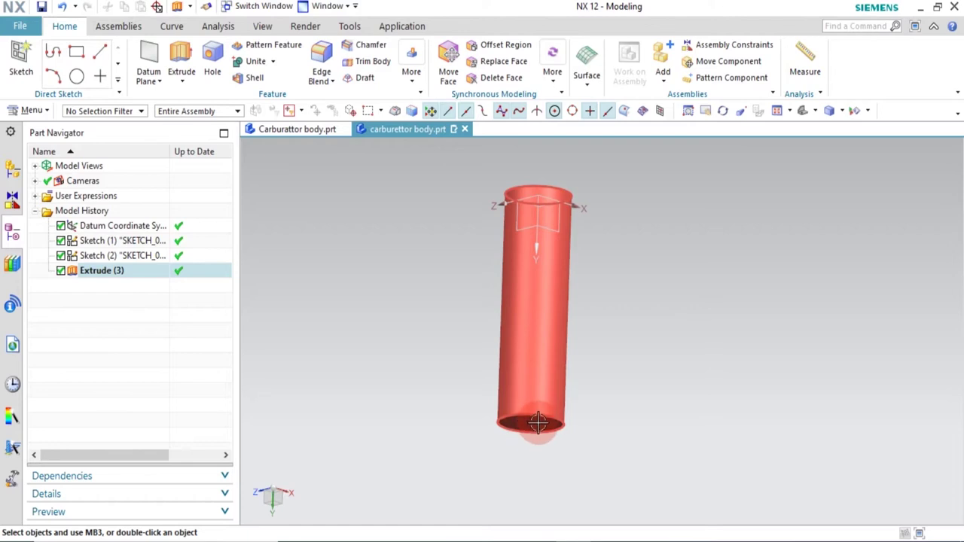
click(324, 62)
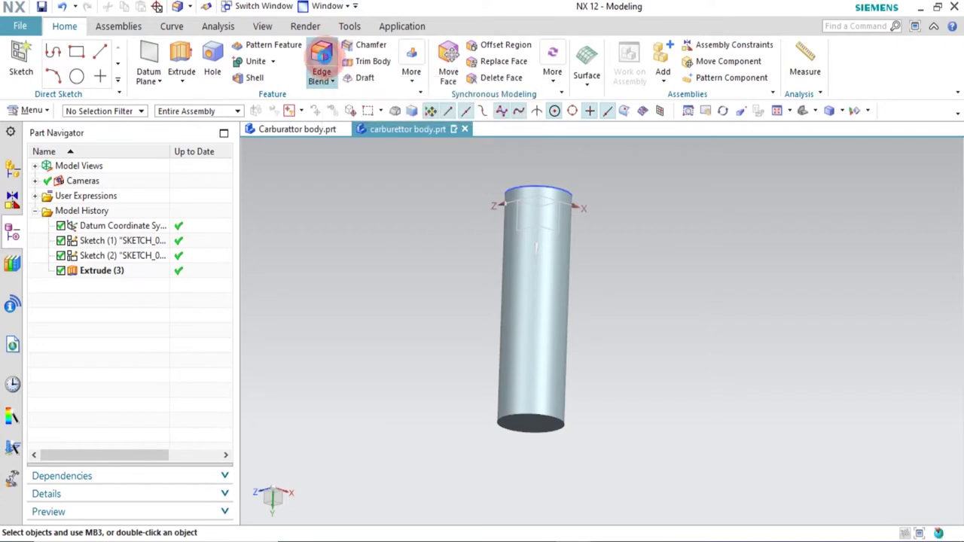
click(544, 424)
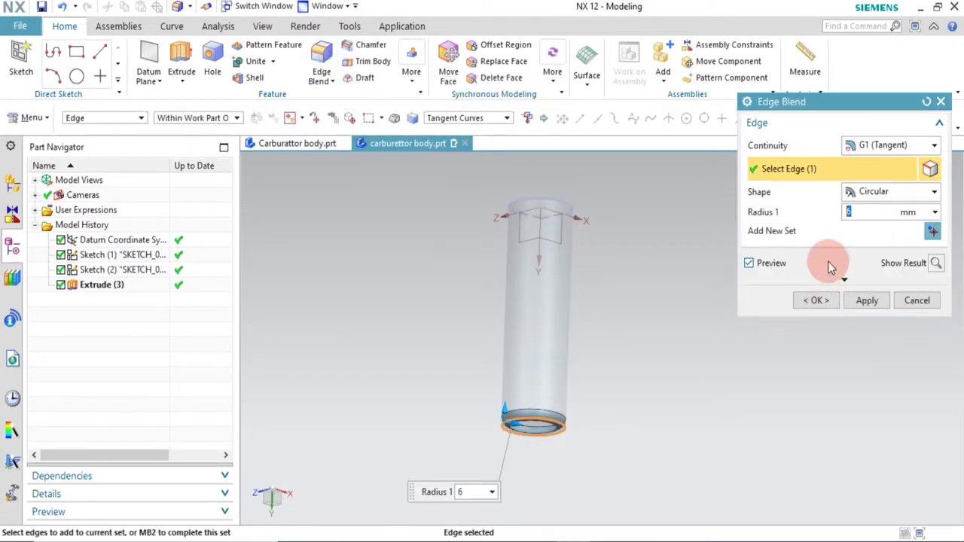
click(861, 210)
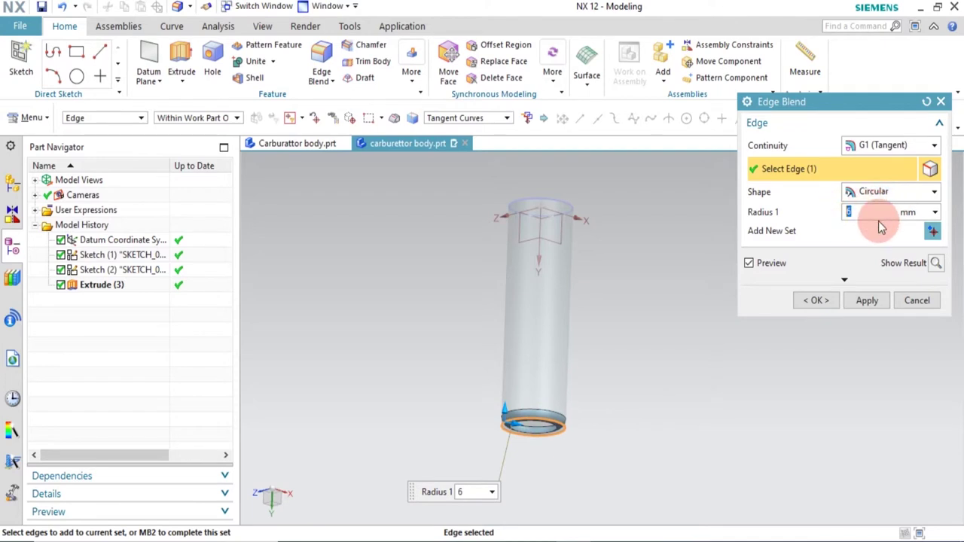
text(22)
key(Return)
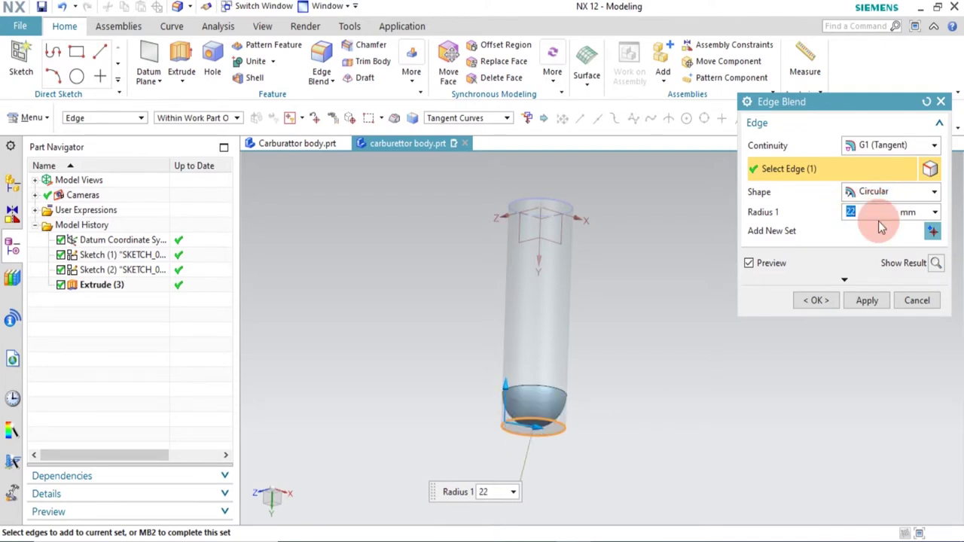
click(814, 301)
middle_drag(611, 333, 768, 344)
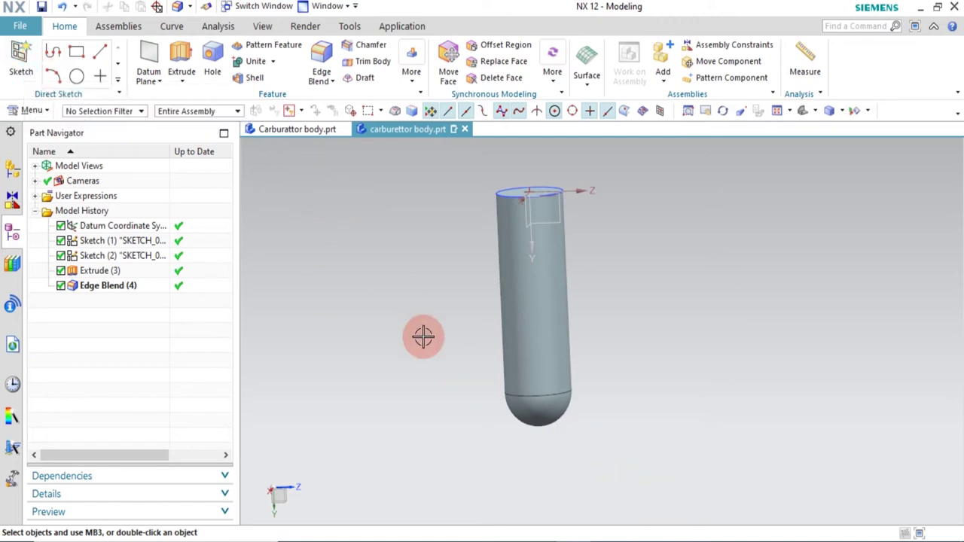
Check the finished Carburattor body.prt, and start a sketch on the XY datum plane in carburettor body.prt
click(312, 128)
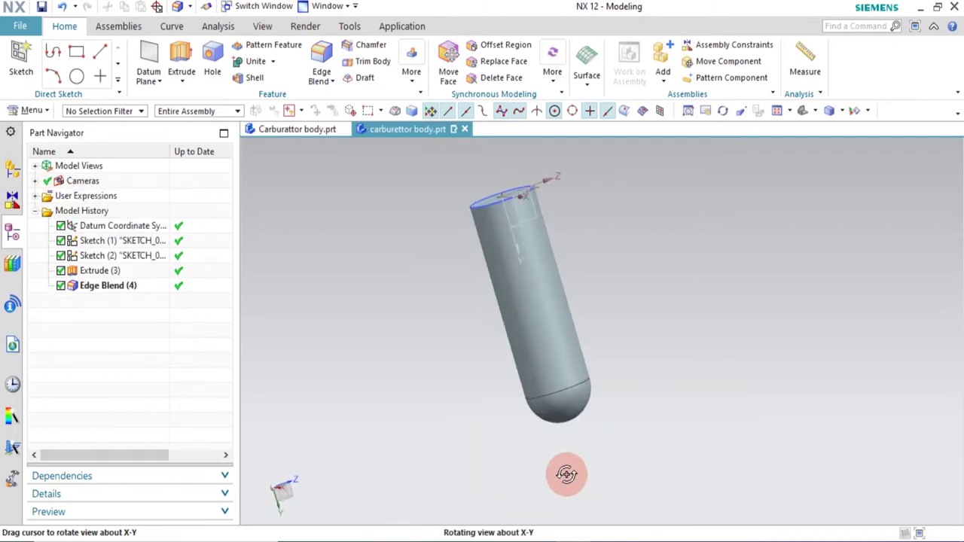
middle_drag(564, 474, 603, 406)
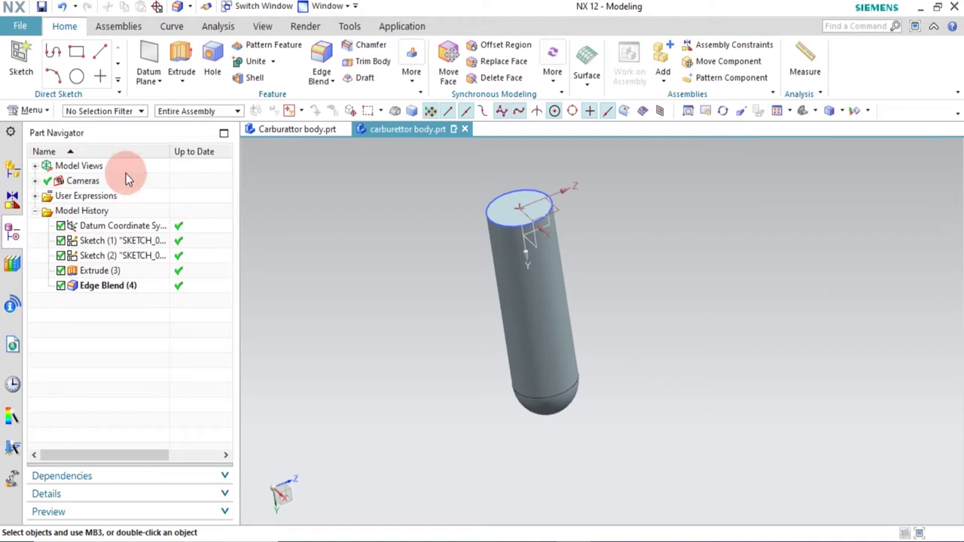
click(22, 68)
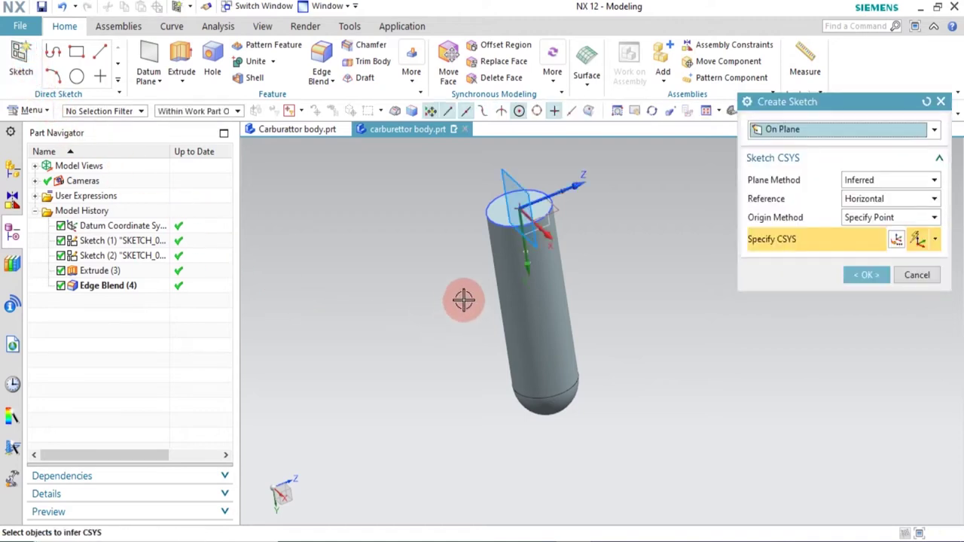
click(533, 246)
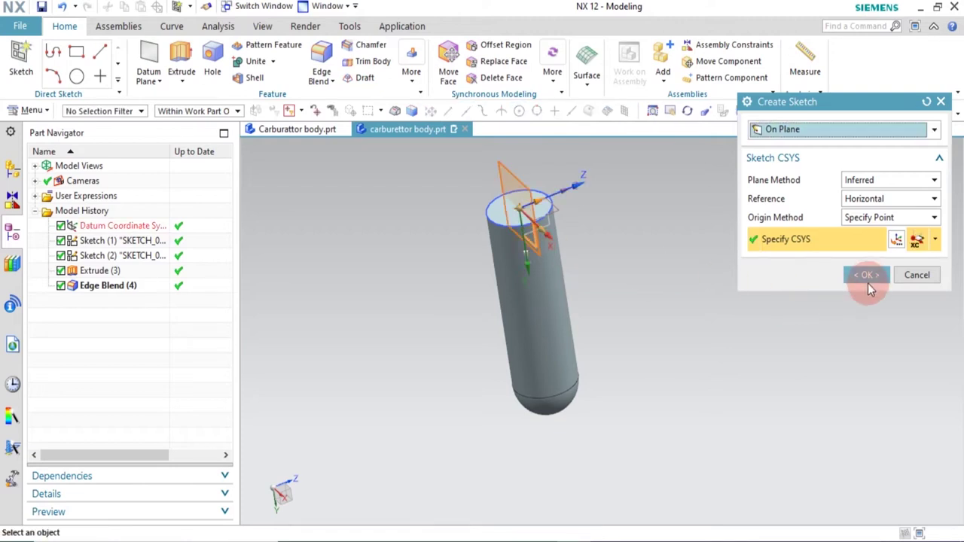
click(868, 275)
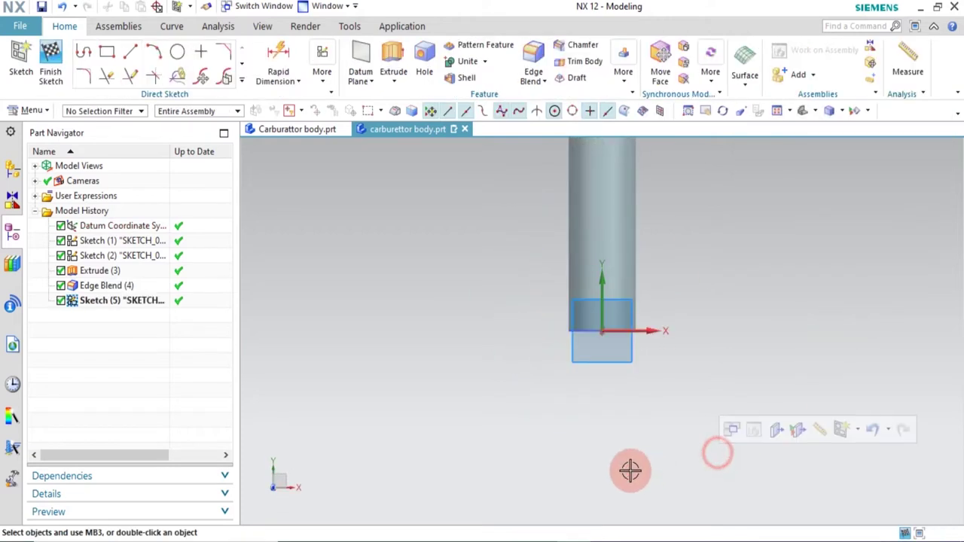
Sketch a circle beyond the tube's rounded end, with its centre about 171 mm from the sketch's horizontal axis
scroll(631, 471, down, 5)
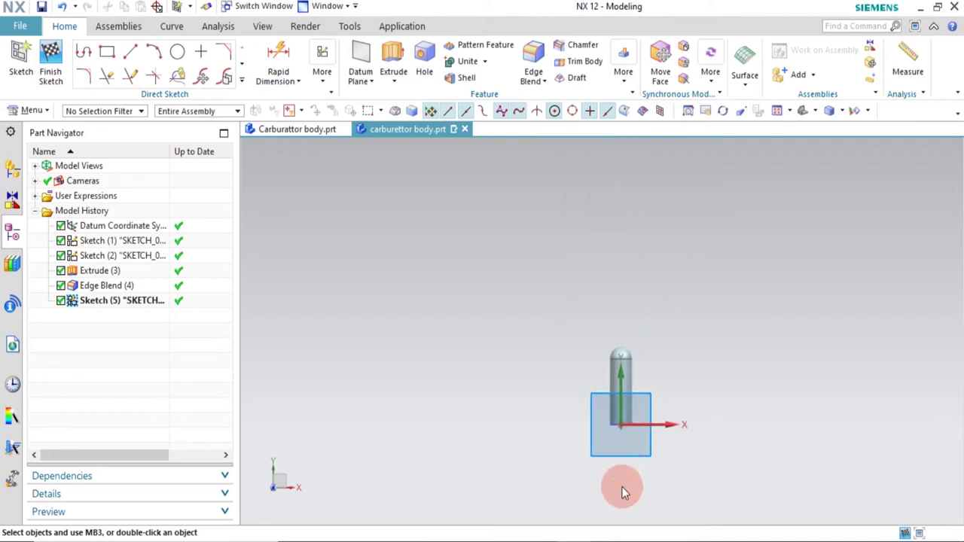
middle_drag(643, 504, 637, 344)
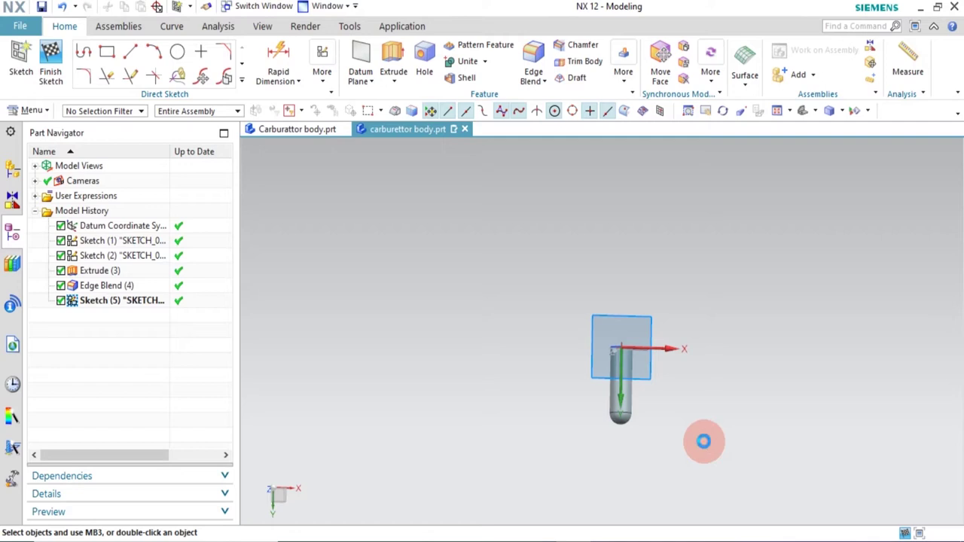
mouse_move(652, 406)
shift+middle_down()
mouse_move(596, 429)
mouse_move(600, 443)
mouse_move(637, 417)
shift+middle_up()
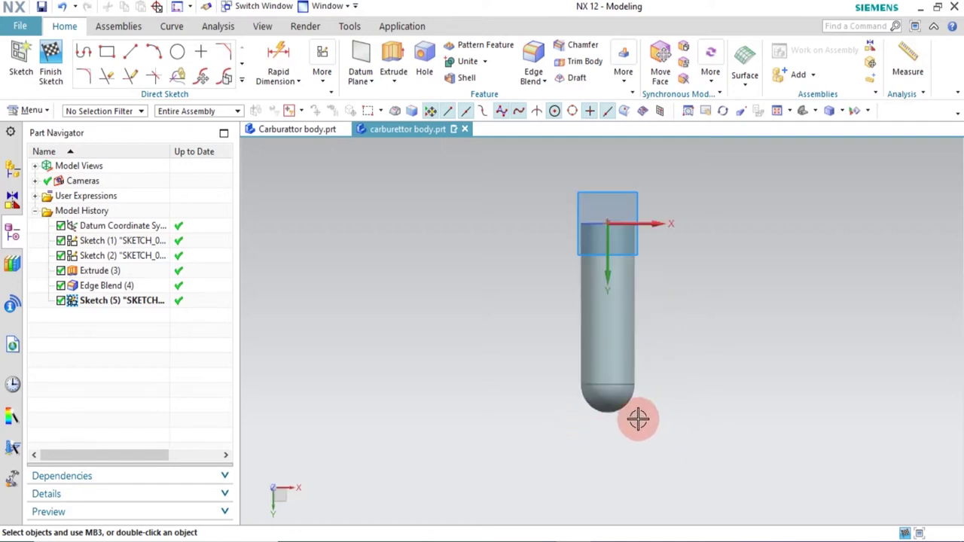
click(175, 53)
click(615, 443)
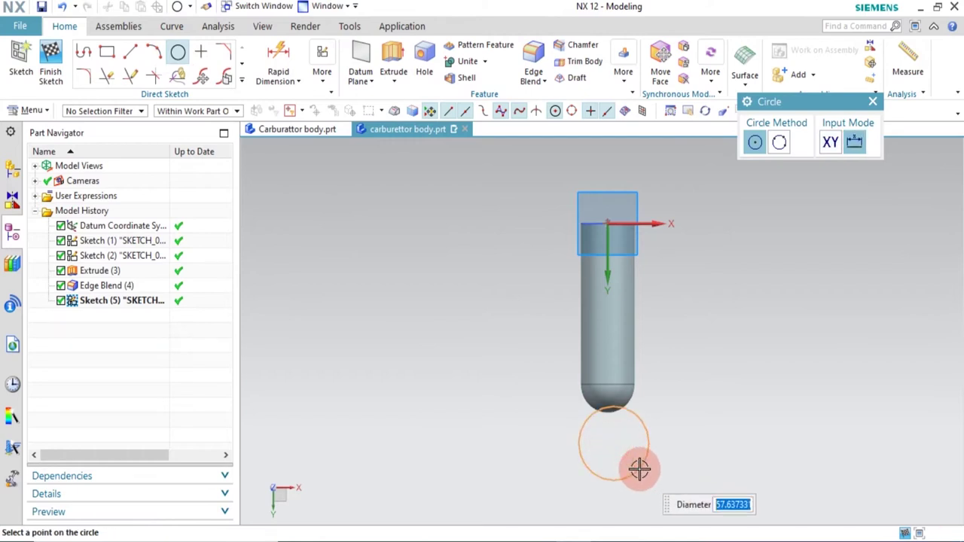
click(639, 468)
key(Escape)
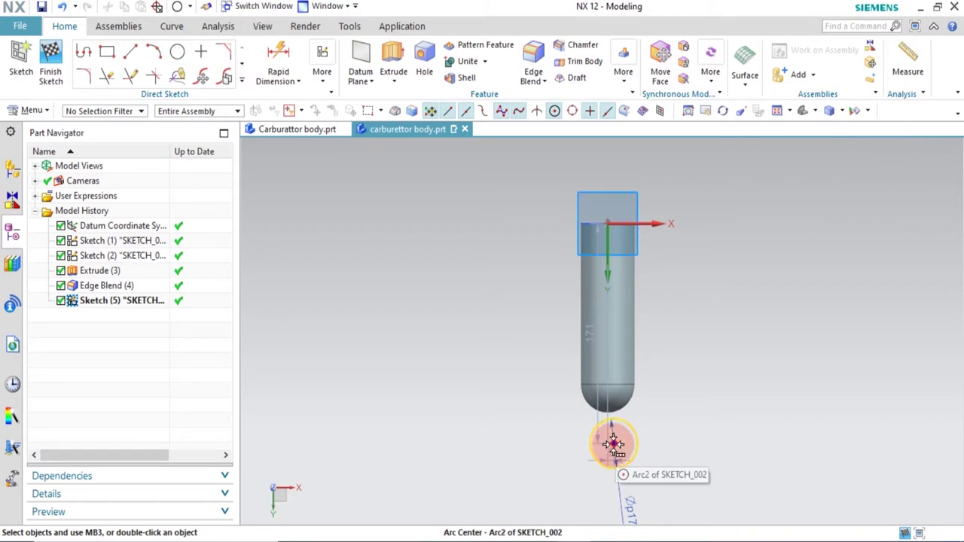
Align the circle's centre vertically with the sketch origin and move its vertical distance dimension clear of the tube
click(614, 443)
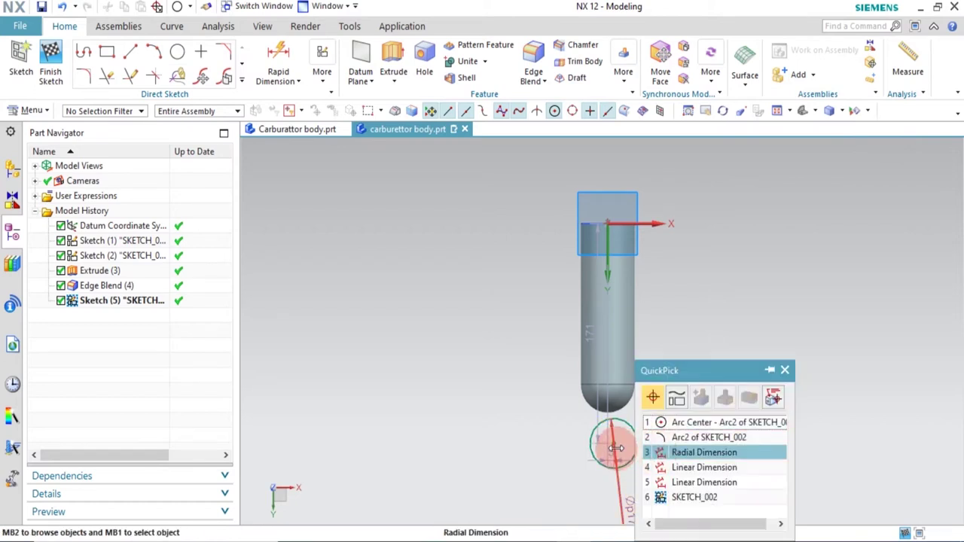
click(669, 423)
click(598, 213)
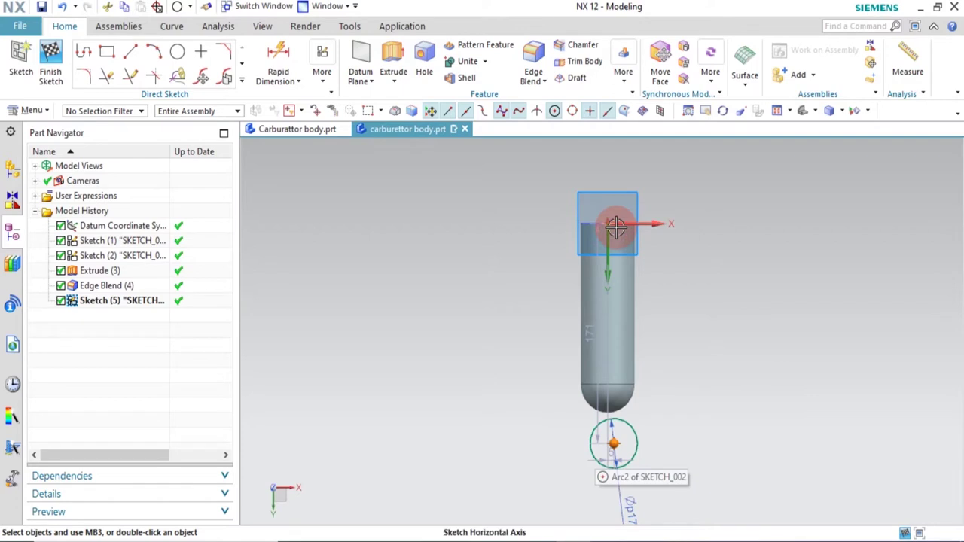
click(607, 224)
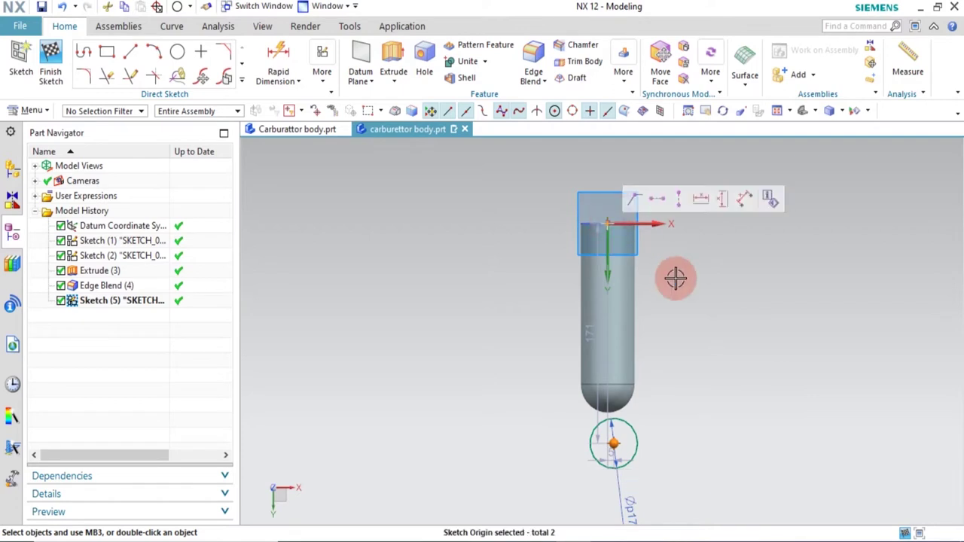
click(680, 202)
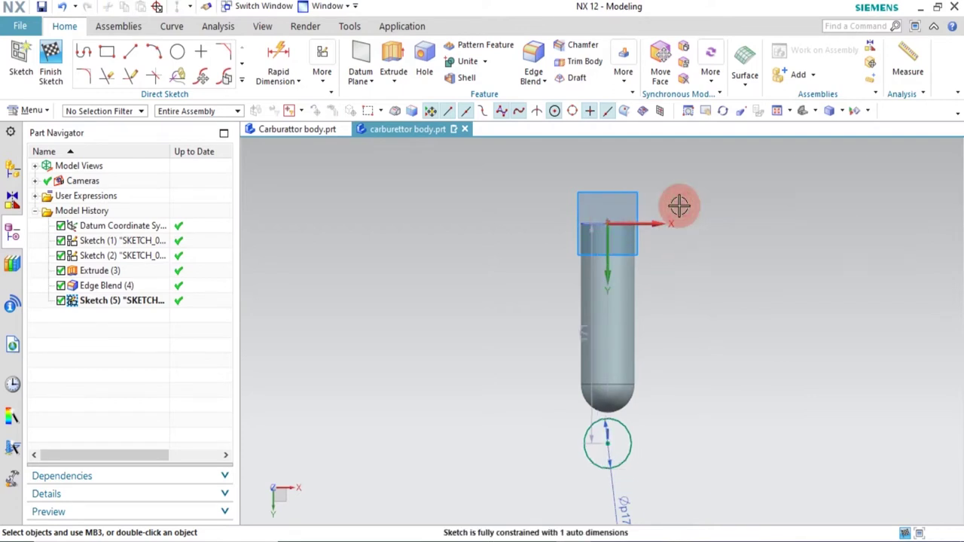
drag(589, 461, 478, 350)
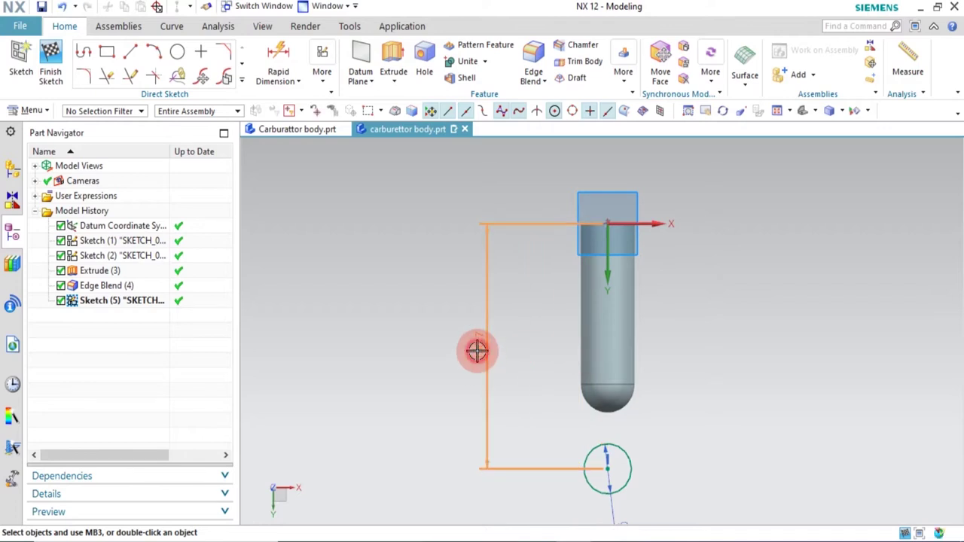
Set the vertical distance from the sketch origin to the circle's centre to 125 mm
double_click(477, 350)
text(125)
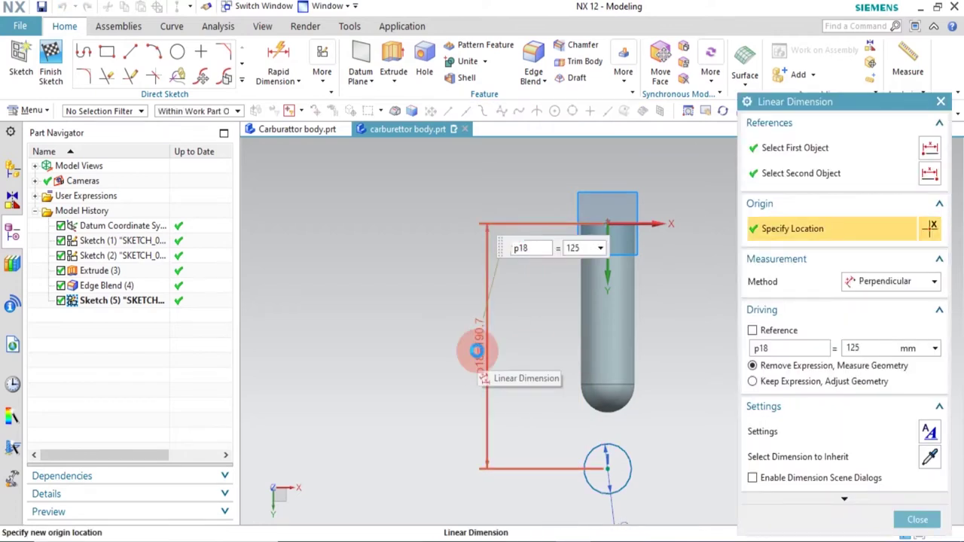
key(Return)
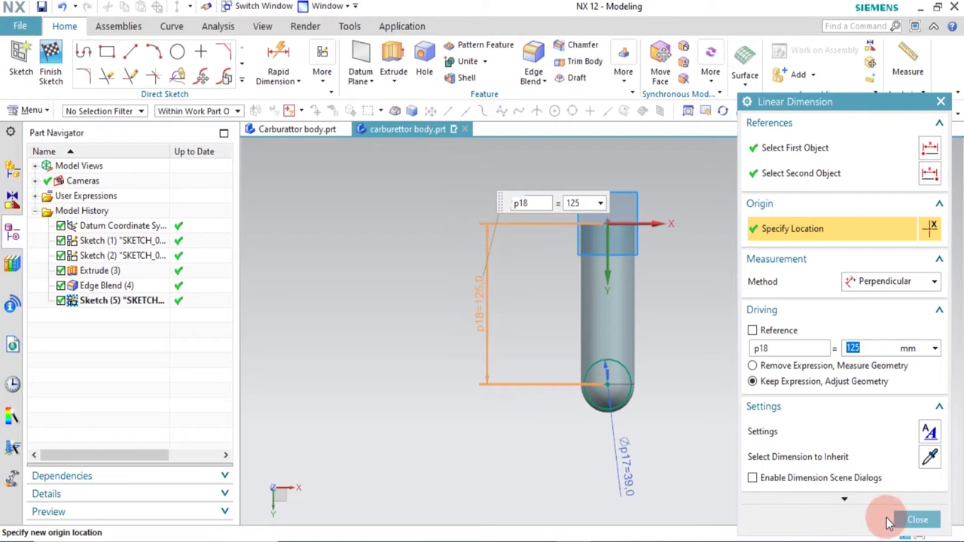
click(908, 518)
Finish the circle sketch and compare the tube with the finished Carburattor body.prt before returning to carburettor body.prt
mouse_move(644, 380)
middle_down()
mouse_move(577, 391)
mouse_move(611, 394)
mouse_move(605, 411)
mouse_move(578, 406)
middle_up()
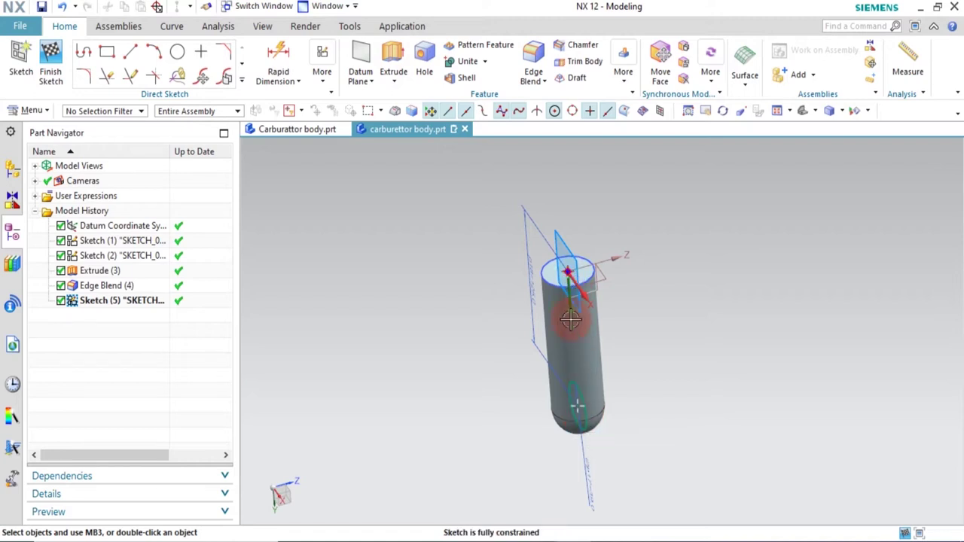
click(282, 129)
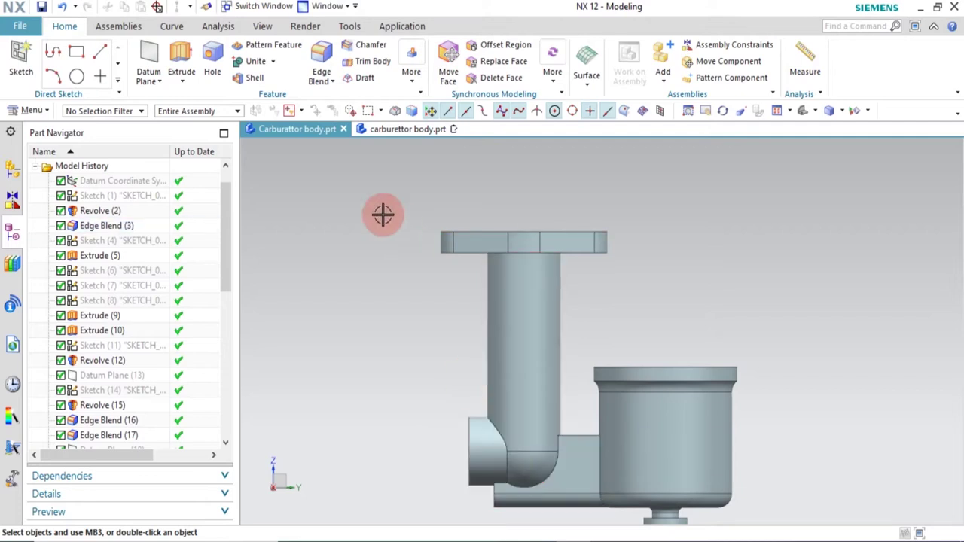
click(406, 129)
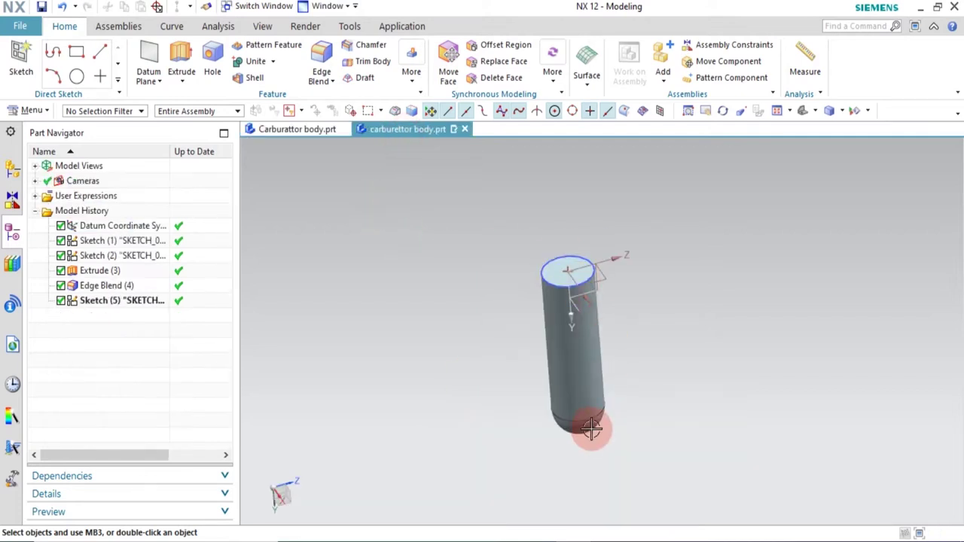
middle_drag(615, 402, 639, 387)
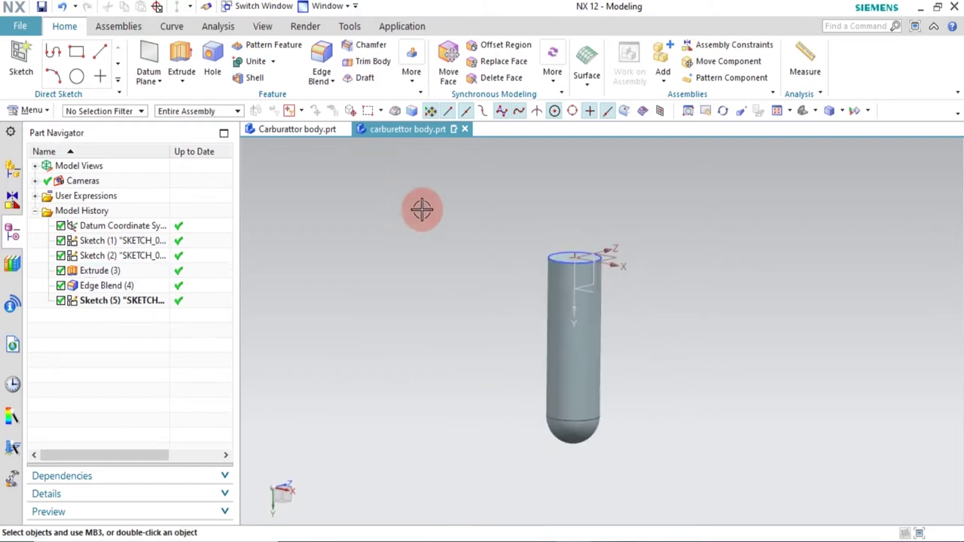
Turn on See-Thru All to expose the circle sketch inside the tube's rounded end
click(268, 30)
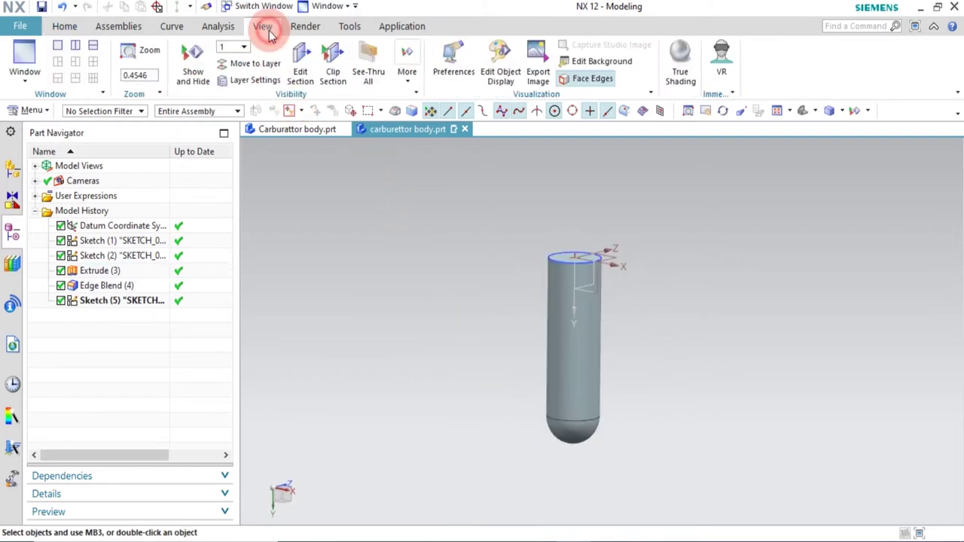
click(369, 65)
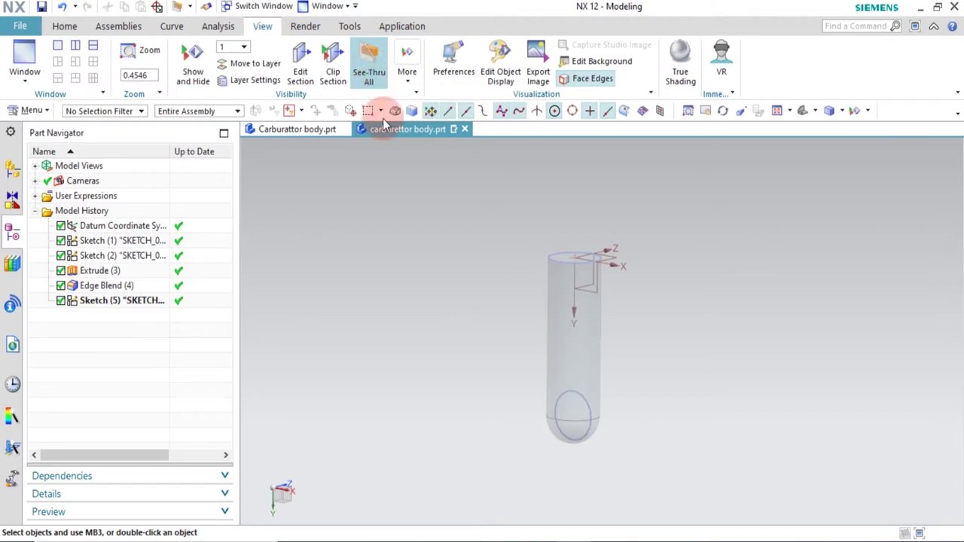
middle_drag(639, 467, 611, 480)
Extrude the circle 33 mm in the reversed direction and unite it with the vertical tube
click(65, 25)
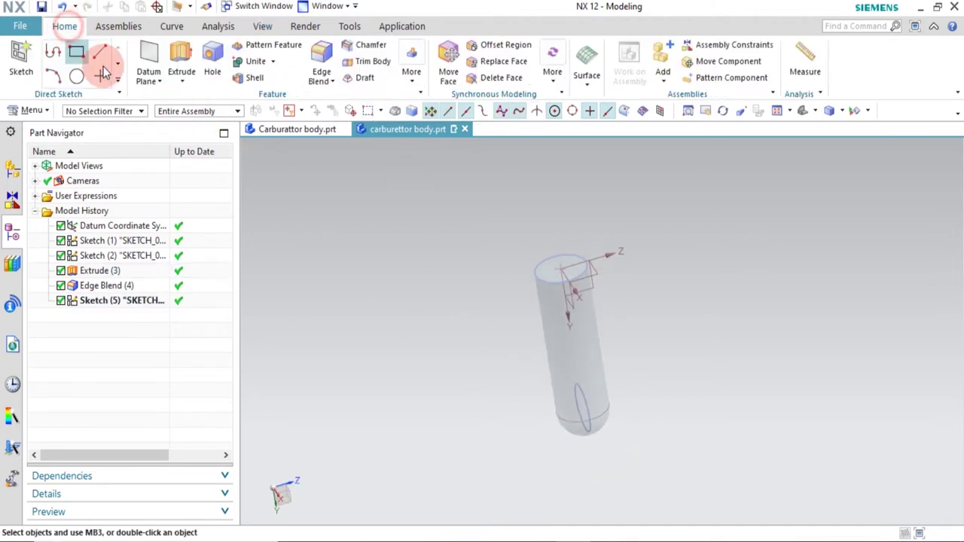
click(179, 53)
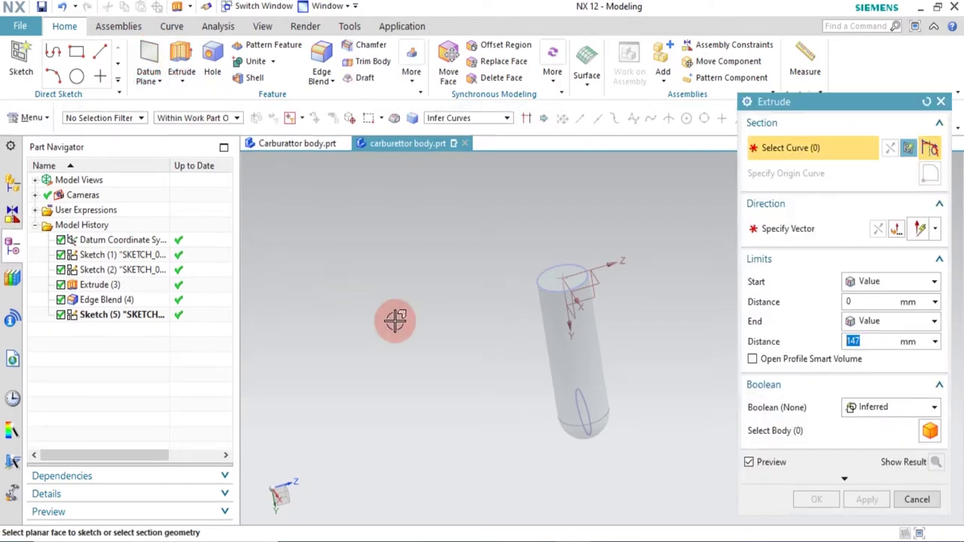
click(584, 410)
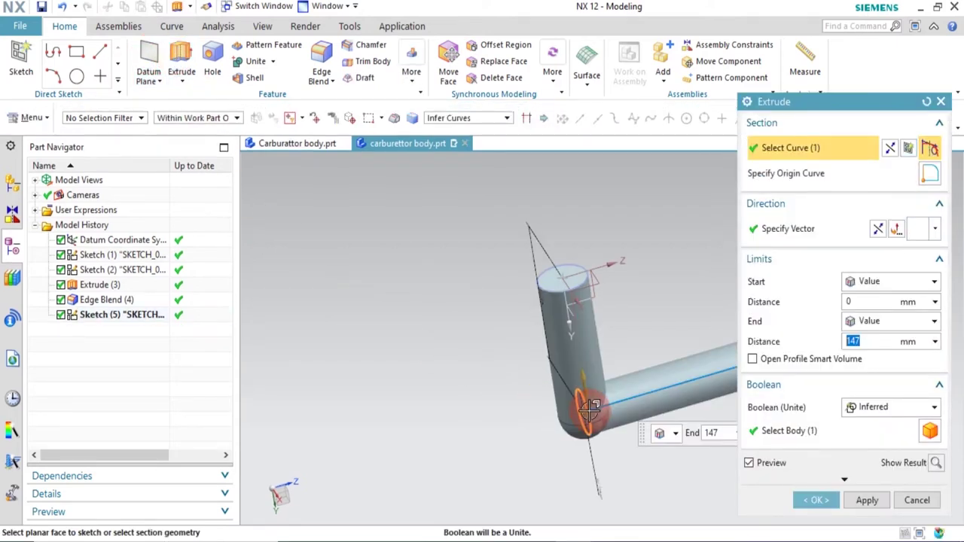
click(883, 230)
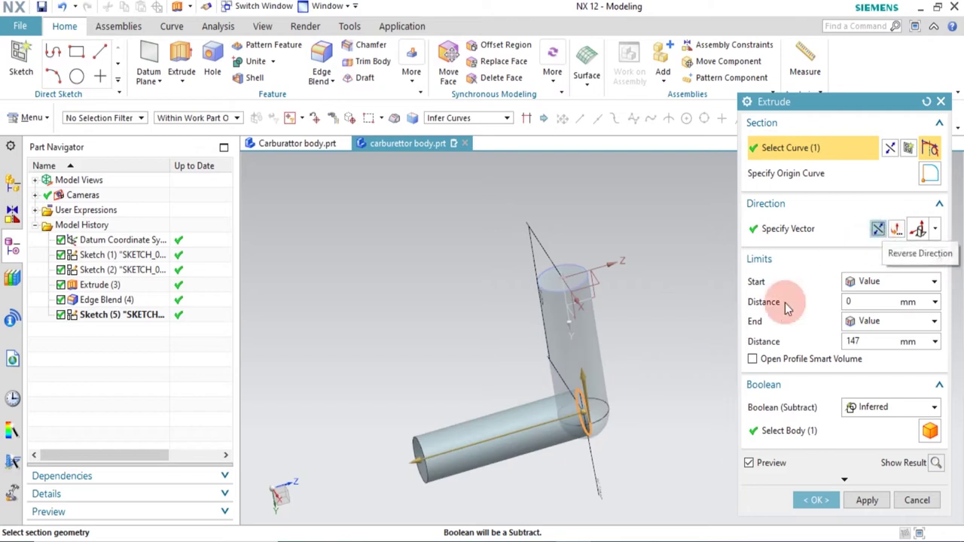
click(869, 341)
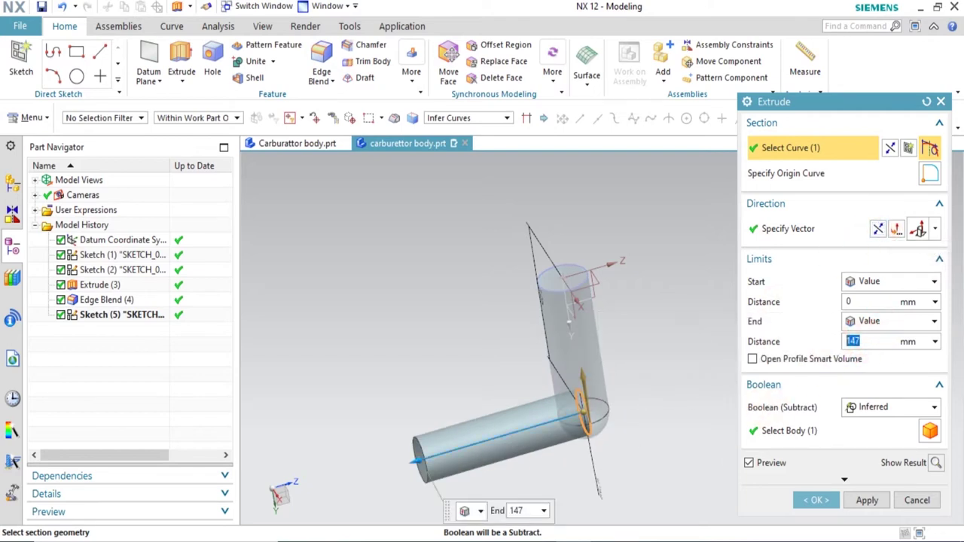
click(834, 348)
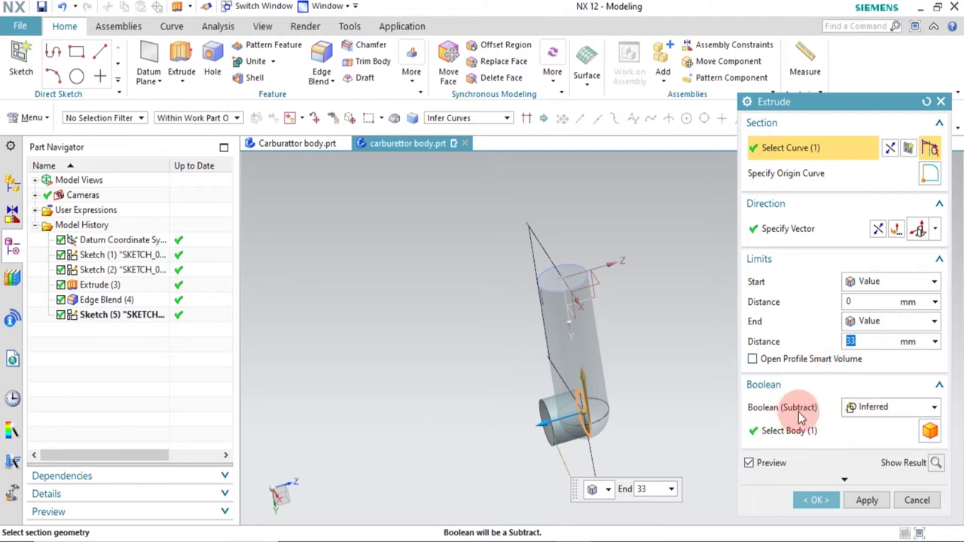
click(880, 407)
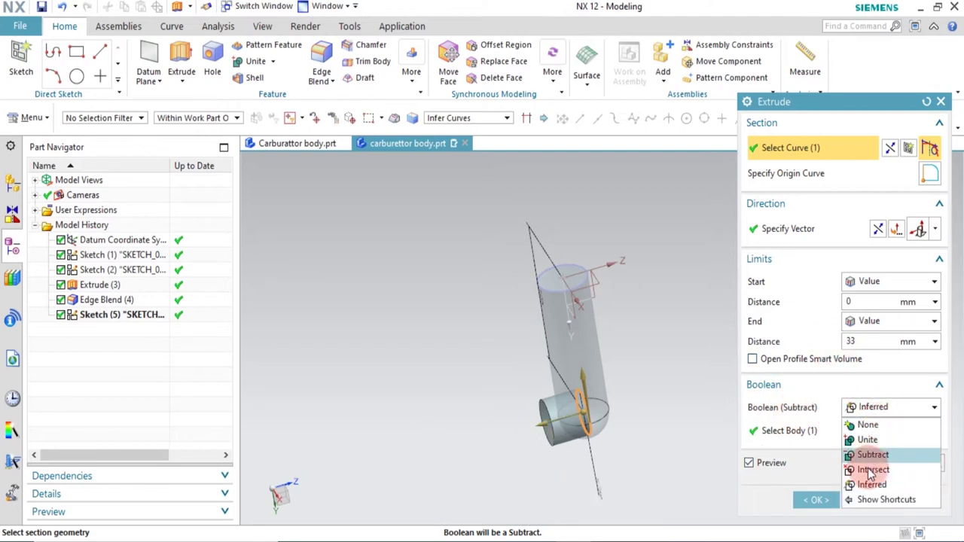
click(867, 440)
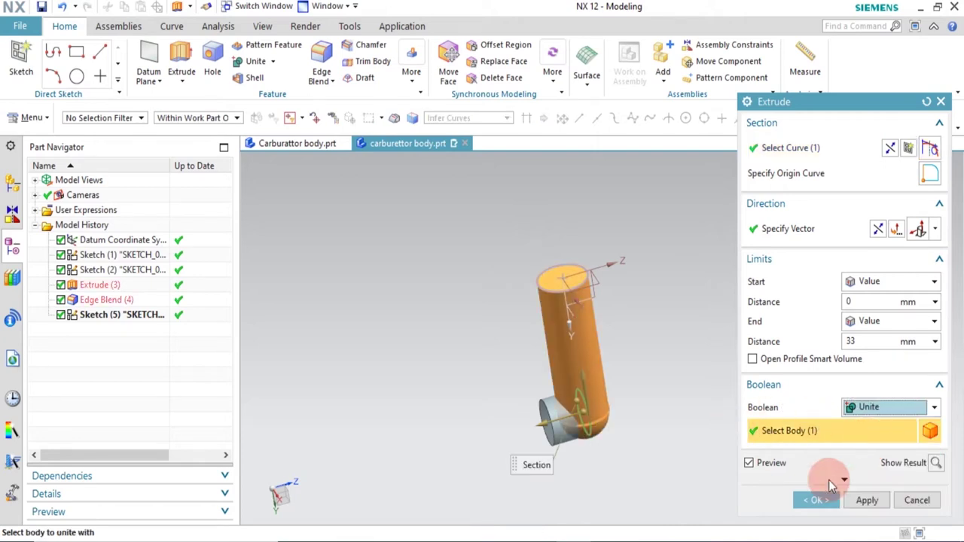
click(820, 500)
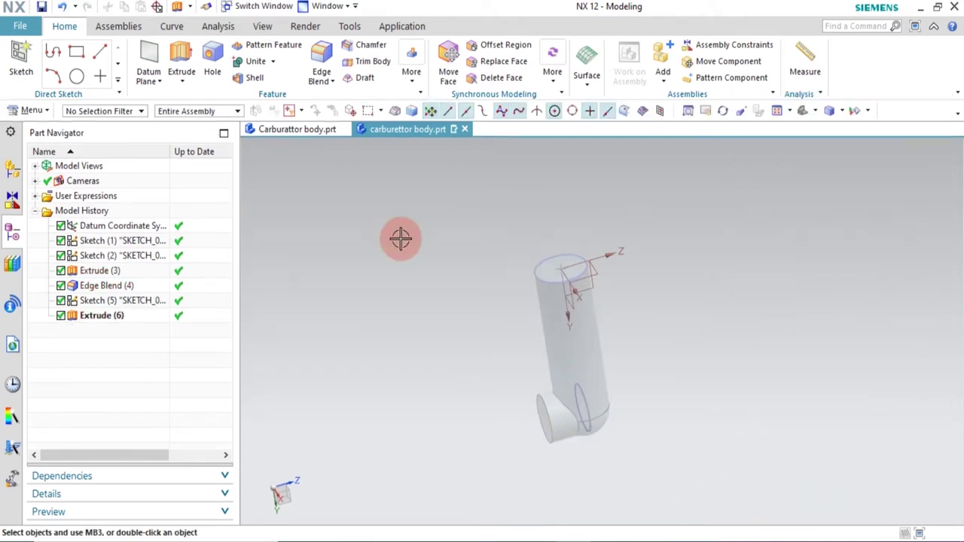
Turn off See-Thru All, check the cylindrical bowl in the finished Carburattor body.prt, and return to carburettor body.prt
click(262, 25)
click(368, 60)
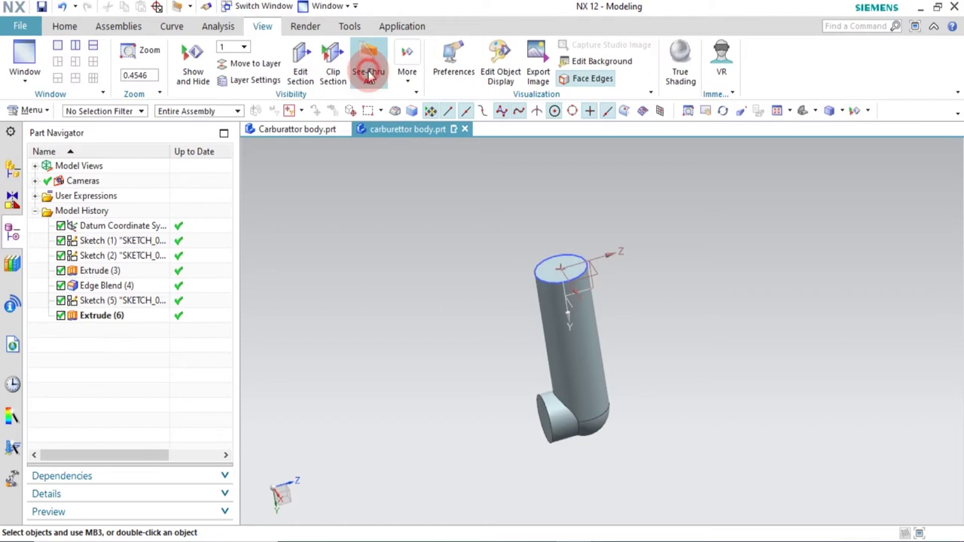
middle_drag(661, 408, 652, 351)
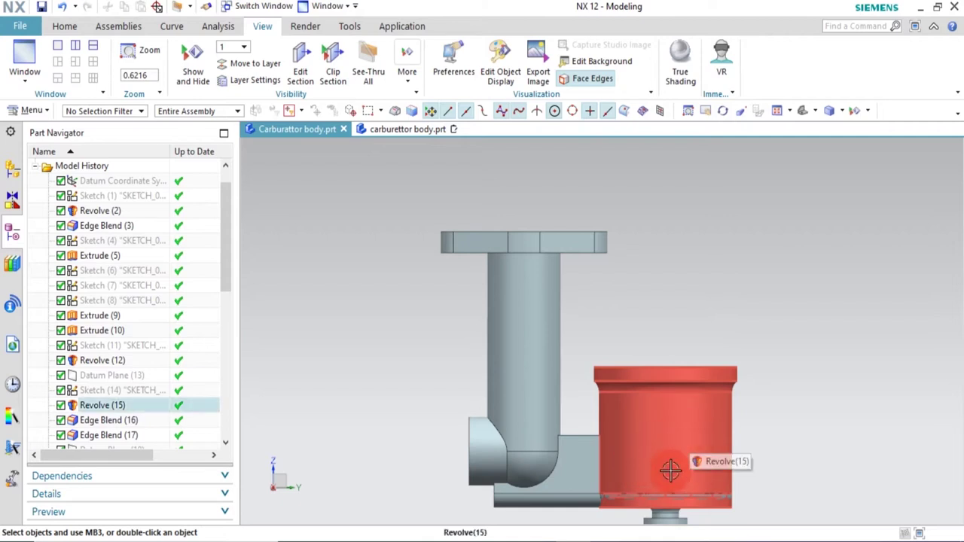
scroll(655, 473, up, 3)
scroll(645, 427, down, 5)
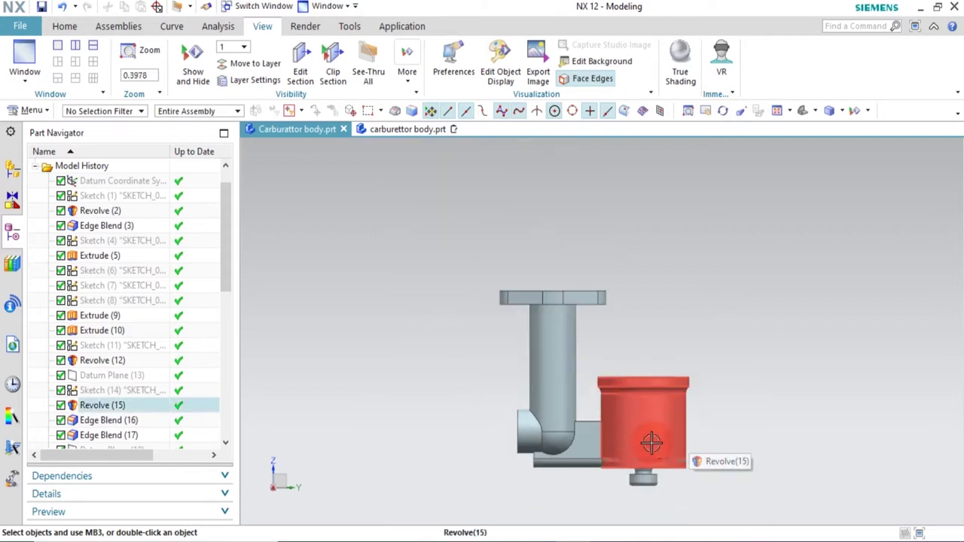
click(404, 175)
drag(397, 134, 547, 284)
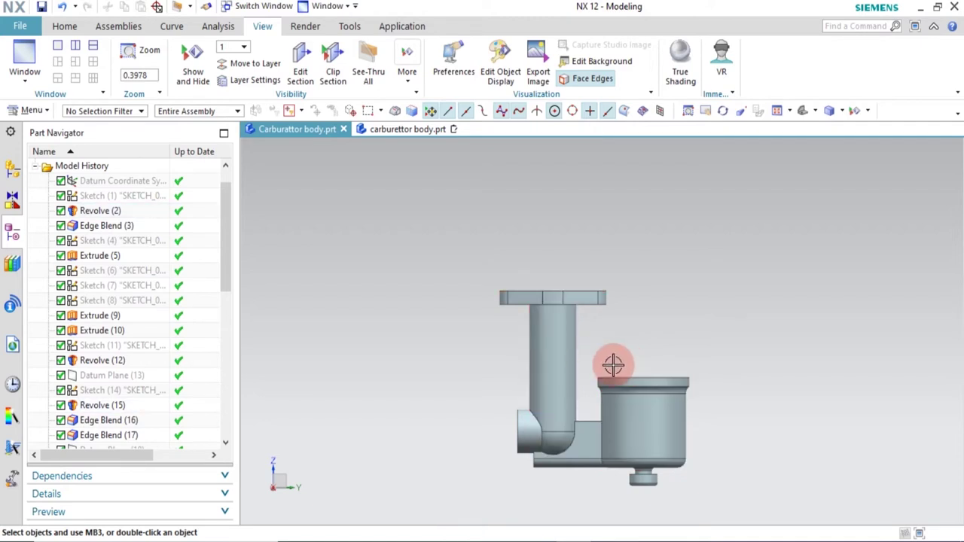
click(407, 129)
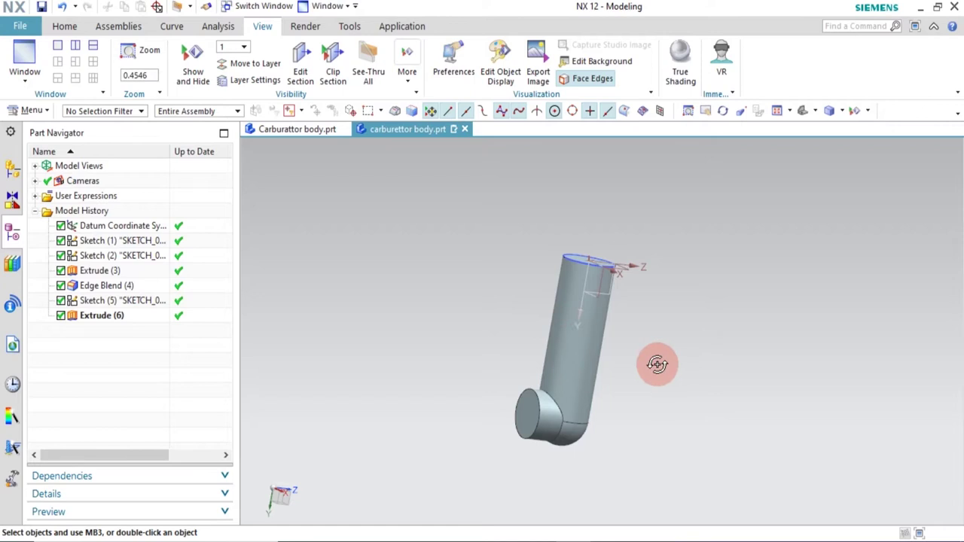
Create a datum plane offset 85 mm from the XY datum plane, on the side opposite the short side stub
middle_drag(656, 364, 555, 323)
scroll(556, 324, down, 1)
click(67, 26)
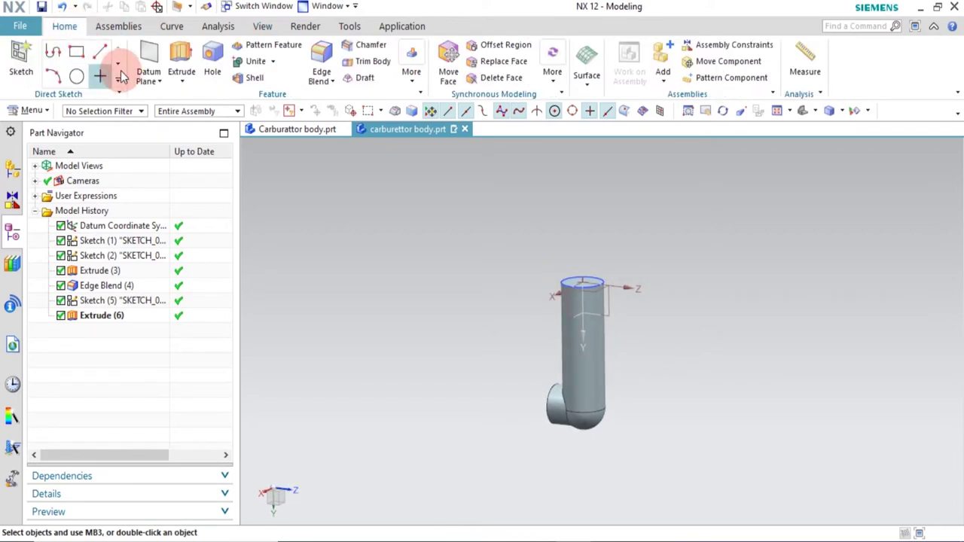
click(147, 51)
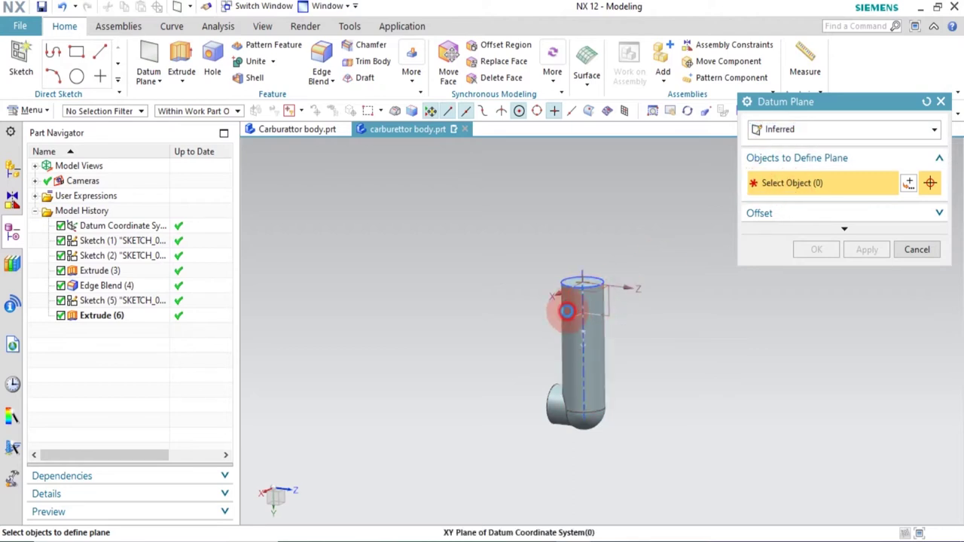
click(577, 317)
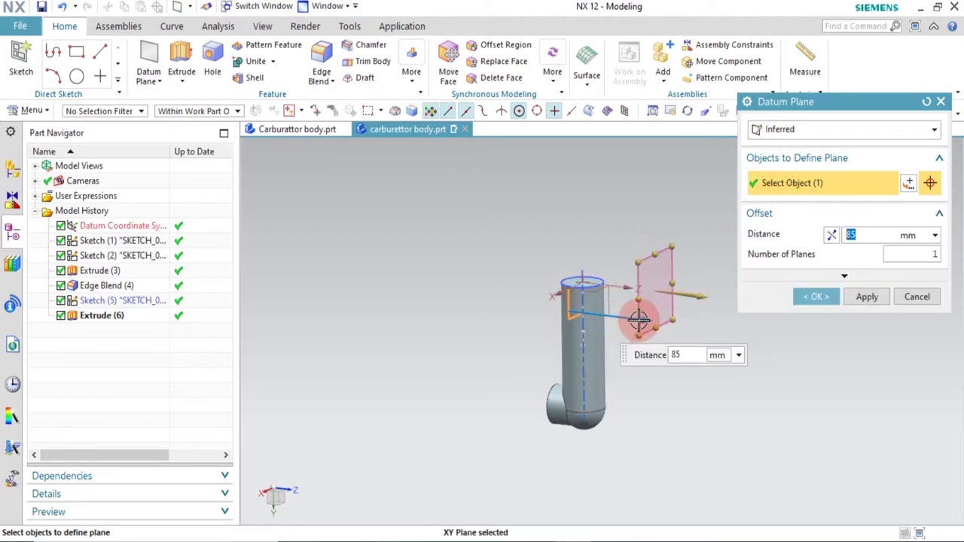
click(831, 235)
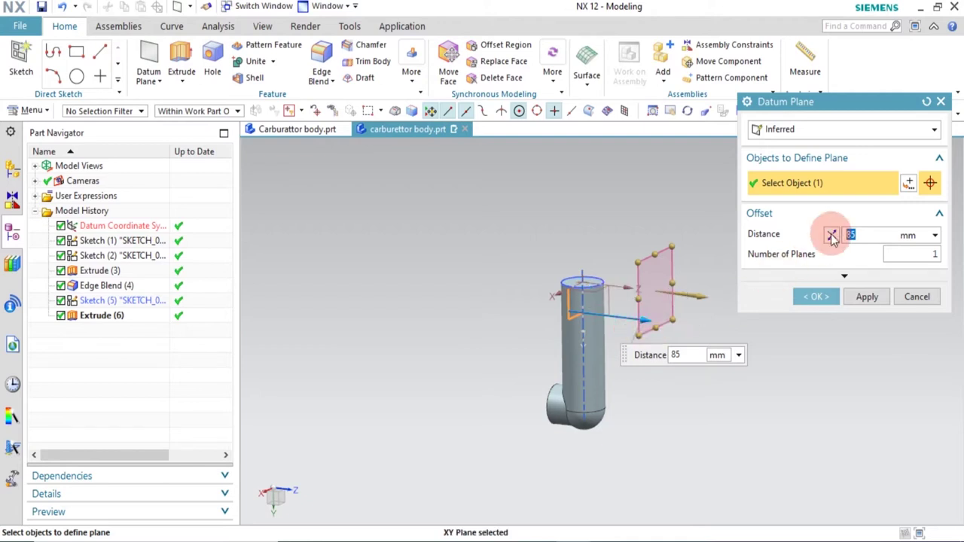
click(832, 235)
click(831, 235)
click(864, 236)
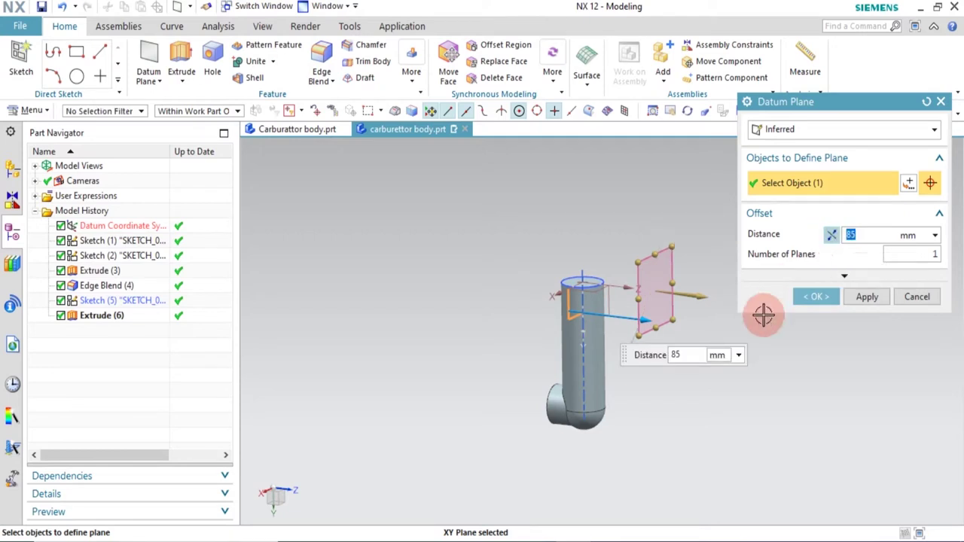
click(805, 299)
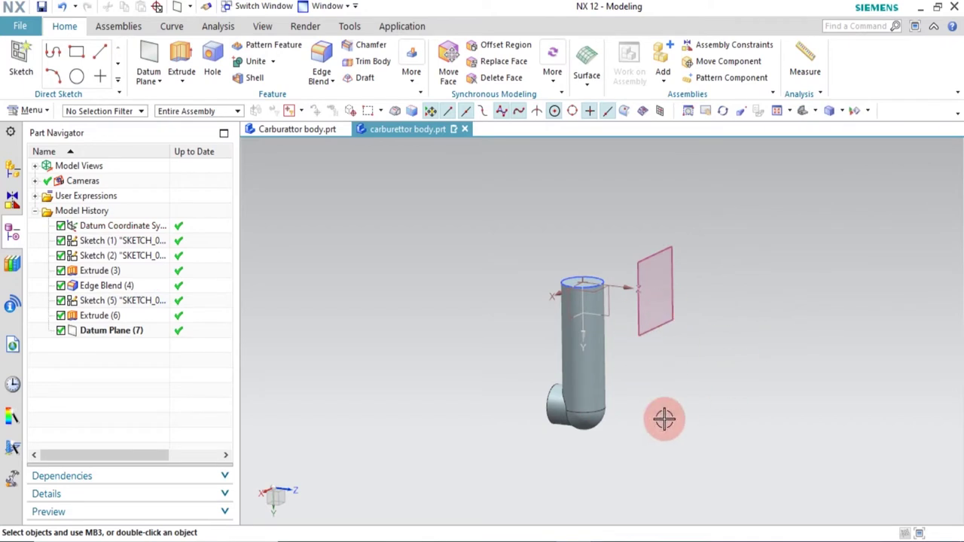
Check the sectioned bowl in Carburattor body.prt, and start a sketch on the offset datum plane in carburettor body.prt
mouse_move(688, 434)
middle_down()
mouse_move(630, 419)
mouse_move(706, 426)
mouse_move(650, 424)
mouse_move(674, 430)
middle_up()
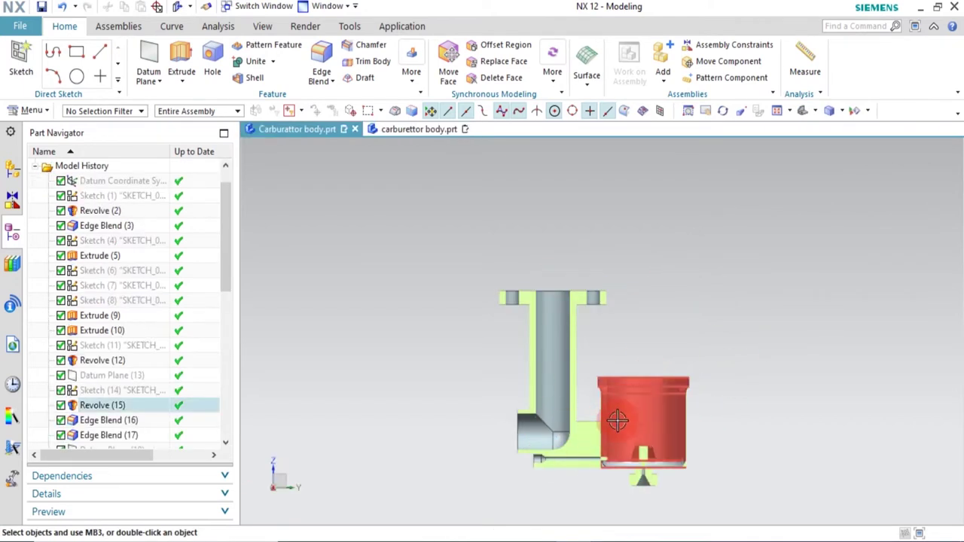
scroll(630, 500, up, 2)
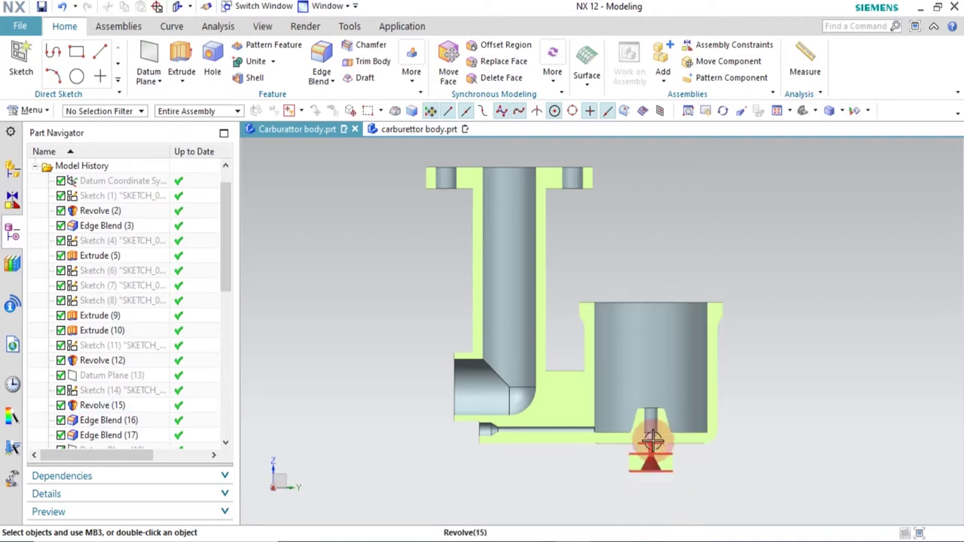
click(414, 131)
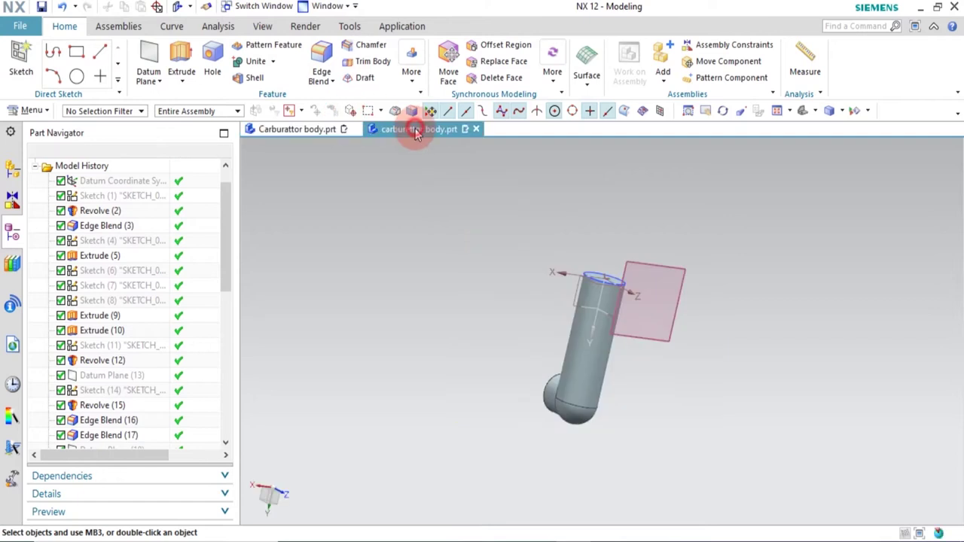
mouse_move(652, 362)
middle_down()
mouse_move(701, 362)
mouse_move(663, 367)
mouse_move(649, 333)
middle_up()
click(21, 64)
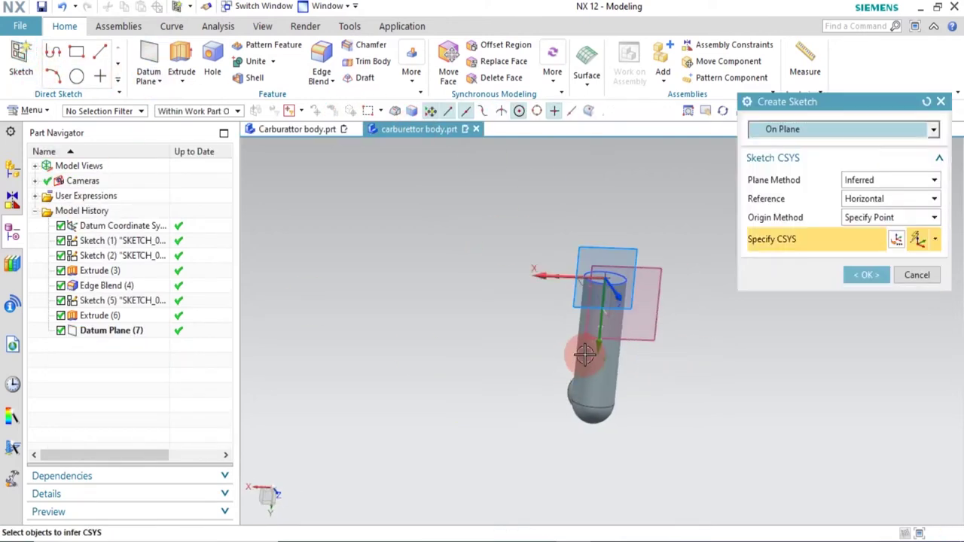
click(646, 327)
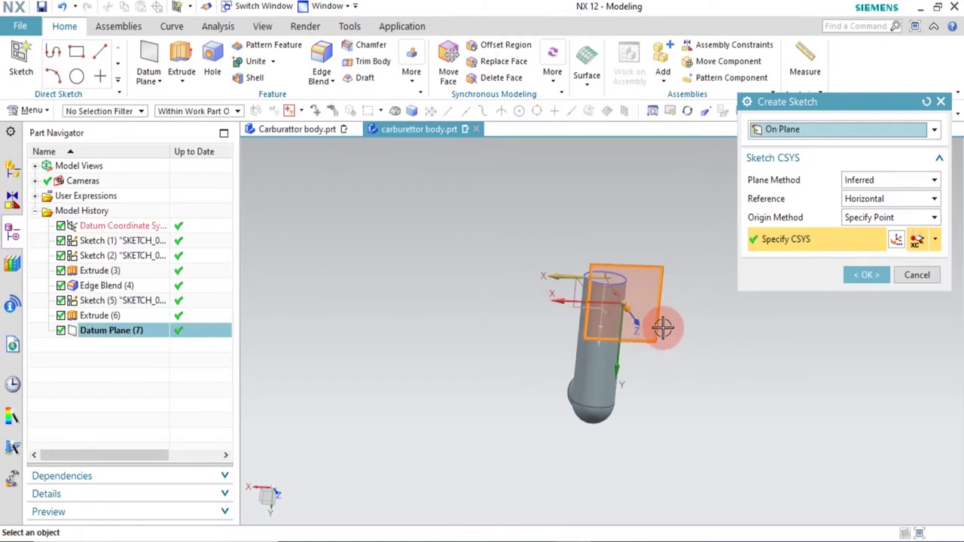
click(868, 275)
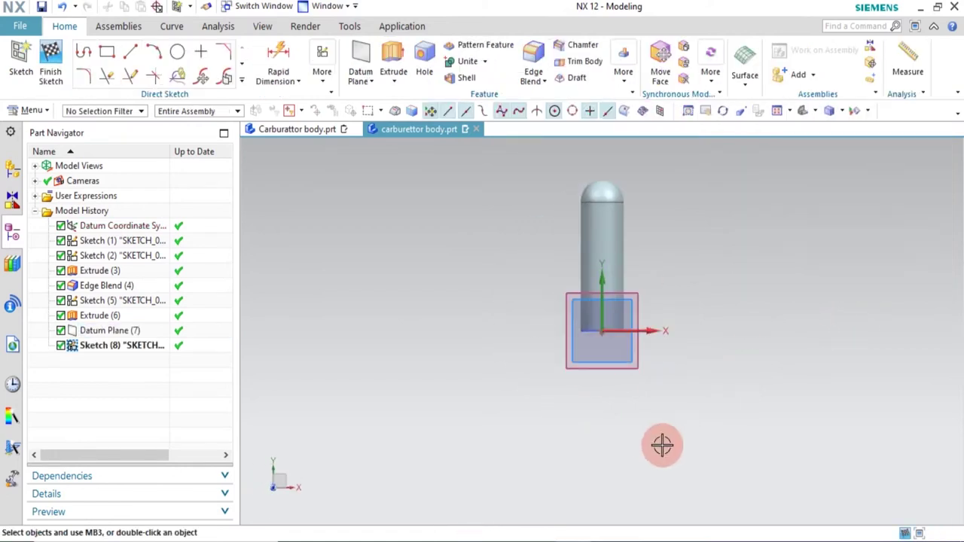
middle_drag(658, 446, 780, 412)
key(F8)
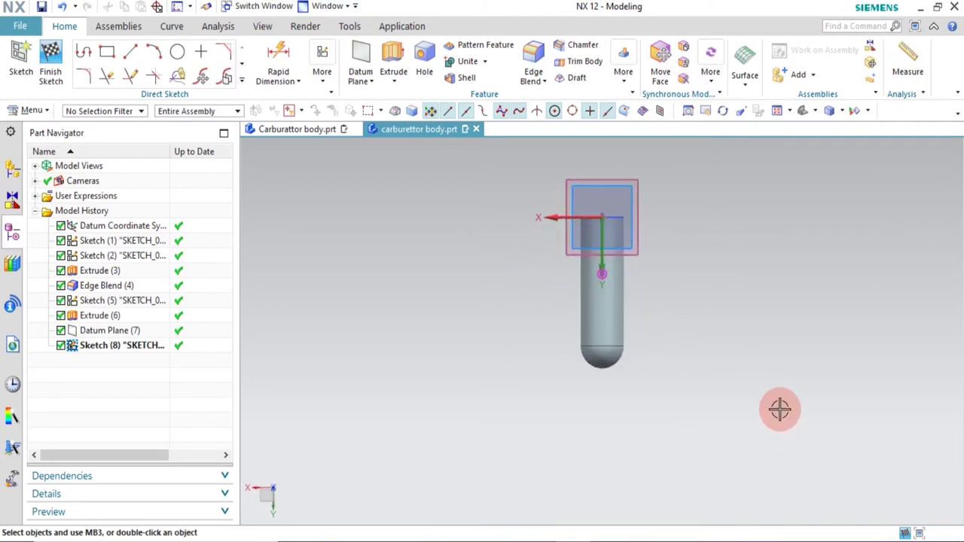
Sketch a vertical line about 230 mm long from the sketch origin along the tube axis and convert it to a reference line
scroll(661, 370, up, 4)
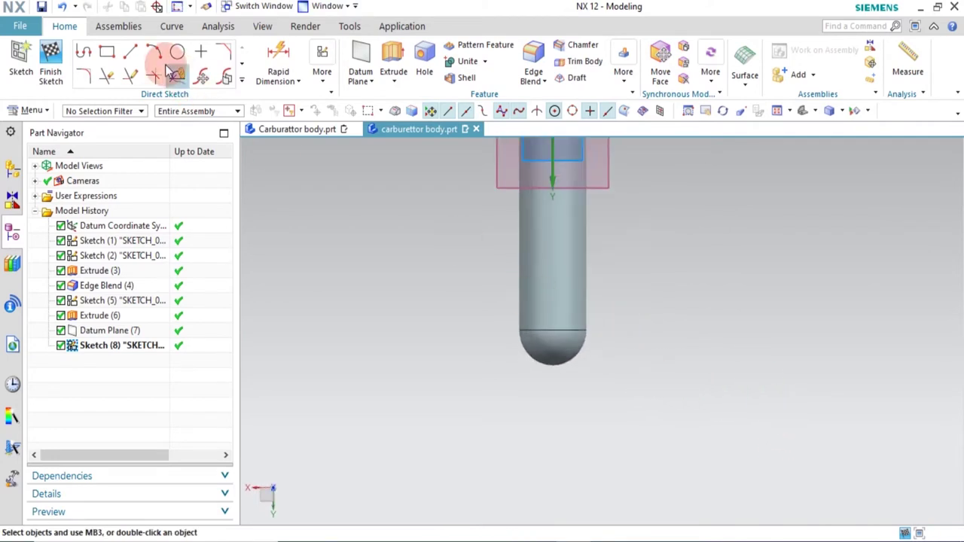
click(131, 51)
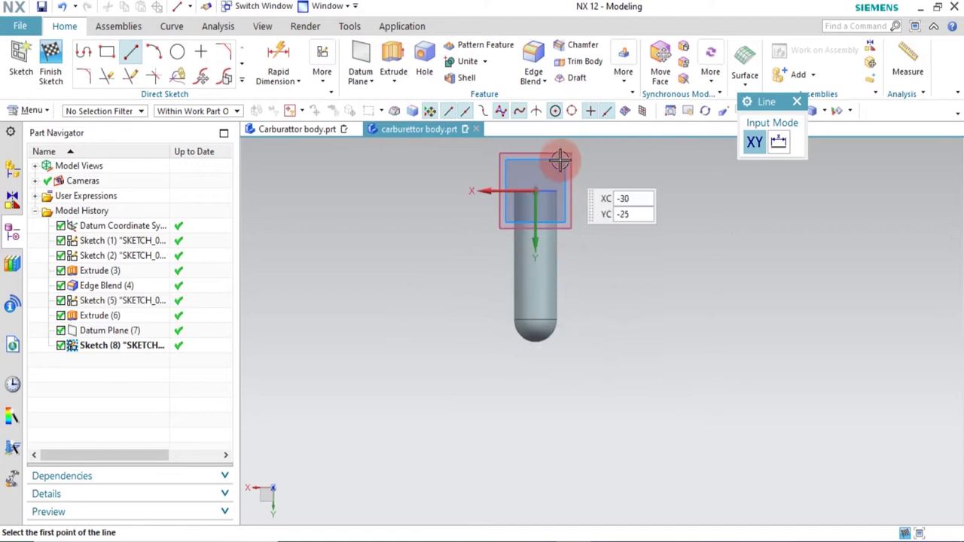
click(535, 189)
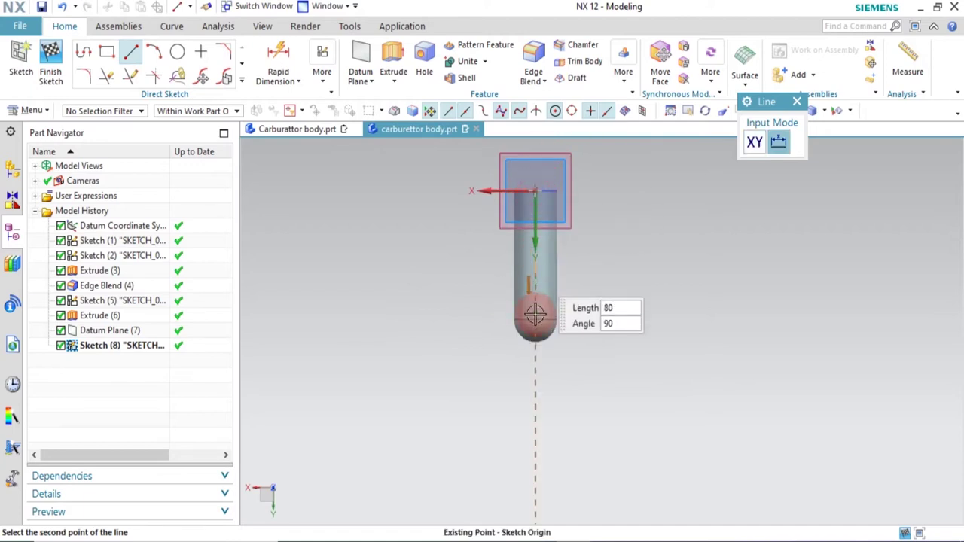
click(535, 426)
key(Escape)
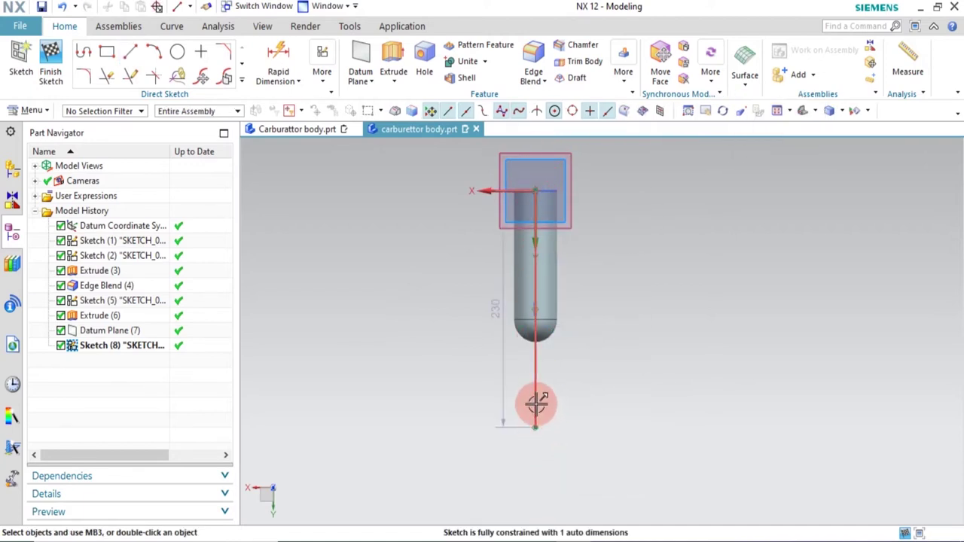
click(535, 404)
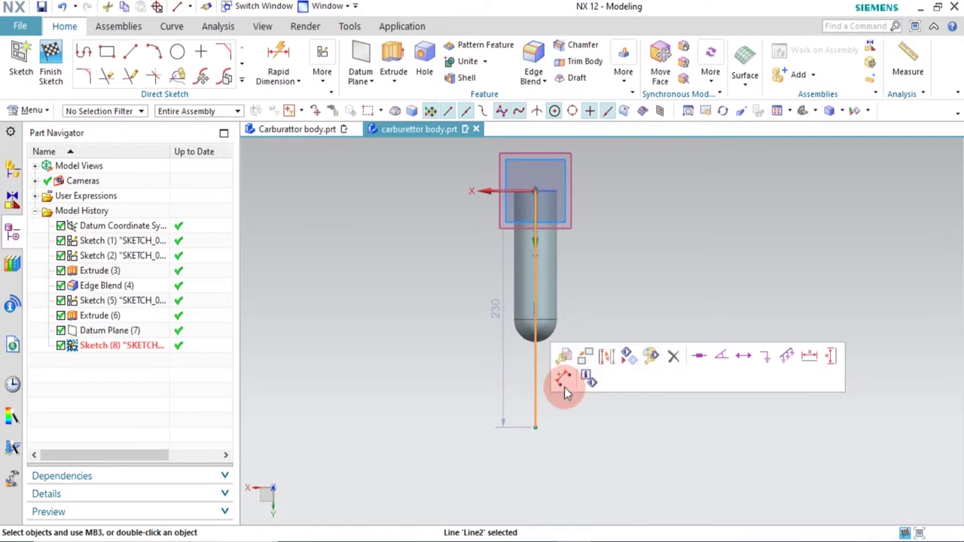
click(604, 360)
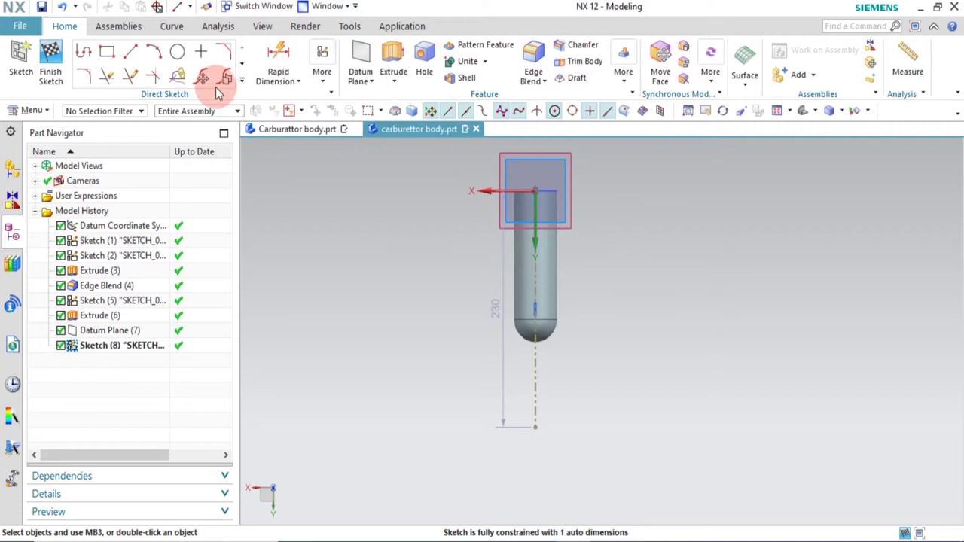
Sketch connected lines beside the centre line for the bowl's rim, inner wall and floor, about 25, 85 and 35 mm long
click(130, 51)
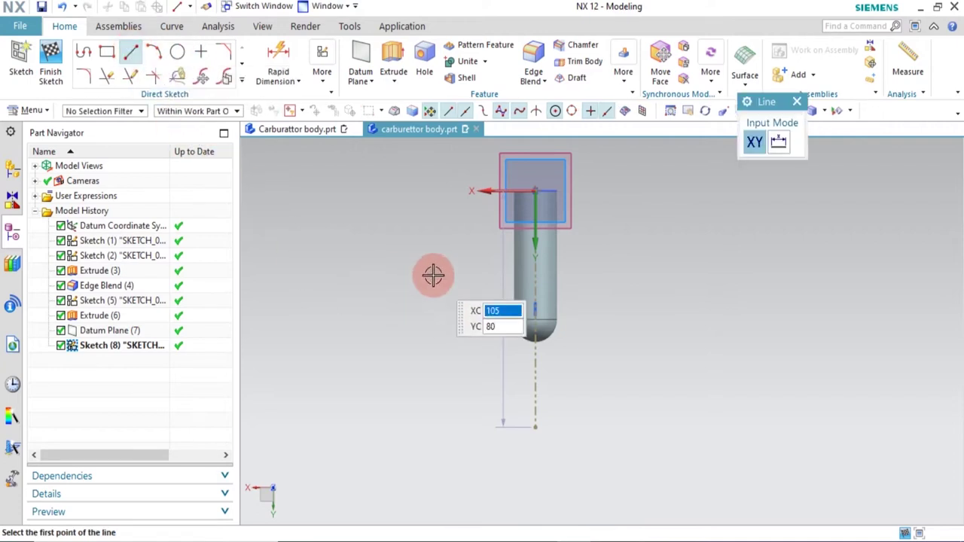
click(432, 326)
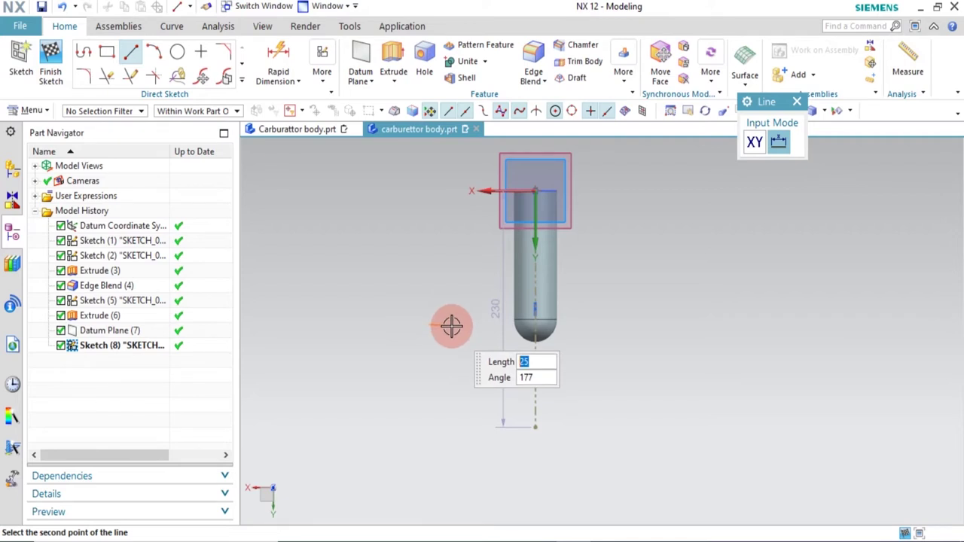
click(451, 325)
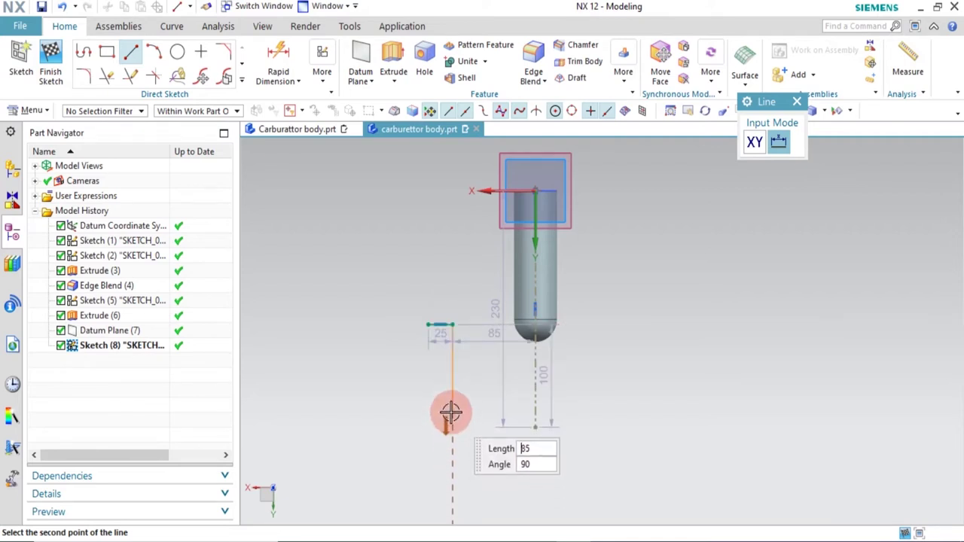
click(451, 410)
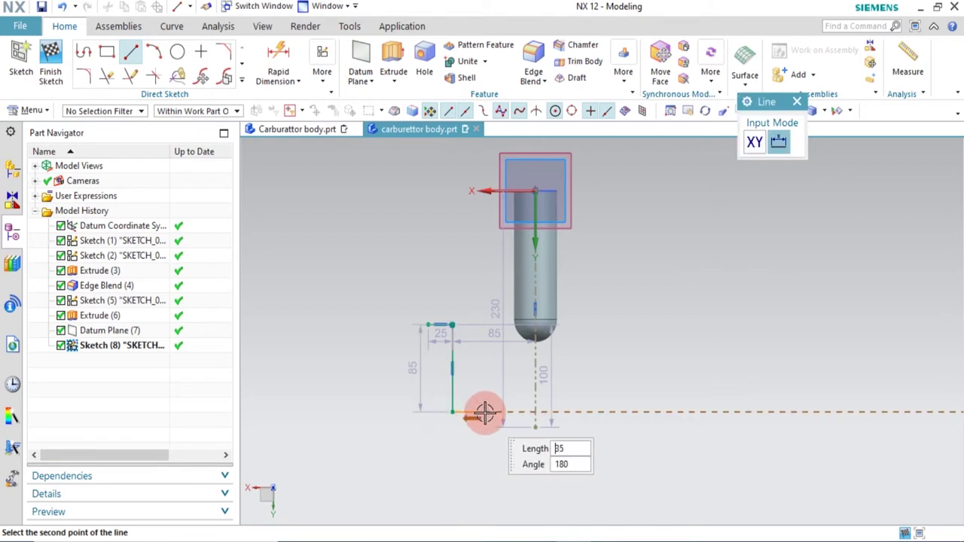
click(485, 413)
click(487, 412)
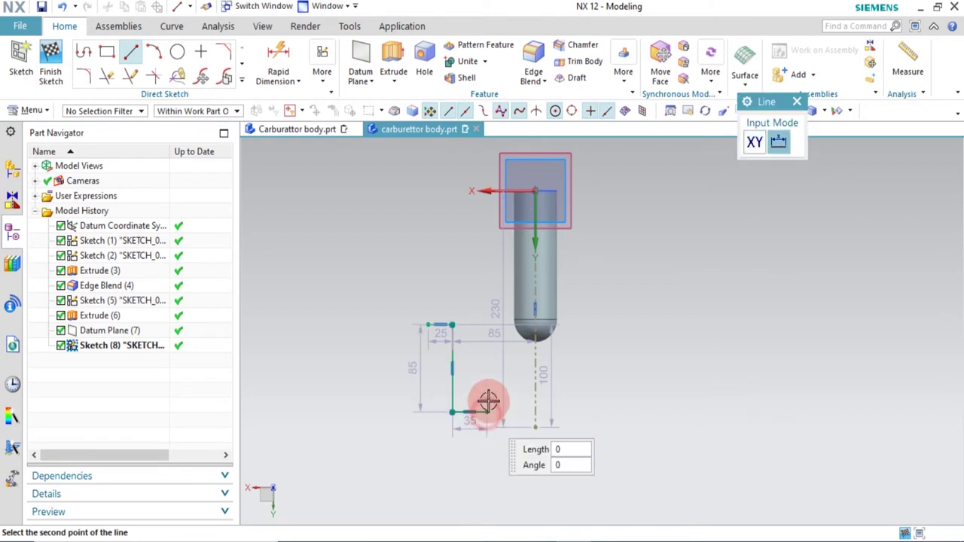
Continue the open bowl profile around the nozzle and lower boss, adding an outer wall about 70 mm high and a short rim edge about 17.6 mm
scroll(499, 386, down, 2)
click(499, 387)
scroll(499, 391, up, 3)
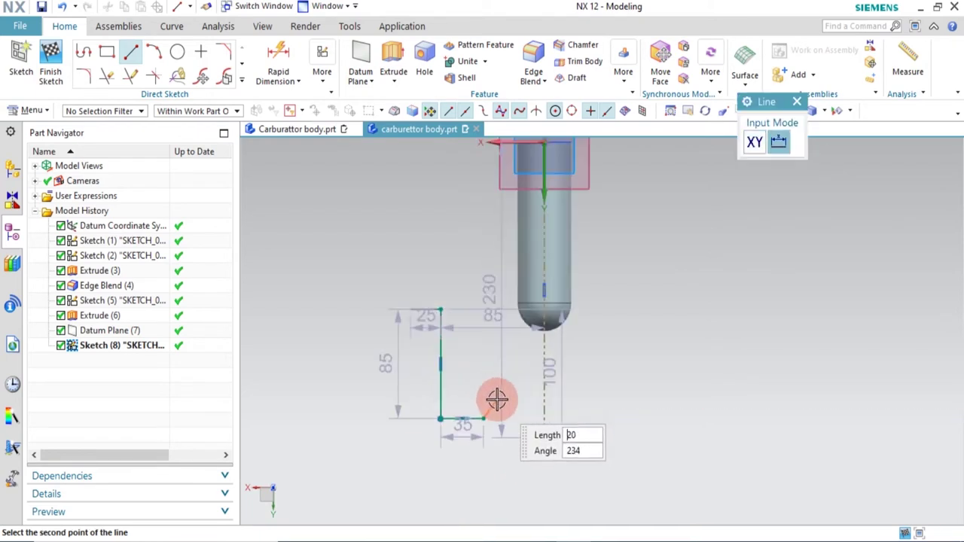
click(525, 461)
click(525, 461)
click(478, 495)
click(507, 419)
click(415, 430)
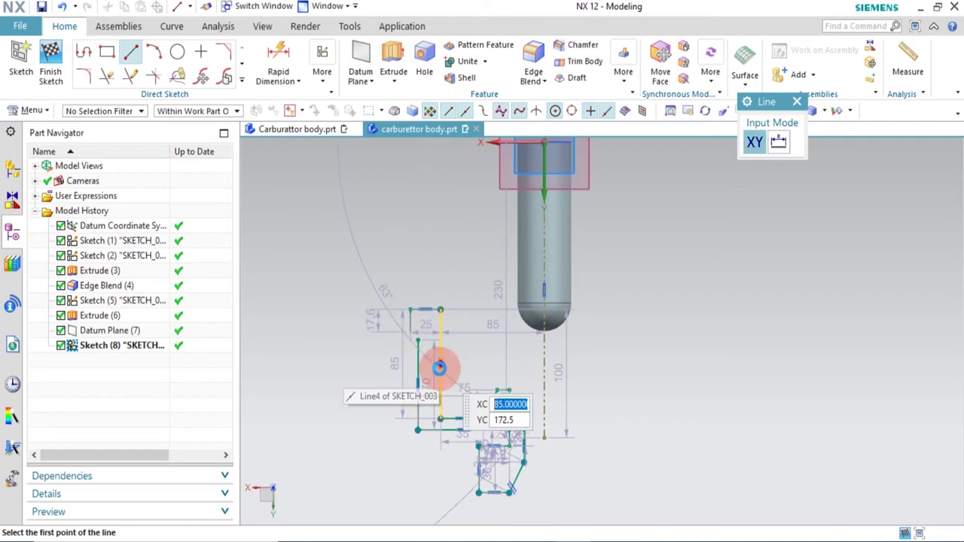
key(Escape)
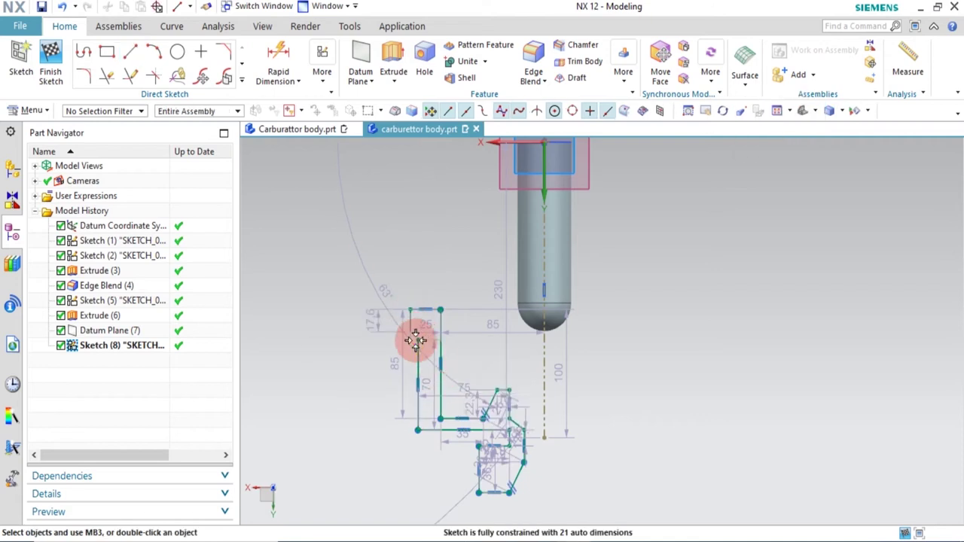
Check the sectioned bowl's rim and outer wall in Carburattor body.prt, and return to carburettor body.prt
scroll(412, 338, up, 2)
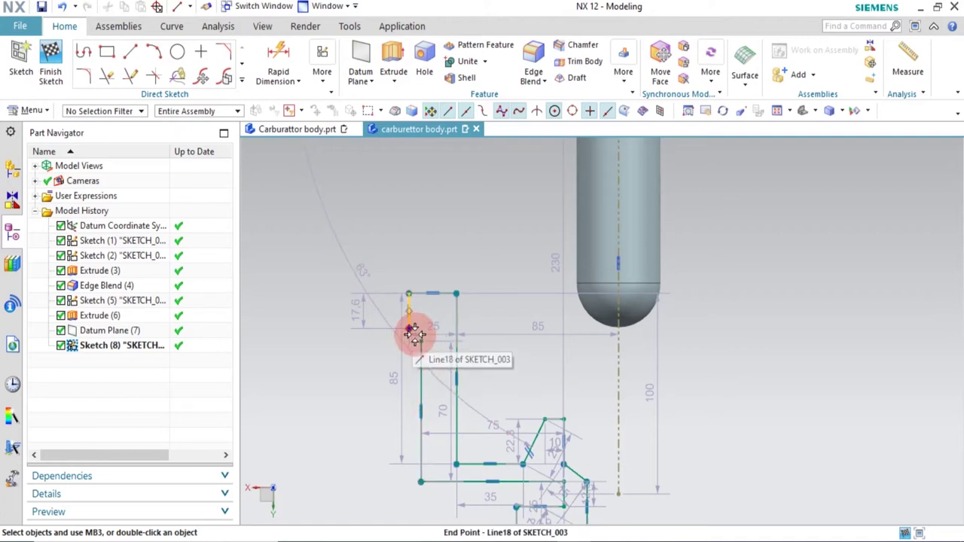
click(319, 129)
scroll(574, 332, down, 3)
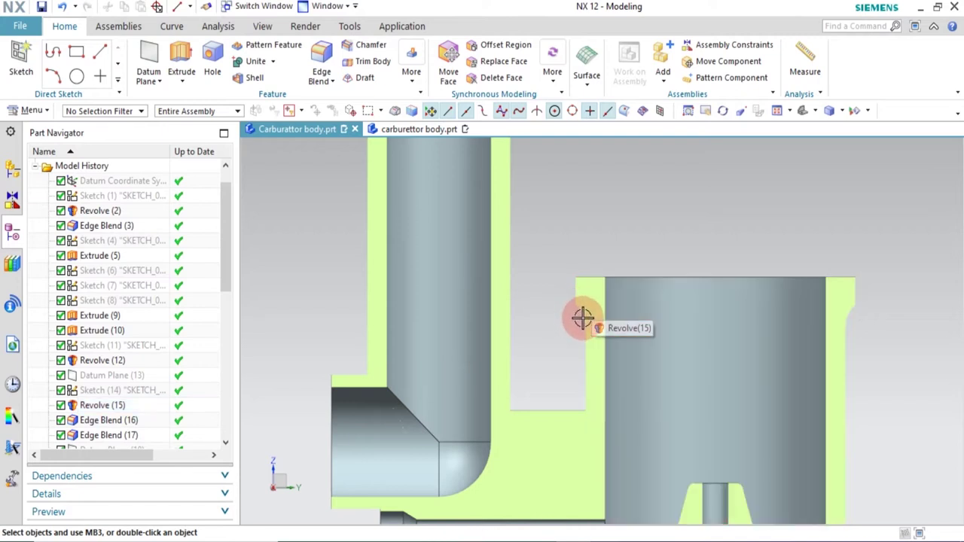
scroll(583, 304, up, 3)
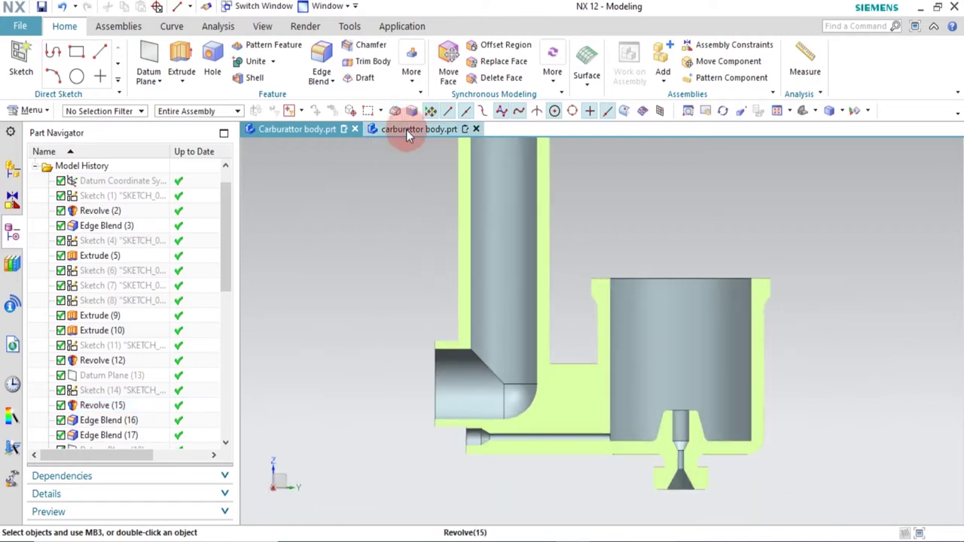
click(411, 130)
scroll(502, 415, up, 2)
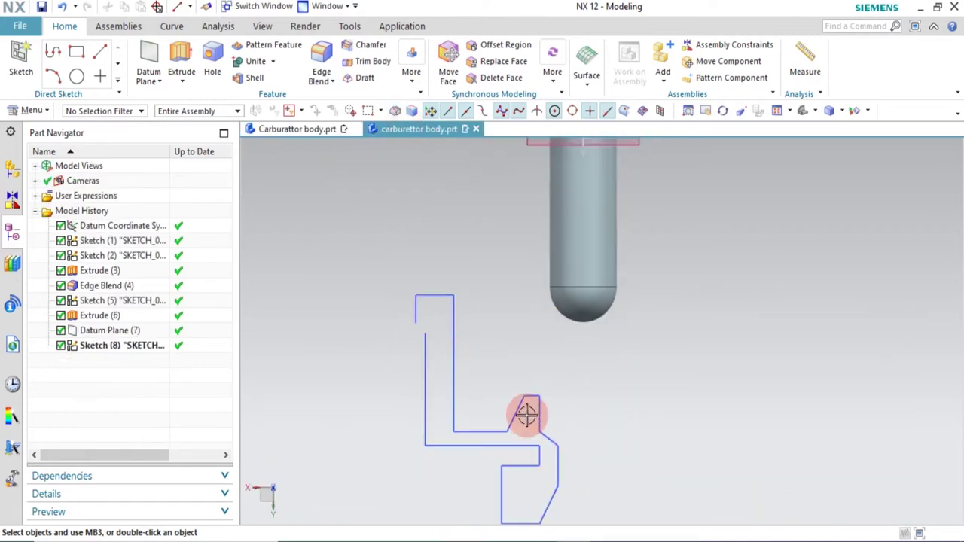
Reopen the bowl profile sketch for editing and hide all PMI objects
scroll(504, 431, up, 2)
double_click(505, 432)
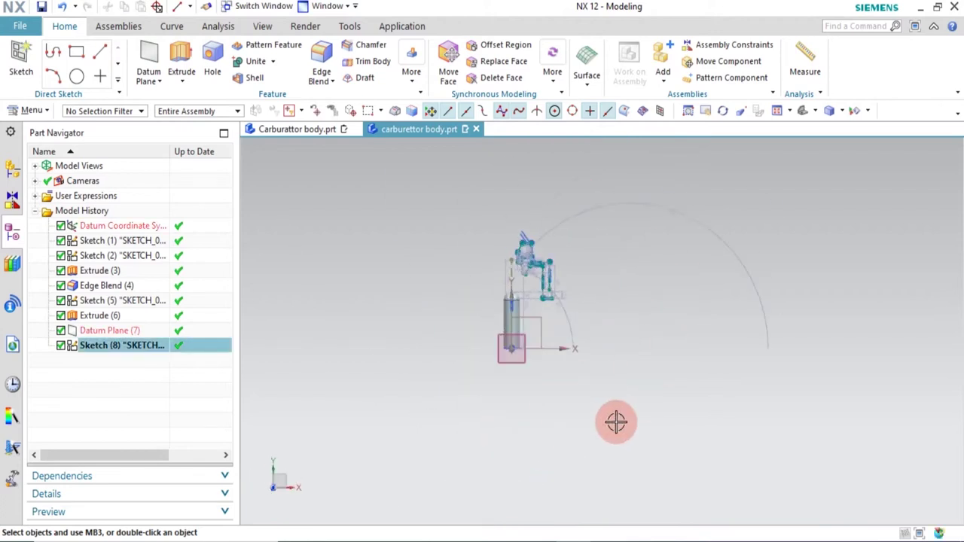
mouse_move(555, 389)
middle_down()
mouse_move(492, 507)
mouse_move(555, 517)
mouse_move(684, 433)
mouse_move(684, 384)
mouse_move(717, 366)
middle_up()
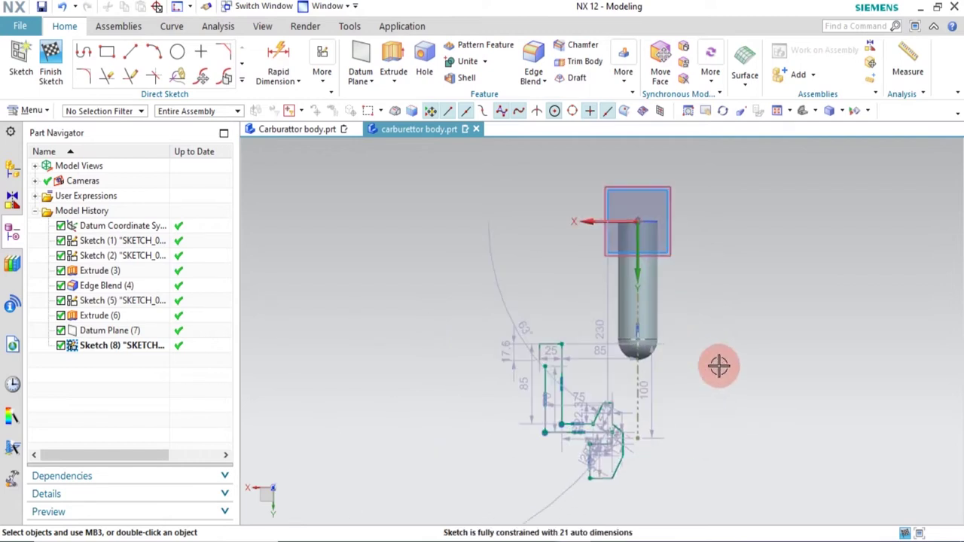
scroll(692, 424, up, 2)
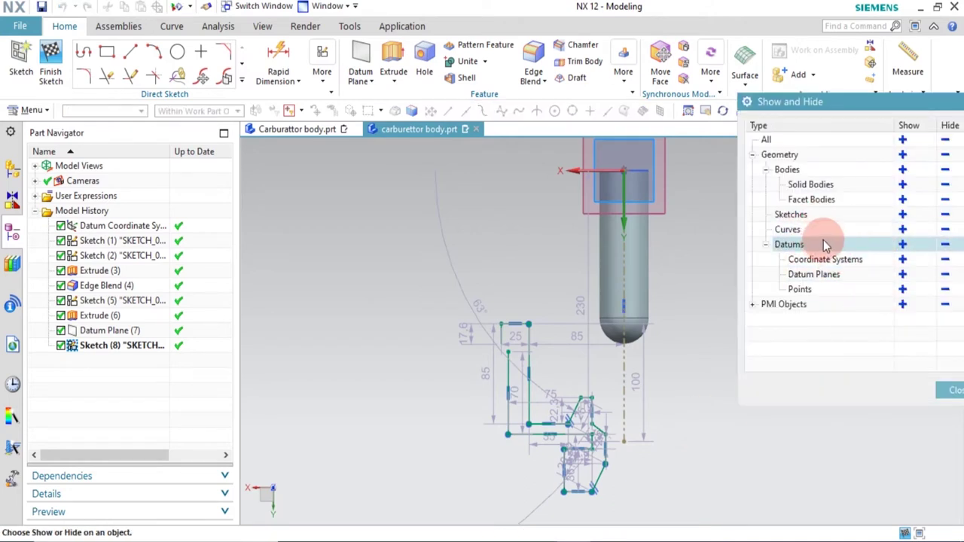
click(944, 305)
click(954, 390)
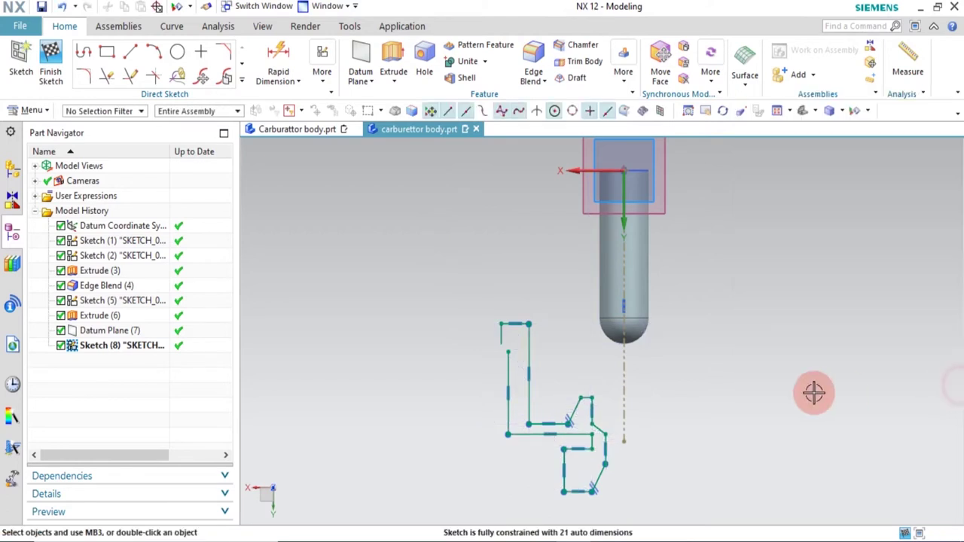
Delete the parallel constraint between the two slanted lines of the bowl profile
scroll(608, 488, up, 2)
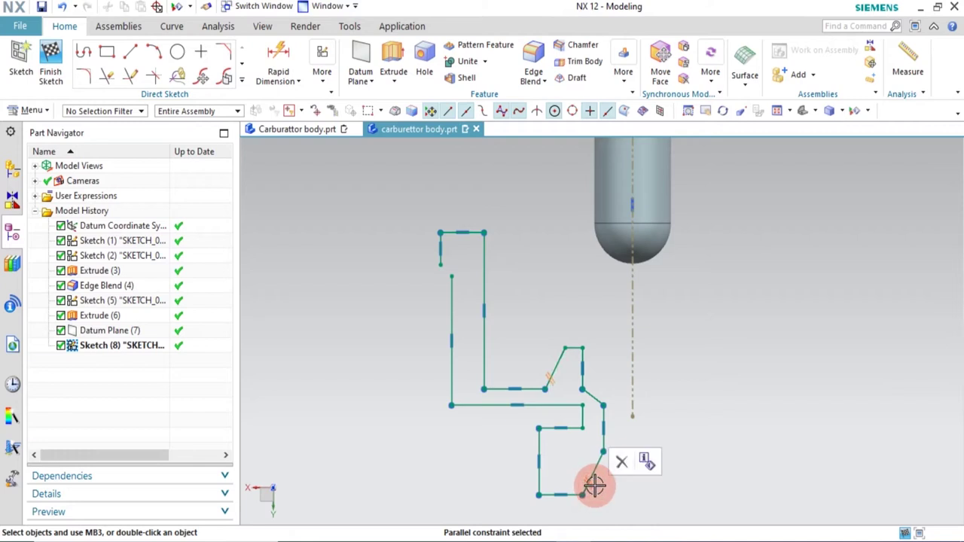
click(625, 464)
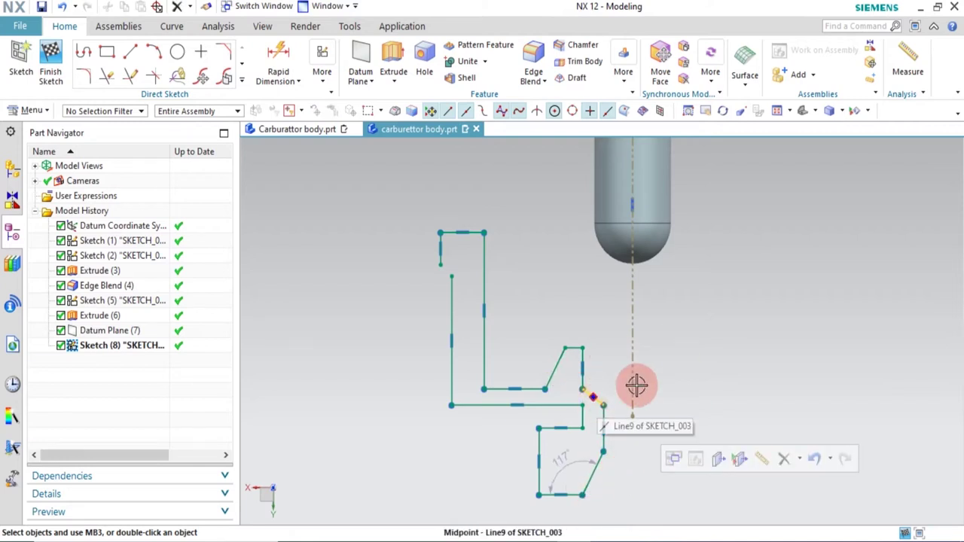
scroll(640, 383, down, 1)
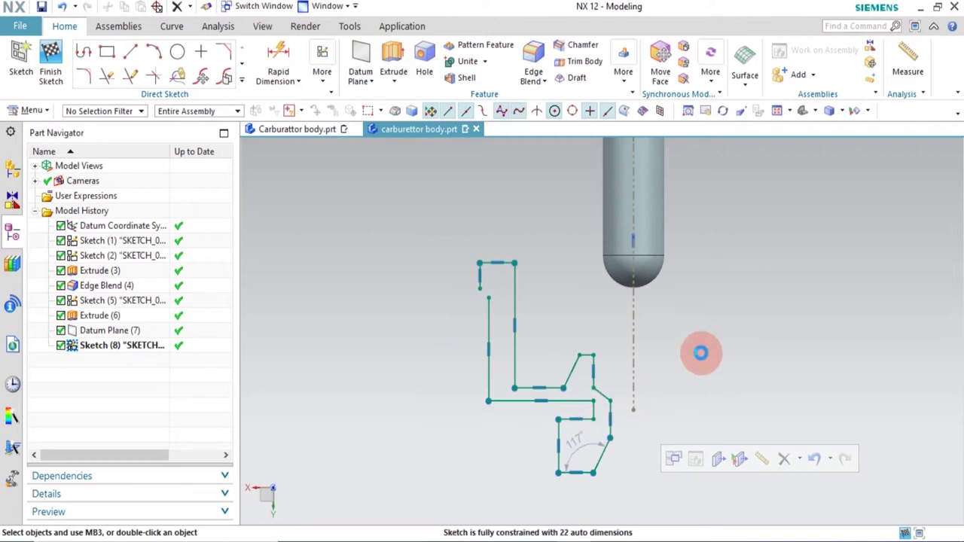
Dimension the outer corner of the bowl's rim from the centre line and set the distance to 86/2
key(d)
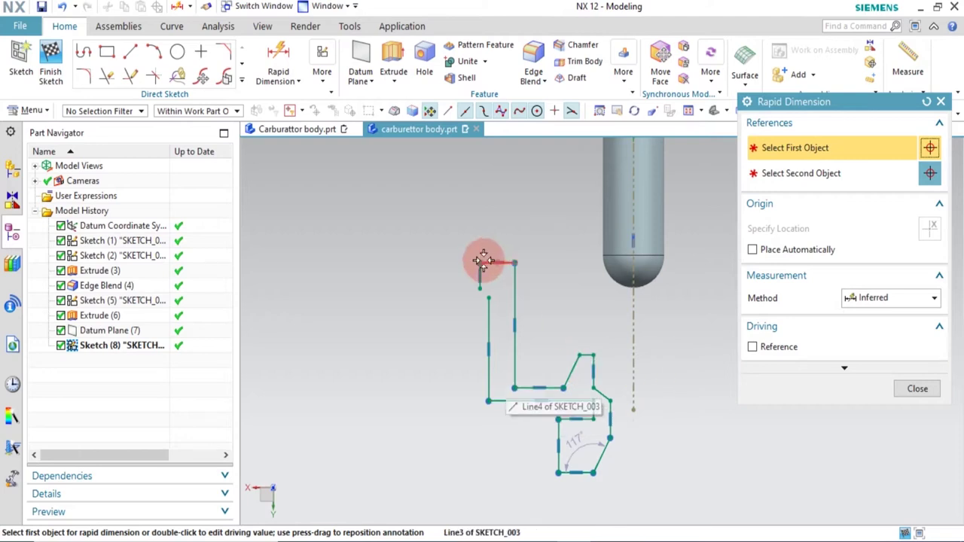
click(478, 263)
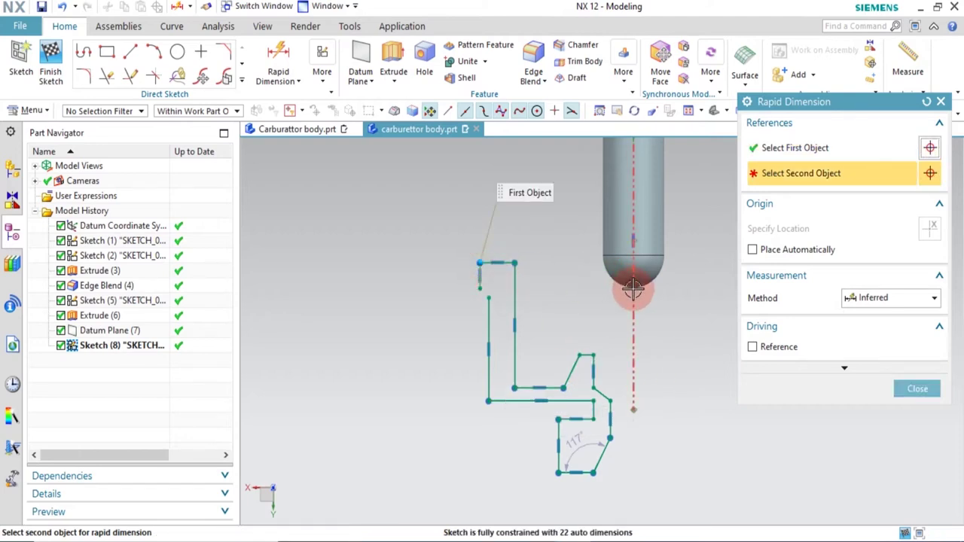
click(633, 287)
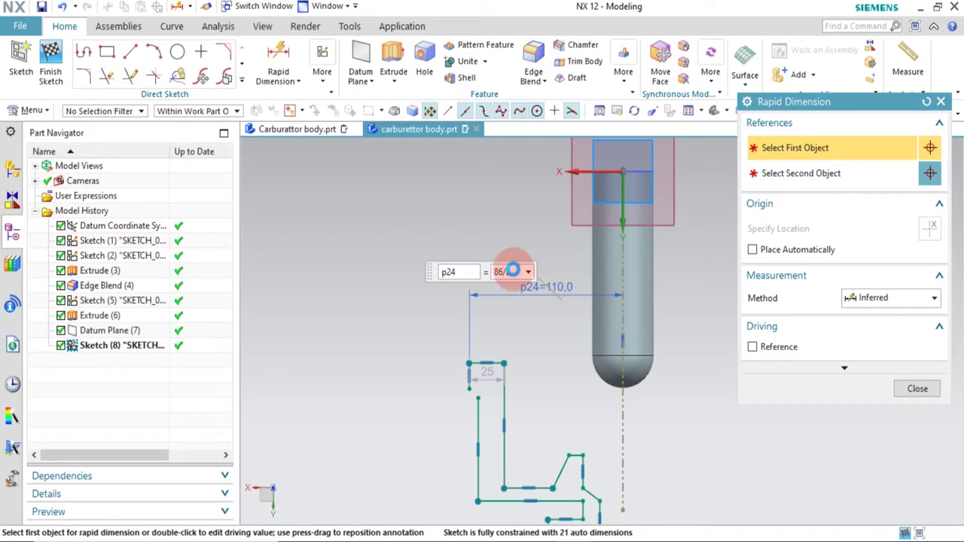
key(Return)
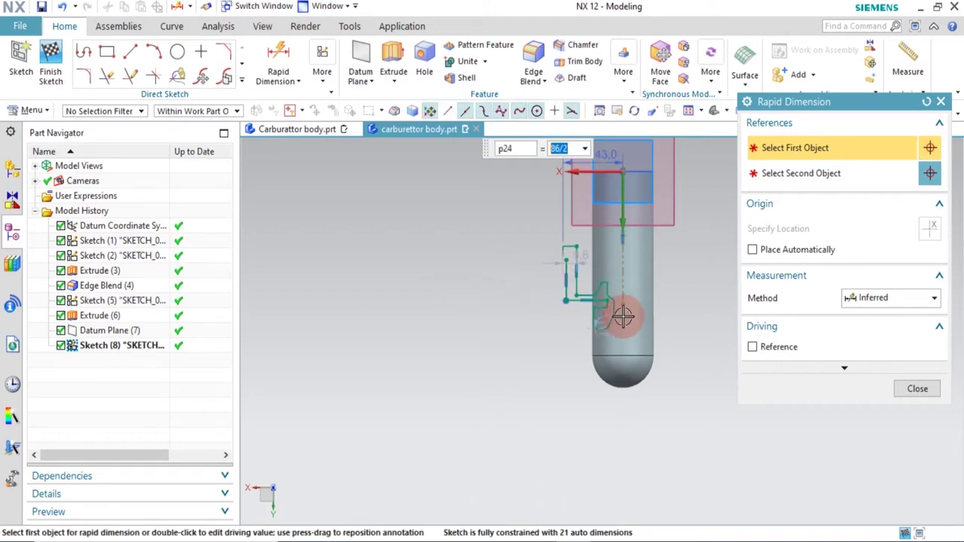
Stretch the lower part of the bowl profile down to the level of the tube's rounded end
middle_click(600, 344)
scroll(603, 344, up, 2)
mouse_move(731, 250)
mouse_down()
mouse_move(497, 327)
mouse_move(495, 354)
mouse_up()
drag(607, 333, 611, 457)
click(732, 479)
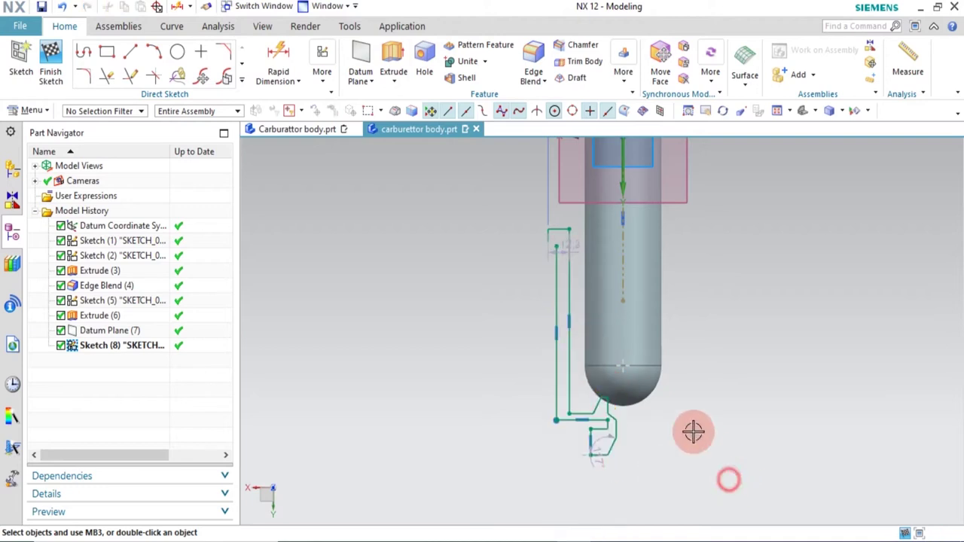
Dimension the inner wall line of the bowl profile from the centre line and set the distance to 68/2
scroll(650, 253, up, 1)
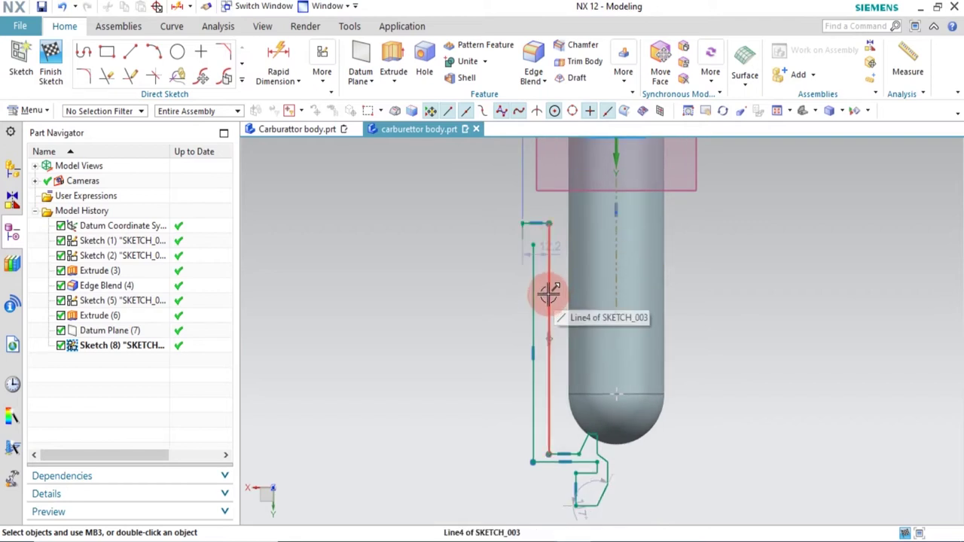
scroll(545, 411, down, 1)
scroll(546, 413, up, 1)
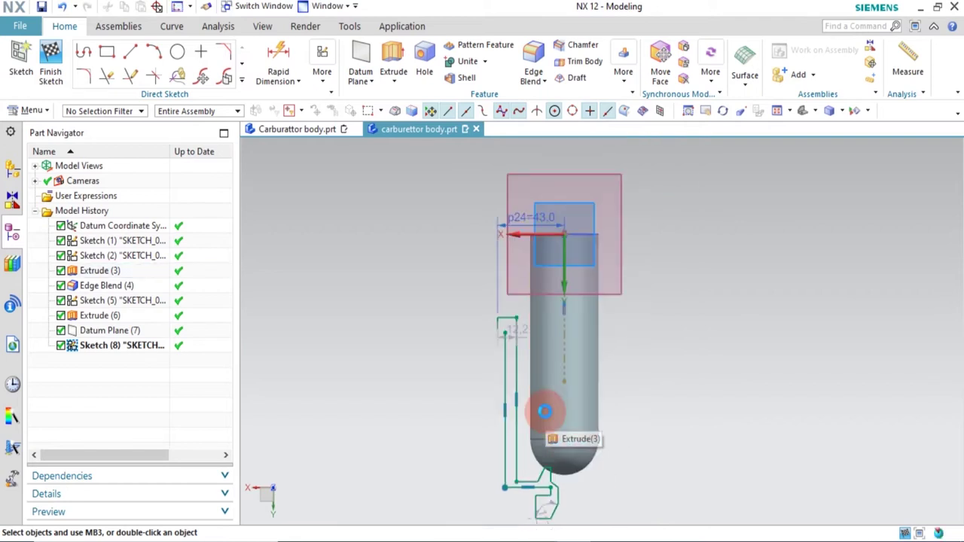
key(d)
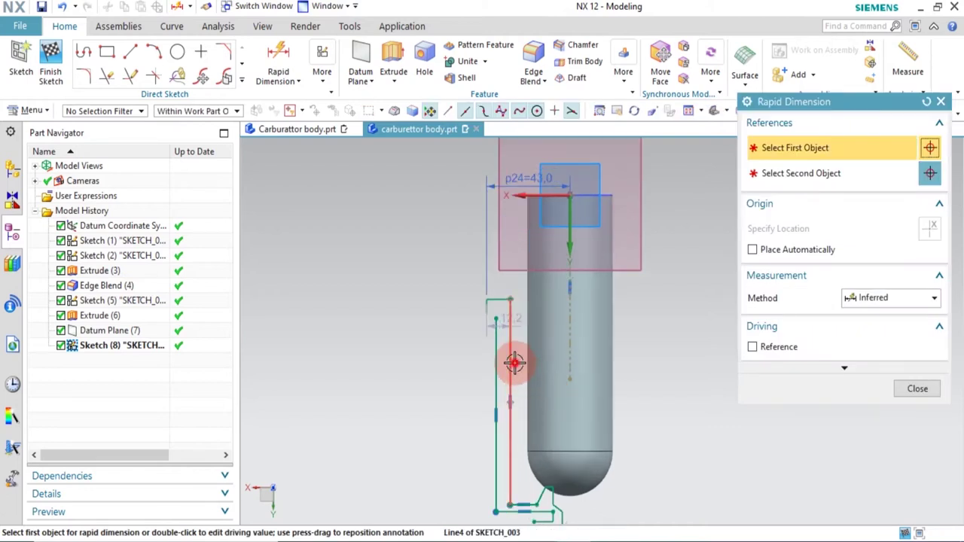
click(515, 364)
click(565, 344)
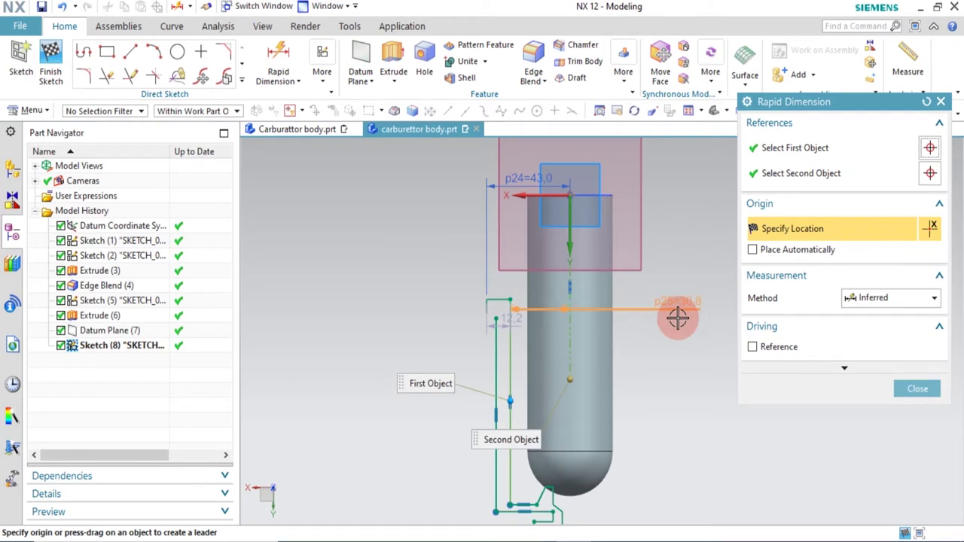
click(677, 318)
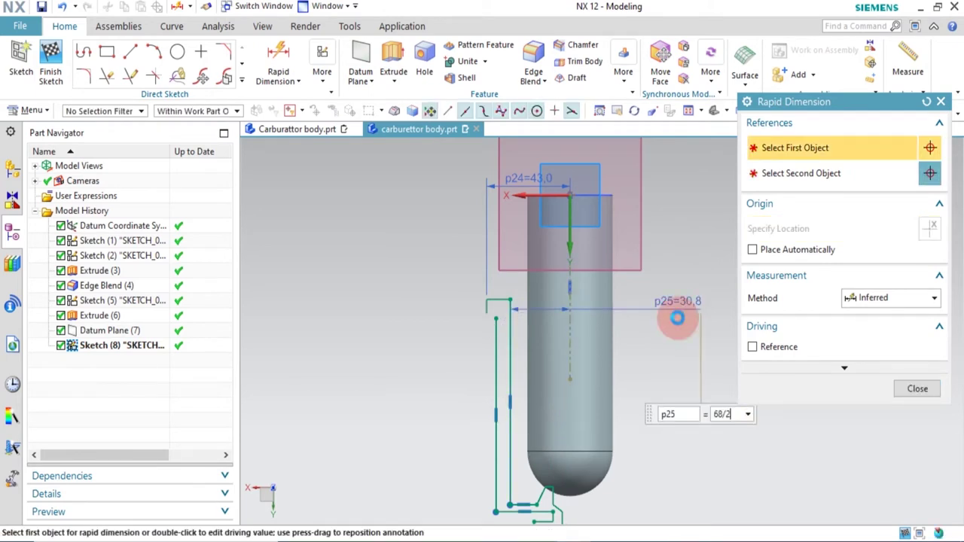
key(Return)
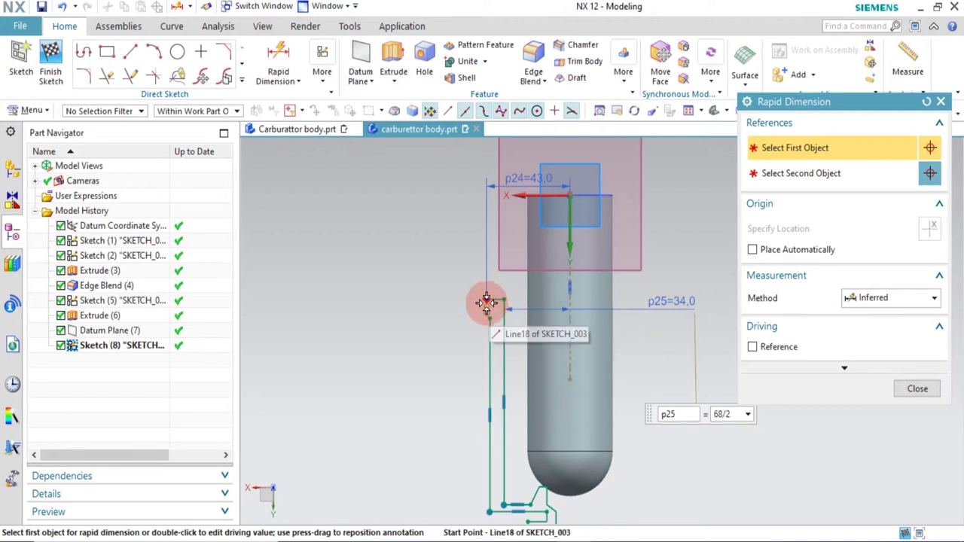
Dimension the vertical outer edge of the bowl's rim and set its height to 8
scroll(487, 302, up, 5)
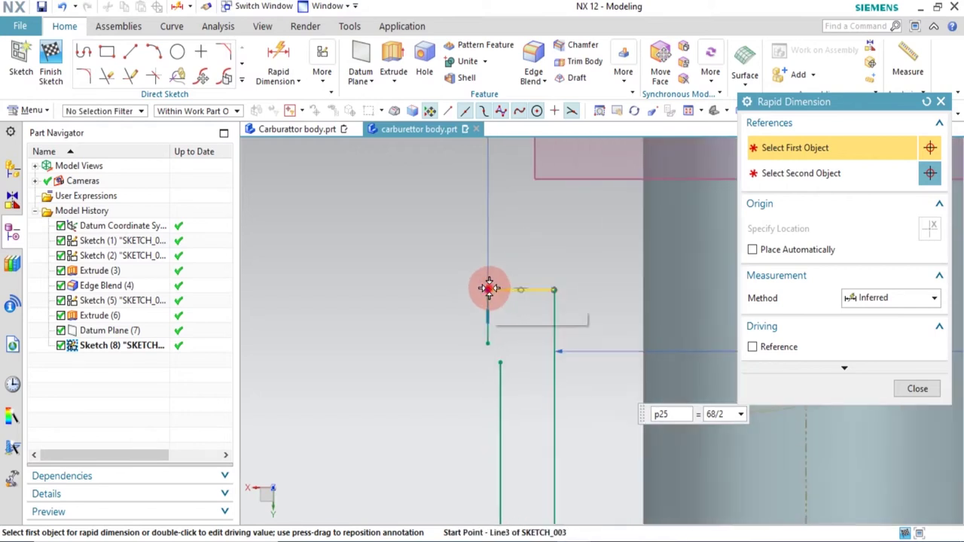
click(488, 289)
click(487, 346)
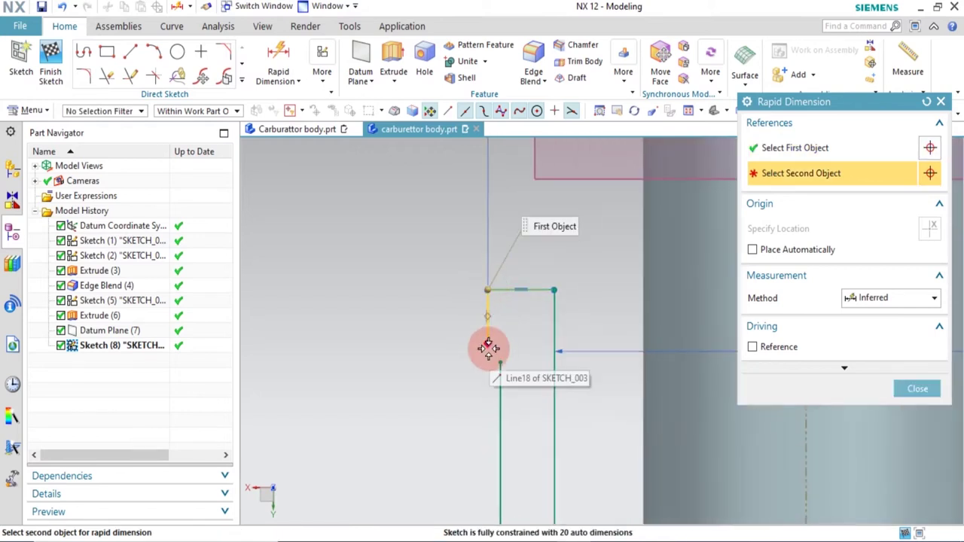
click(424, 313)
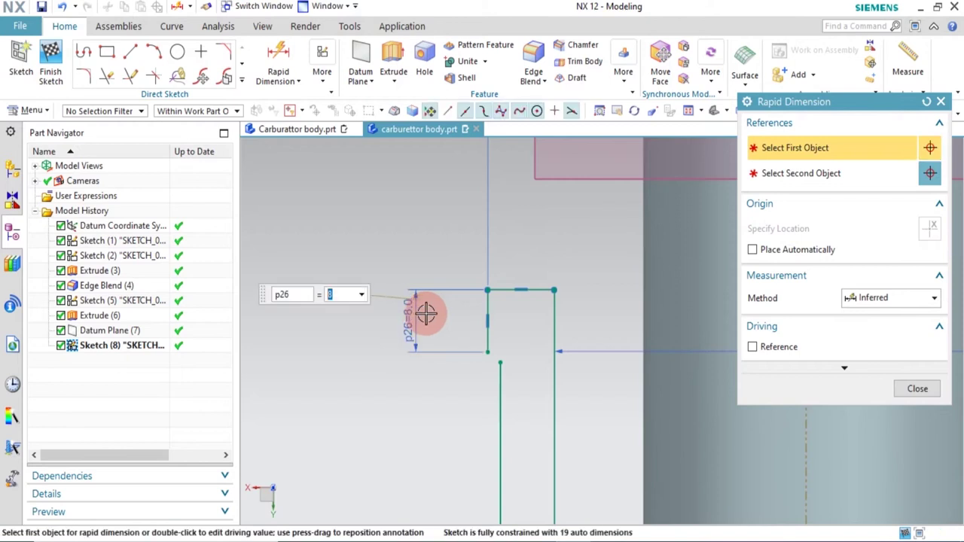
Dimension the spacing between the bowl's inner and outer wall lines and set the wall thickness to 6
scroll(402, 359, down, 8)
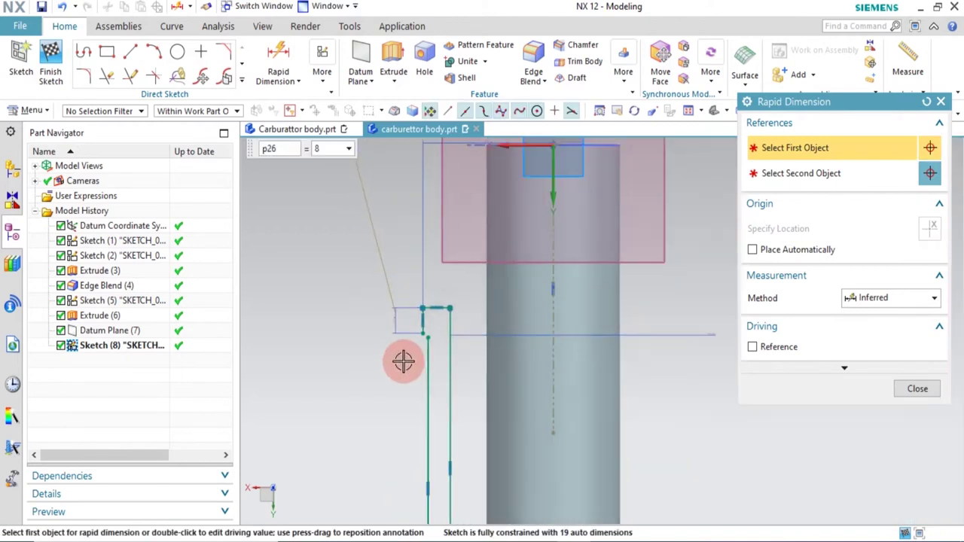
scroll(444, 419, up, 6)
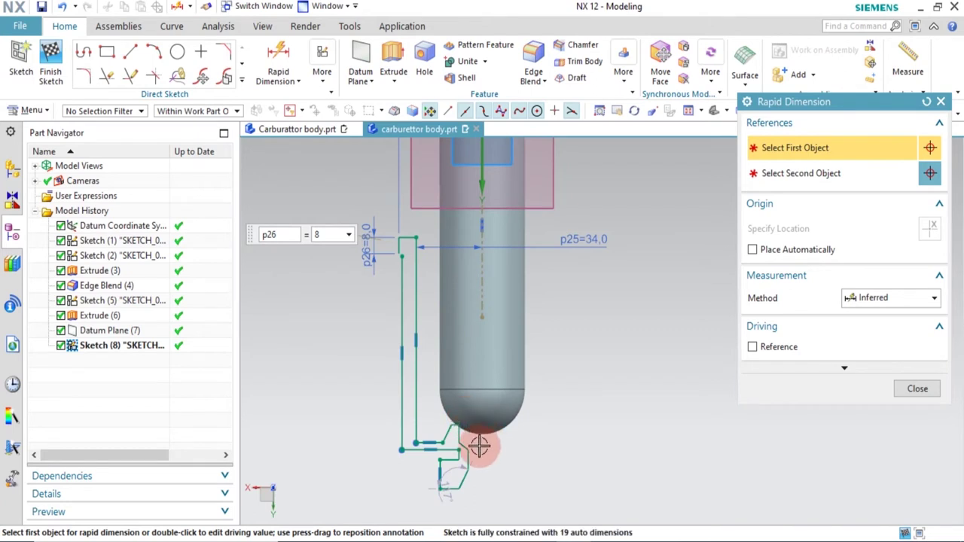
scroll(403, 444, up, 2)
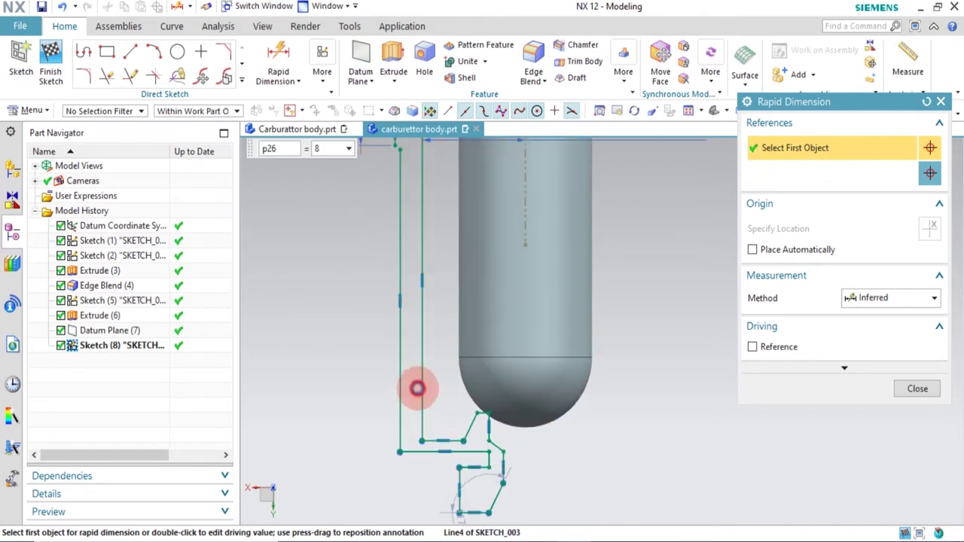
click(400, 388)
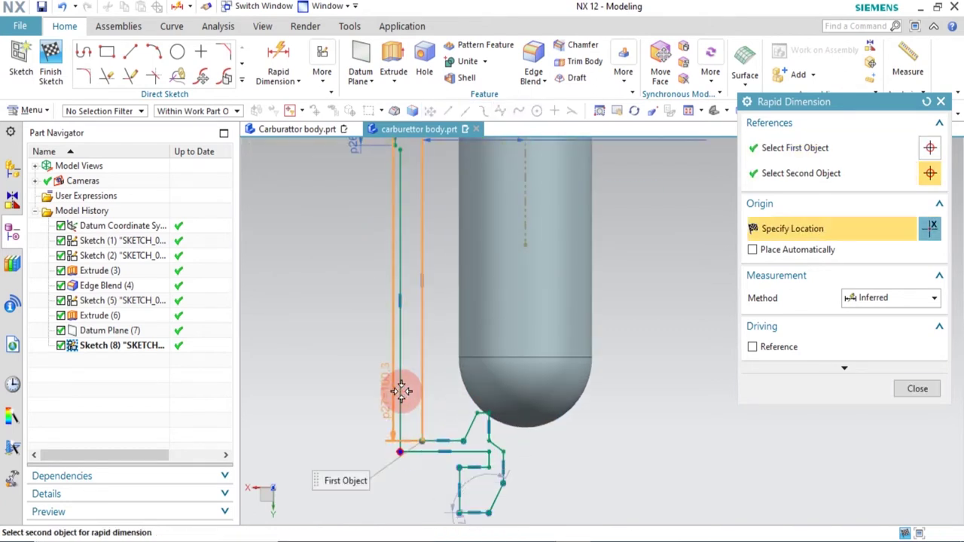
click(323, 363)
text(6)
key(Return)
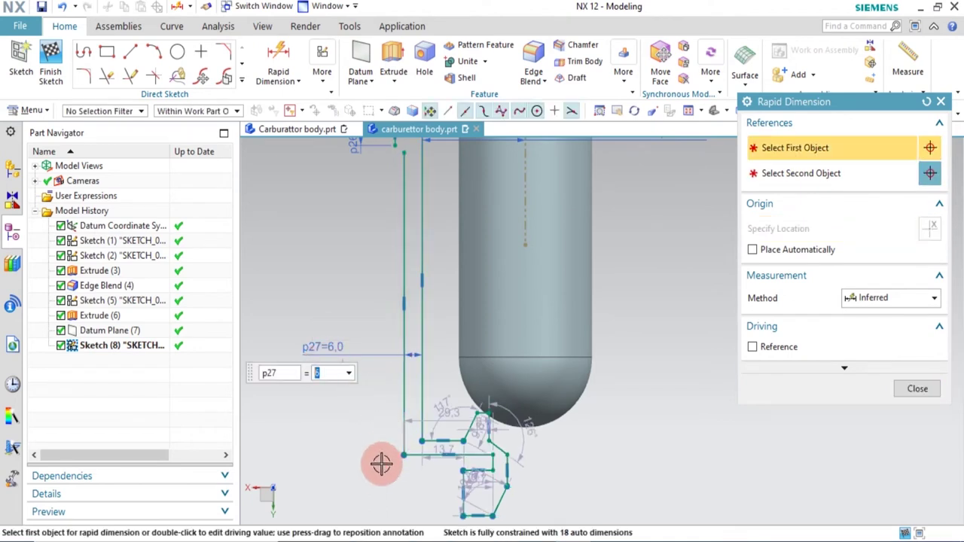
Dimension the distance between the two horizontal floor lines of the bowl and set the floor thickness to 6
scroll(430, 460, up, 2)
scroll(430, 464, up, 2)
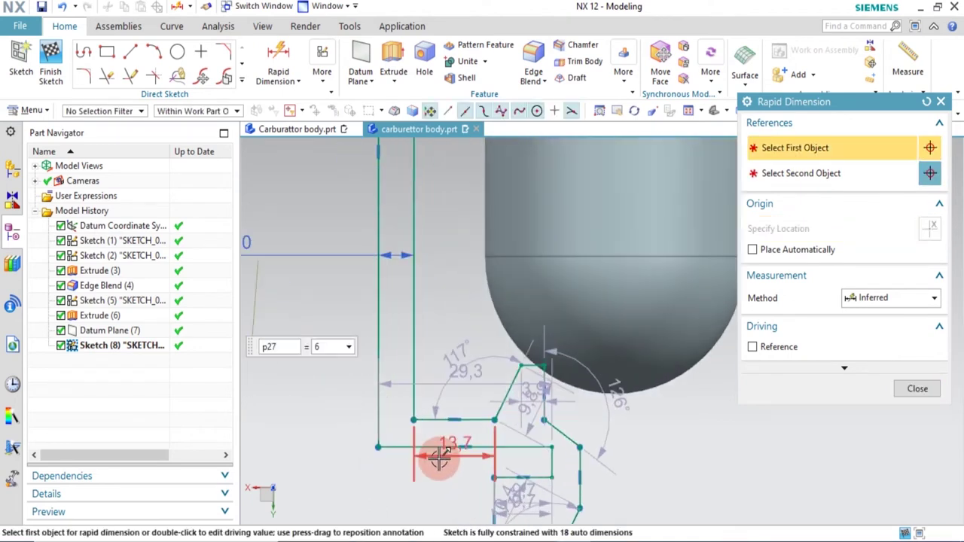
click(430, 419)
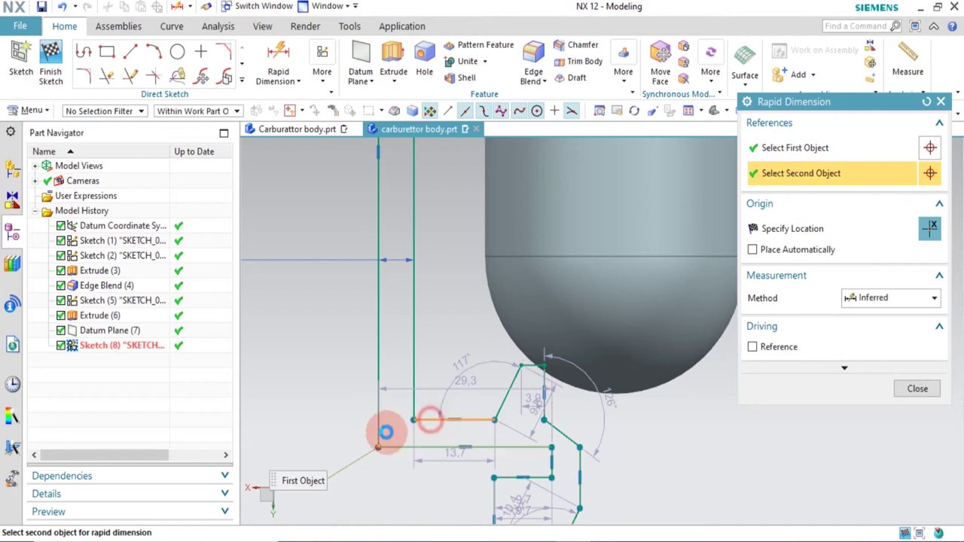
click(288, 497)
click(295, 494)
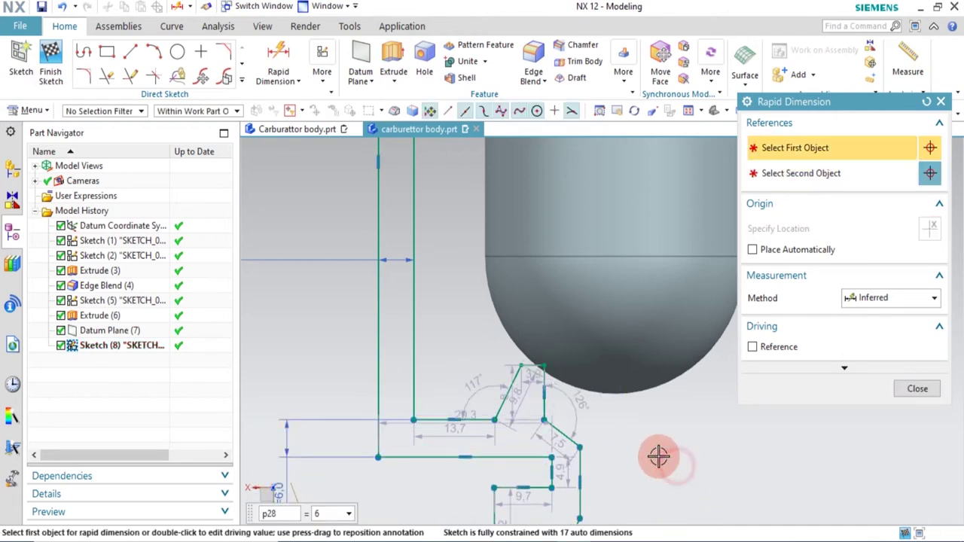
scroll(586, 416, down, 5)
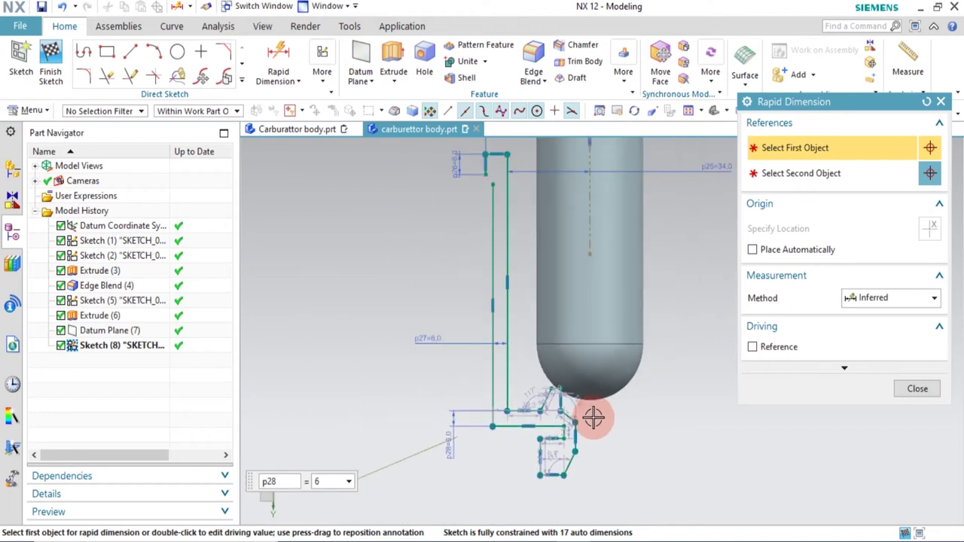
key(Escape)
Extend the sketch centre line downward past the lowest edge of the bowl profile
scroll(543, 440, up, 2)
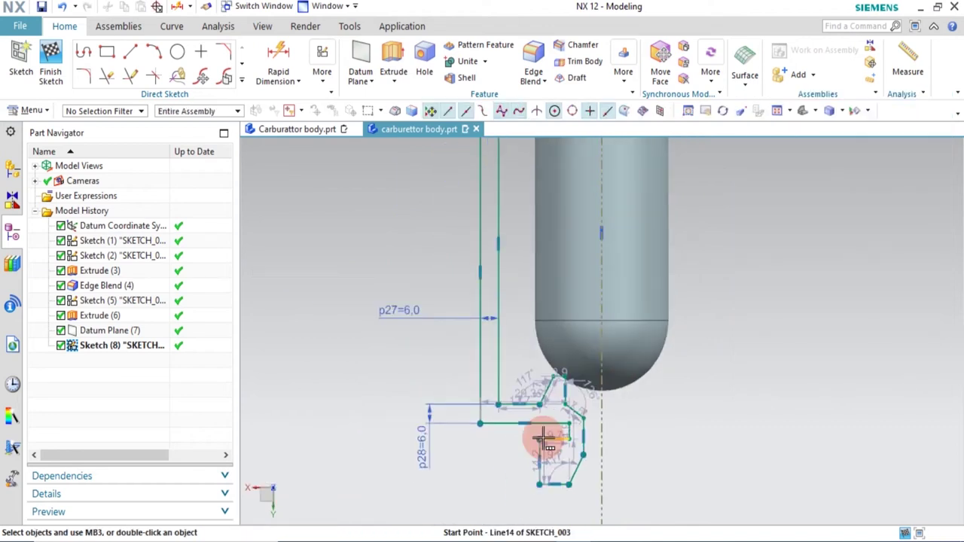
scroll(539, 441, up, 2)
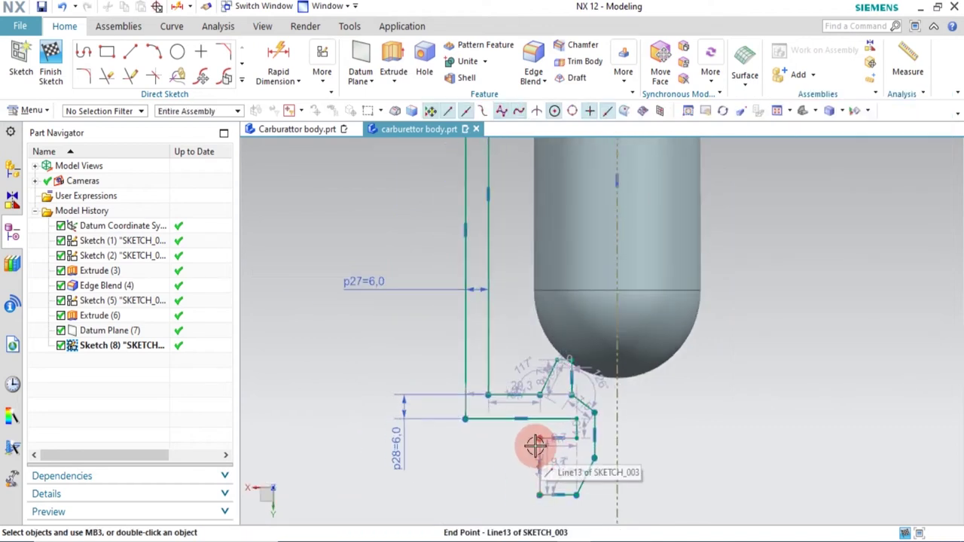
scroll(573, 414, down, 1)
scroll(577, 430, up, 1)
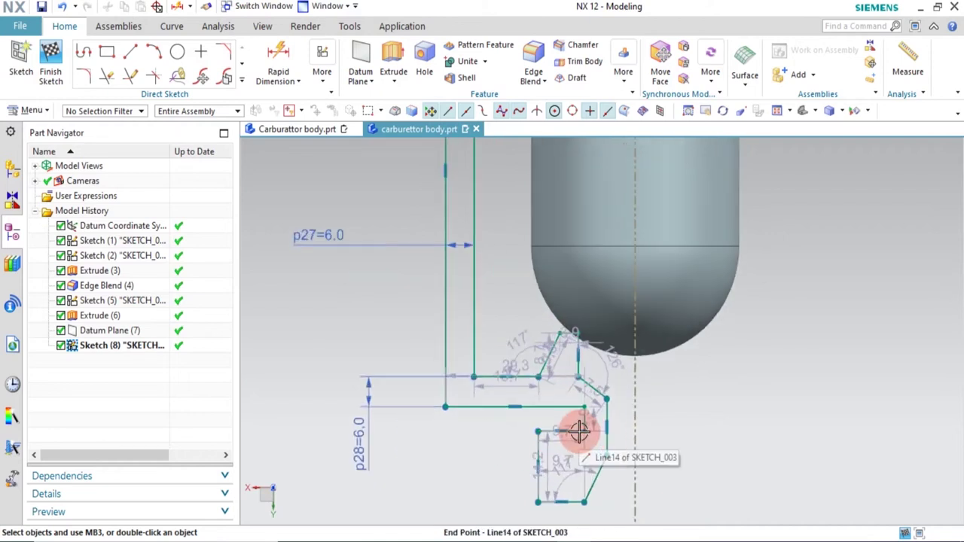
Move the overlapping 9.7 dimension clear of the small lug under the bowl's floor
drag(564, 444, 477, 477)
drag(572, 473, 489, 430)
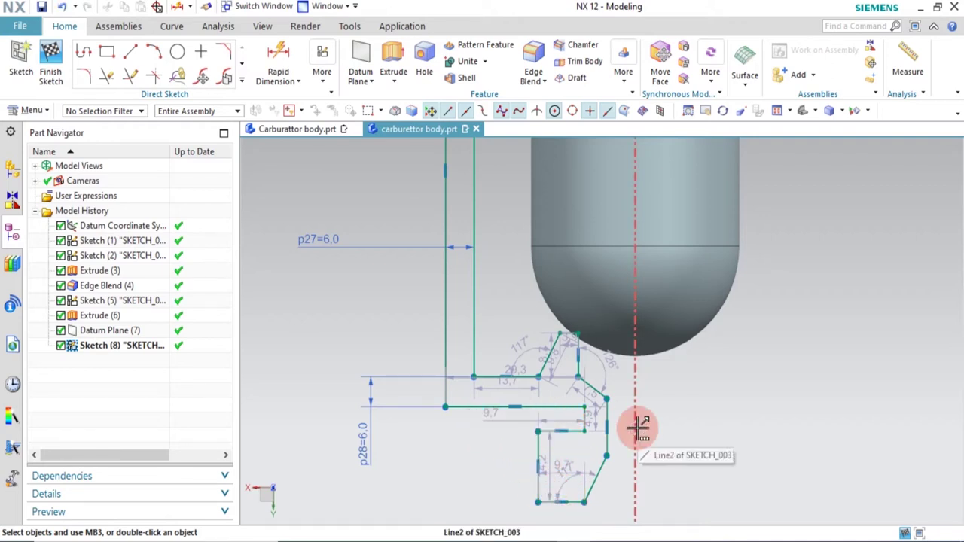
scroll(638, 428, up, 3)
scroll(625, 434, down, 5)
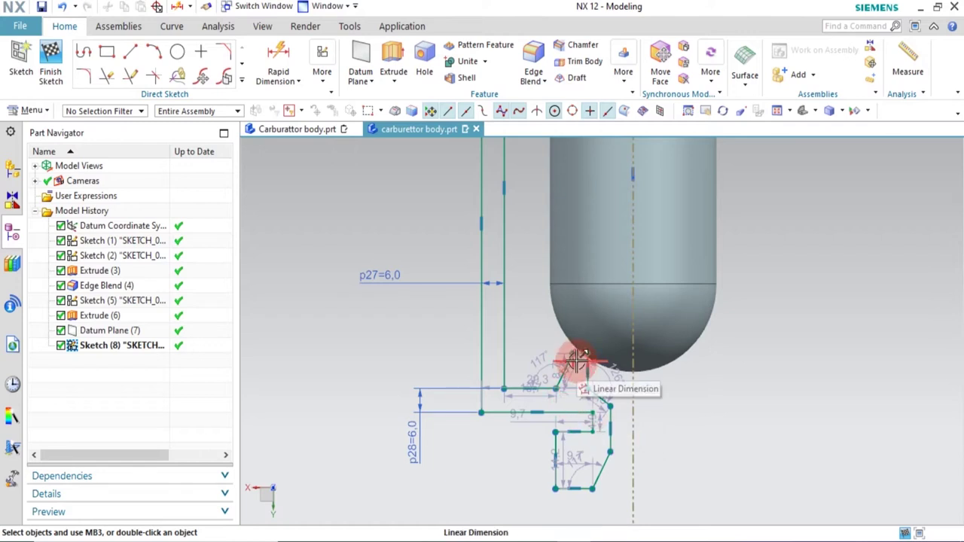
Set the slanted inner line's height above the bowl floor to 14 and align its lower endpoint horizontally with the neighbouring vertical line's lower end
key(d)
scroll(570, 350, up, 2)
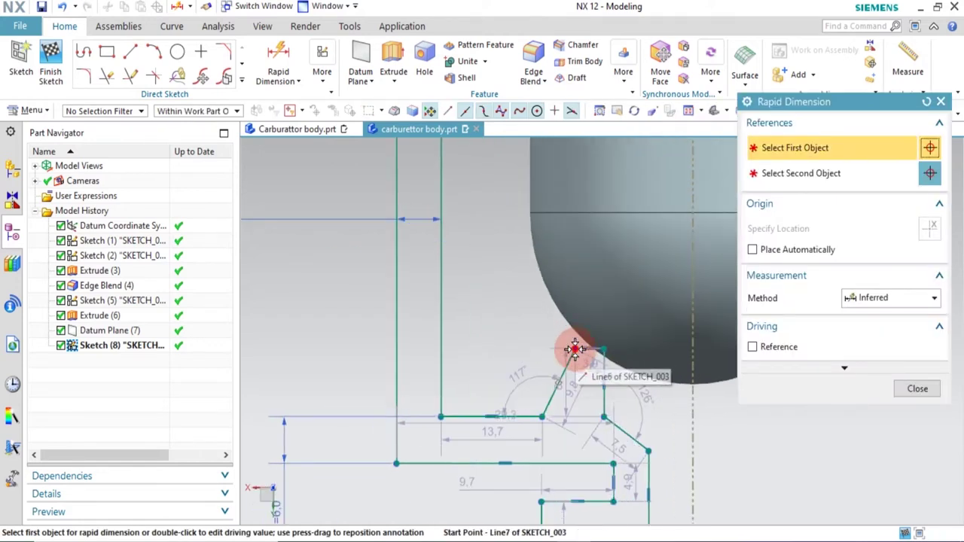
click(575, 348)
click(542, 416)
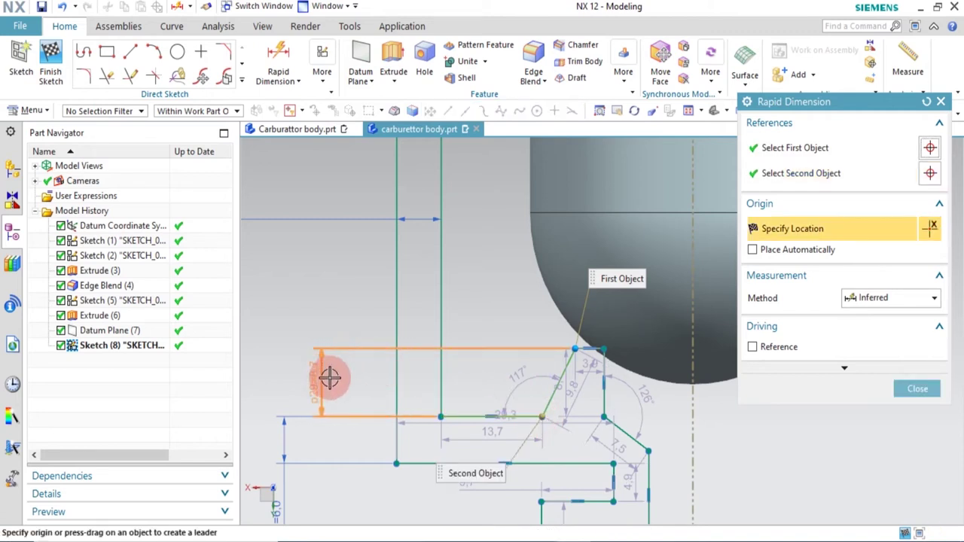
click(329, 379)
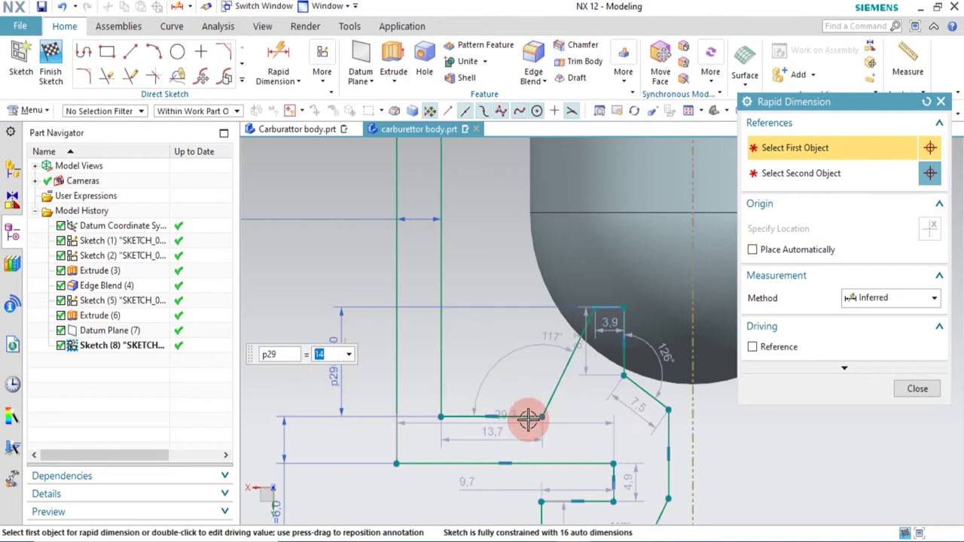
middle_click(623, 387)
click(543, 415)
click(593, 390)
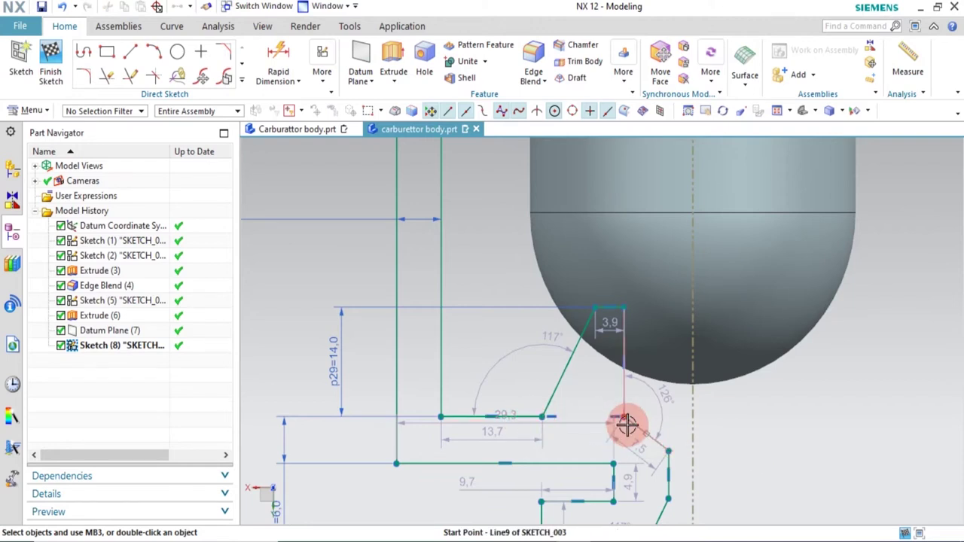
Dimension the vertical distance from the rim's outer top corner to the floor's outer corner and set it to 80
key(d)
scroll(528, 301, down, 5)
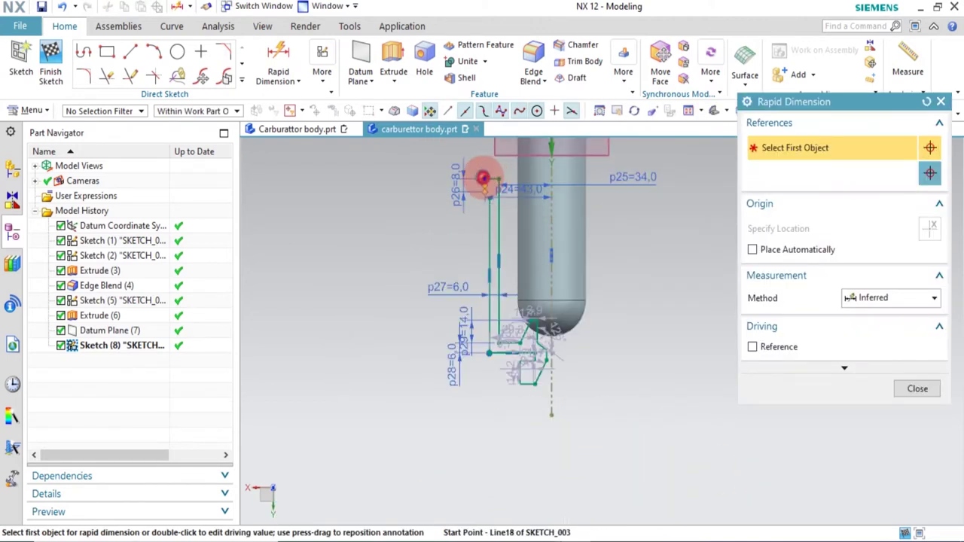
click(484, 177)
click(490, 352)
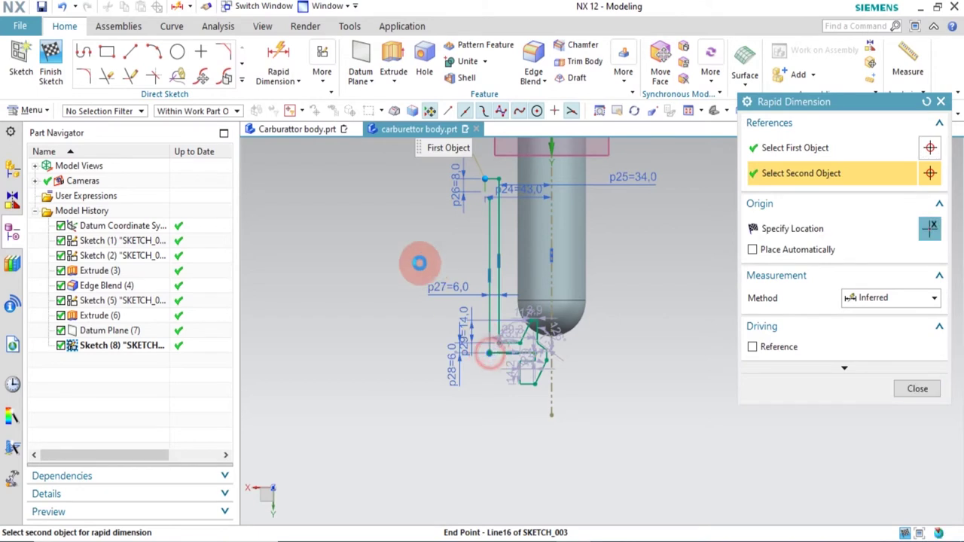
click(392, 267)
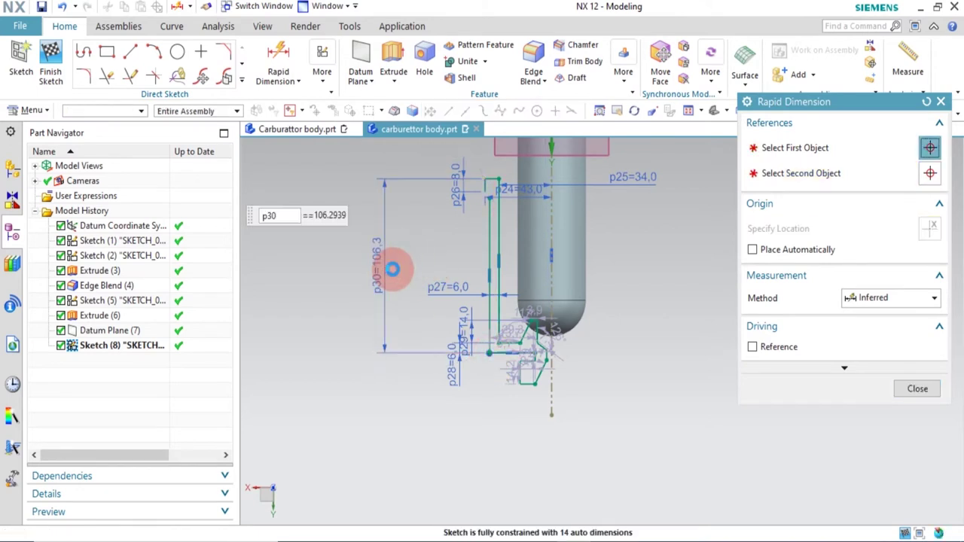
text(80)
key(Return)
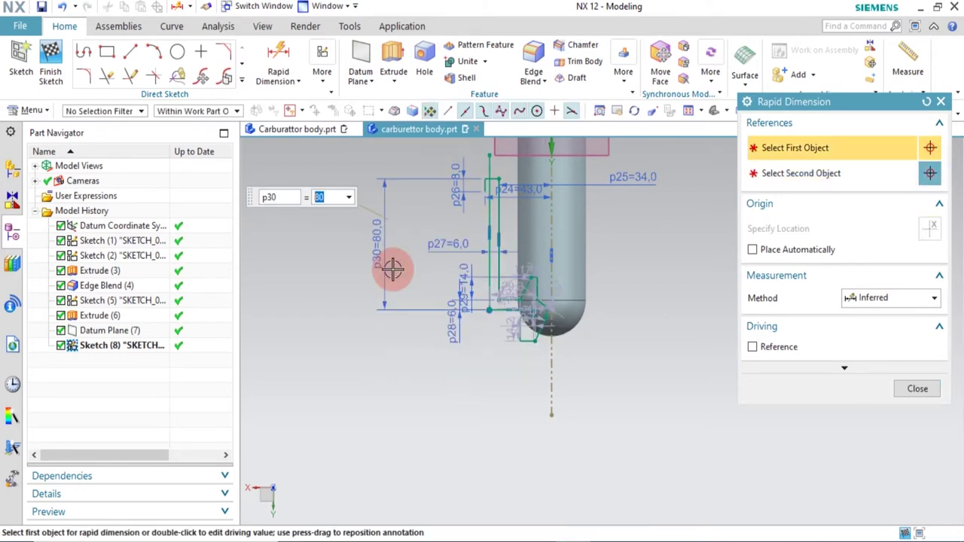
middle_click(486, 436)
Move the selected bowl profile down until its lower part lies below the tube's rounded end
drag(616, 426, 624, 431)
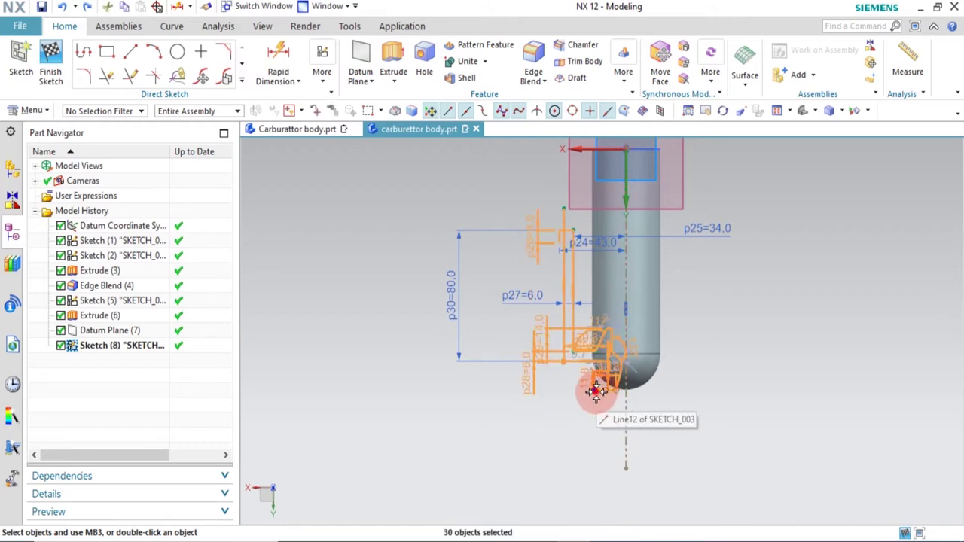
scroll(592, 445, up, 5)
Dimension the vertical distance between the bowl floor's underside and the upper edge of the small lug and set it to 6
key(d)
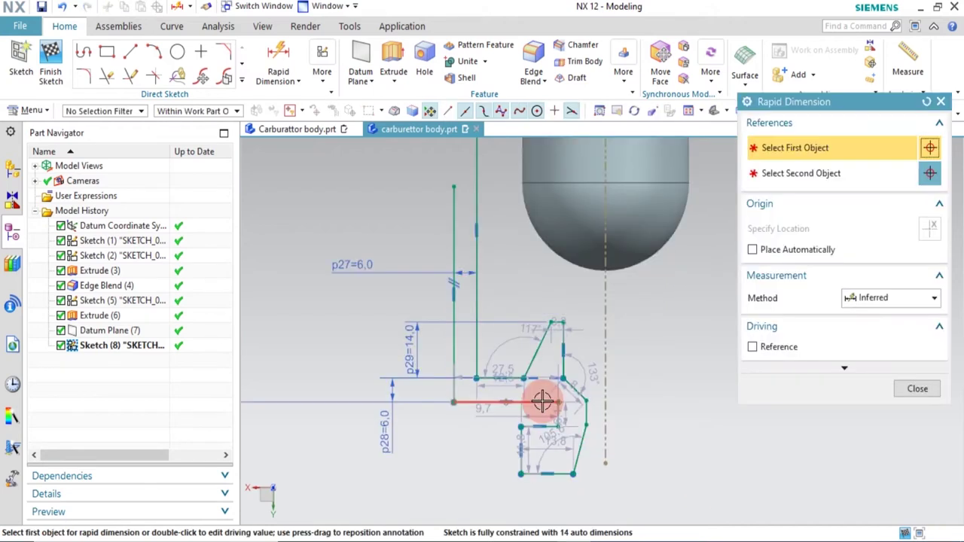
click(533, 406)
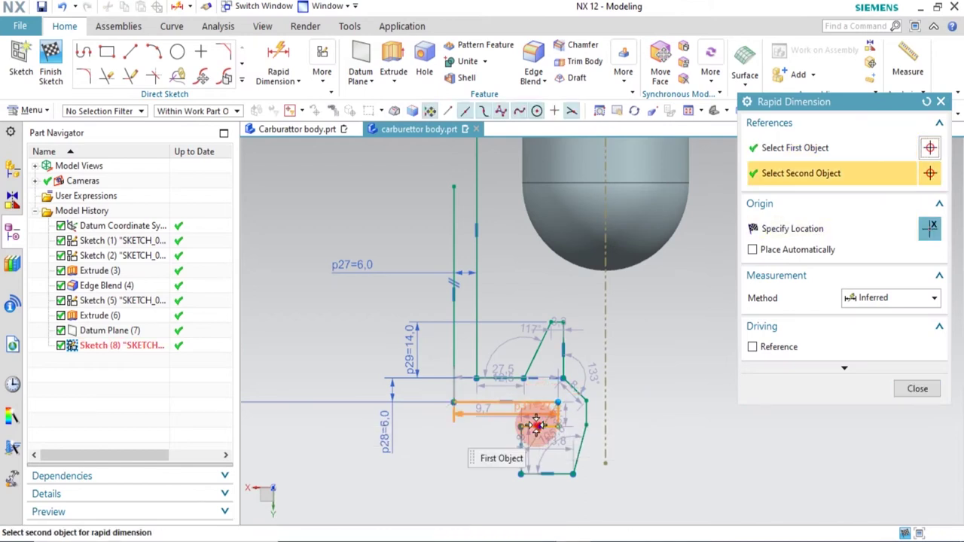
click(534, 426)
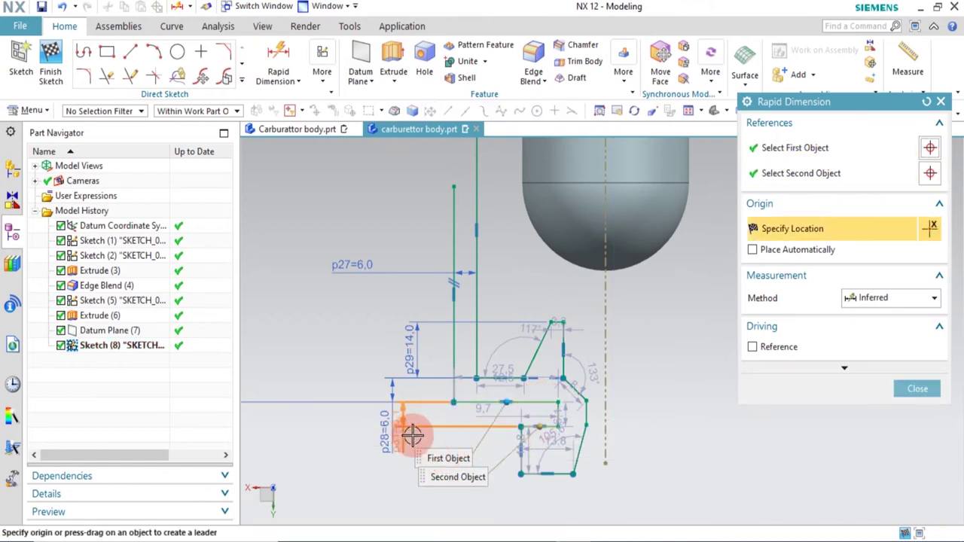
click(419, 438)
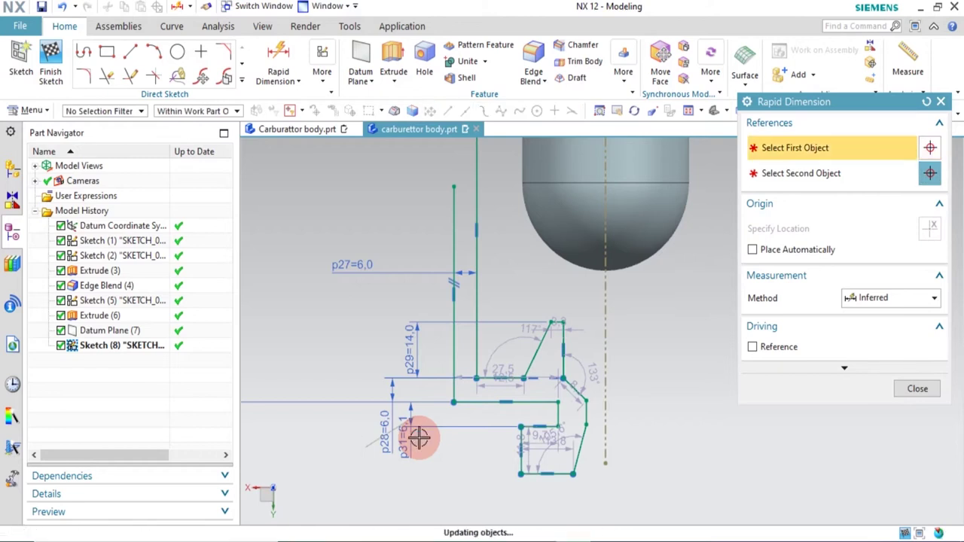
Dimension the vertical height of the lug's lower slanted edge and set it to 9
click(566, 474)
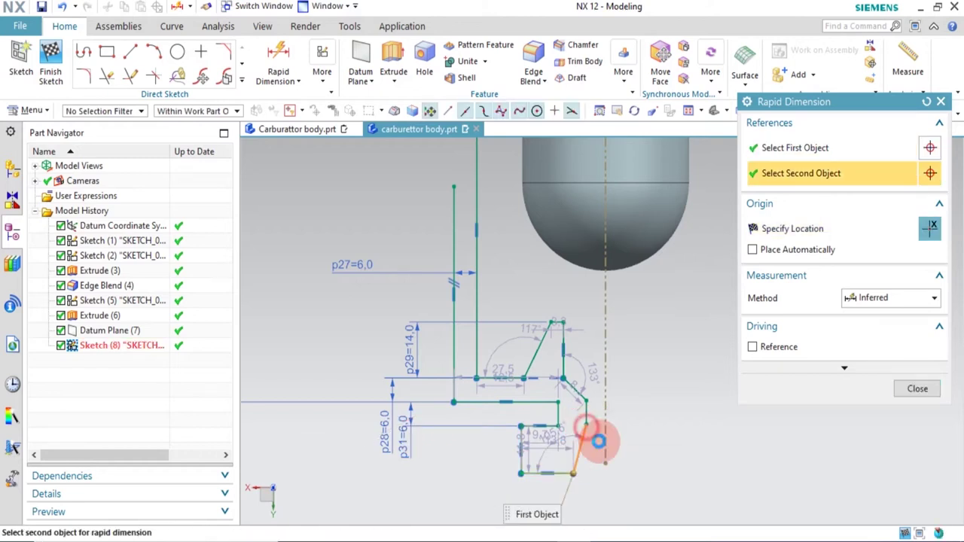
click(654, 456)
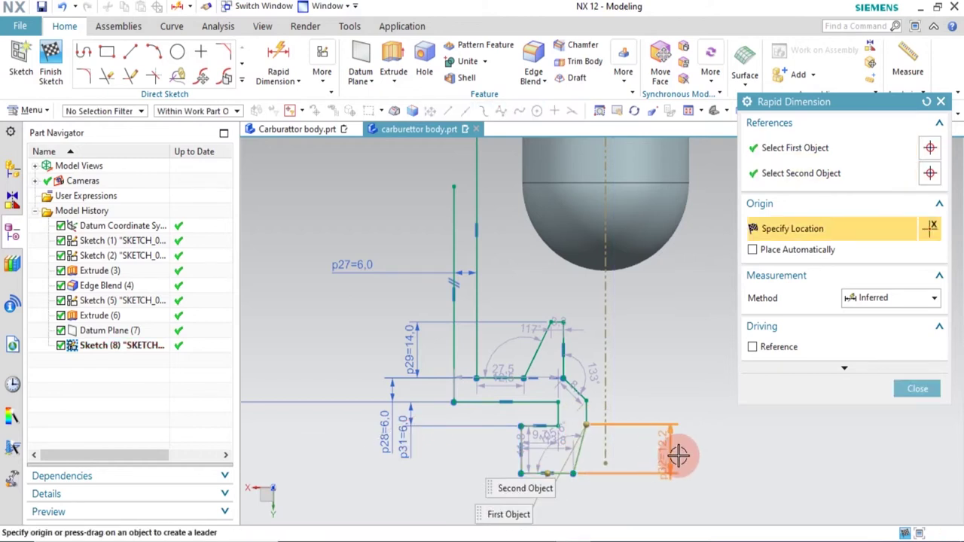
click(678, 454)
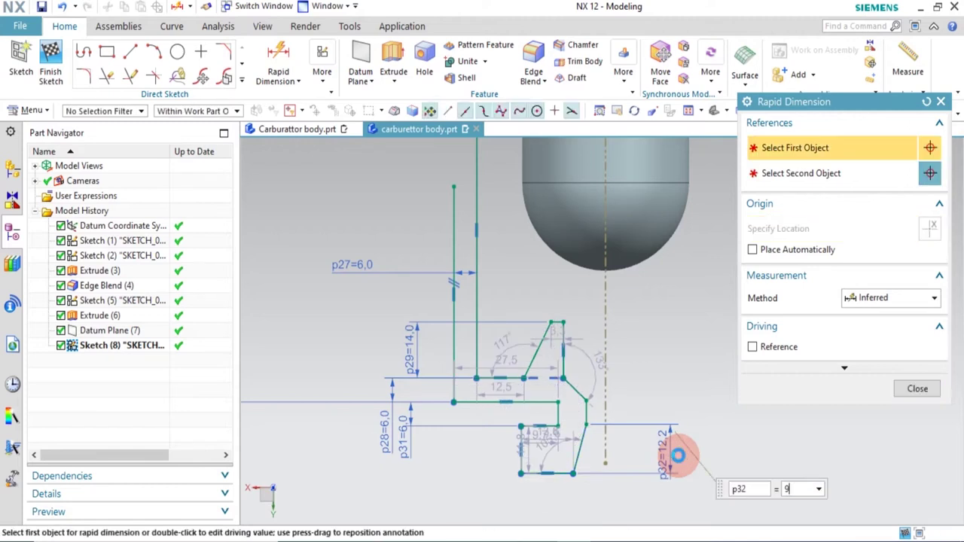
click(653, 479)
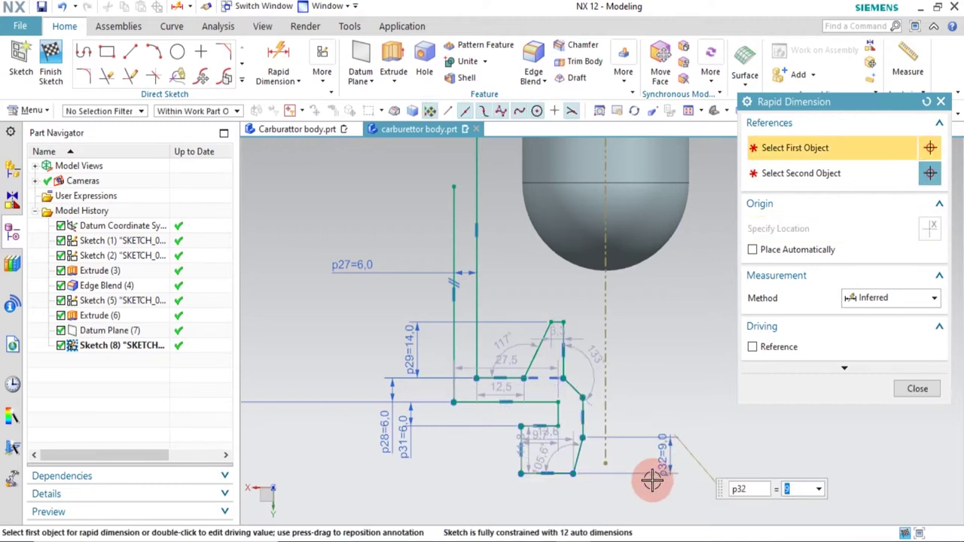
Dimension the horizontal distance from the slanted inner line's upper endpoint to the centre line and set it to 8
click(548, 320)
click(614, 330)
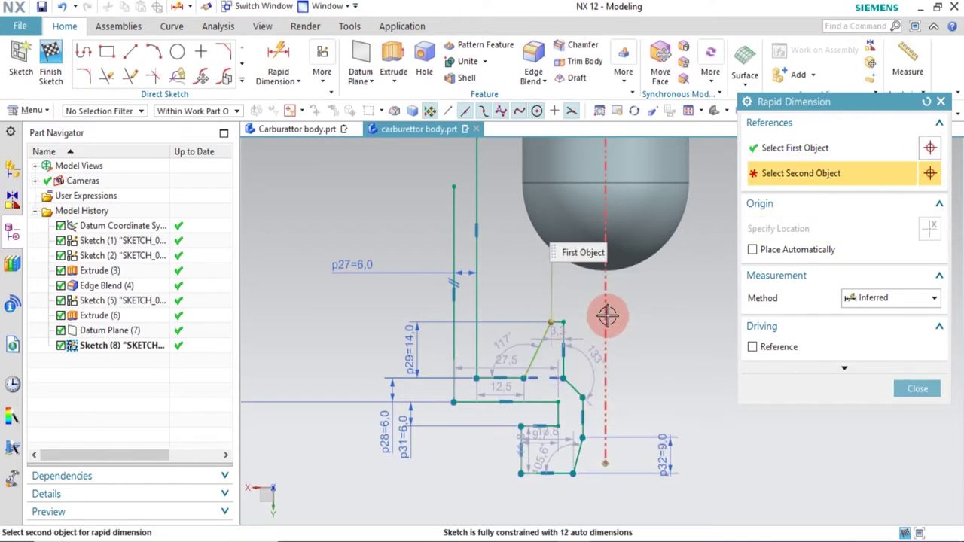
click(607, 316)
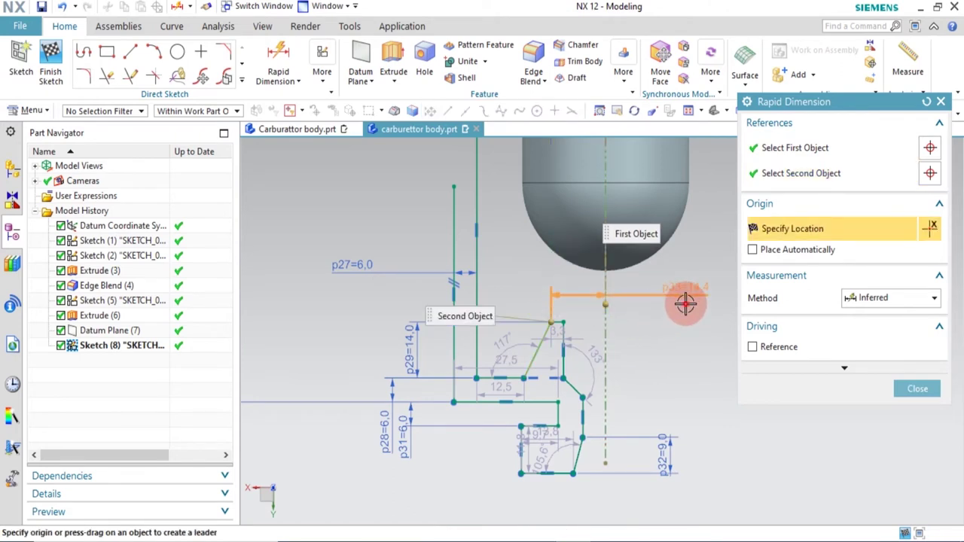
click(685, 303)
text(8)
key(Return)
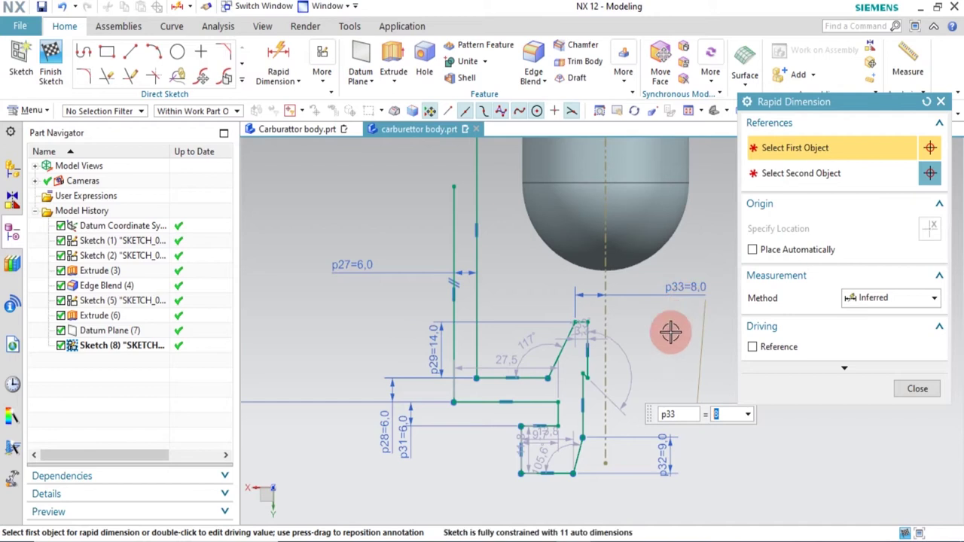
click(918, 389)
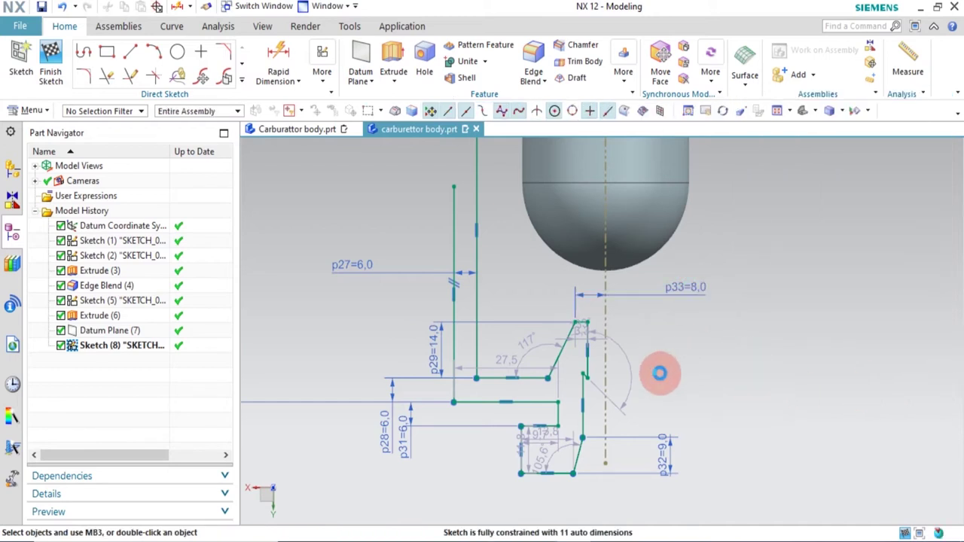
Dimension the horizontal distance from the slanted inner line's lower endpoint to the centre line and set it to 12
key(d)
click(548, 374)
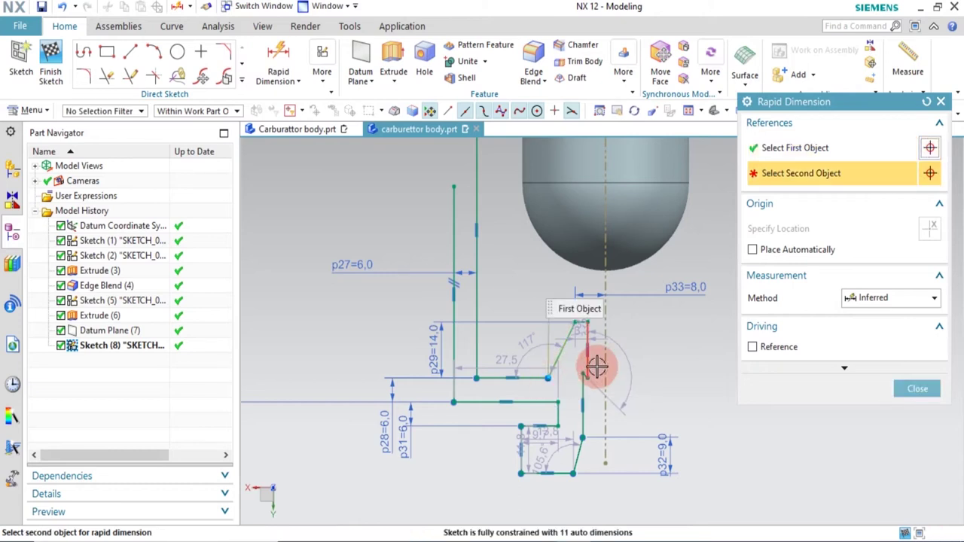
click(604, 354)
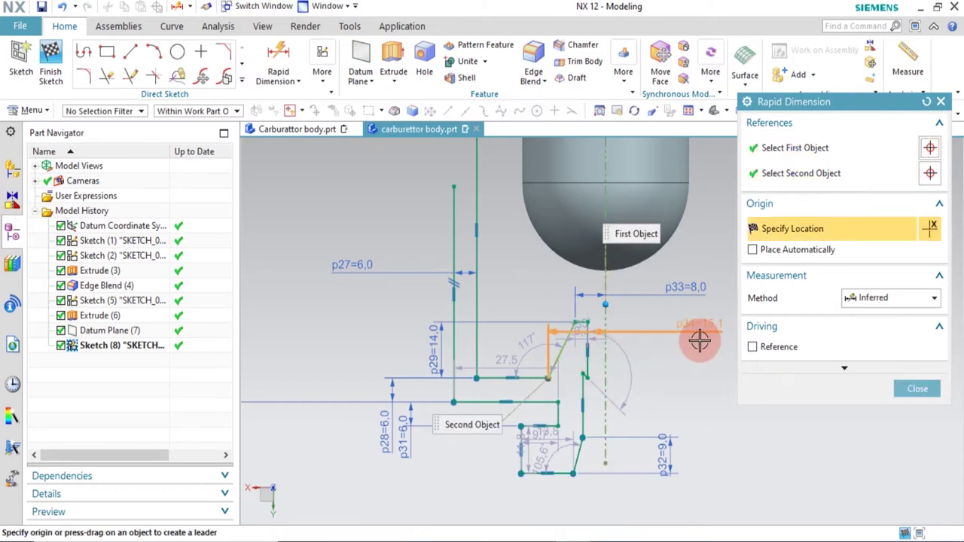
click(700, 340)
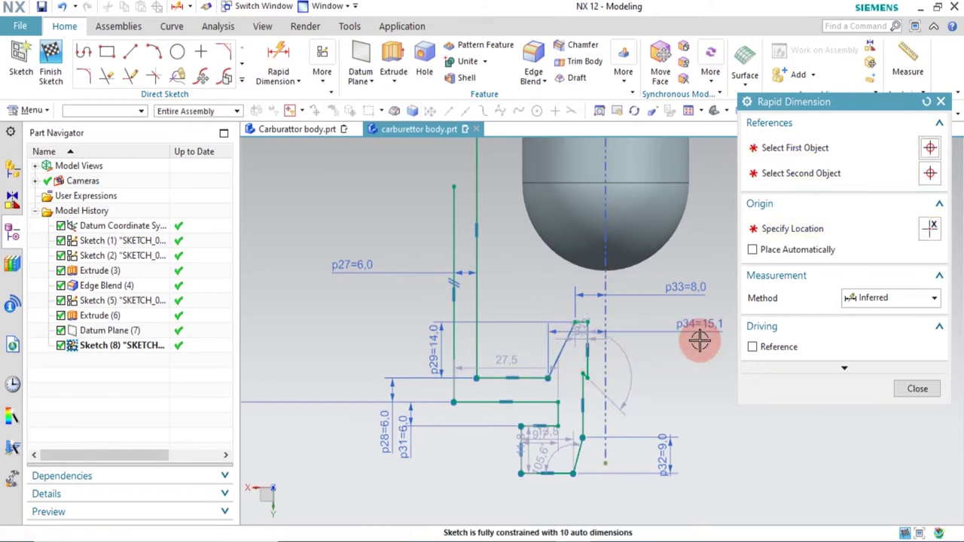
text(12)
key(Return)
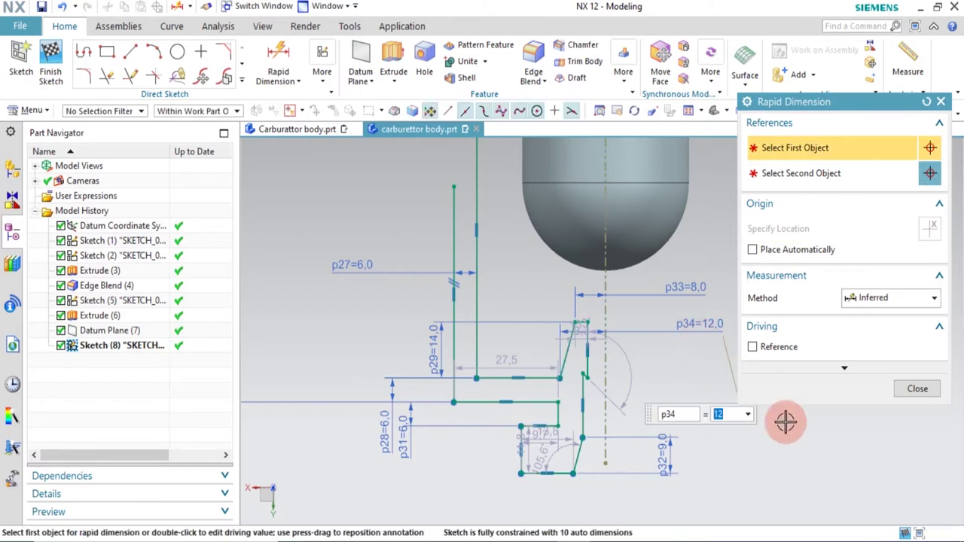
click(917, 389)
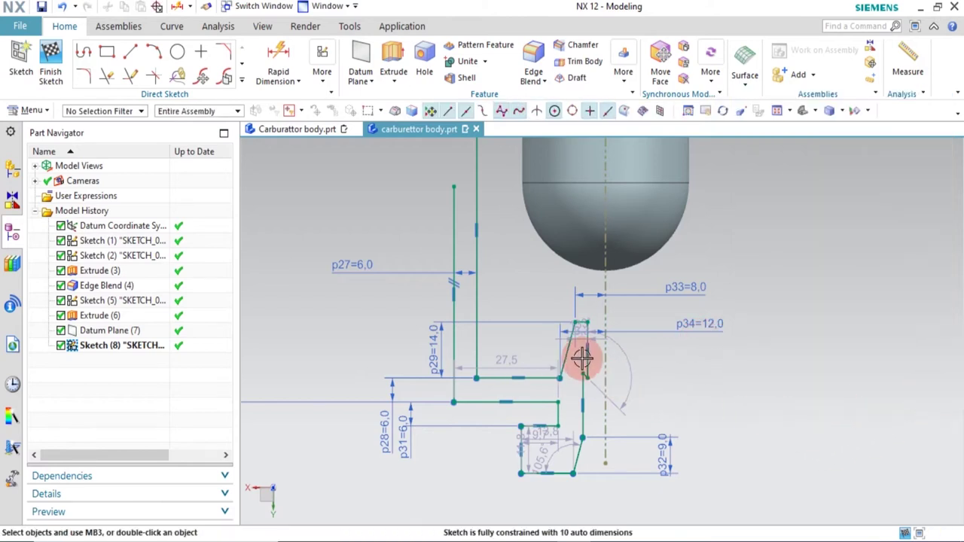
Pull the crossed lower vertical line towards the centre line to untangle the profile, and set the upper vertical line's distance from the centre line to 4
mouse_move(581, 385)
mouse_down()
mouse_move(584, 405)
mouse_move(595, 401)
mouse_up()
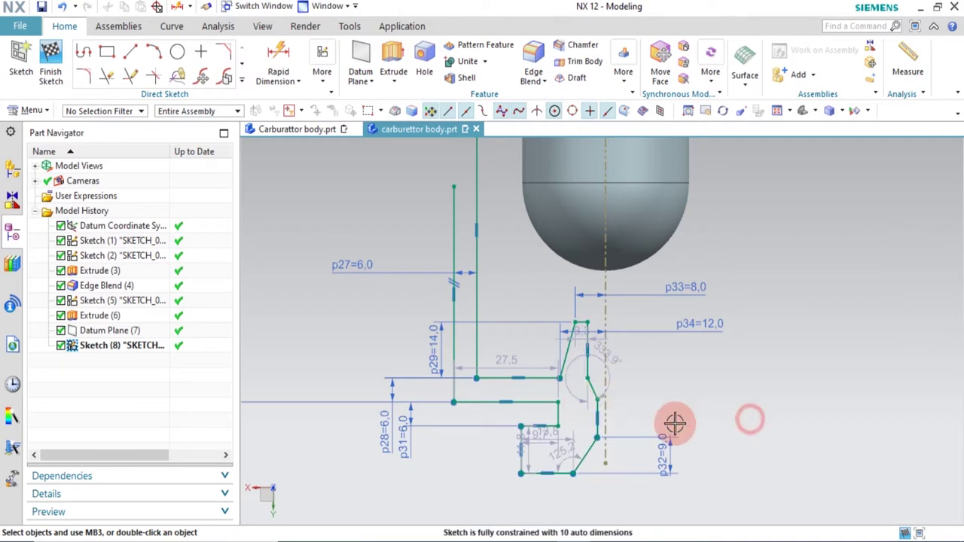
scroll(619, 399, down, 2)
scroll(619, 400, up, 3)
scroll(645, 387, down, 1)
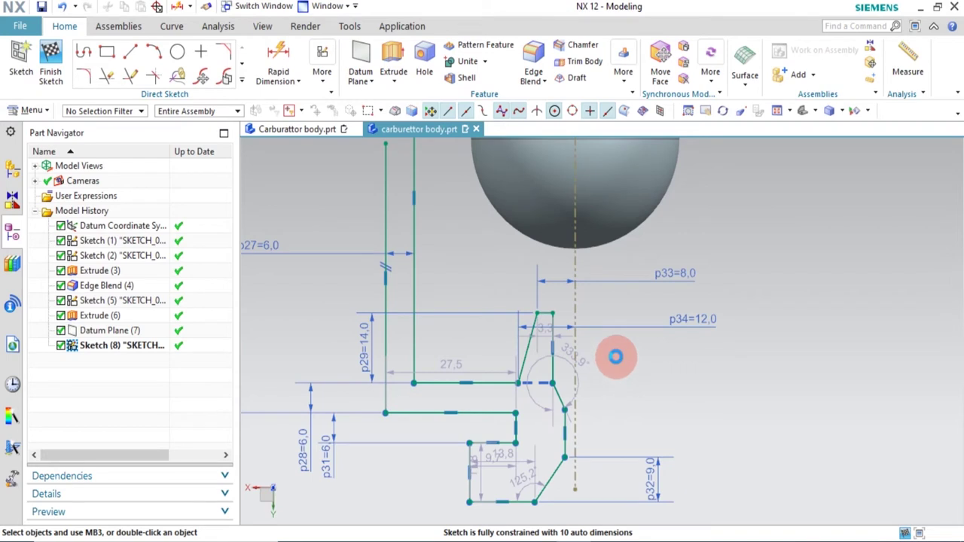
key(d)
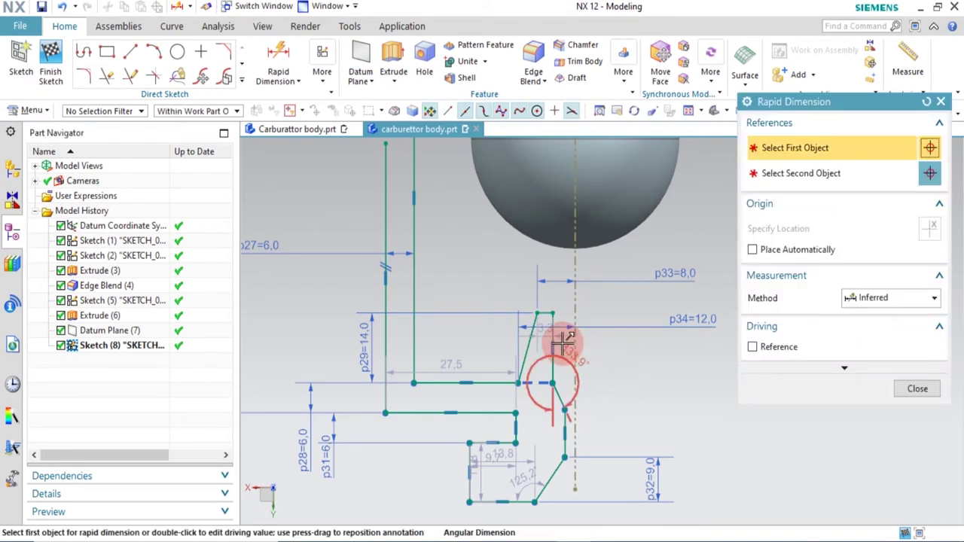
click(575, 310)
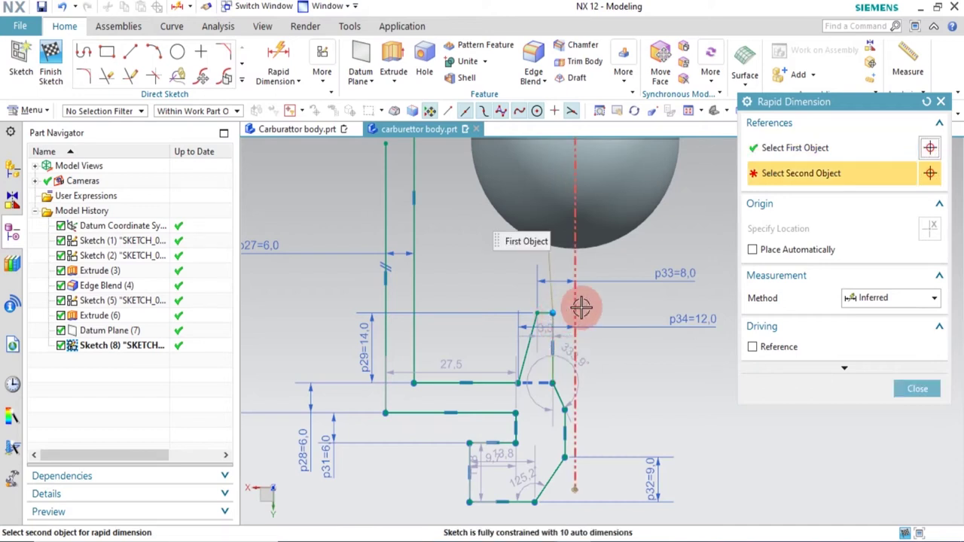
click(627, 303)
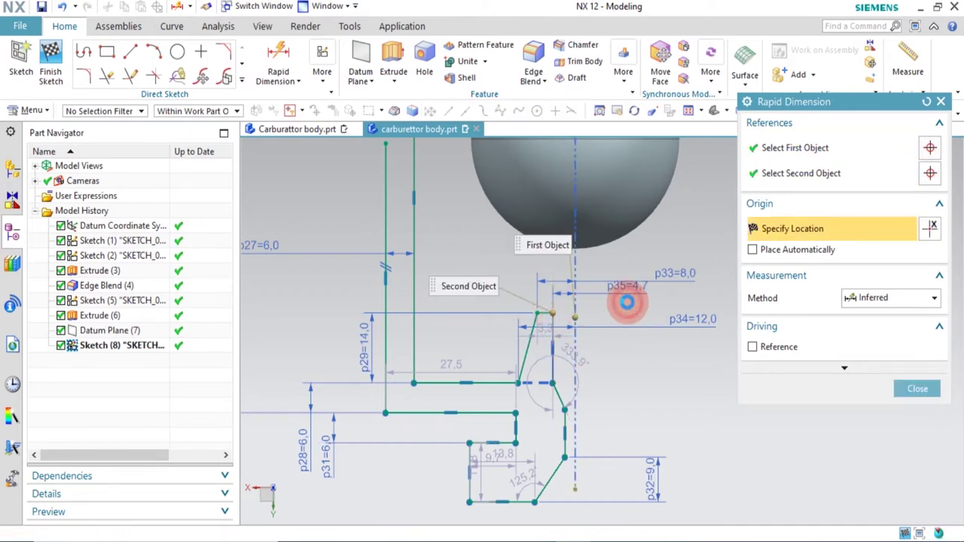
click(627, 302)
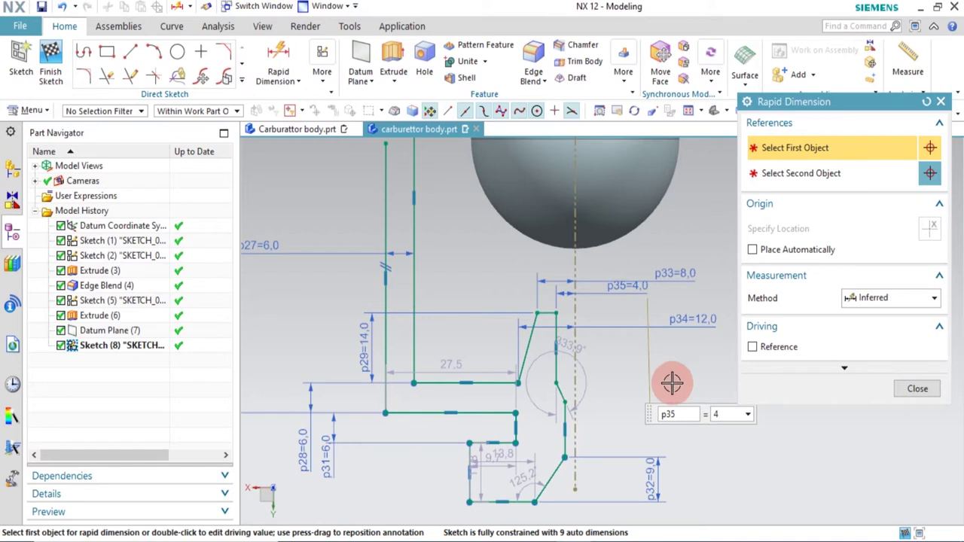
Dimension the short lower vertical line's distance from the centre line and set it to 1.5
click(569, 443)
click(576, 437)
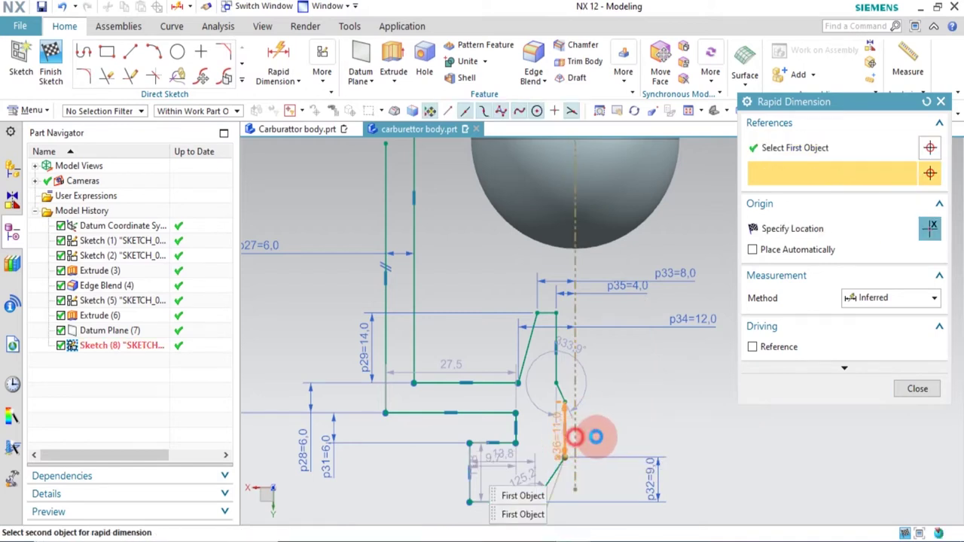
click(661, 427)
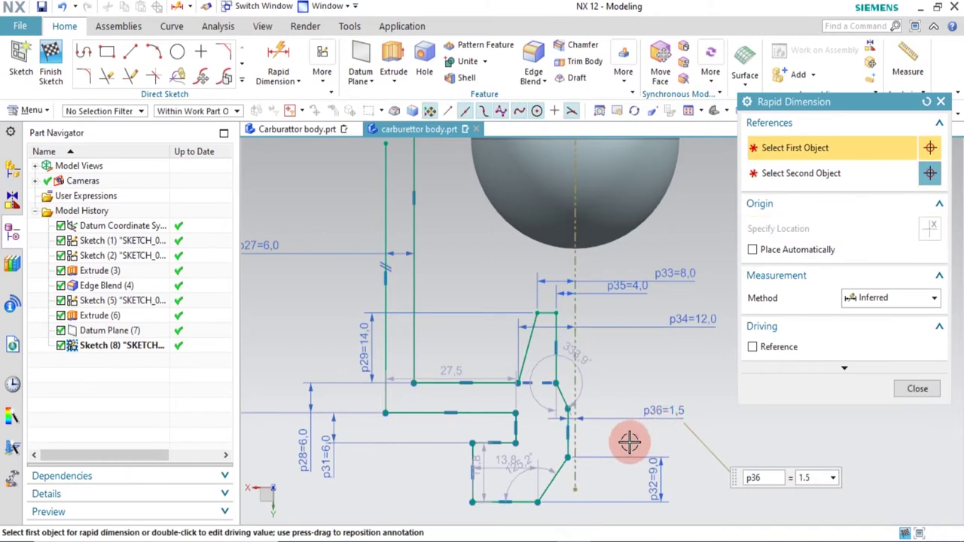
click(551, 487)
middle_click(549, 490)
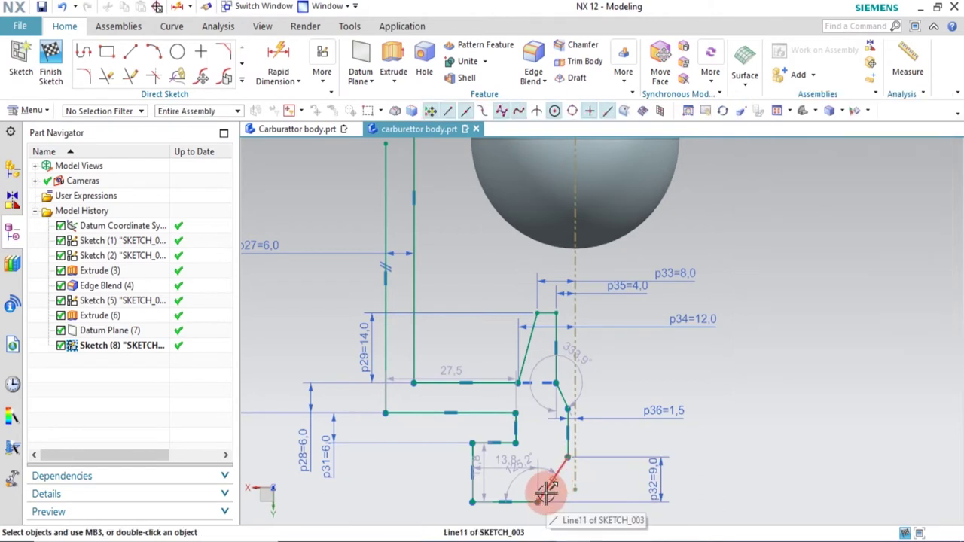
Set the angle between the lug's lower slanted edge and the vertical line to 30 degrees and stretch the lug down to about 17.8 high
key(d)
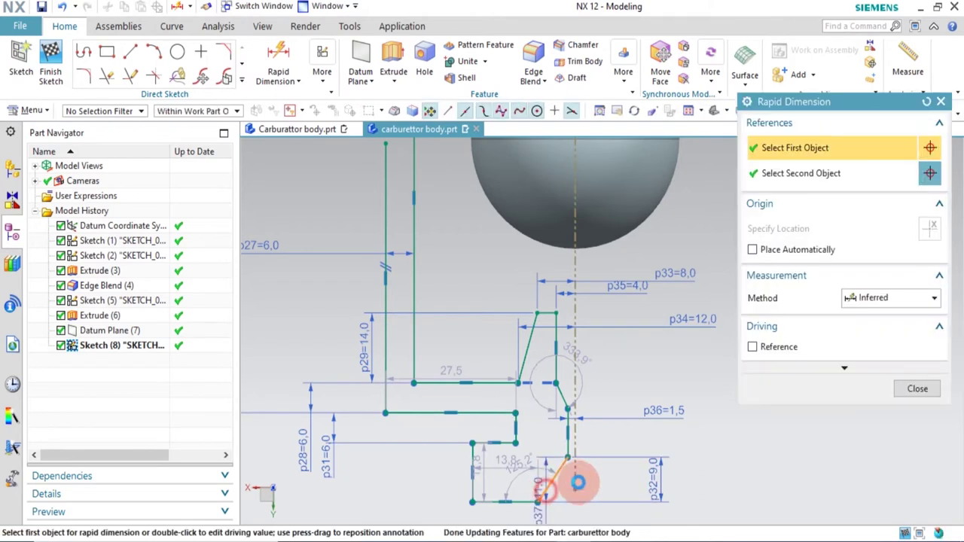
click(564, 482)
click(572, 475)
shift+click(572, 474)
click(566, 409)
scroll(566, 410, up, 2)
click(554, 517)
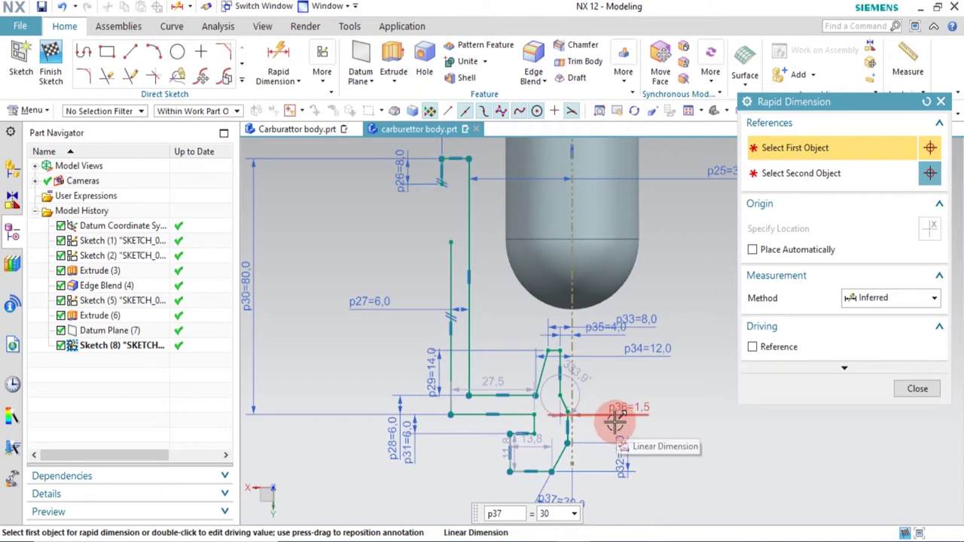
key(Escape)
mouse_move(550, 473)
mouse_down()
mouse_move(555, 501)
mouse_move(559, 491)
mouse_up()
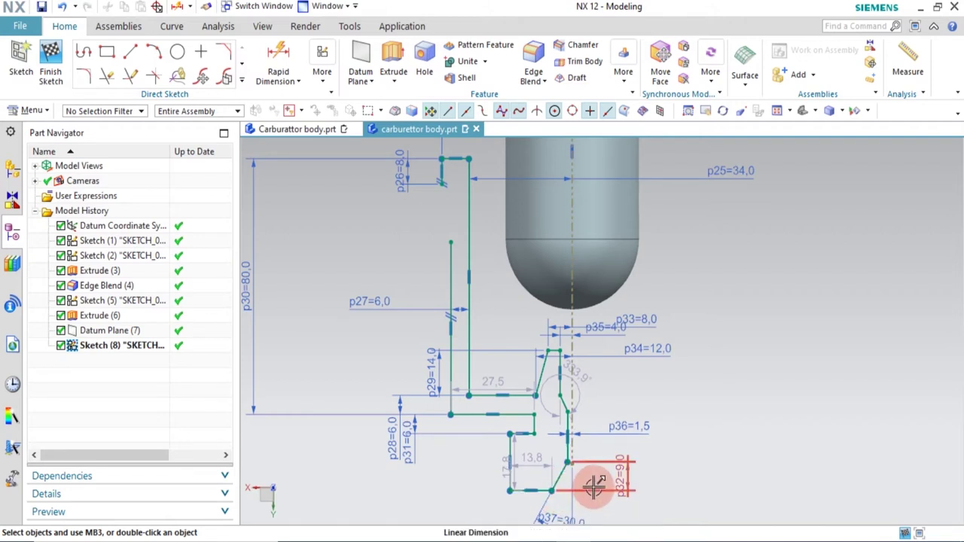
Hide all PMI objects to clear the dimensions from the sketch view
scroll(615, 419, down, 4)
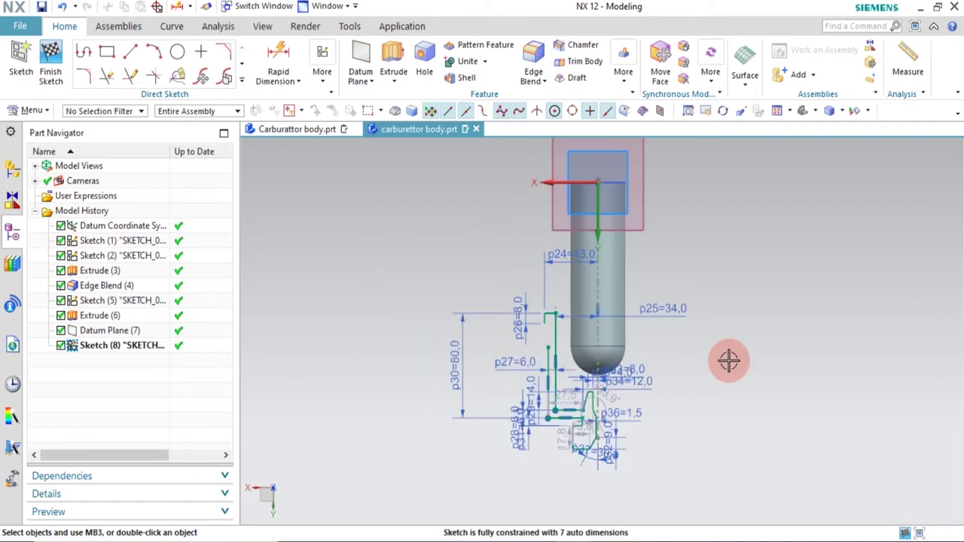
key(ctrl+shift+k)
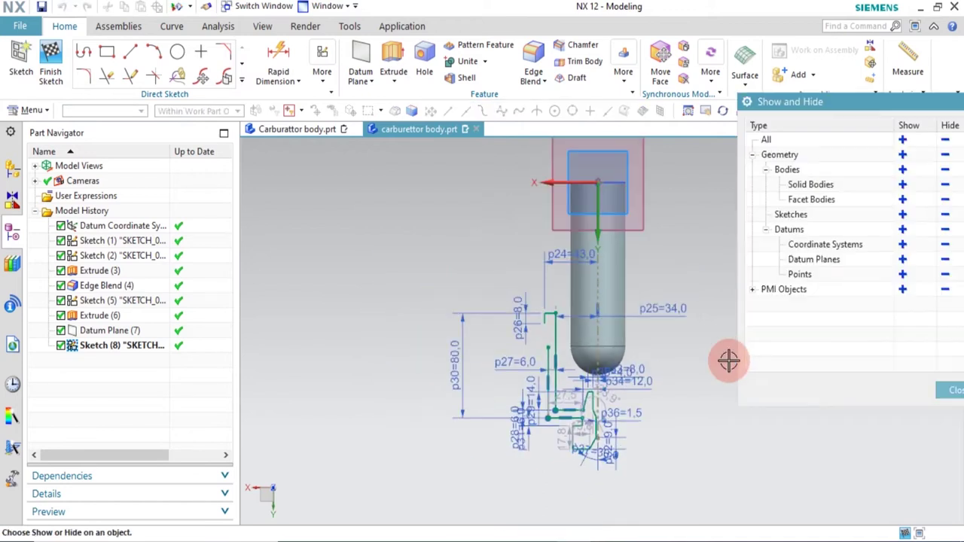
click(945, 291)
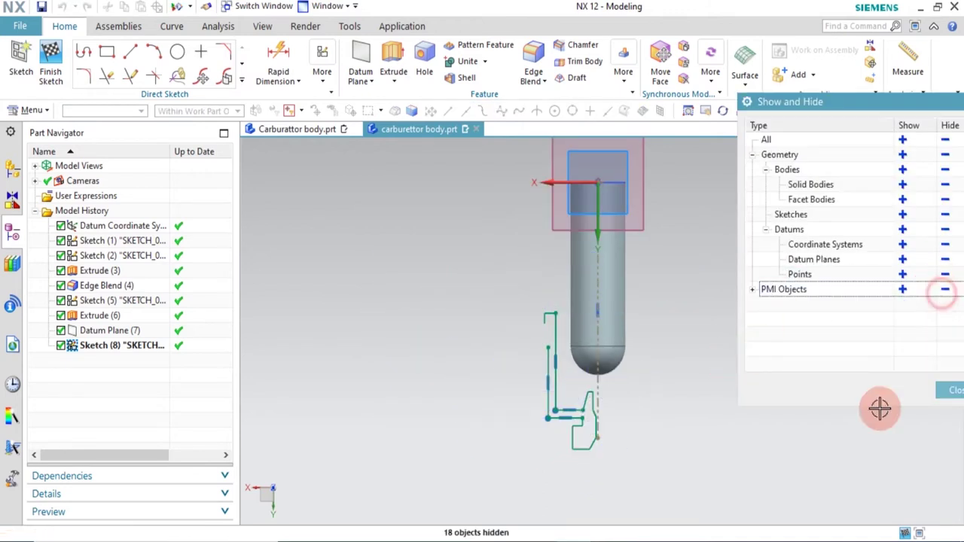
click(949, 395)
Draw a horizontal line about 85 long across the tube just above its rounded end and convert it to a reference line
scroll(704, 349, up, 2)
click(130, 51)
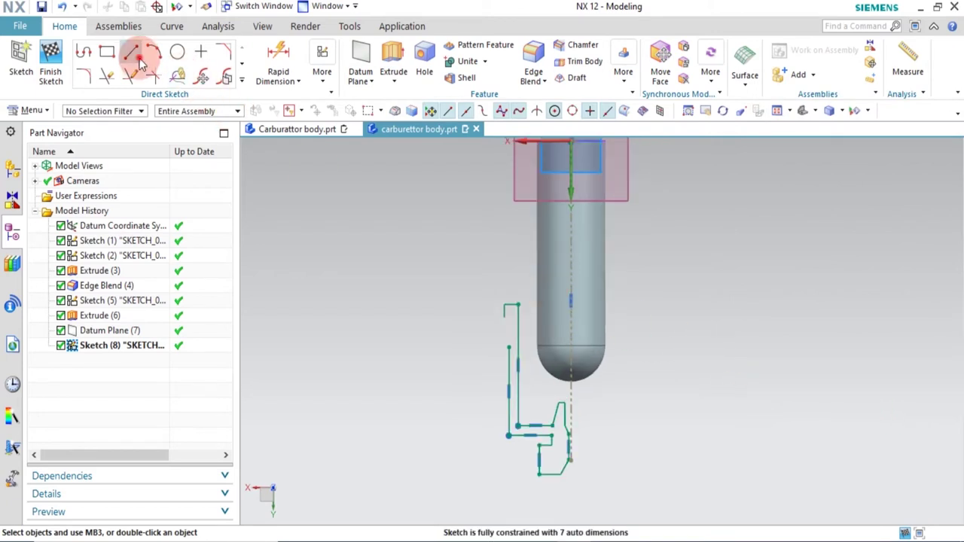
click(530, 338)
click(663, 339)
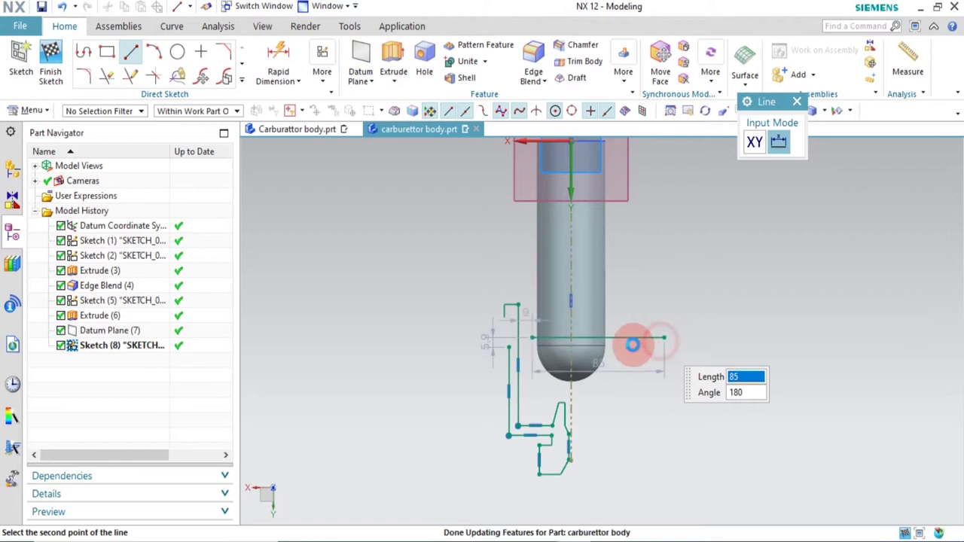
key(Escape)
click(633, 340)
click(708, 292)
click(723, 403)
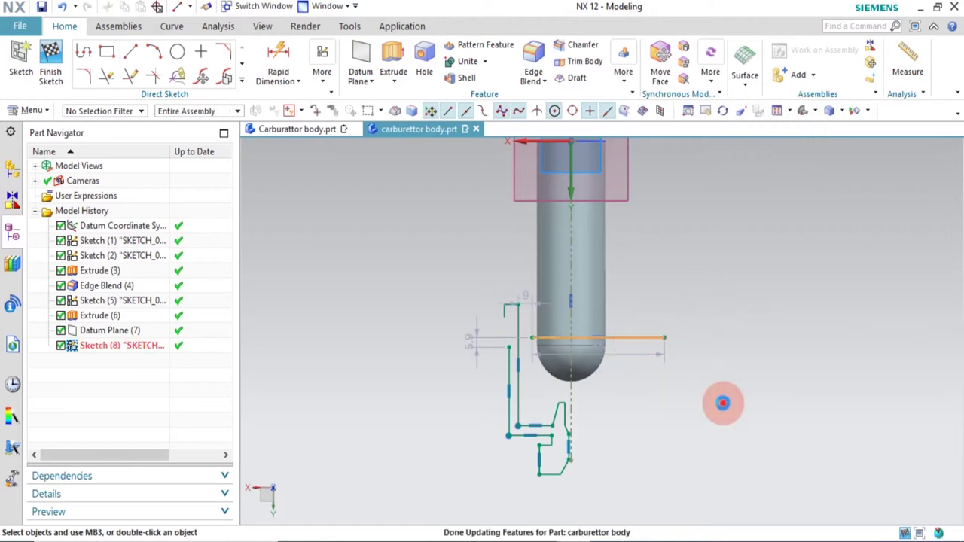
scroll(609, 325, up, 2)
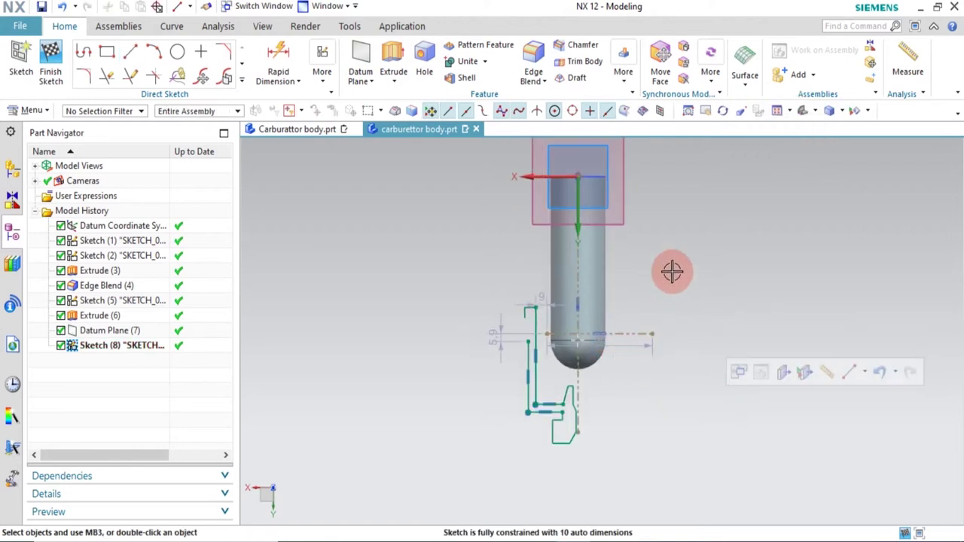
Dimension the horizontal reference line's vertical distance from the sketch origin and set it to 125
key(d)
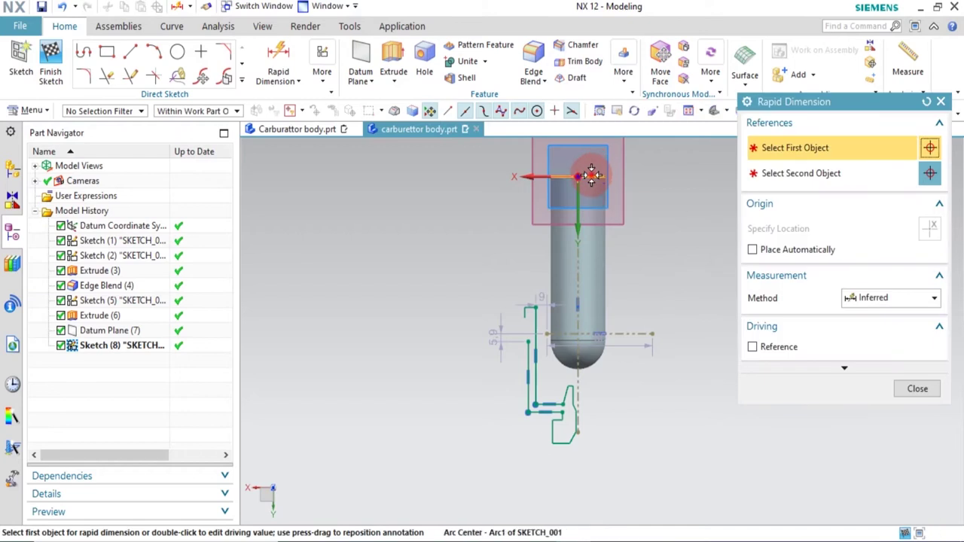
click(591, 177)
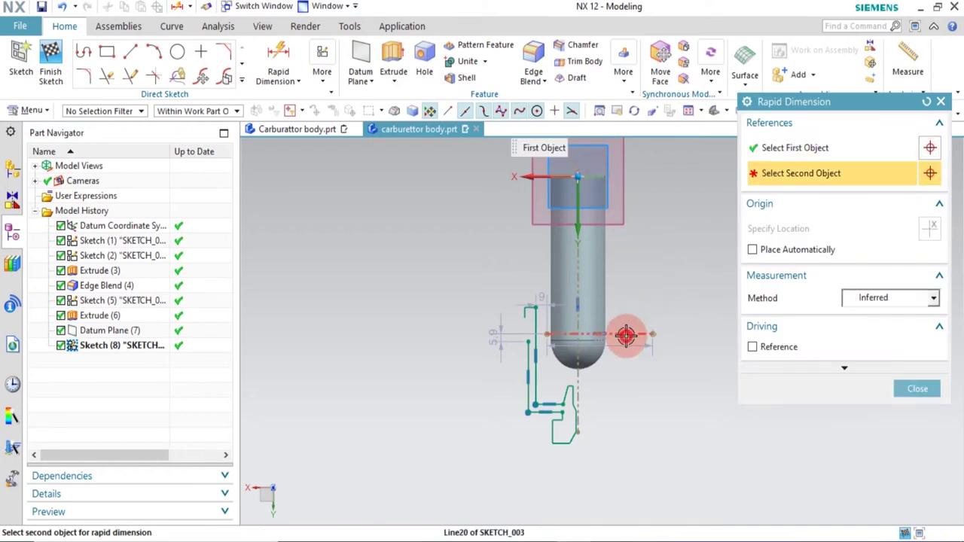
click(625, 334)
click(699, 271)
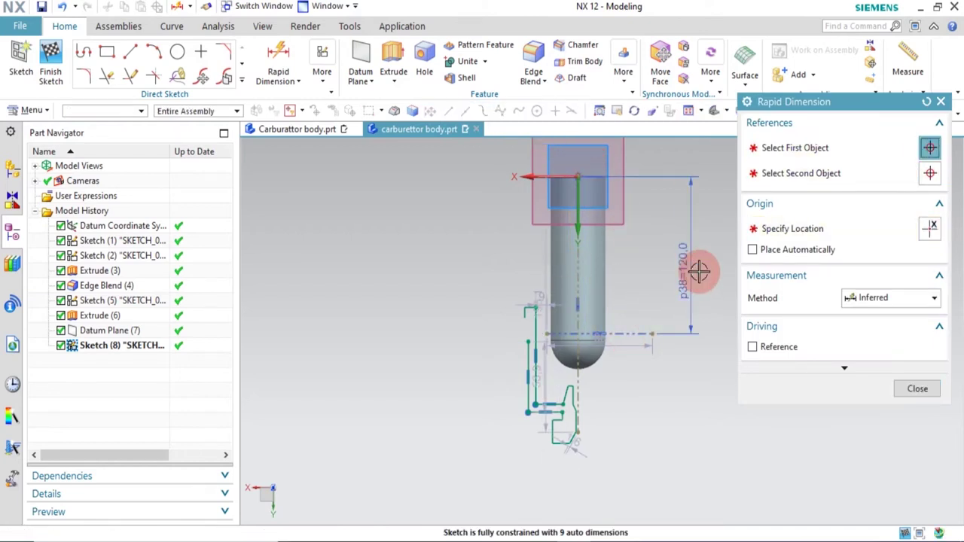
key(Return)
click(916, 386)
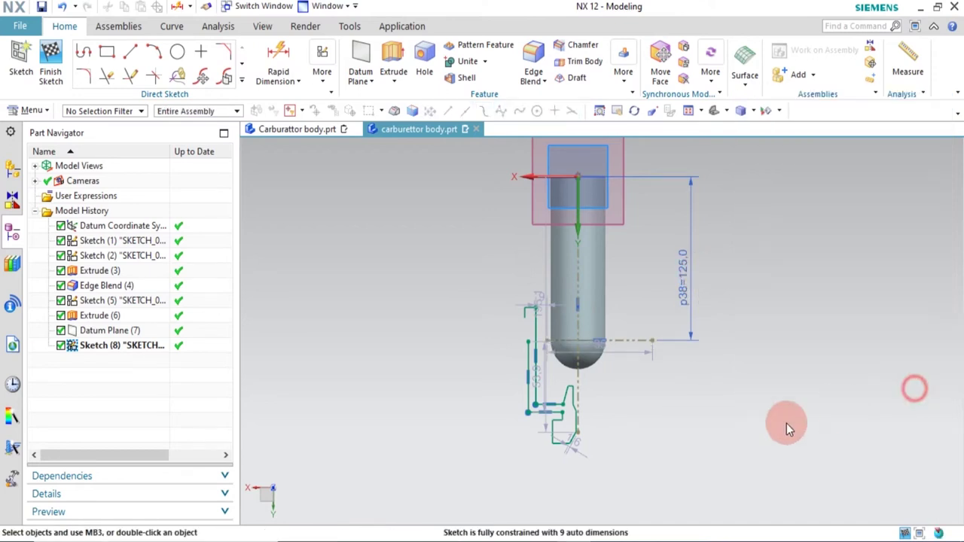
scroll(671, 370, up, 3)
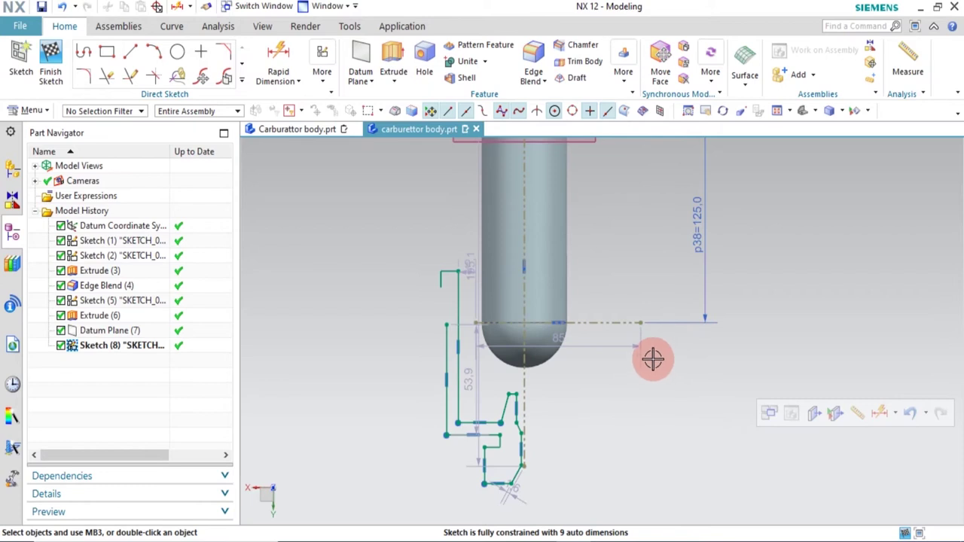
Dimension the distance from the horizontal reference line down to the profile's upper horizontal line and set it to 26
double_click(606, 346)
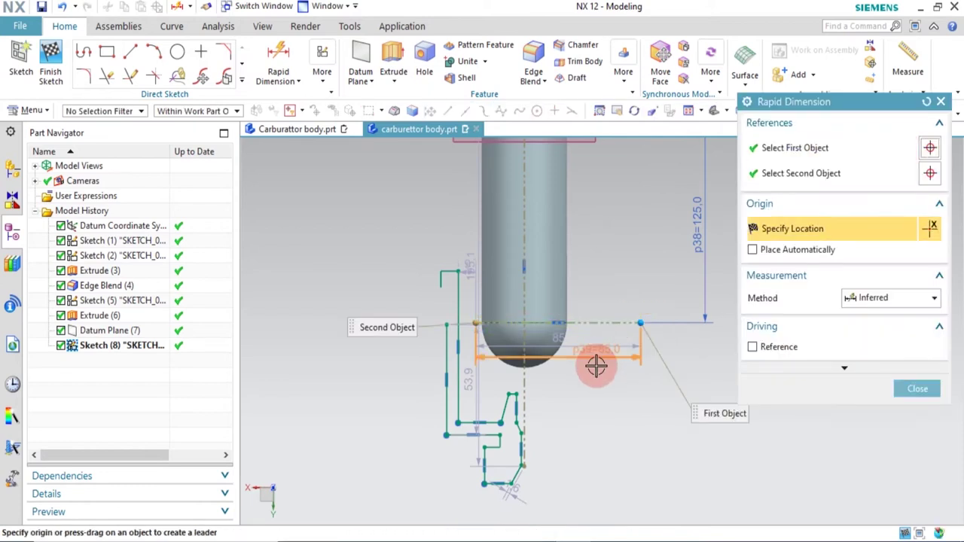
click(493, 422)
click(488, 423)
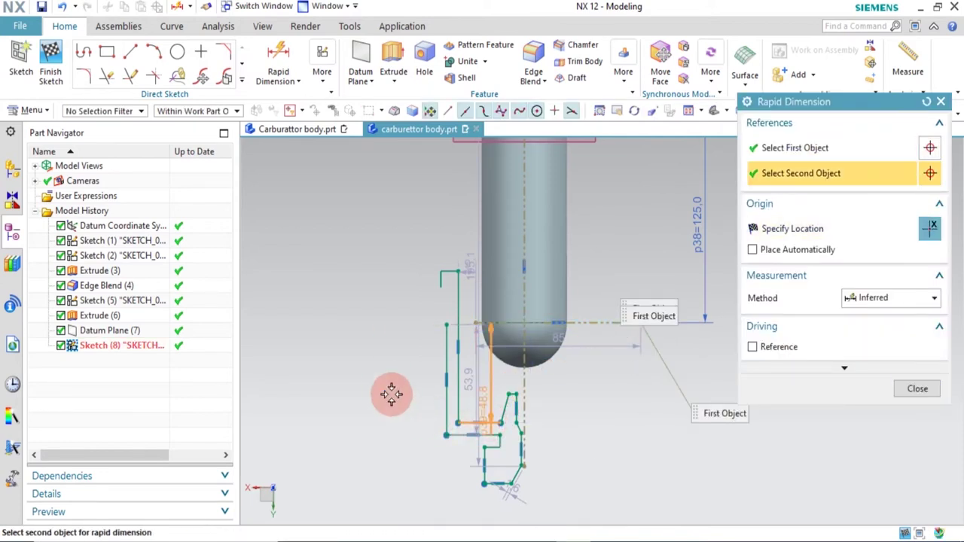
click(382, 384)
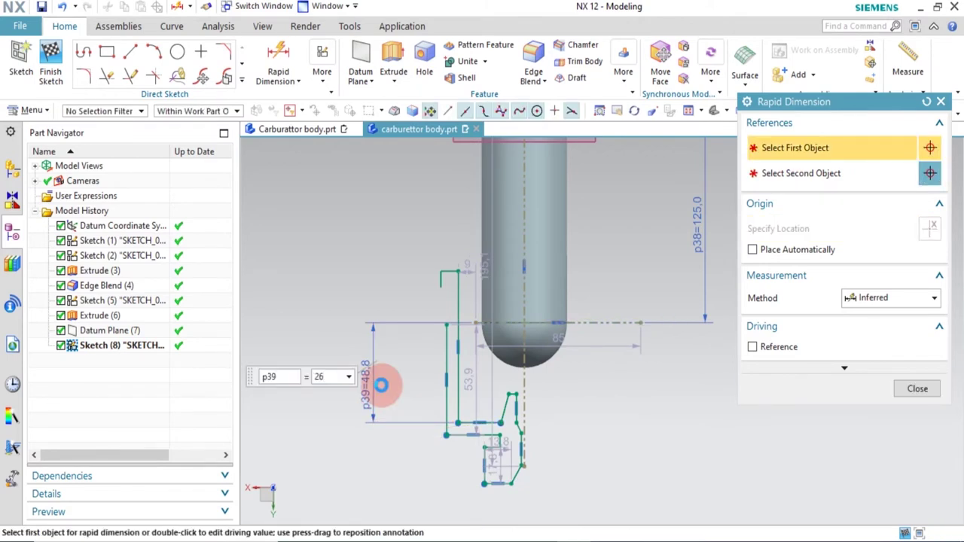
text(26)
key(Return)
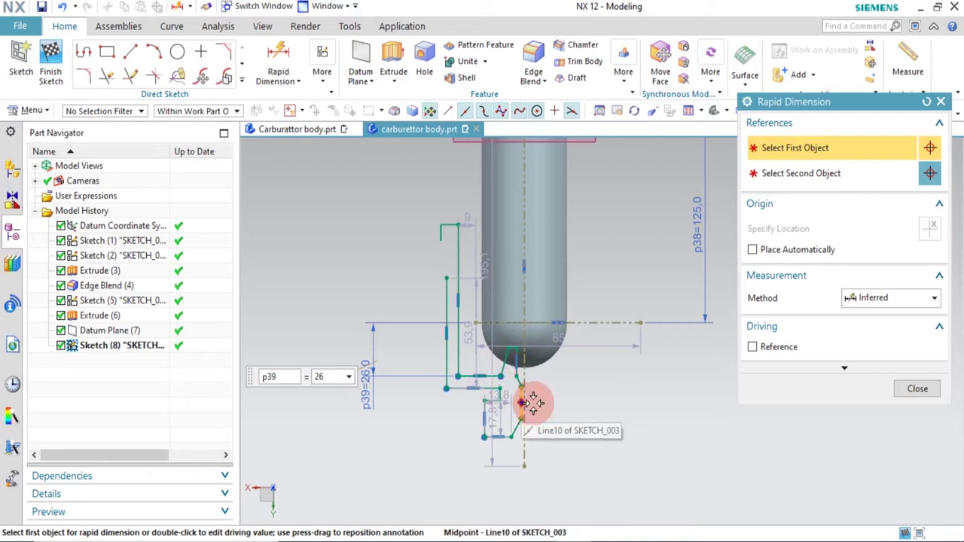
Stretch the lug's outer lower corner down to about 25.3 high and set its distance from the centre line to 26.441/2
key(Escape)
mouse_move(482, 439)
mouse_down()
mouse_move(473, 464)
mouse_move(479, 452)
mouse_up()
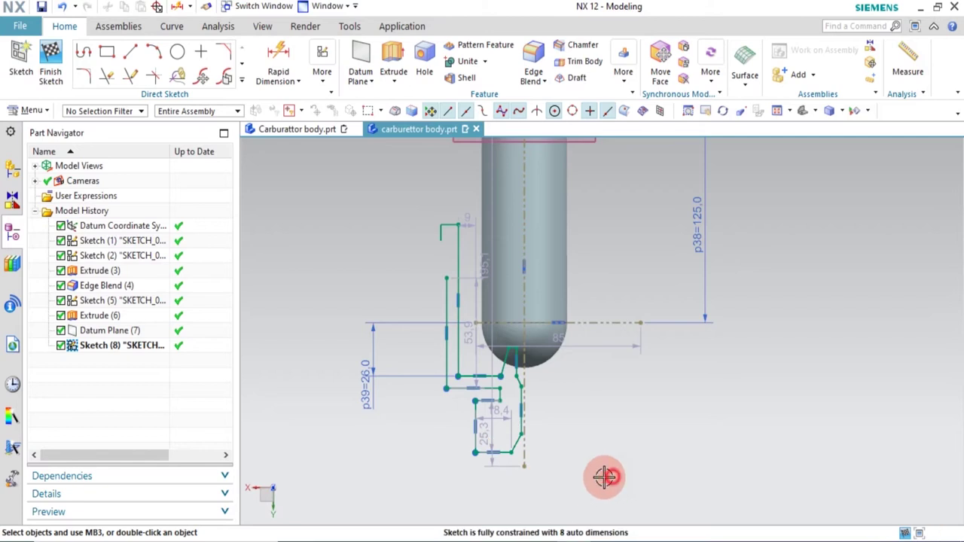
key(d)
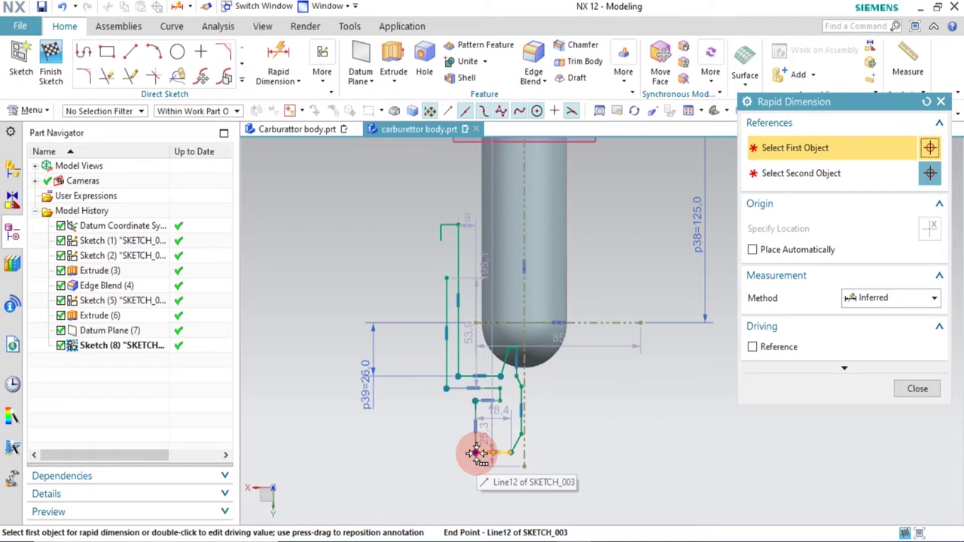
click(476, 453)
click(554, 422)
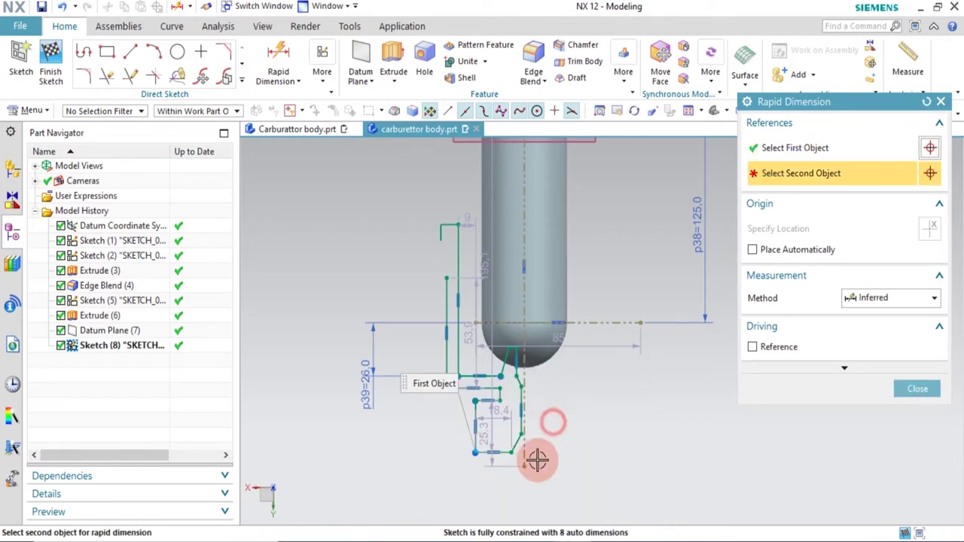
click(523, 445)
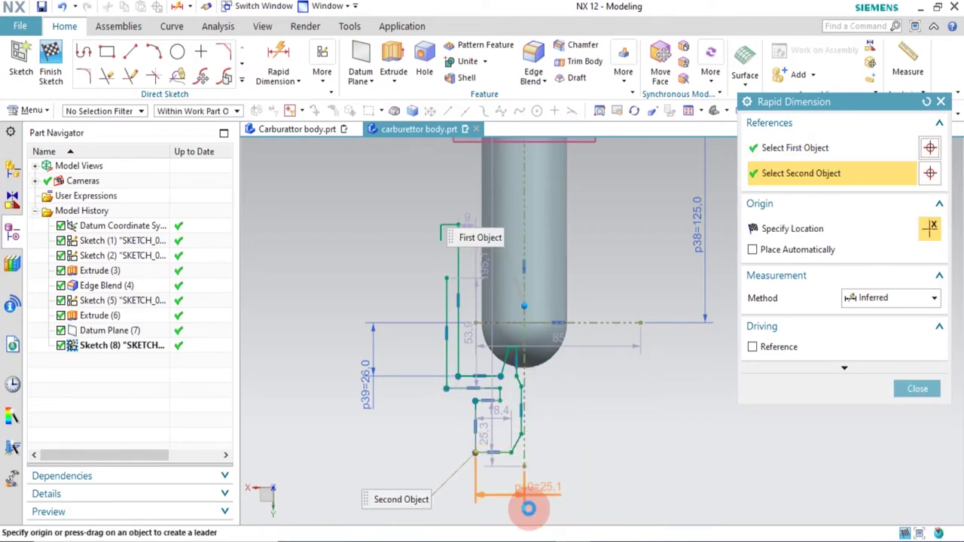
click(618, 506)
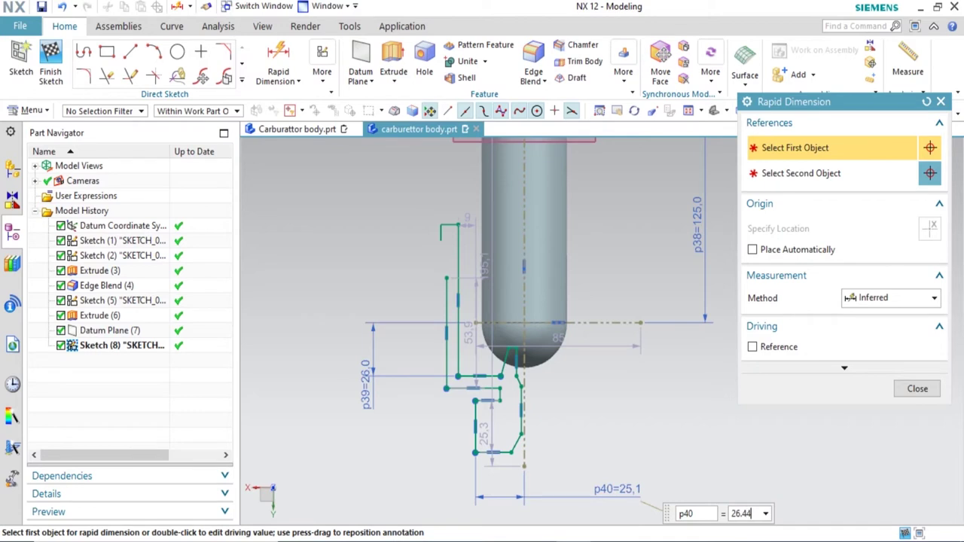
text(25.441/2)
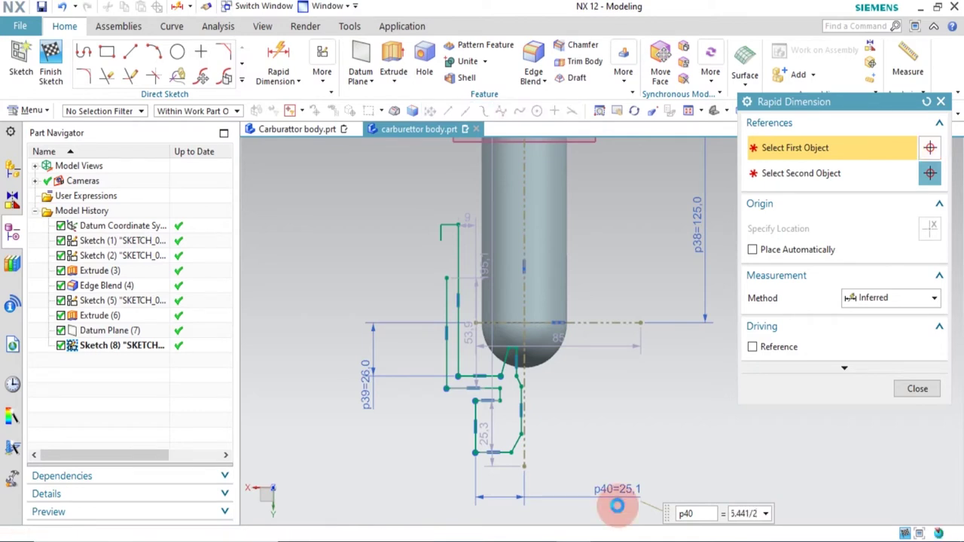
key(Return)
Dimension the short vertical neck line above the lug from the centre line and set the distance to 8
scroll(490, 396, up, 3)
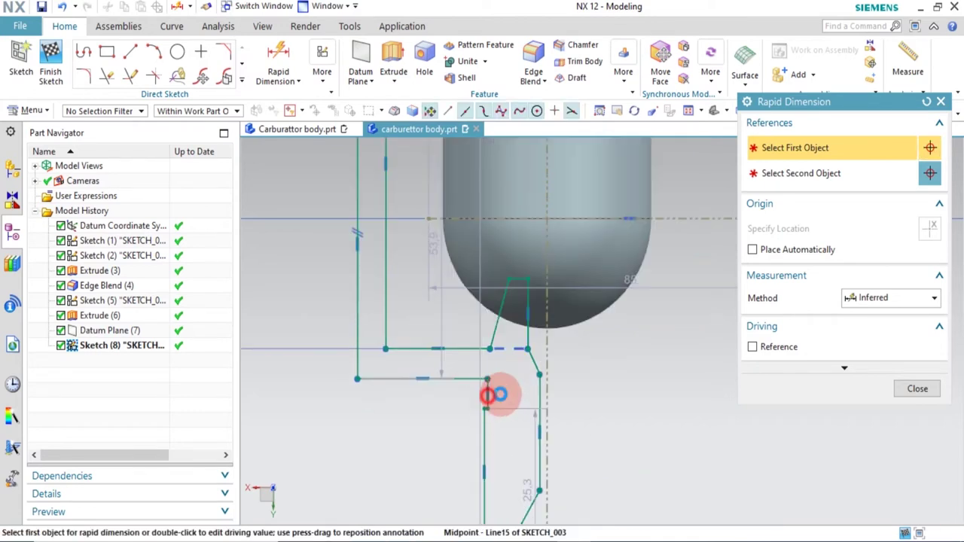
click(491, 396)
click(669, 405)
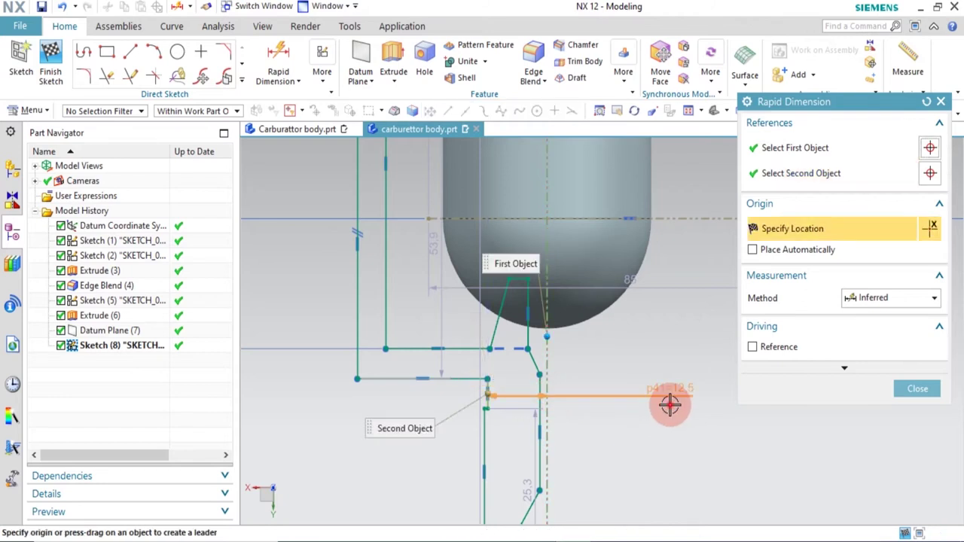
click(669, 405)
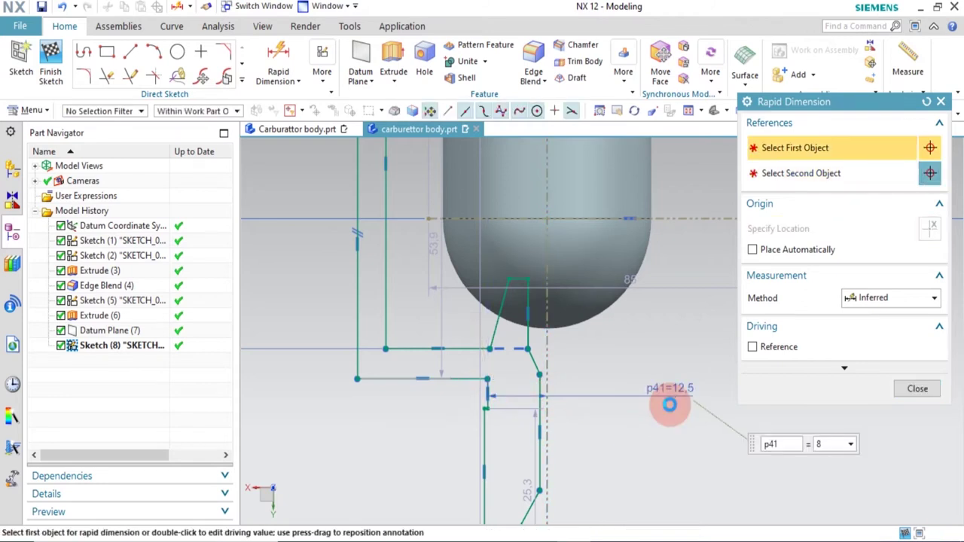
text(8)
click(652, 450)
scroll(586, 365, down, 2)
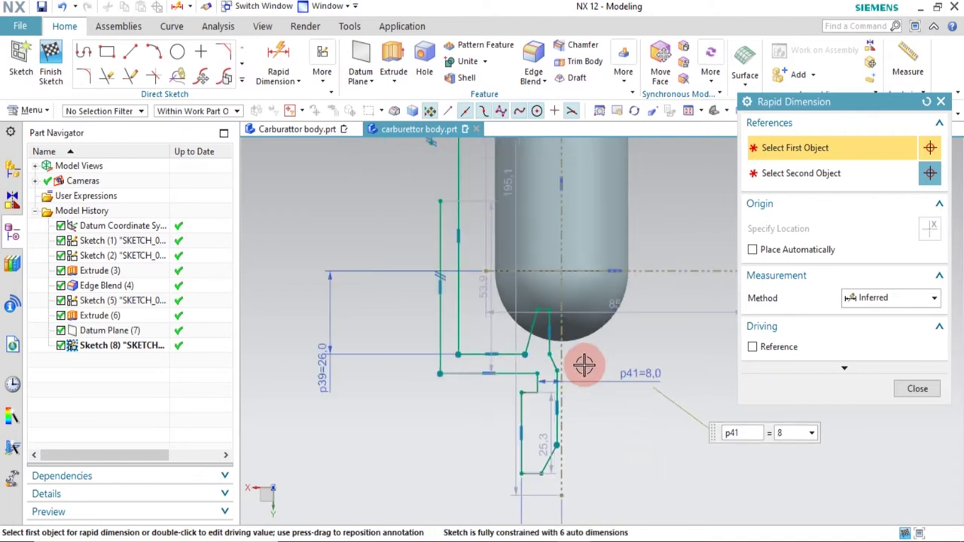
Move the lug's lower edge up so that the lug is about 17.1 high
middle_click(528, 474)
drag(516, 474, 519, 432)
click(646, 473)
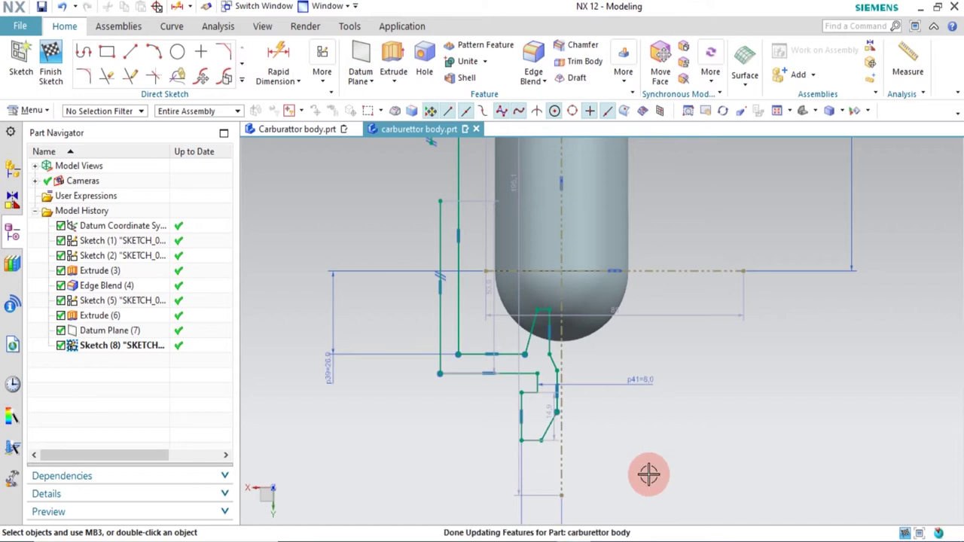
click(537, 306)
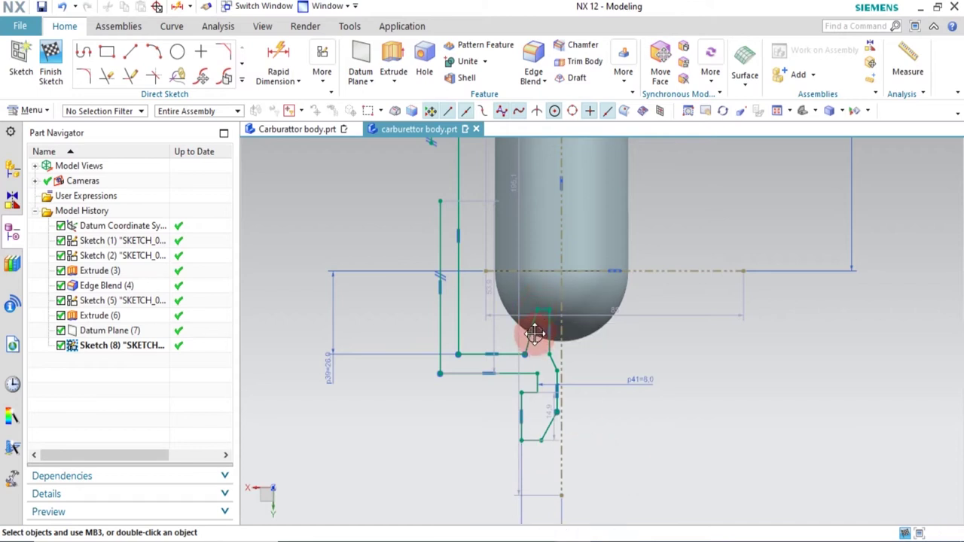
mouse_move(534, 312)
mouse_down()
mouse_move(555, 413)
mouse_move(444, 378)
mouse_move(441, 409)
mouse_move(457, 355)
mouse_up()
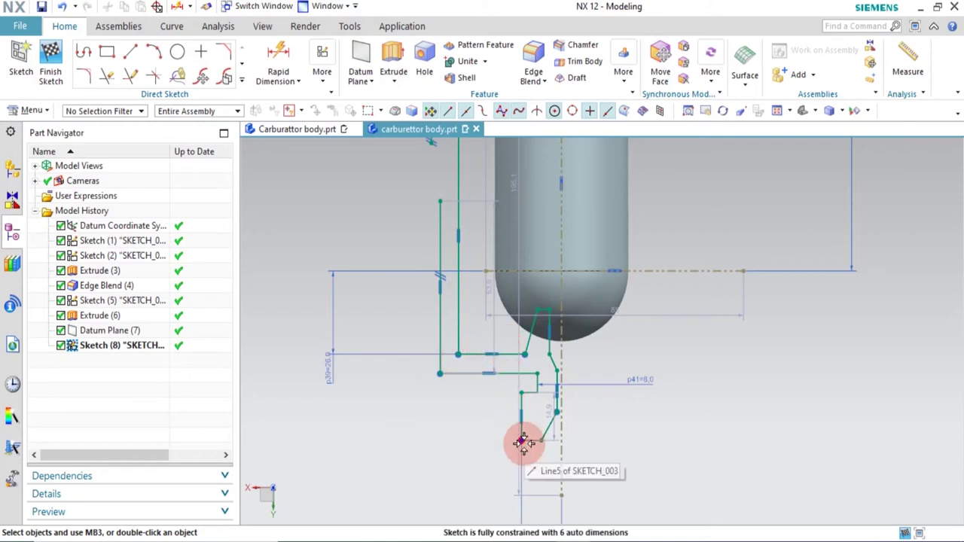
drag(524, 461, 520, 448)
click(630, 508)
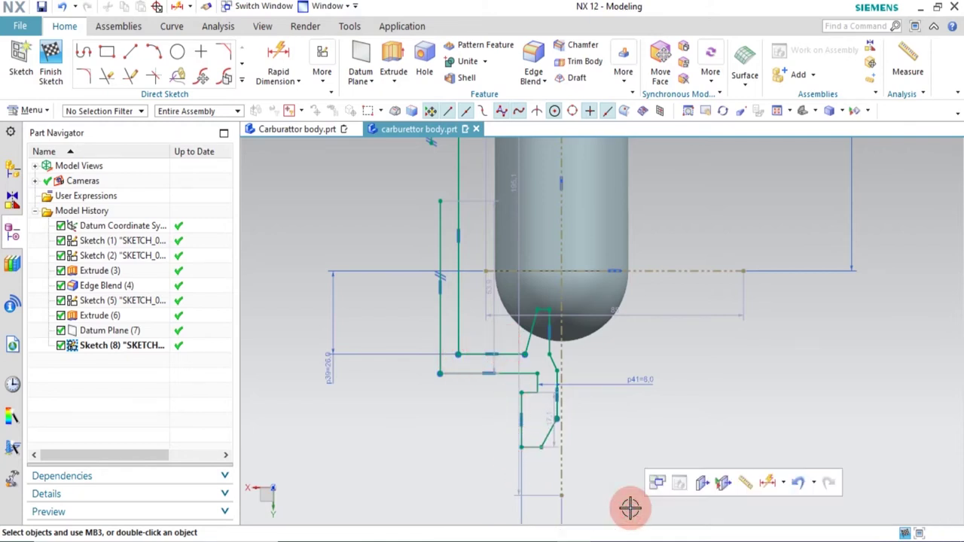
Dimension the distance between the profile's lower horizontal line and the lug's bottom edge and set it to 20
click(478, 371)
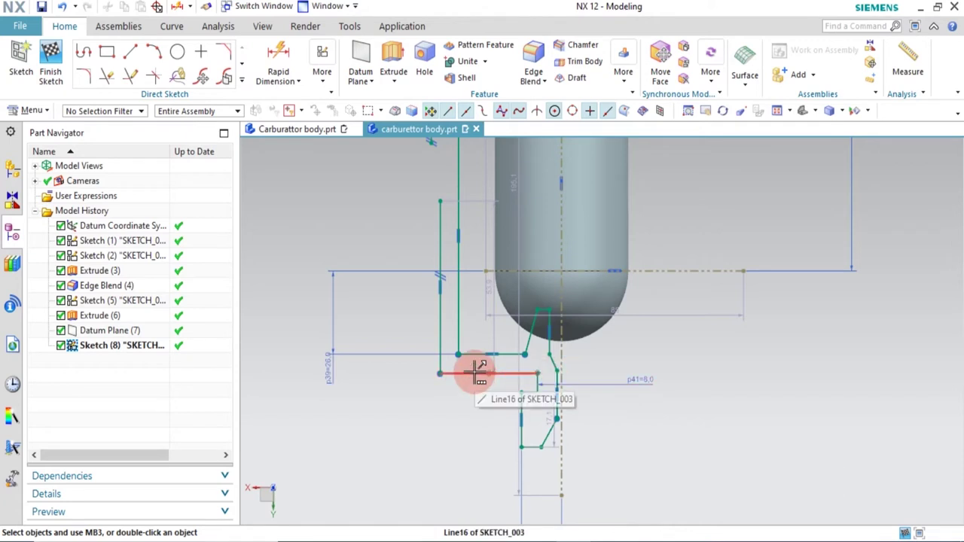
click(469, 373)
click(467, 380)
click(499, 452)
click(533, 449)
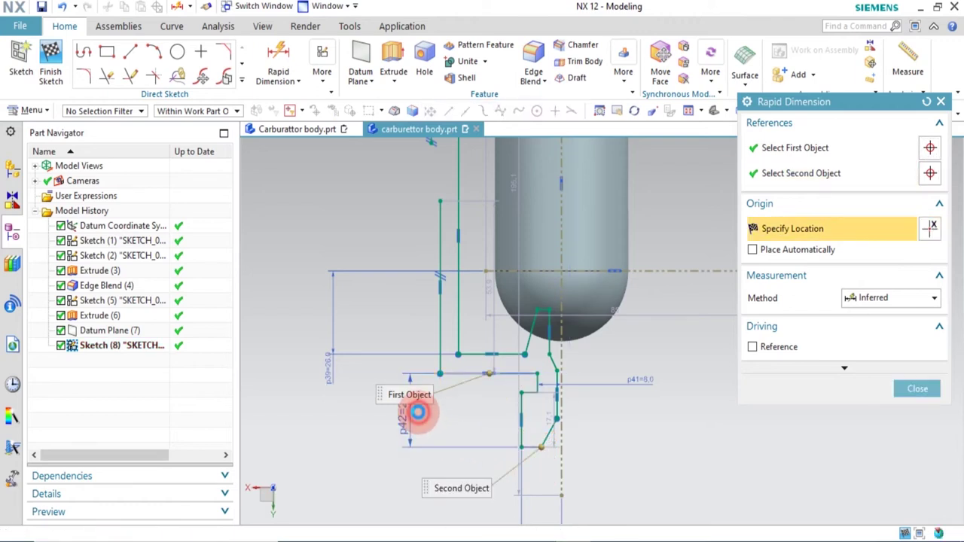
click(418, 412)
key(Return)
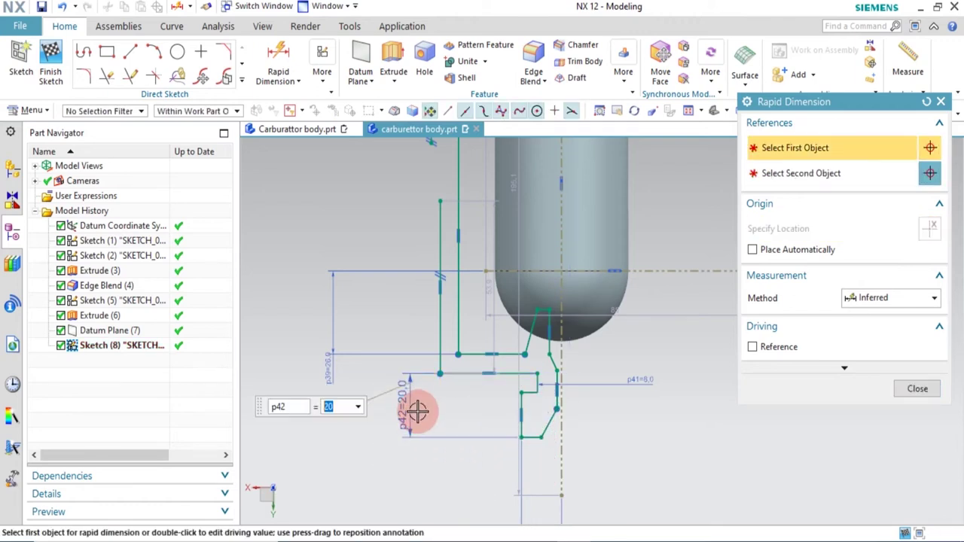
middle_click(437, 488)
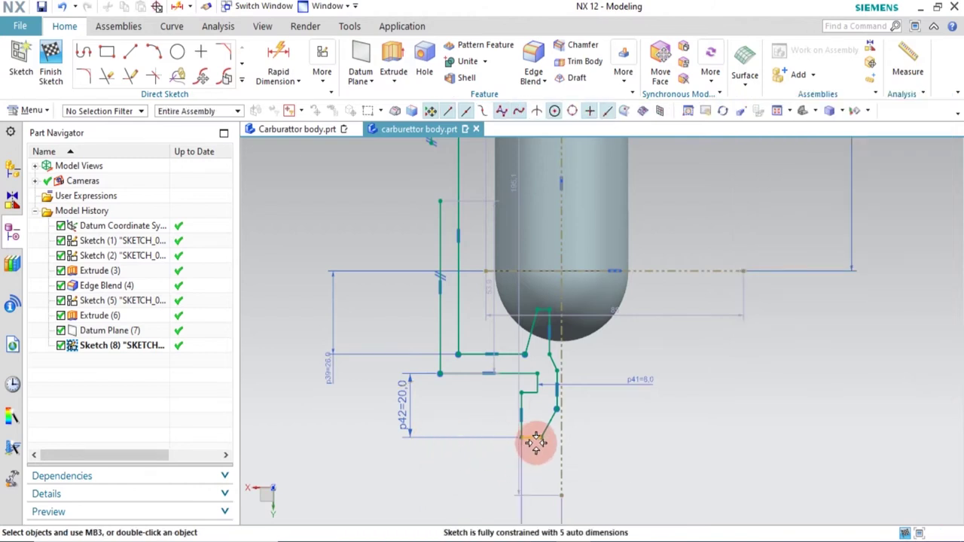
Dimension the angle between the short slanted line above the neck and the vertical centre line at 30°
drag(551, 471, 564, 415)
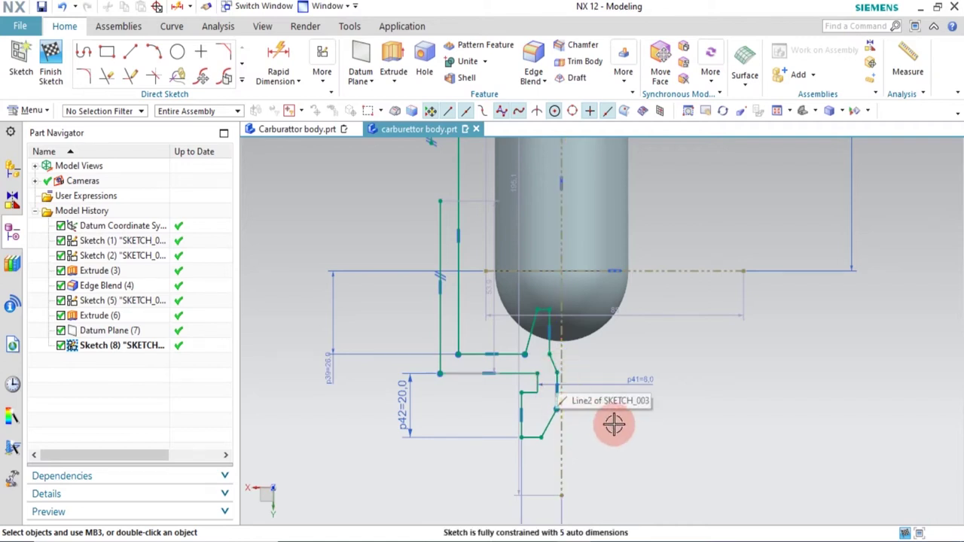
scroll(566, 377, up, 2)
scroll(565, 371, up, 1)
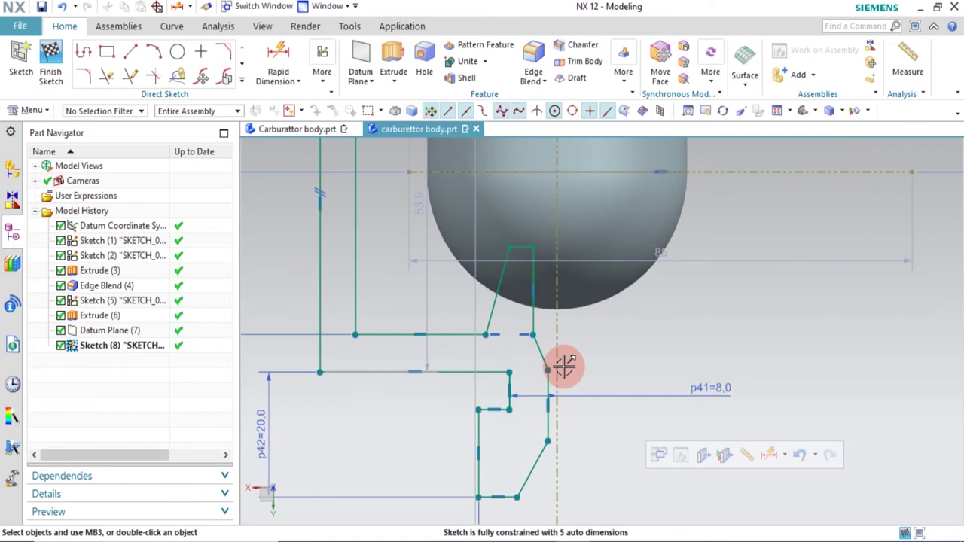
scroll(542, 340, up, 3)
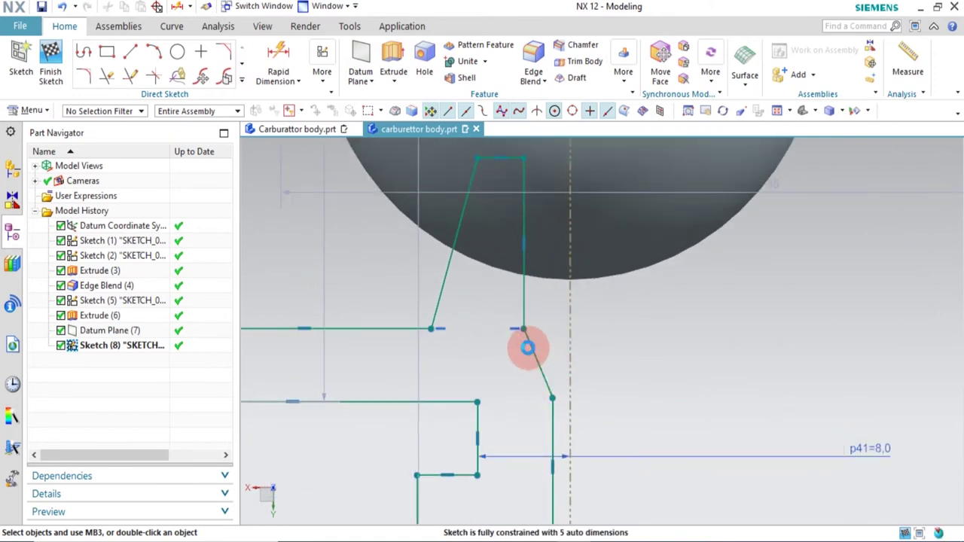
key(d)
click(527, 344)
click(574, 341)
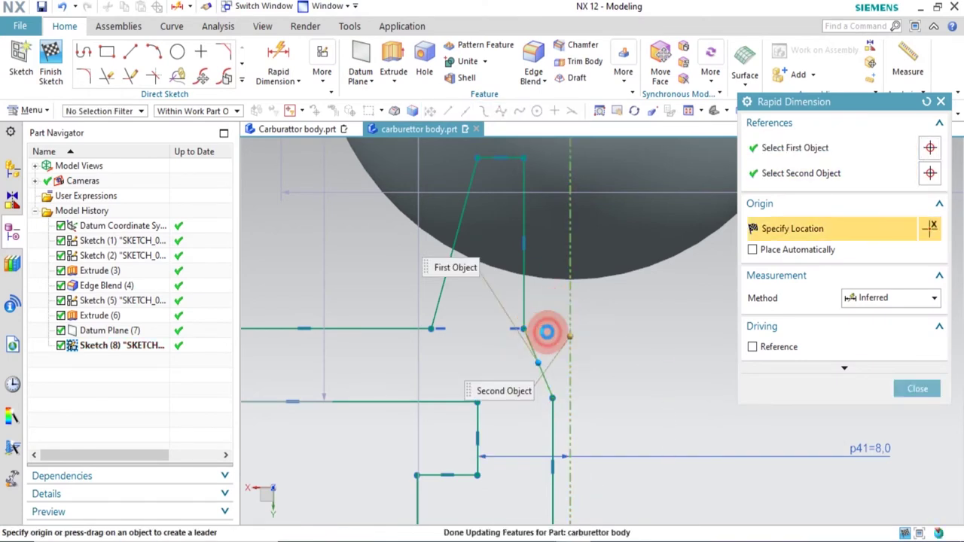
click(547, 332)
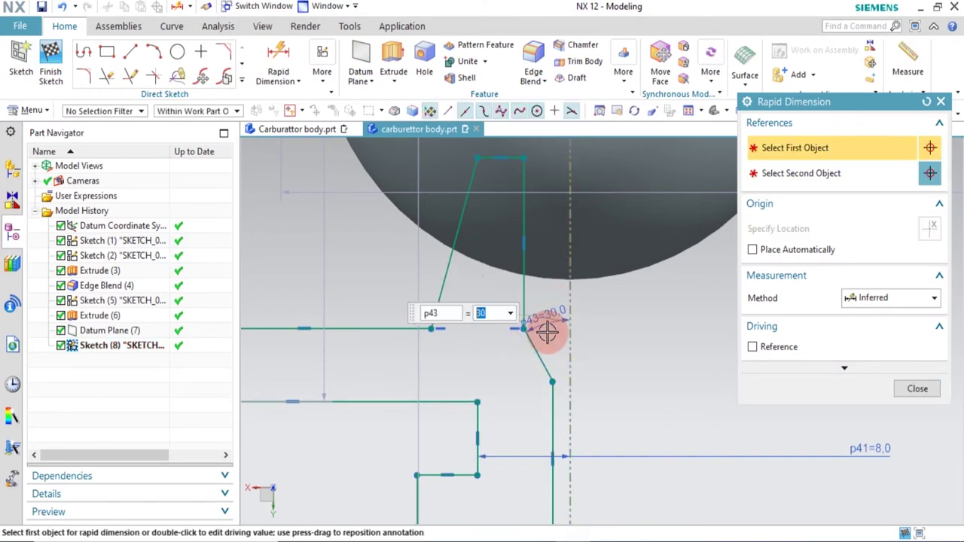
click(918, 389)
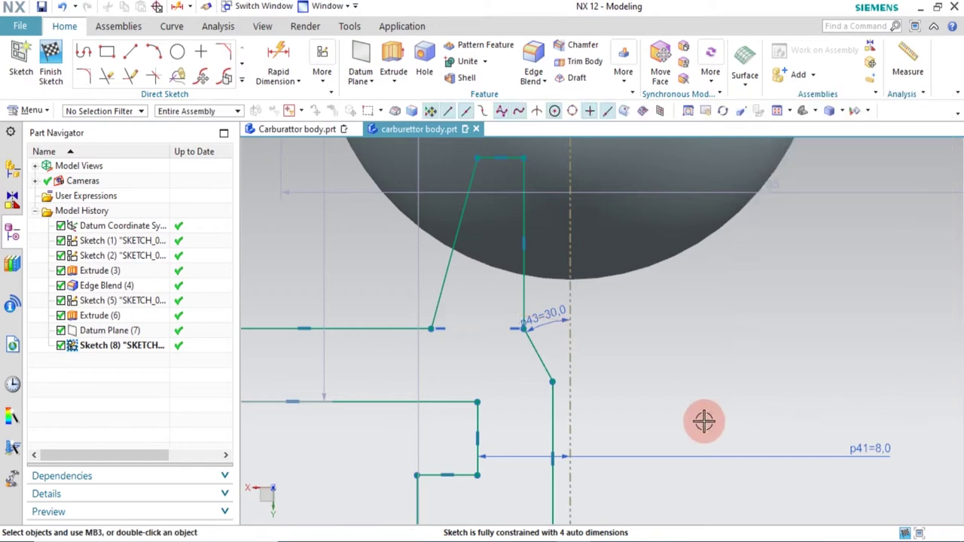
Draw a 16 mm diameter circle outside the gap between the rim's short vertical line and the outer wall line
scroll(564, 329, down, 2)
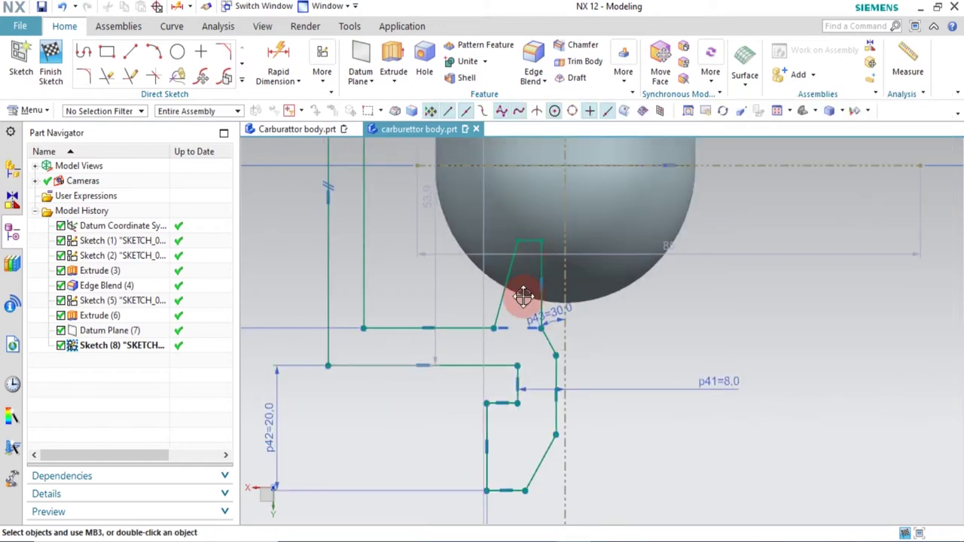
scroll(588, 374, down, 3)
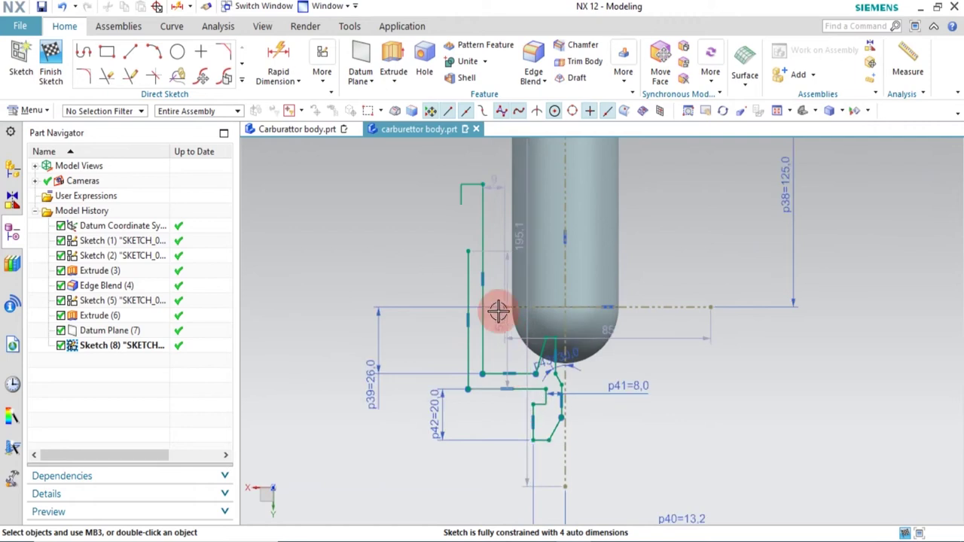
scroll(484, 215, up, 2)
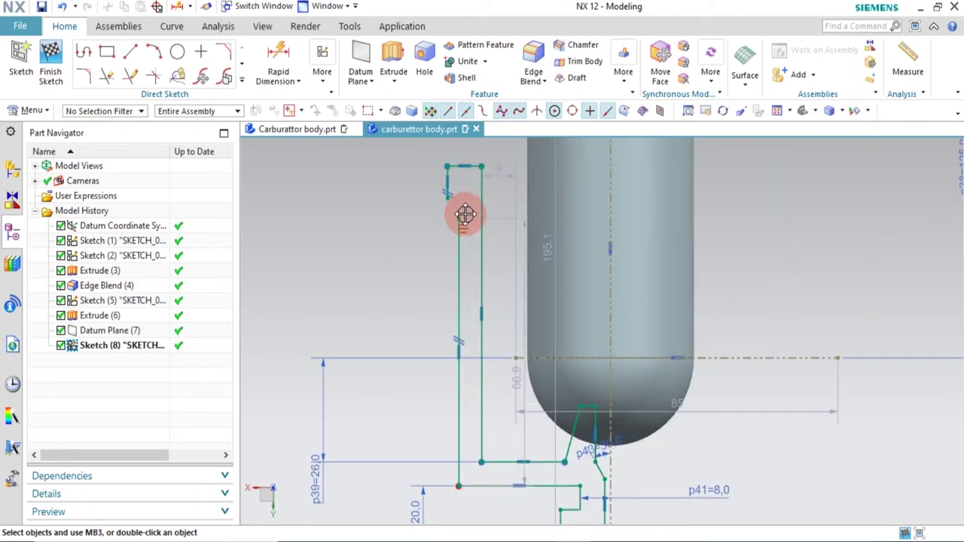
click(445, 158)
scroll(482, 215, down, 2)
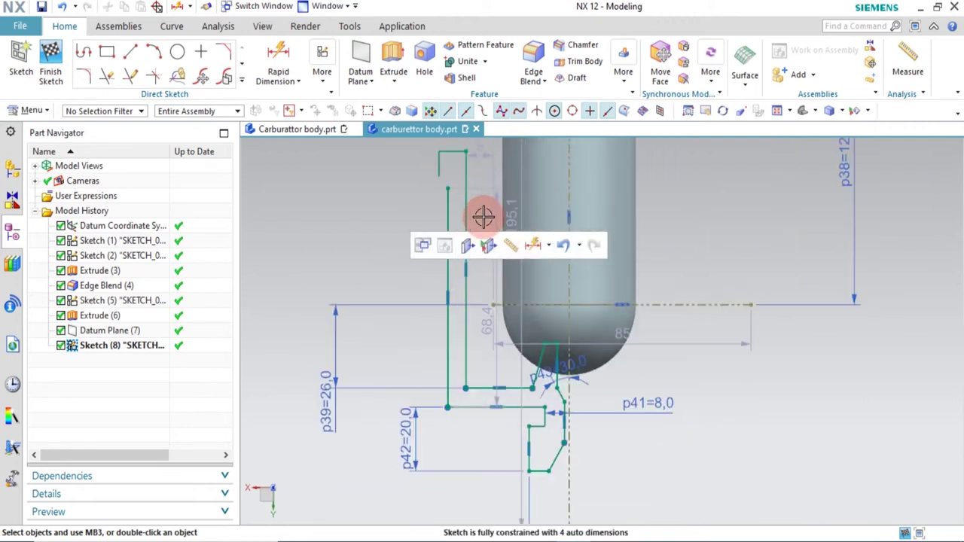
scroll(448, 156, up, 2)
scroll(437, 153, up, 2)
scroll(424, 241, up, 1)
scroll(445, 316, down, 1)
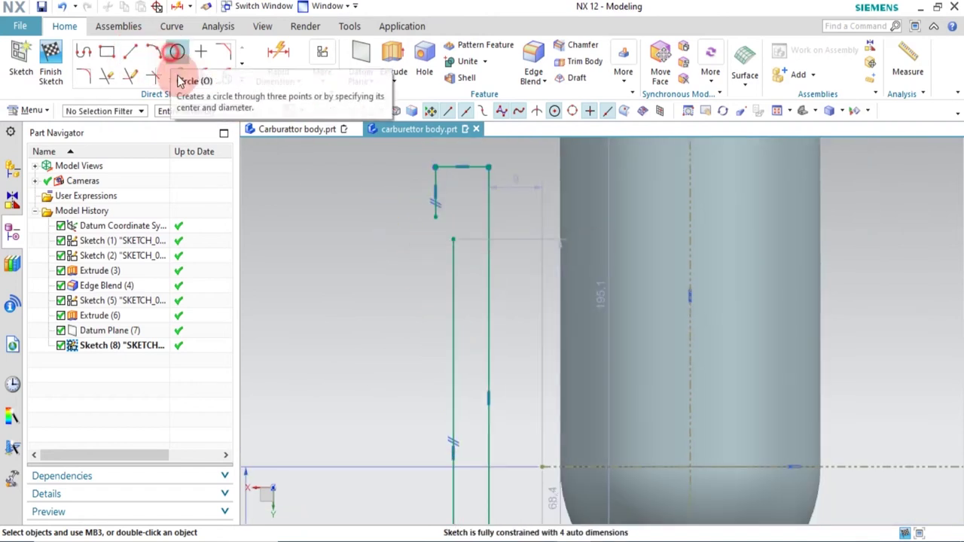
click(177, 51)
click(405, 254)
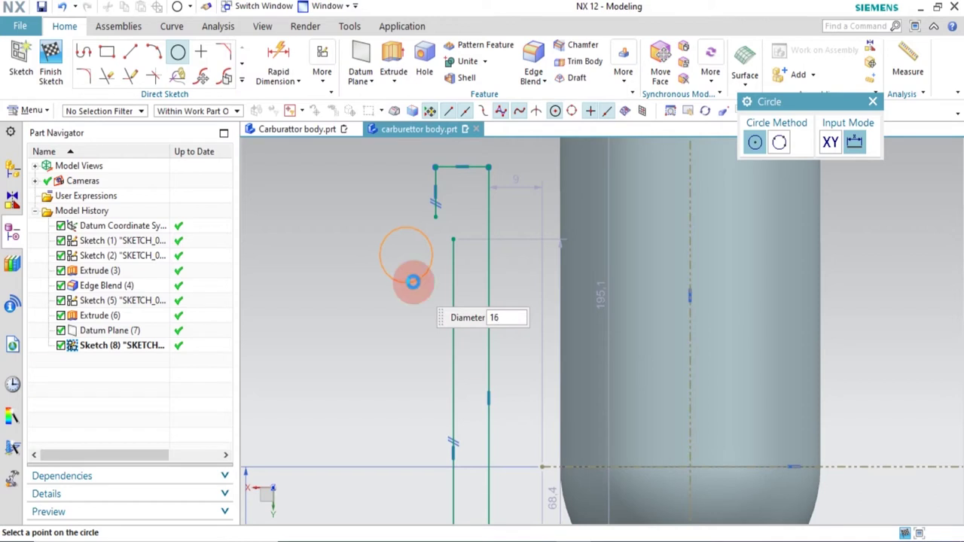
click(412, 281)
key(Escape)
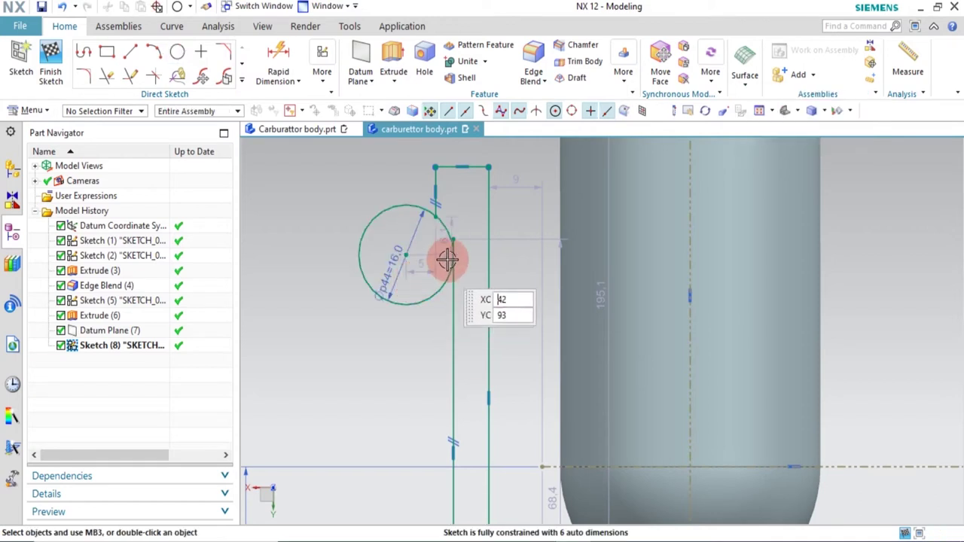
Move the circle clear of the profile and make it coincident with the lower end of the rim's short vertical line
drag(407, 253, 380, 273)
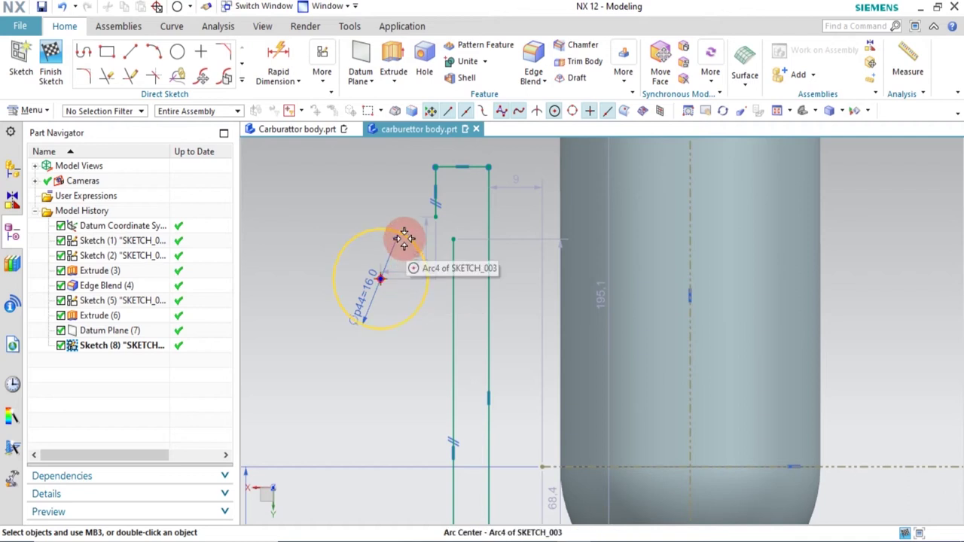
click(359, 226)
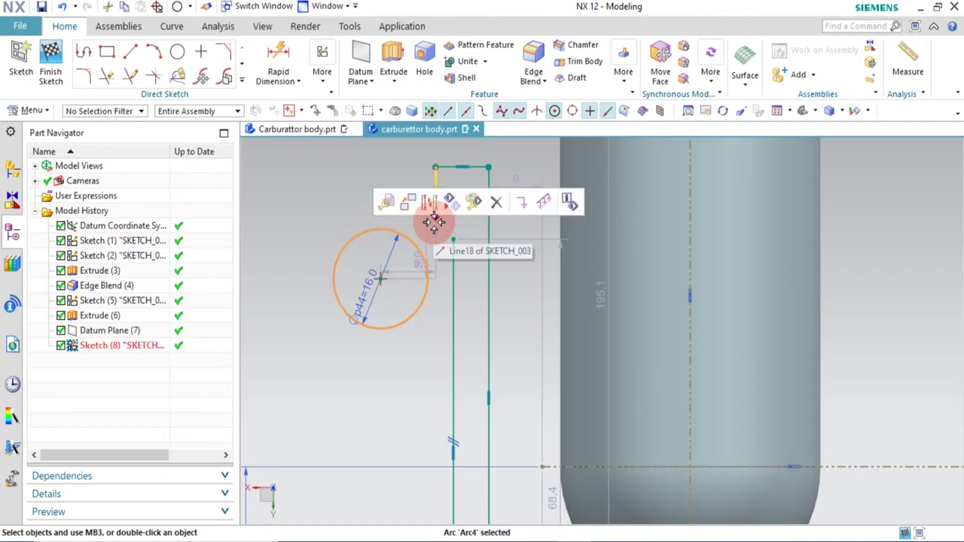
click(436, 217)
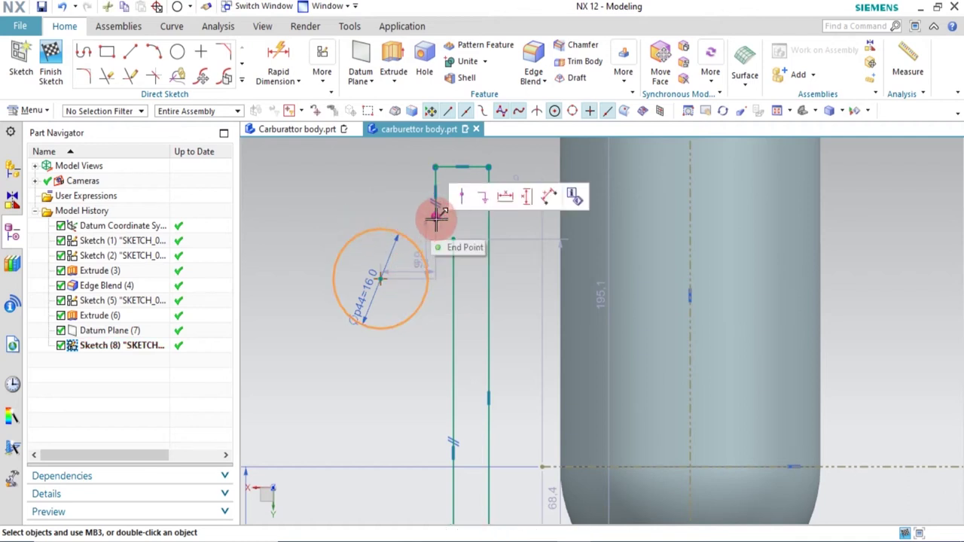
click(461, 199)
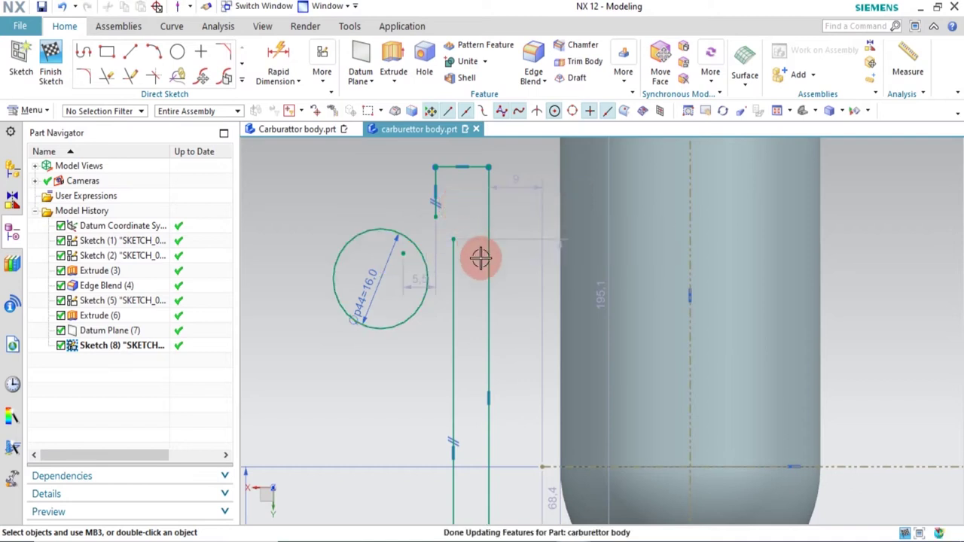
Make the circle coincident with the upper endpoint of the long outer wall line
click(406, 313)
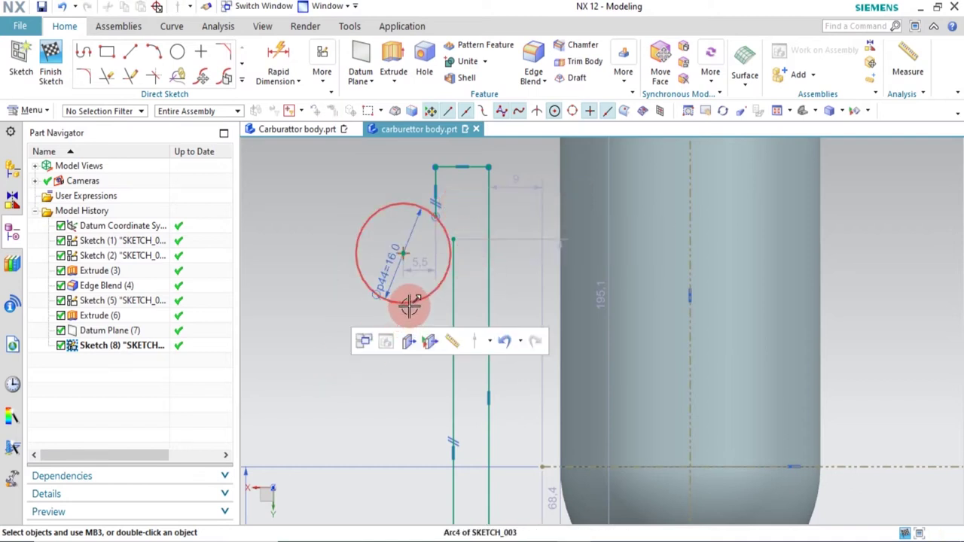
click(444, 276)
click(452, 240)
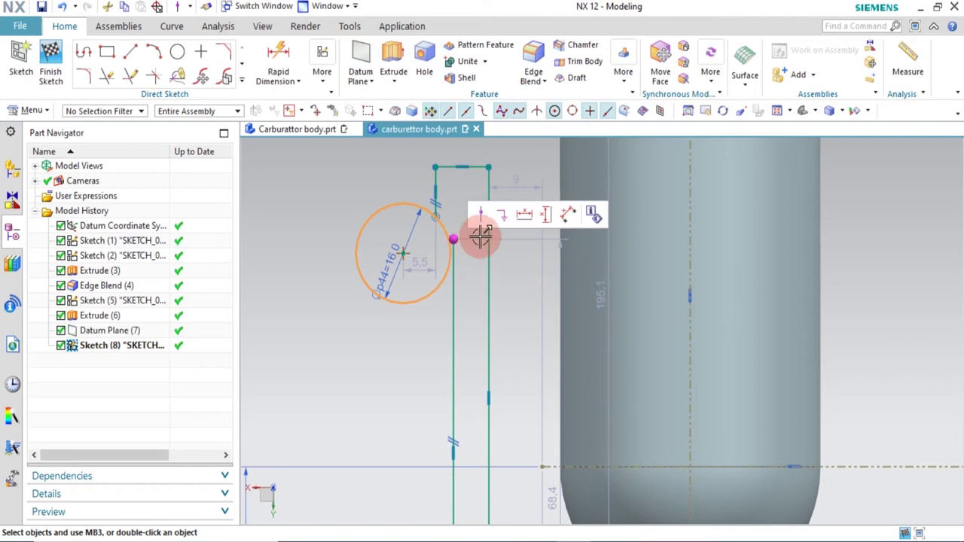
click(484, 220)
click(457, 274)
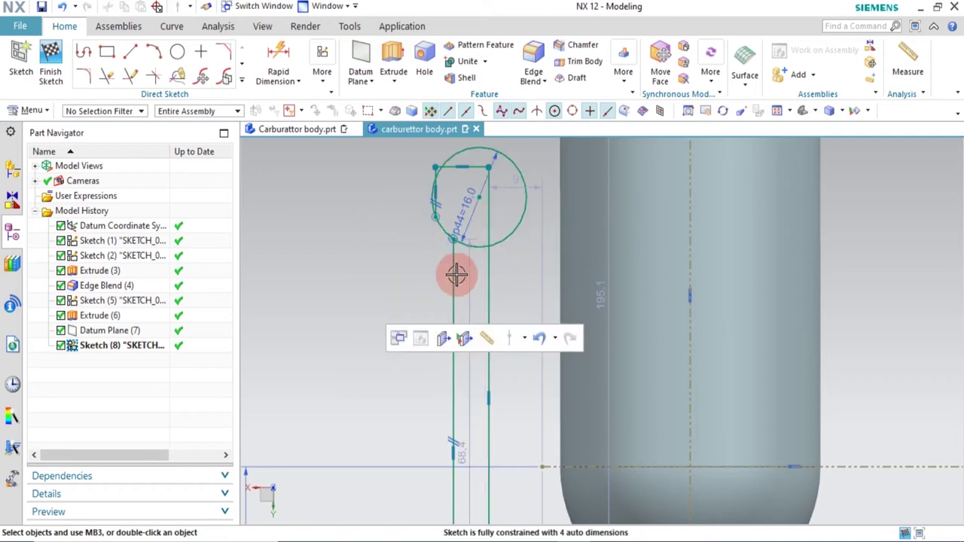
Shift the circle back to the outer side of the wall and make it tangent to the long outer wall line
mouse_move(484, 210)
mouse_down()
mouse_move(477, 197)
mouse_move(369, 248)
mouse_up()
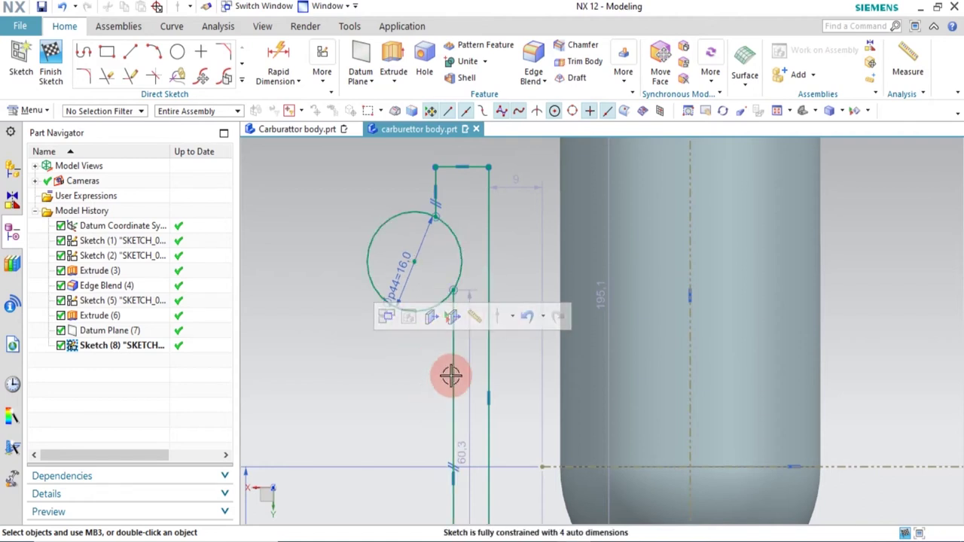
click(451, 294)
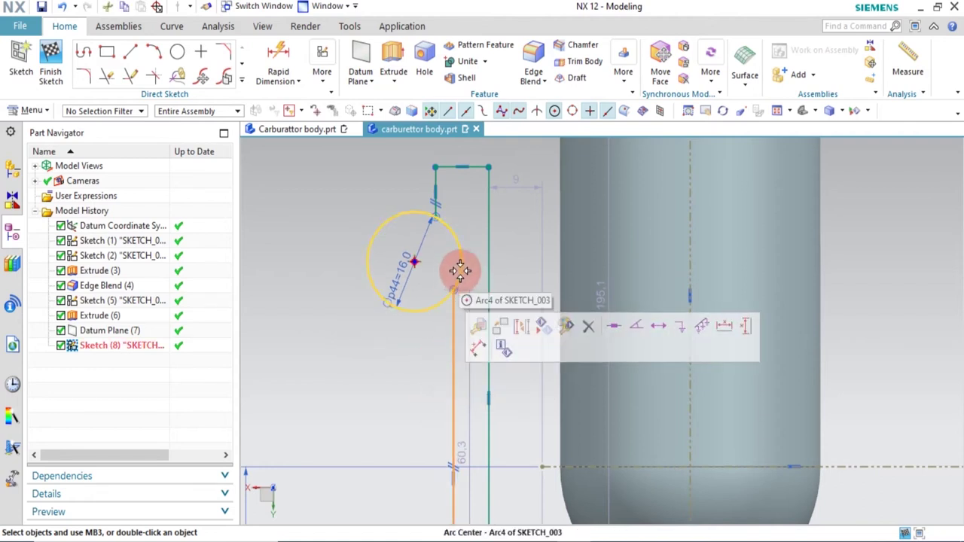
click(461, 269)
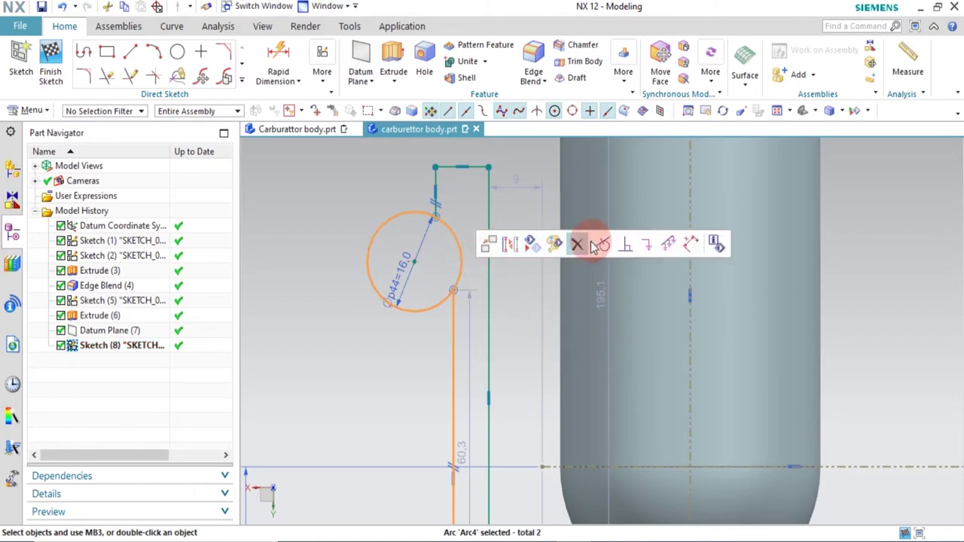
click(603, 245)
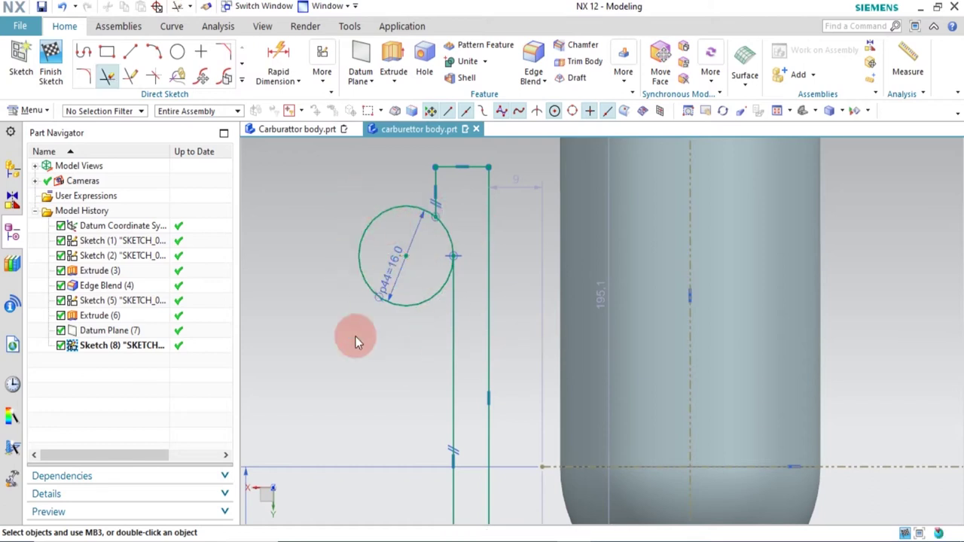
Trim the circle down to the short arc joining the rim's vertical line to the outer wall line
key(t)
click(406, 301)
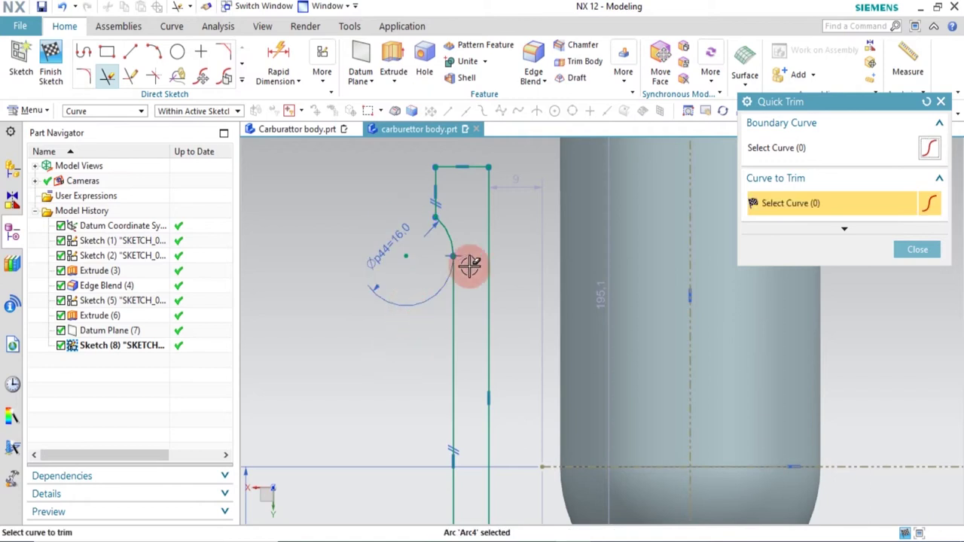
middle_click(426, 268)
Hide all PMI objects to clear the dimensions from the sketch
scroll(467, 294, down, 5)
scroll(518, 338, up, 2)
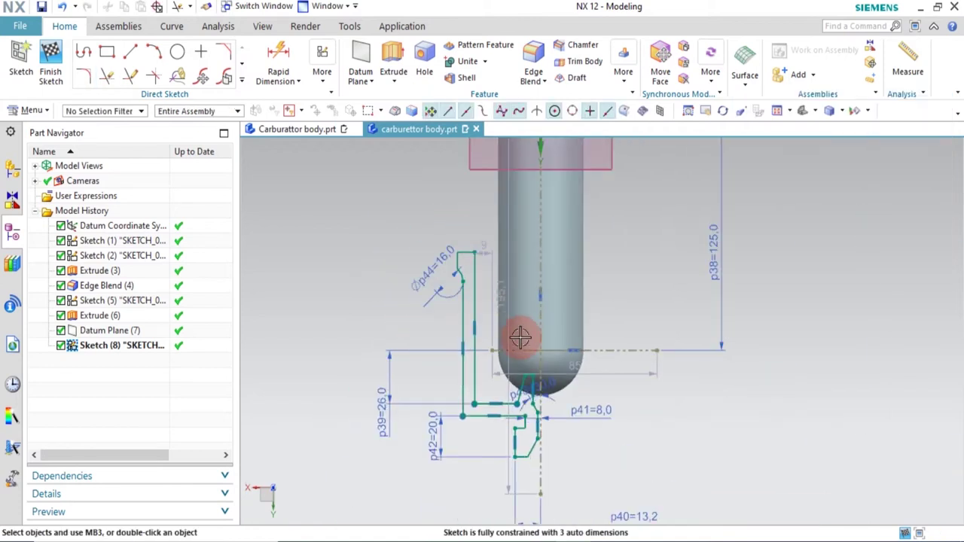
scroll(592, 413, down, 1)
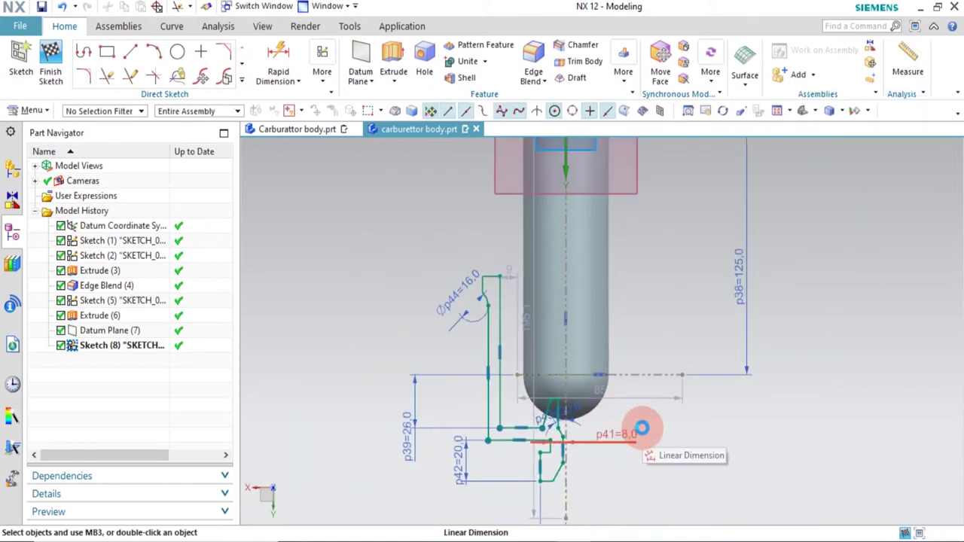
key(ctrl+w)
click(943, 293)
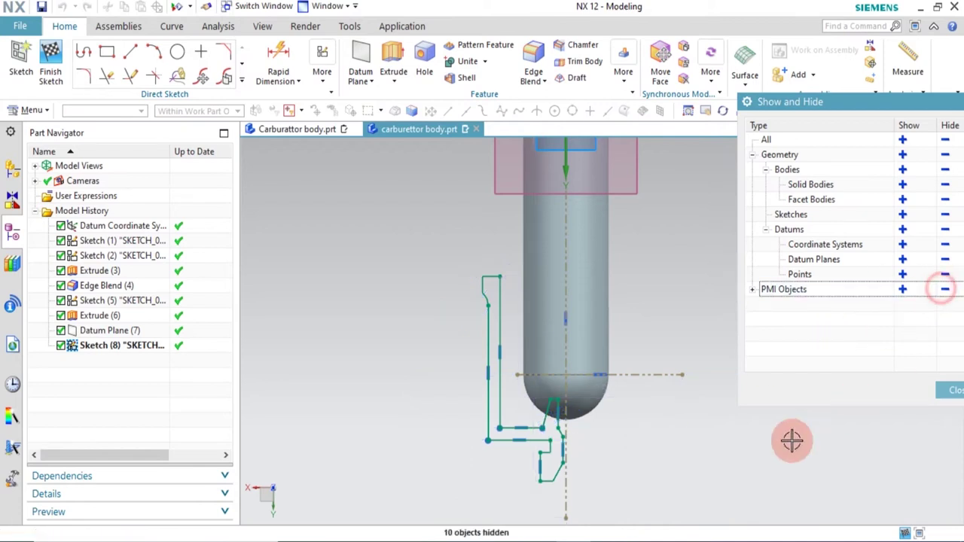
middle_click(731, 464)
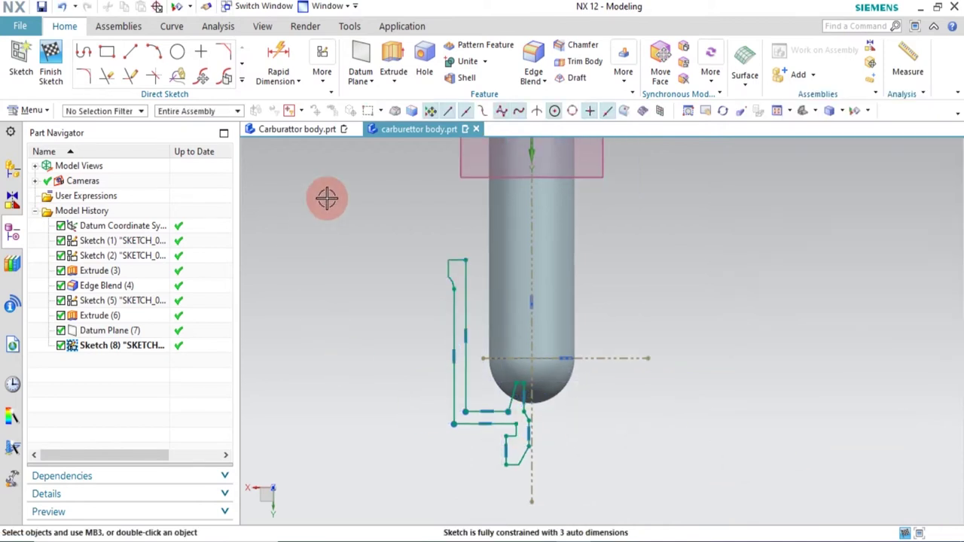
Revolve the bowl's half profile 360° about the vertical centre line as a separate body with Boolean set to None
click(362, 112)
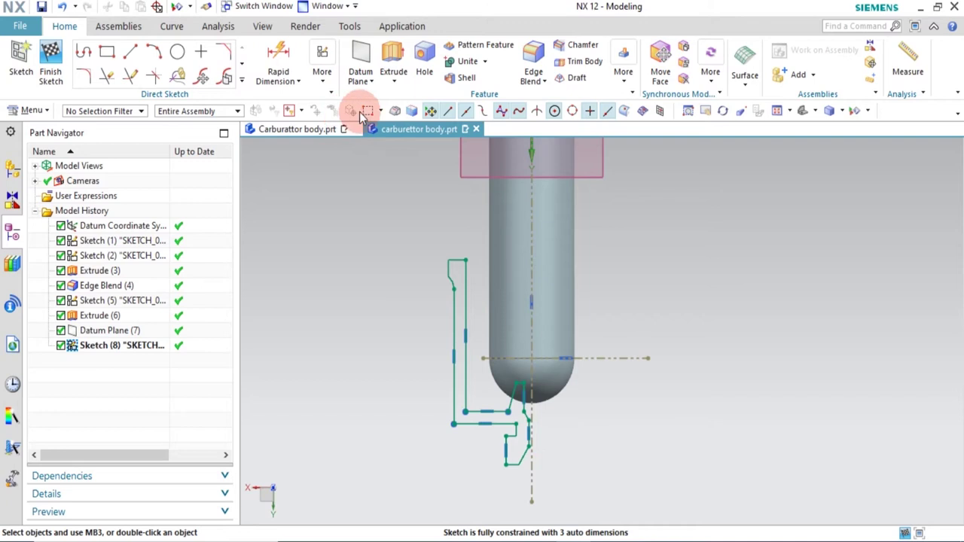
click(420, 121)
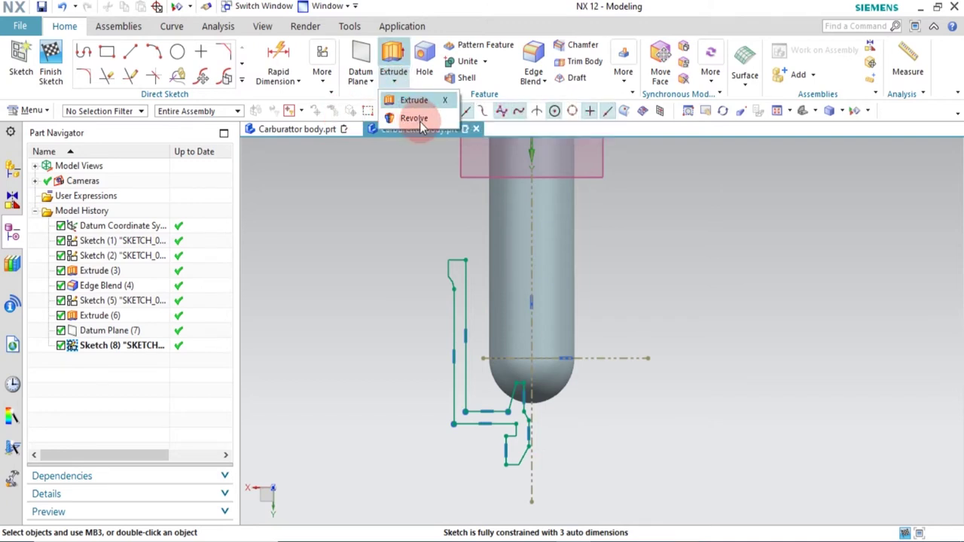
click(418, 120)
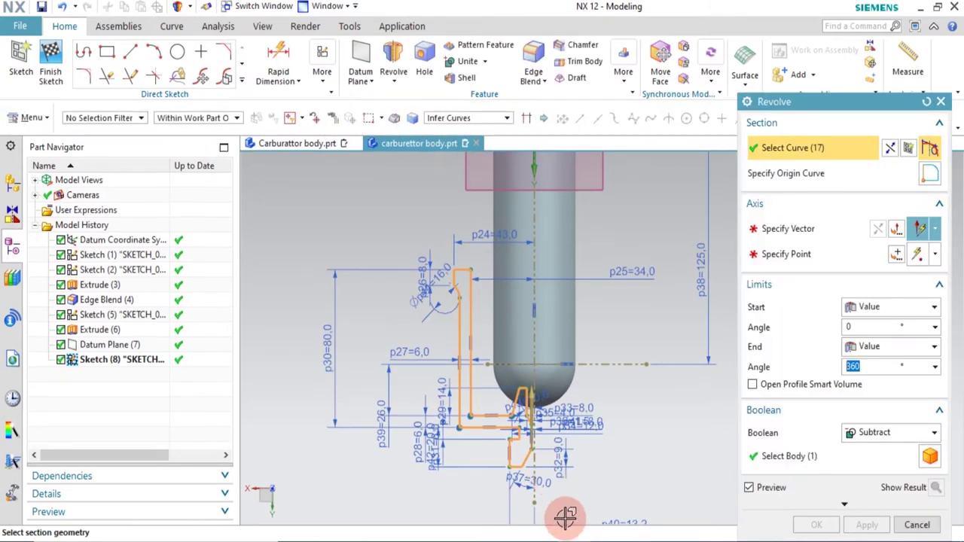
click(792, 230)
click(534, 273)
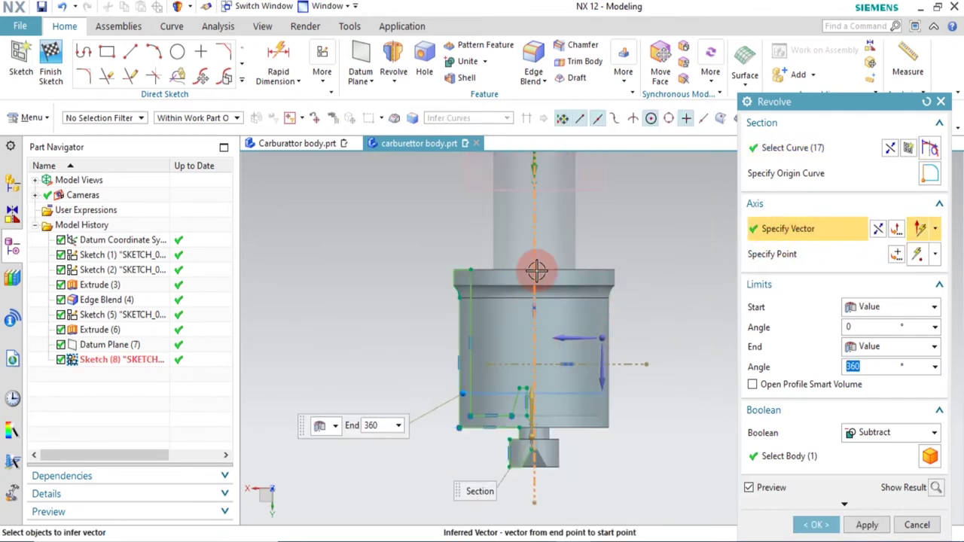
middle_drag(630, 387, 723, 426)
click(882, 437)
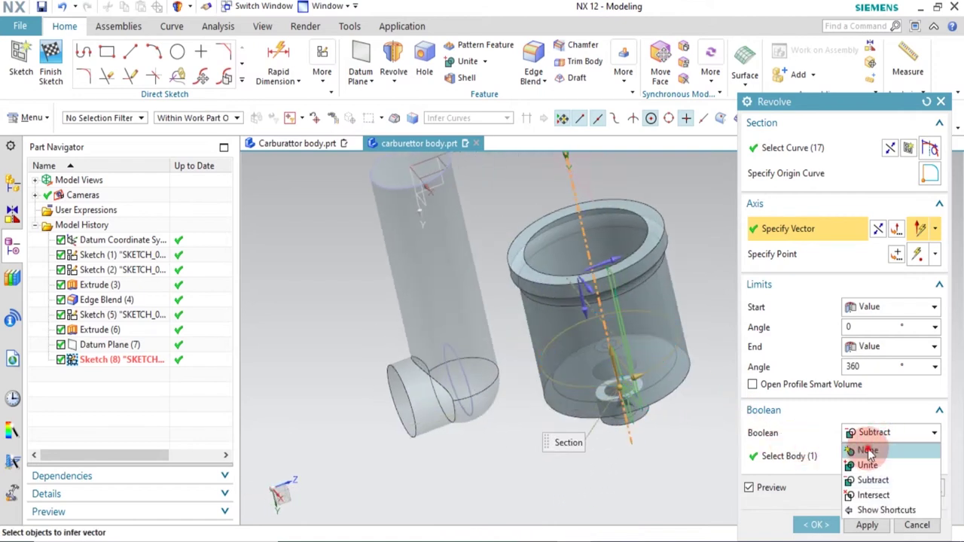
click(867, 451)
click(827, 509)
middle_drag(606, 335, 635, 370)
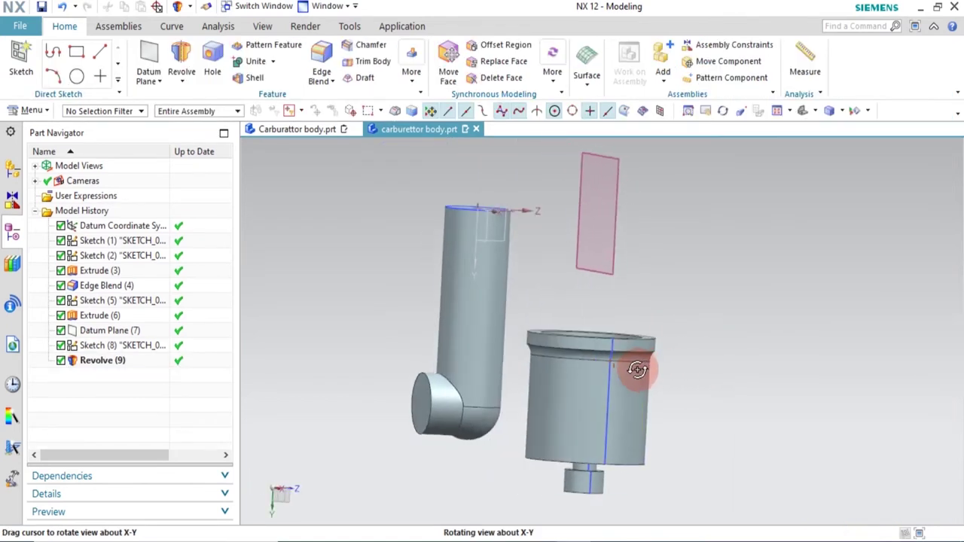
Round the bowl's lower outer edge with an 8 mm edge blend
click(322, 56)
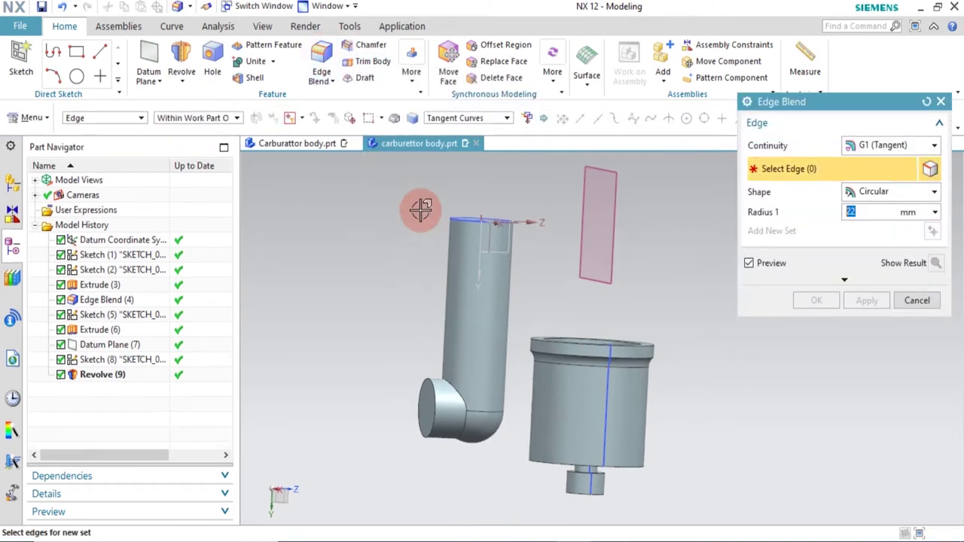
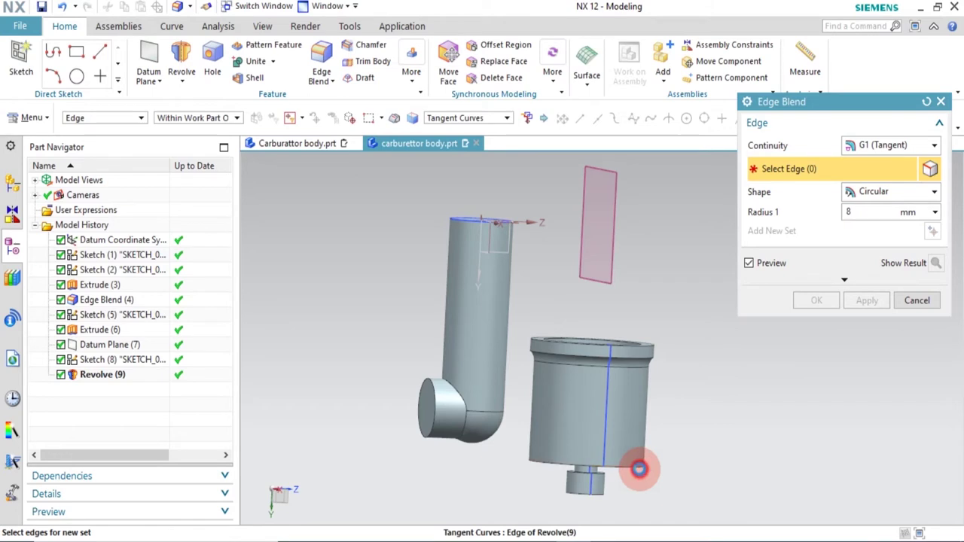
click(639, 468)
click(816, 300)
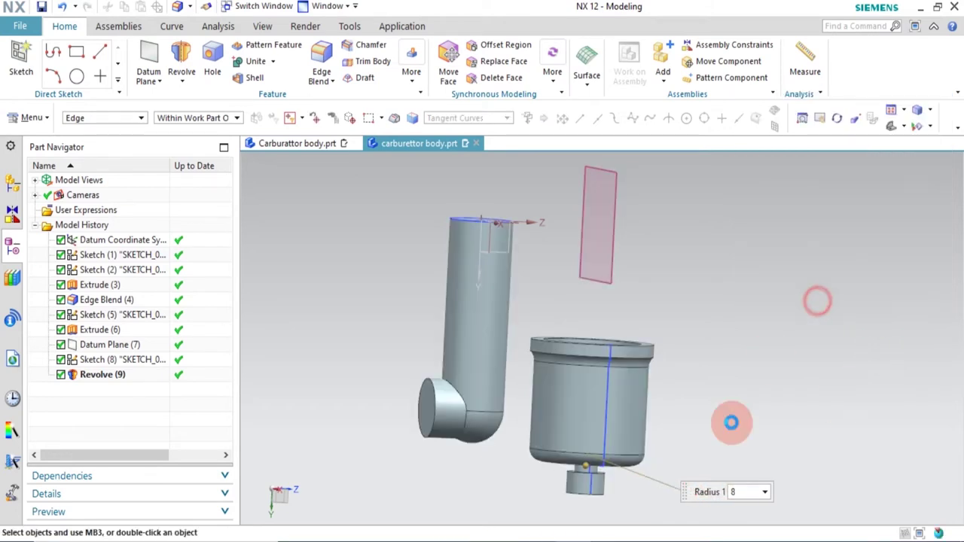
middle_drag(723, 430, 417, 206)
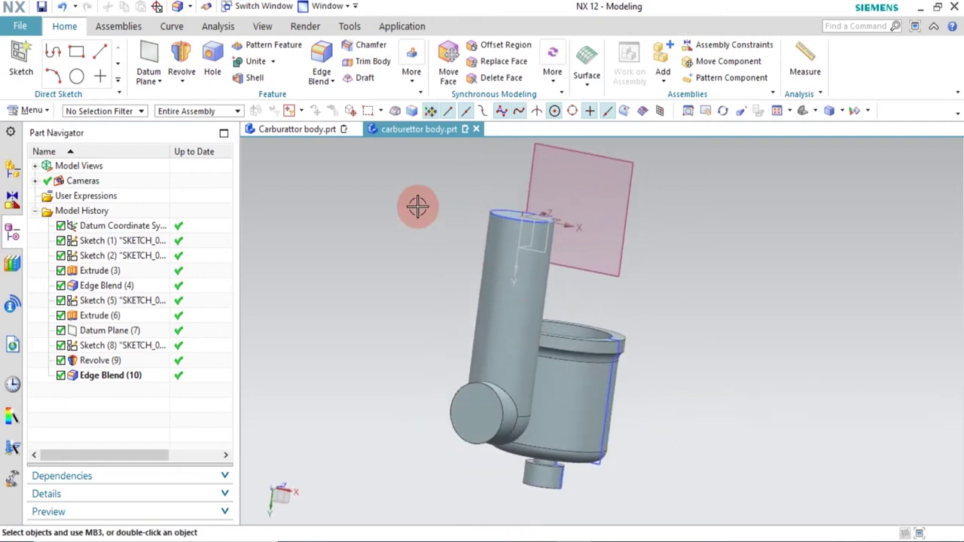
Check the sectioned reference model in Carburattor body.prt and start a sketch on the short side tube's round end face in carburettor body.prt
click(318, 129)
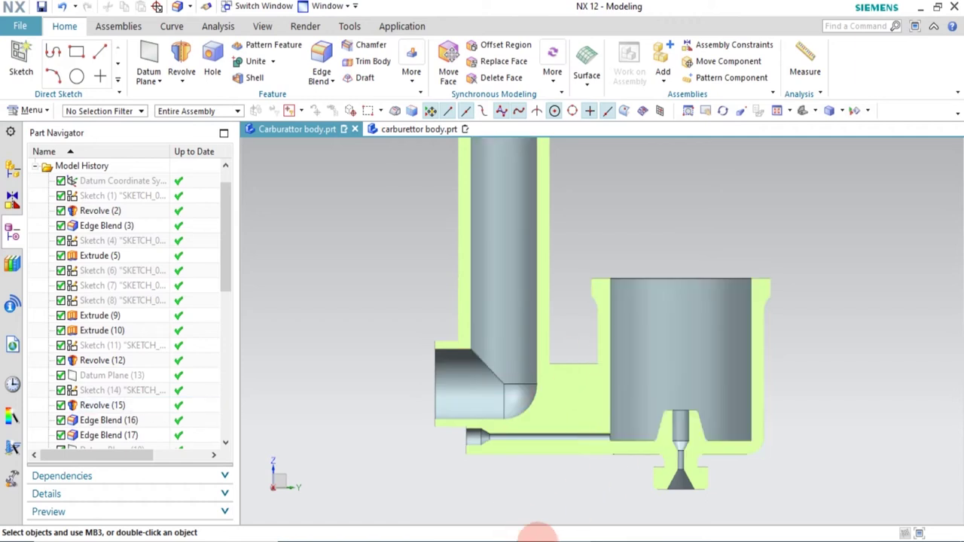
click(418, 131)
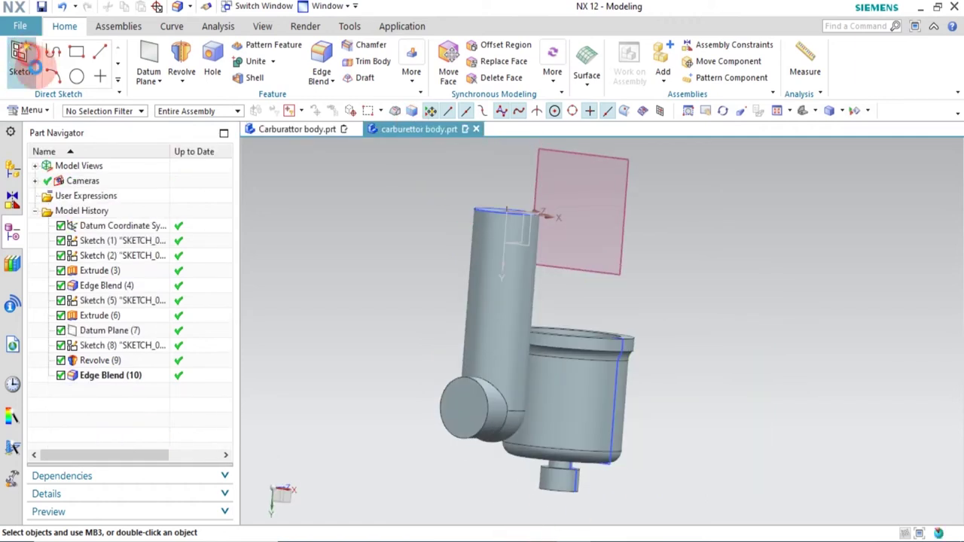
click(24, 53)
click(457, 407)
click(864, 274)
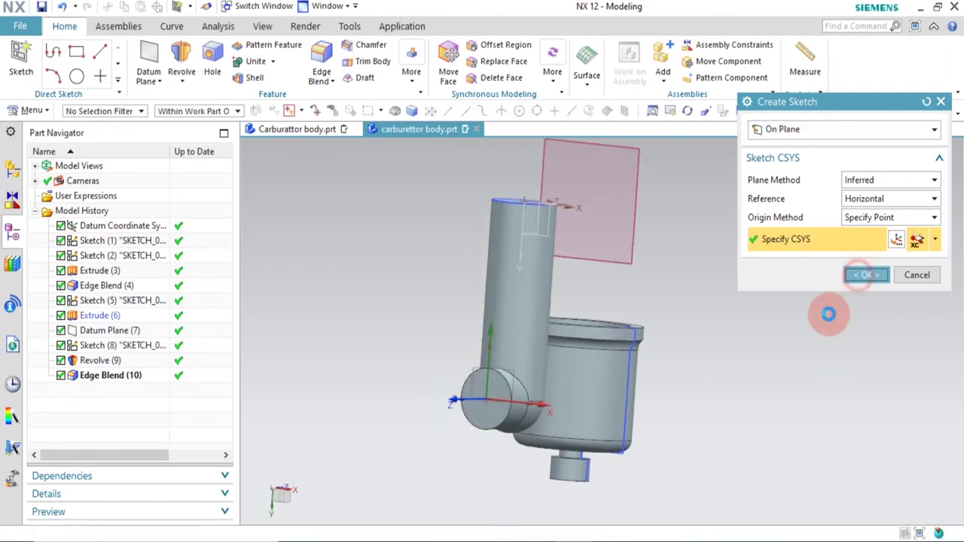
click(467, 329)
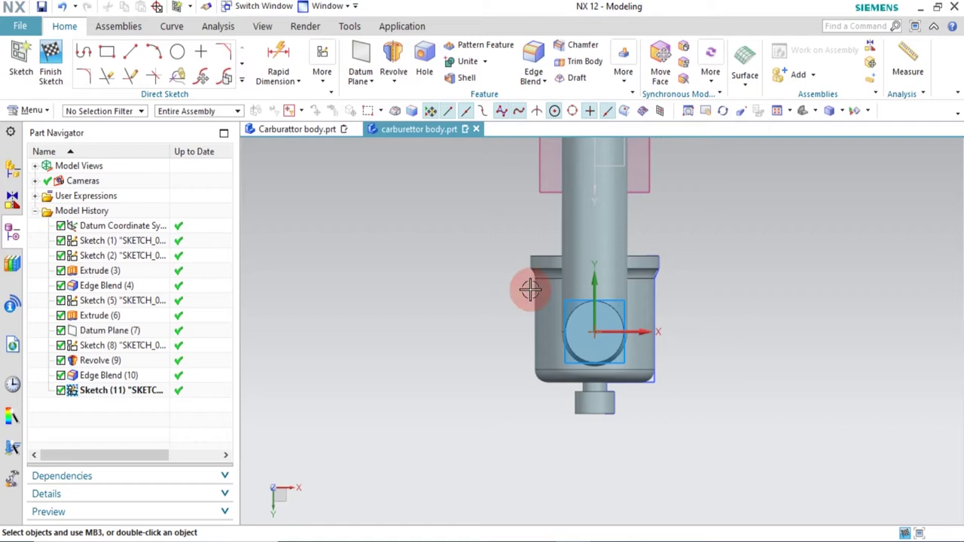
Draw a 16 mm diameter circle below the bowl, roughly in line with the side tube's centre
click(180, 59)
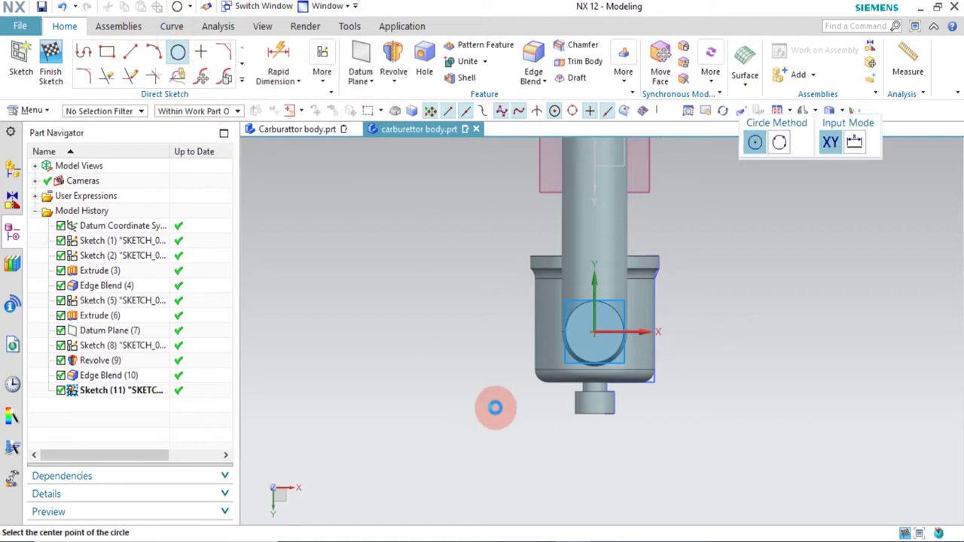
click(595, 463)
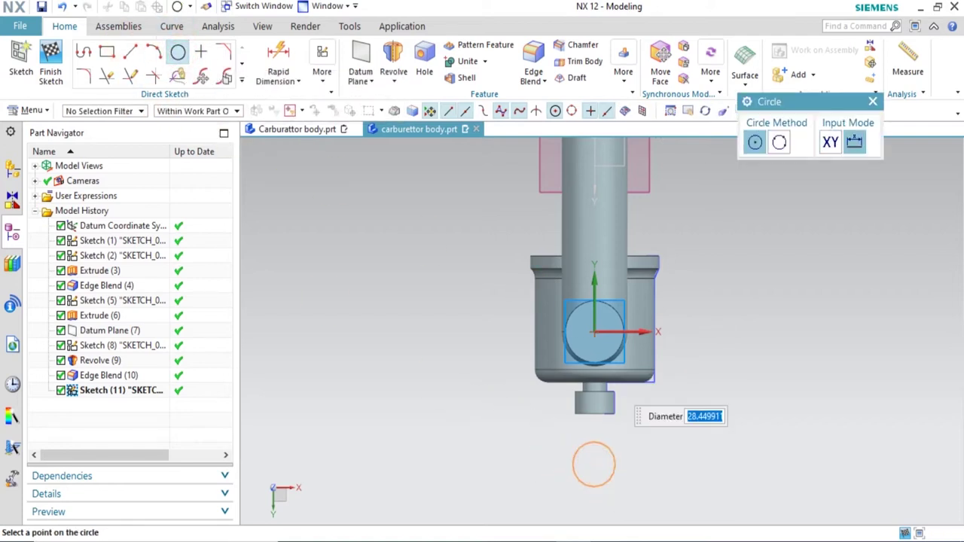
click(611, 478)
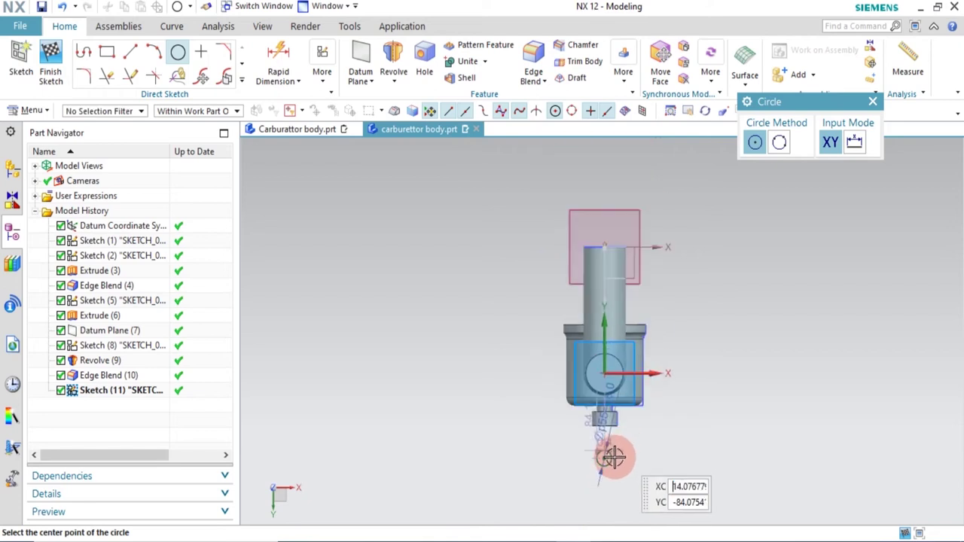
key(Escape)
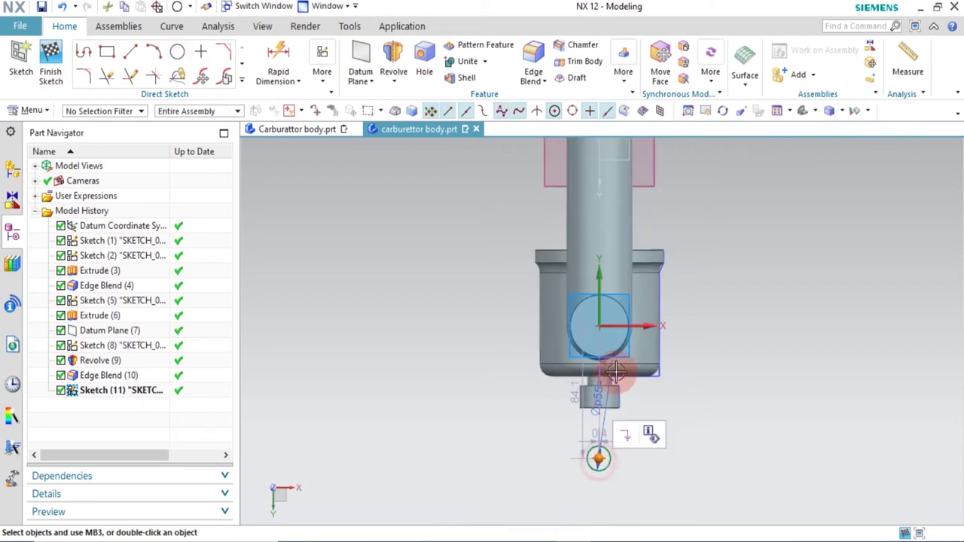
Align the small circle's centre vertically with the centre of the side tube's end face
click(616, 347)
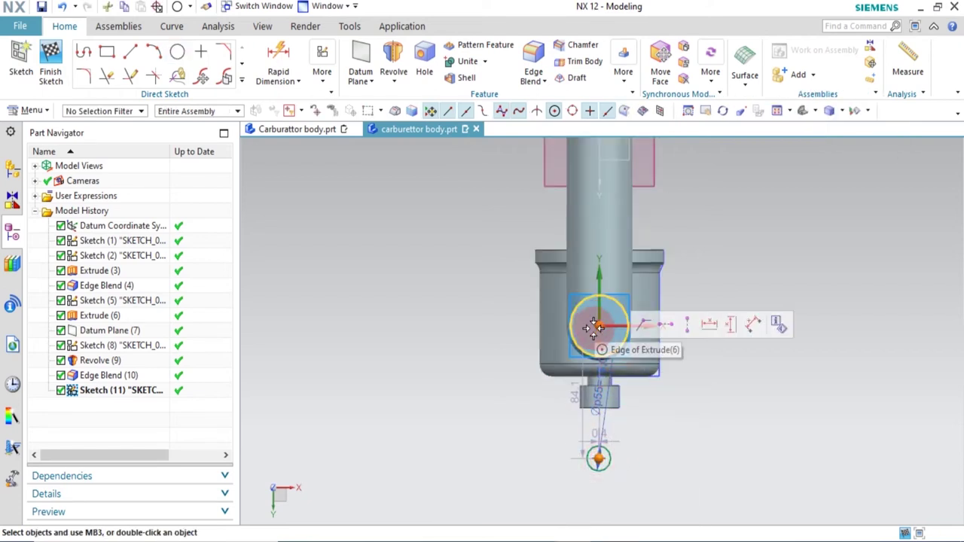
click(683, 326)
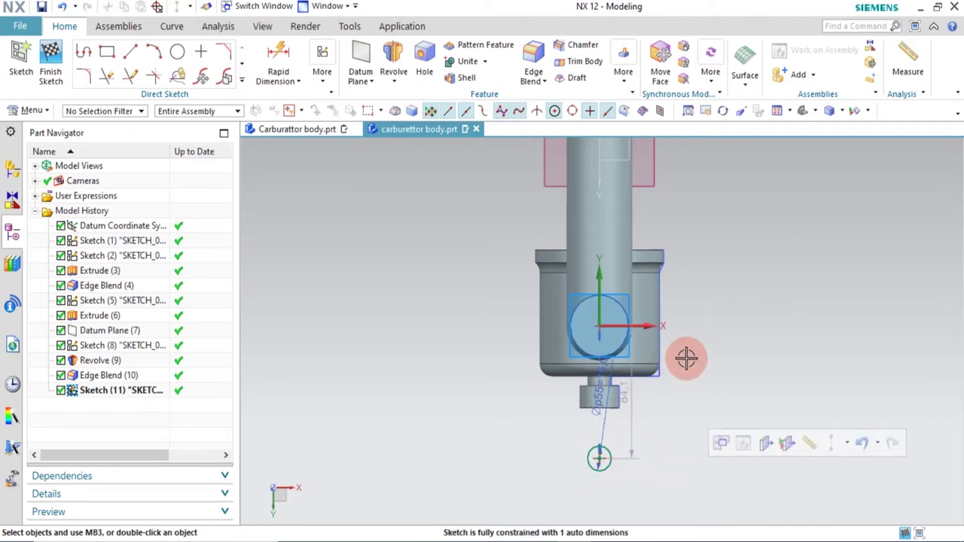
click(779, 347)
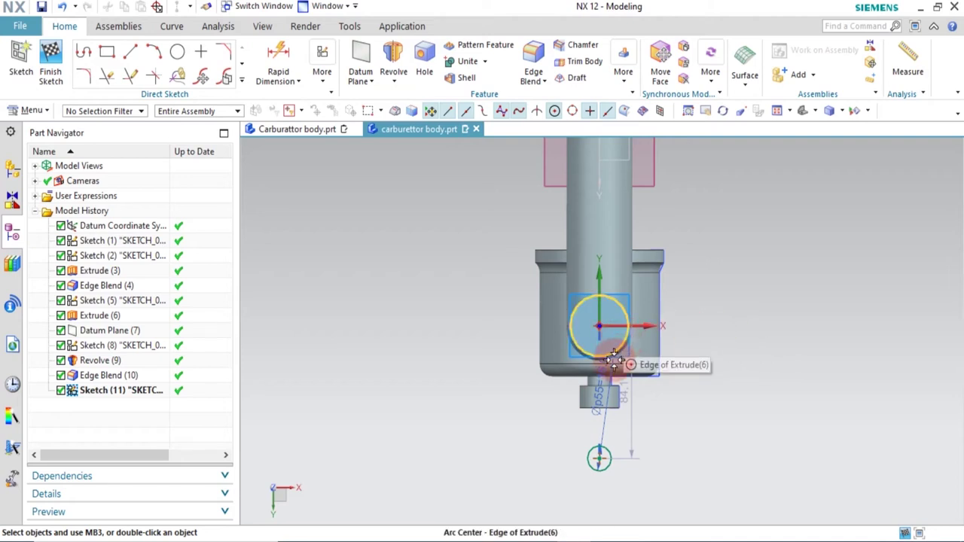
Set the vertical distance between the small circle's centre and the end face's centre to 24 mm, keeping the expression and adjusting the geometry
click(614, 479)
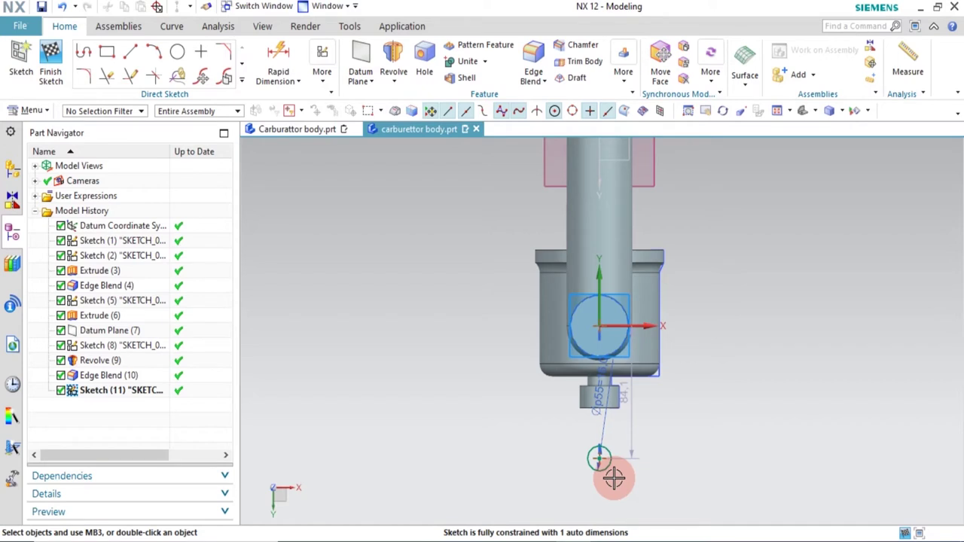
mouse_move(624, 473)
mouse_down()
mouse_move(652, 465)
mouse_move(635, 340)
mouse_move(622, 403)
mouse_move(754, 401)
mouse_up()
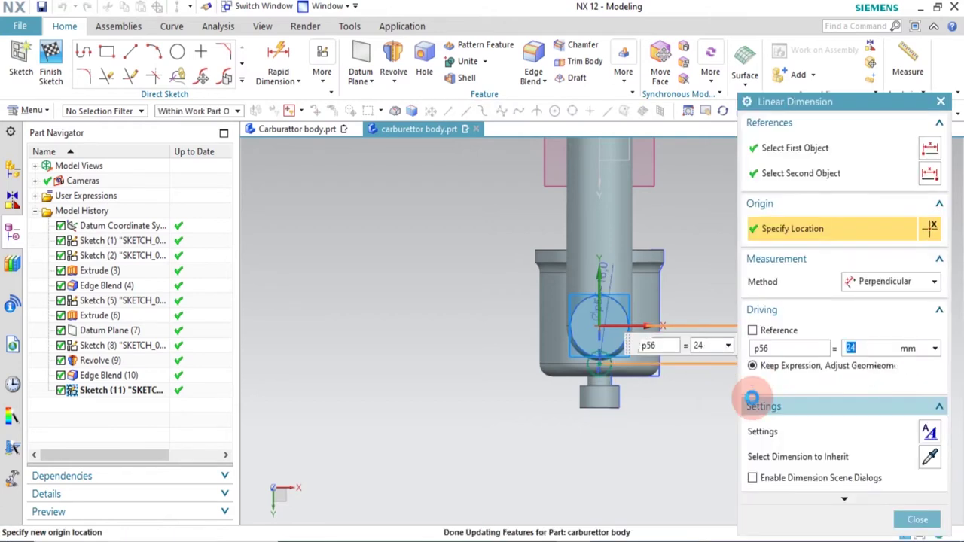
click(752, 381)
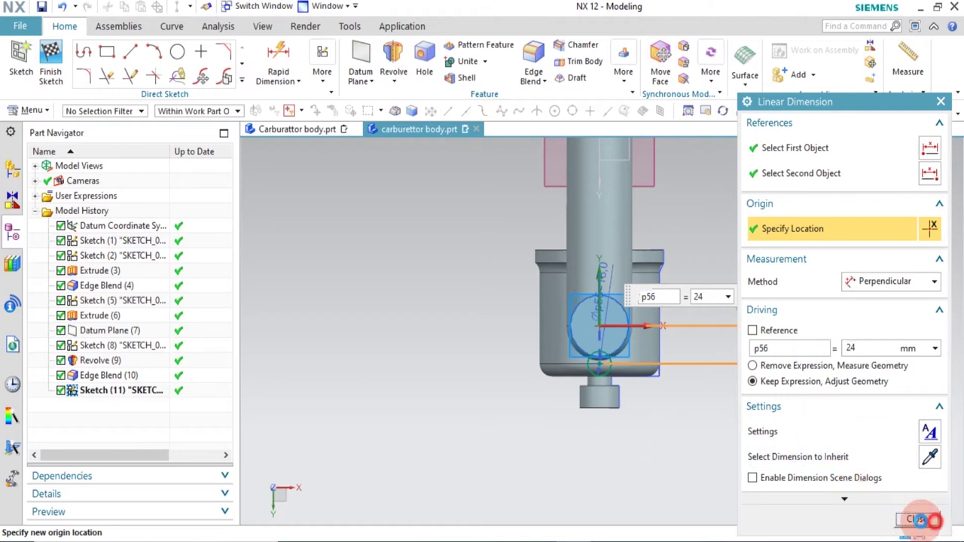
click(937, 527)
Draw a rectangle about 24 mm wide and 37 mm high from inside the tube's end face down across the small circle
scroll(585, 323, down, 2)
scroll(578, 328, up, 4)
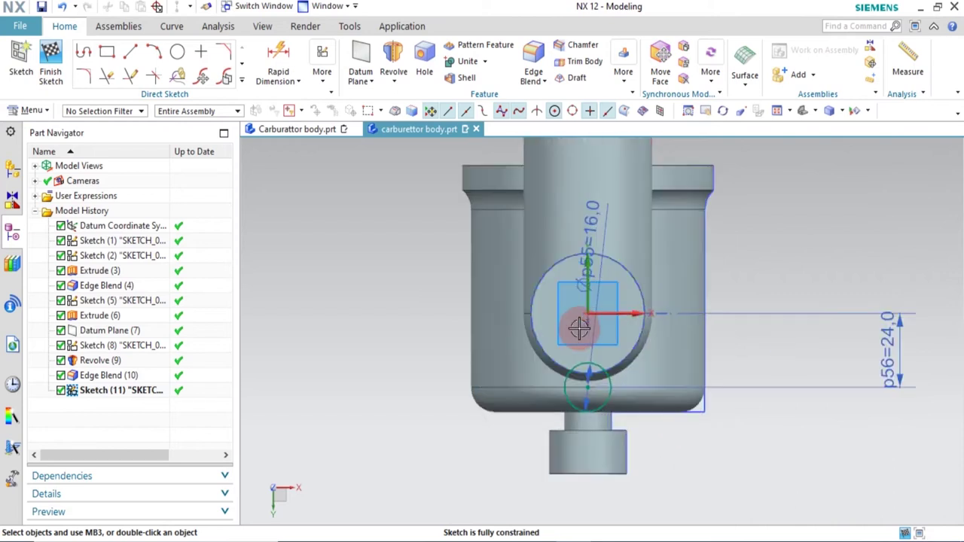
scroll(579, 327, up, 1)
click(108, 51)
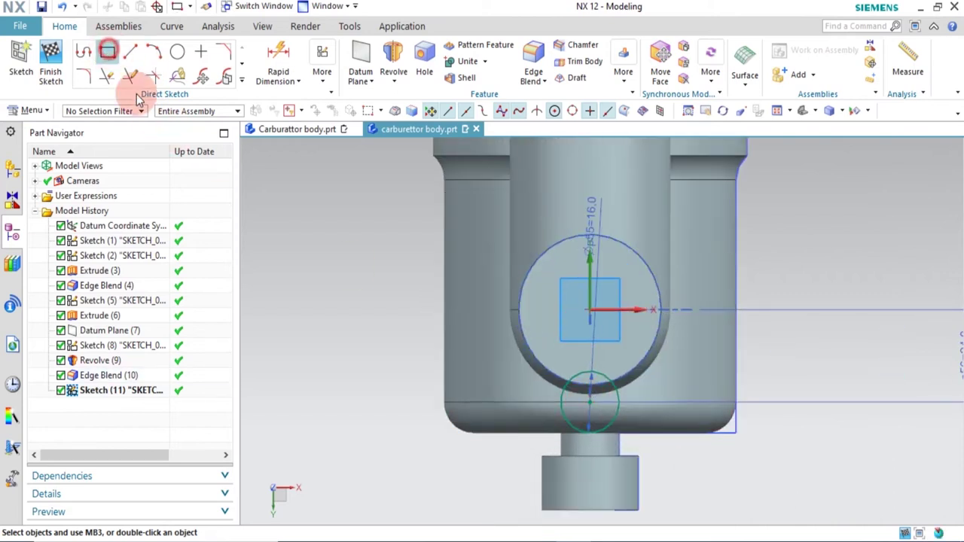
click(545, 277)
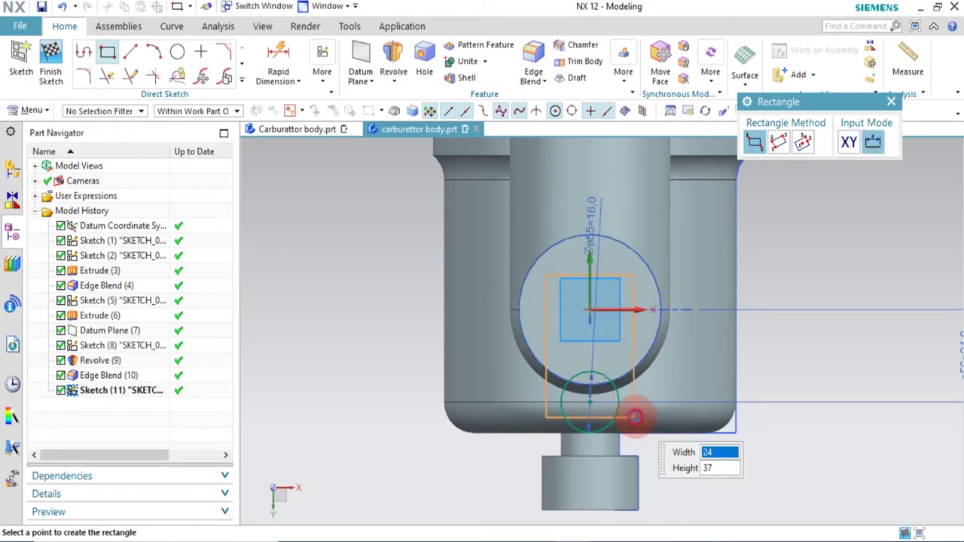
click(635, 416)
key(Escape)
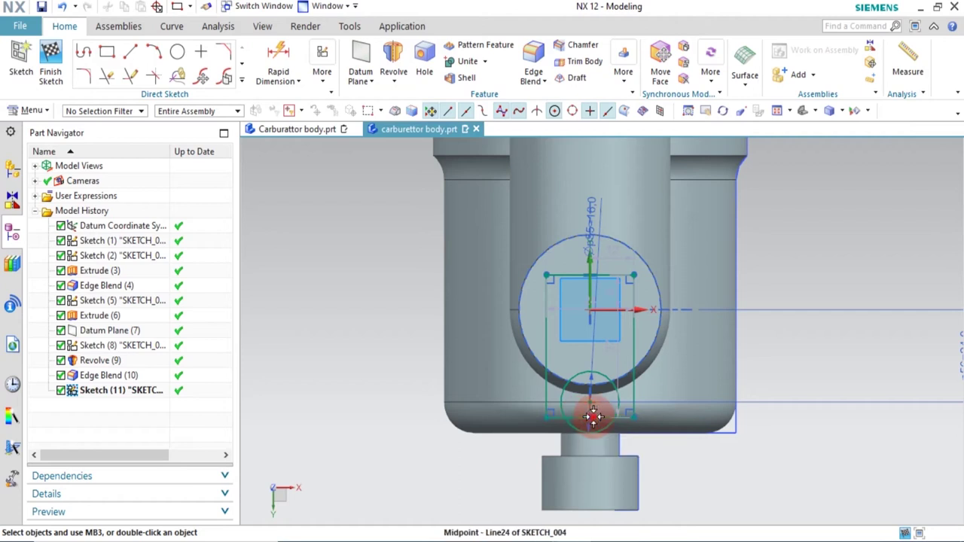
Make the midpoint of the rectangle's lower line coincident with the small circle's centre and its side line tangent to the circle
click(600, 374)
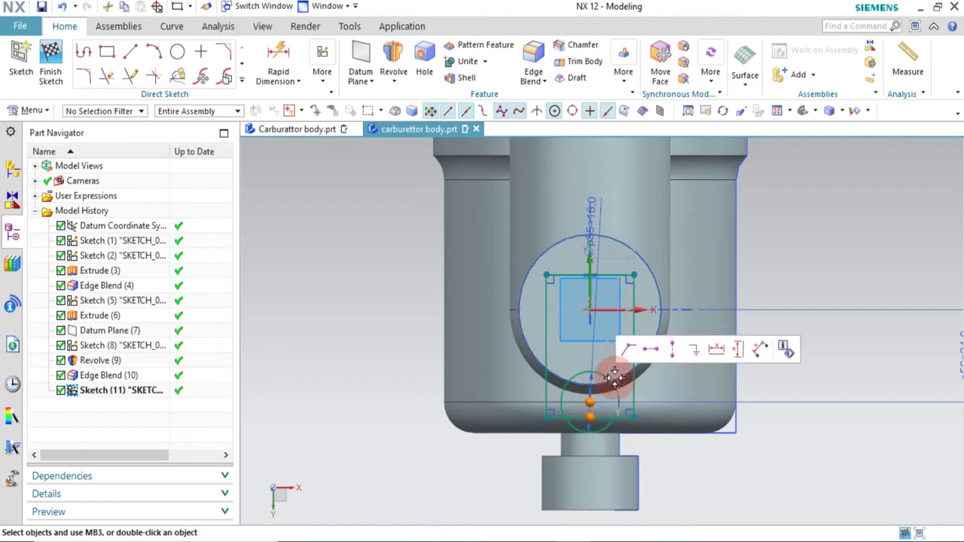
click(644, 351)
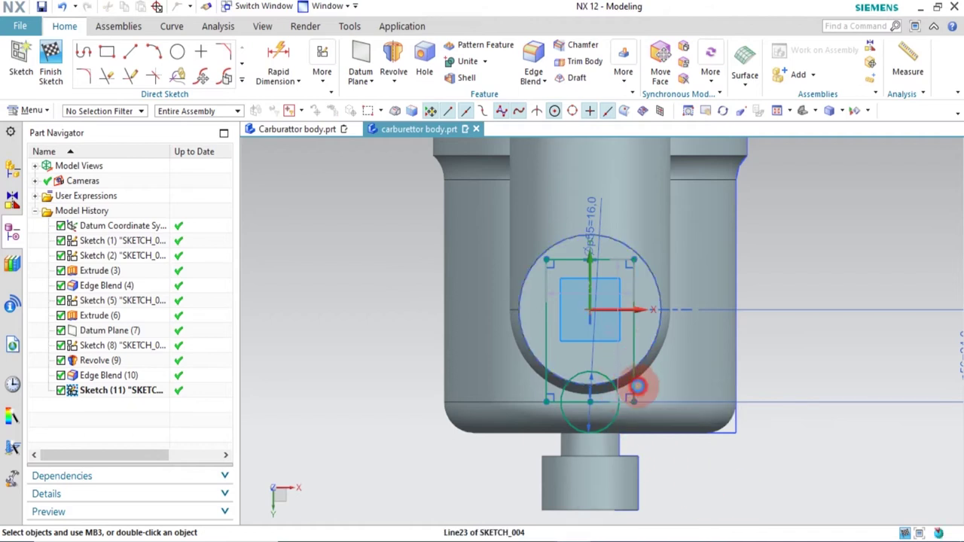
click(638, 386)
click(621, 394)
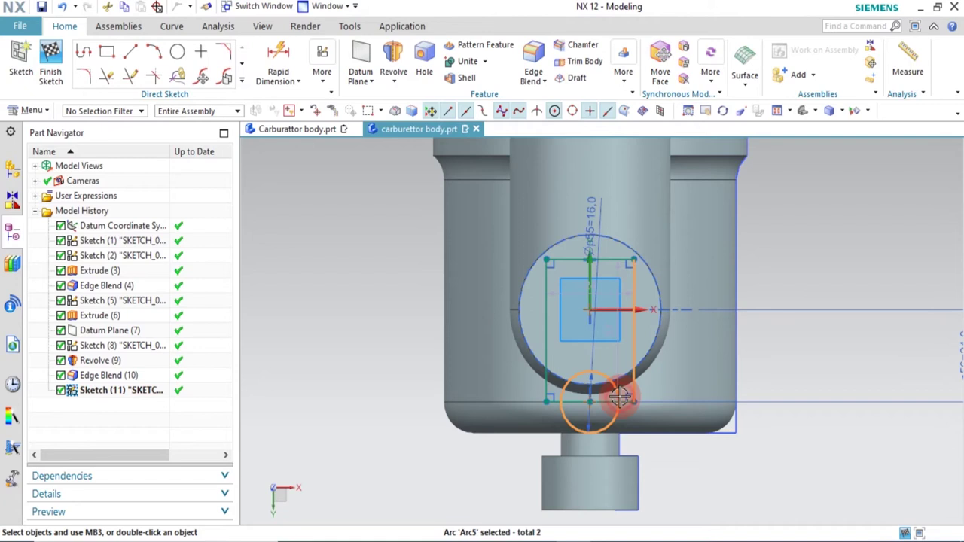
click(762, 372)
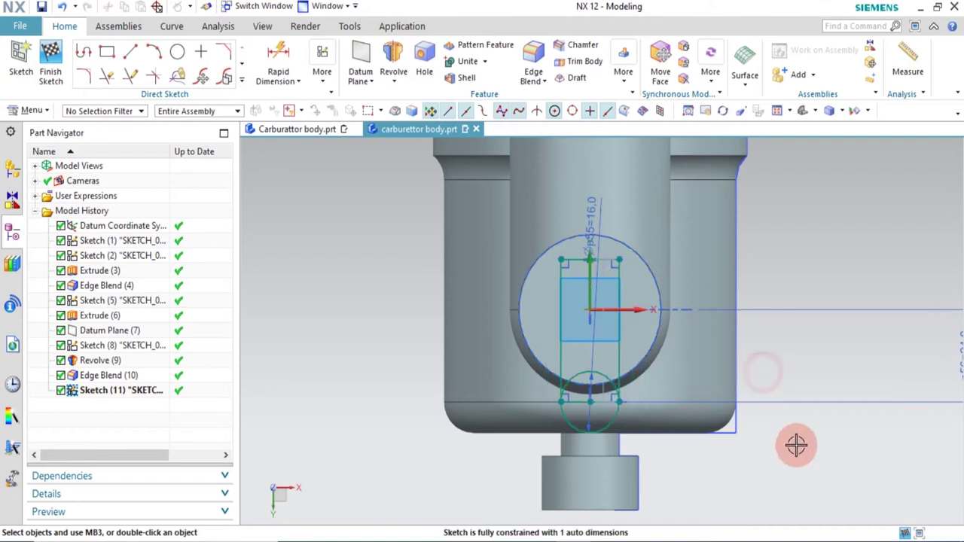
Trim away the rectangle's lower line and the upper half of the circle to leave a round-bottomed profile
key(t)
click(604, 400)
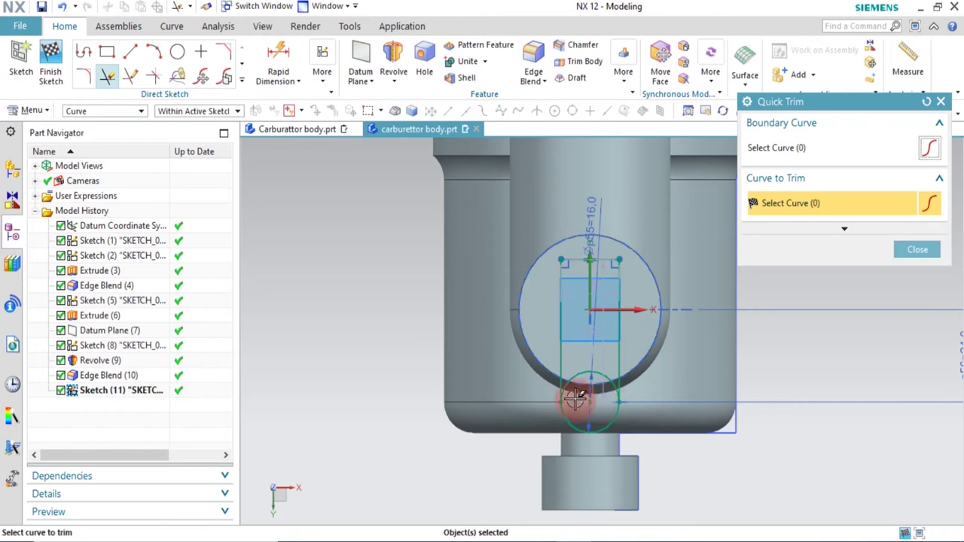
click(575, 377)
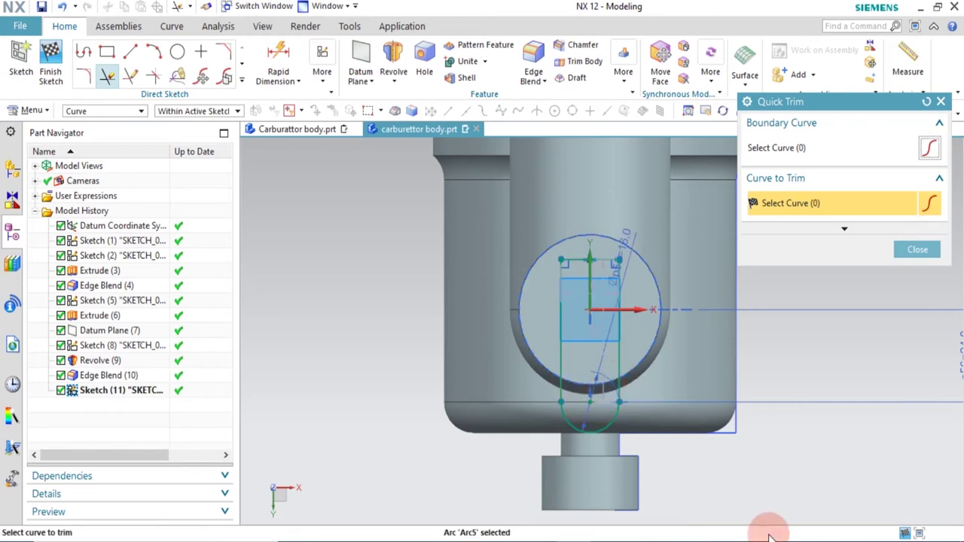
Dimension the height from the profile's arc centre to its upper line at 24 mm
key(d)
scroll(564, 414, up, 2)
click(565, 362)
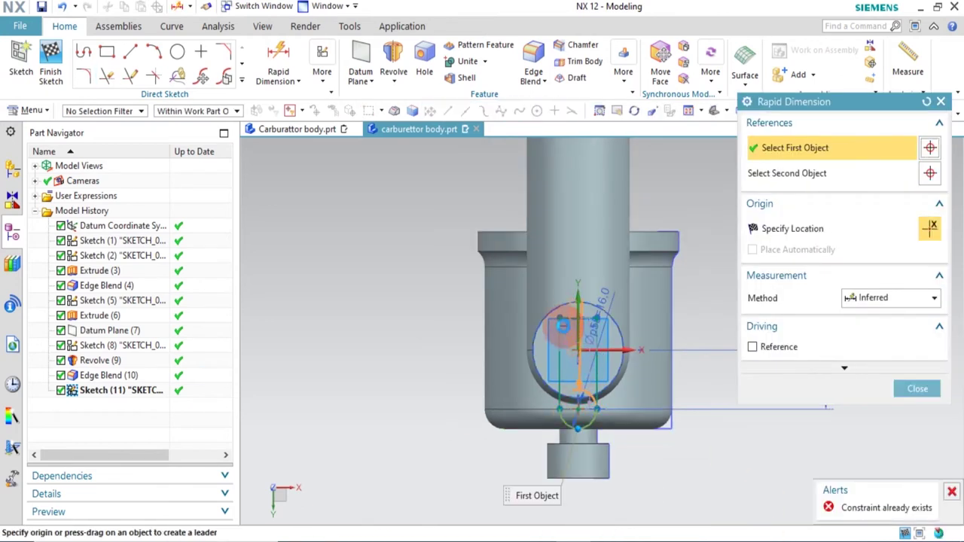
click(415, 347)
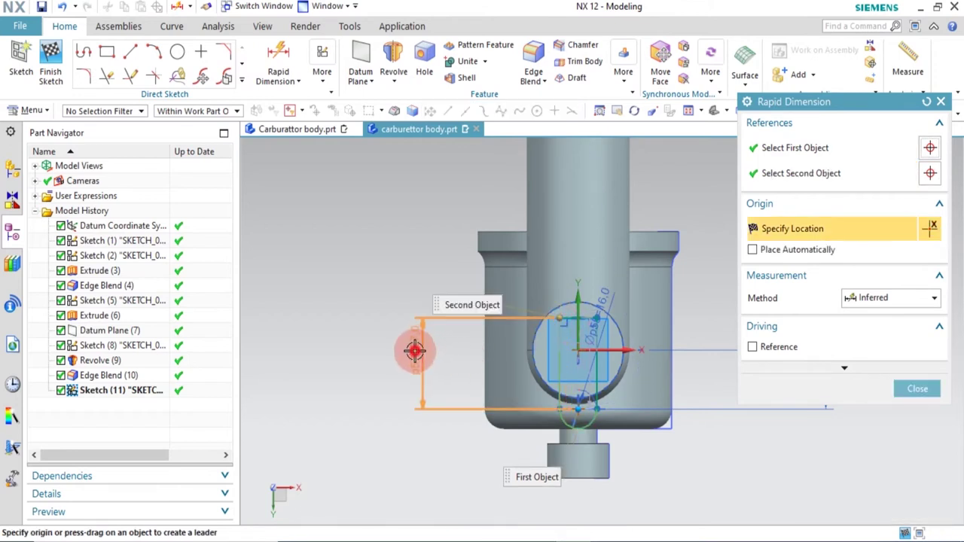
click(415, 351)
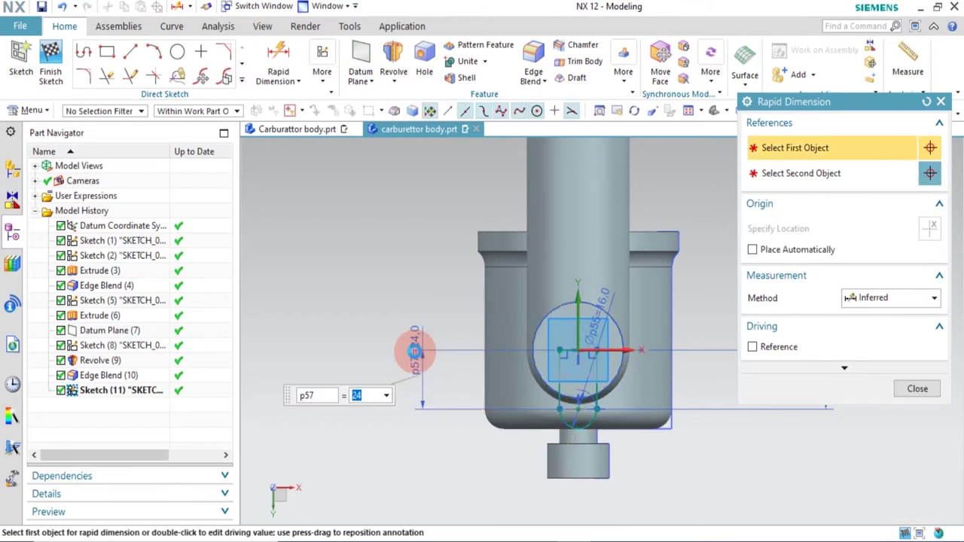
key(Escape)
Start an extrusion of the round-bottomed profile, reversed to run toward the bowl, with the Boolean set to None
middle_drag(723, 441, 673, 452)
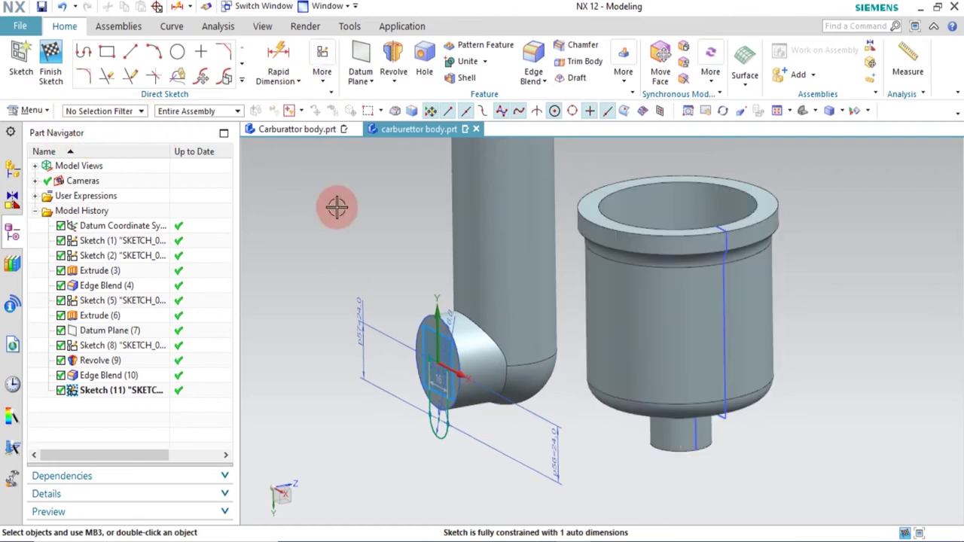
key(x)
click(440, 348)
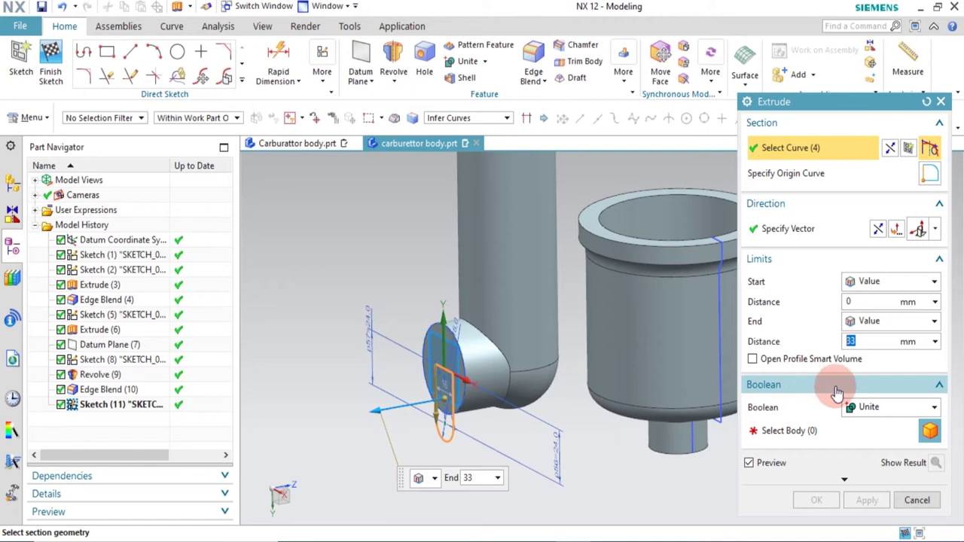
click(877, 228)
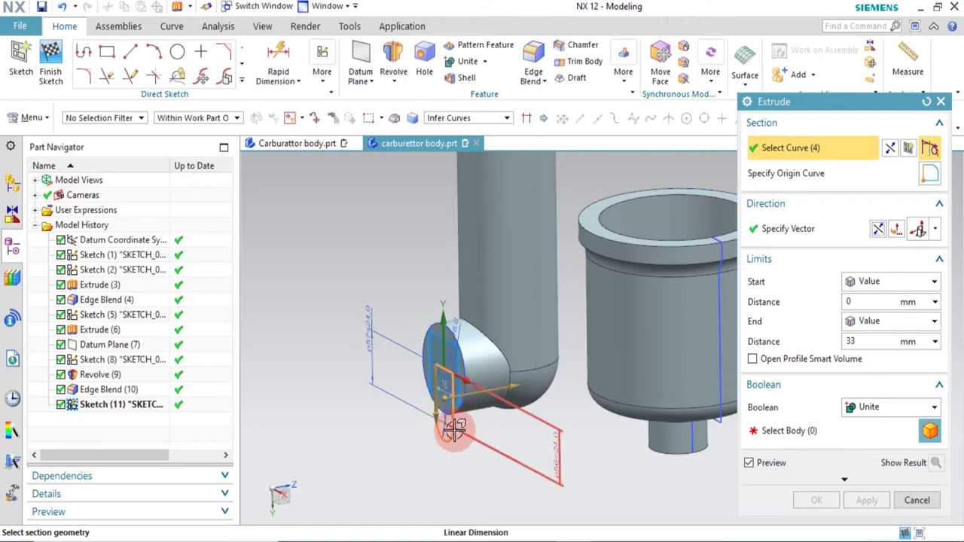
click(879, 418)
click(873, 423)
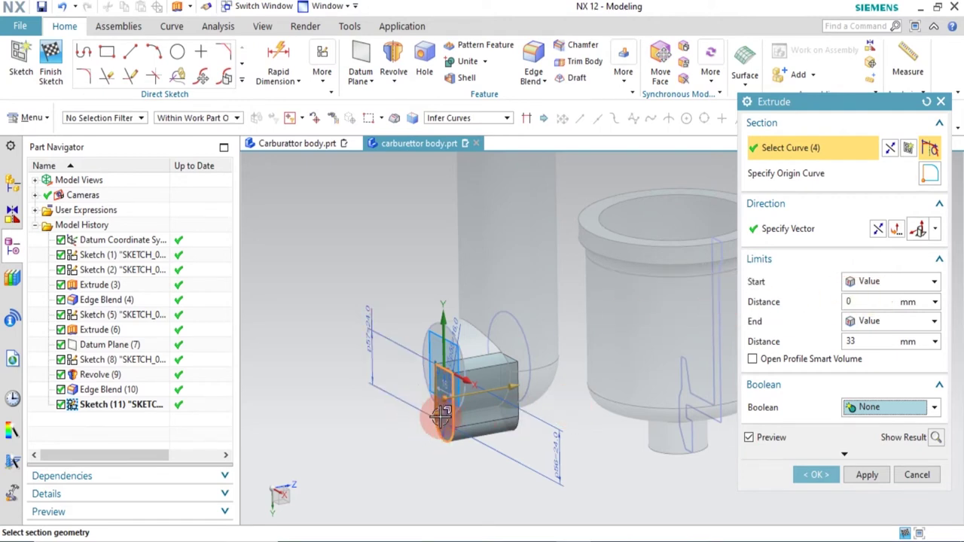
Extrude the profile from a start distance of 33-18 mm until the selected outer face of the bowl
click(866, 281)
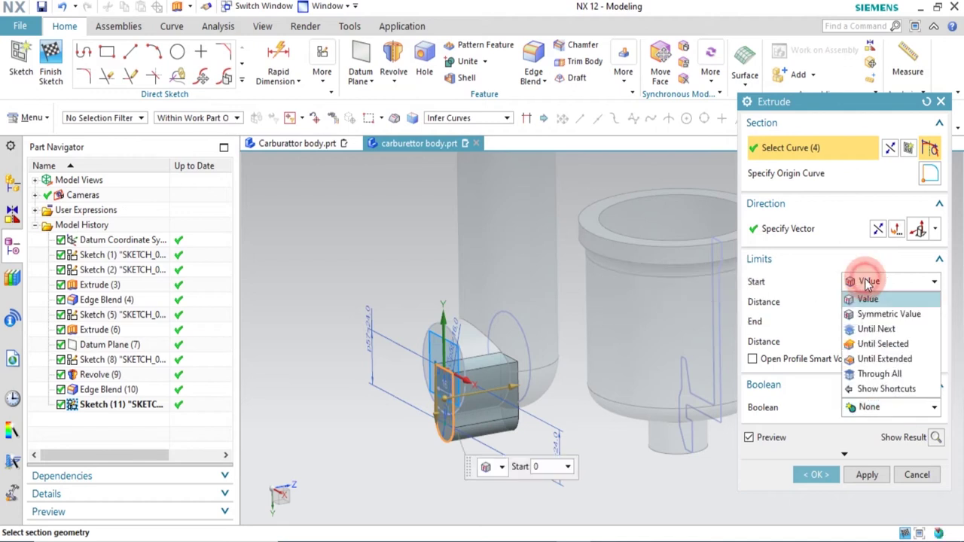
click(868, 299)
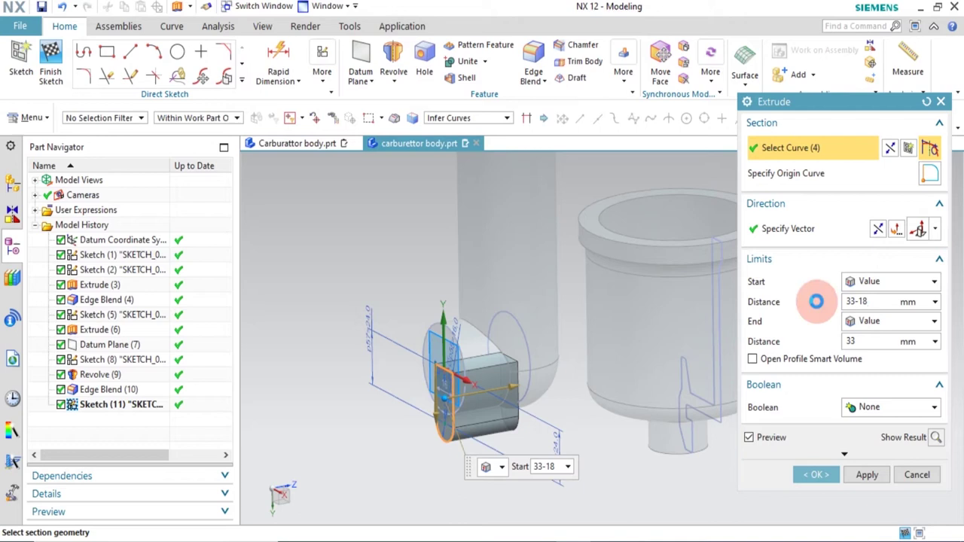
drag(881, 341, 835, 344)
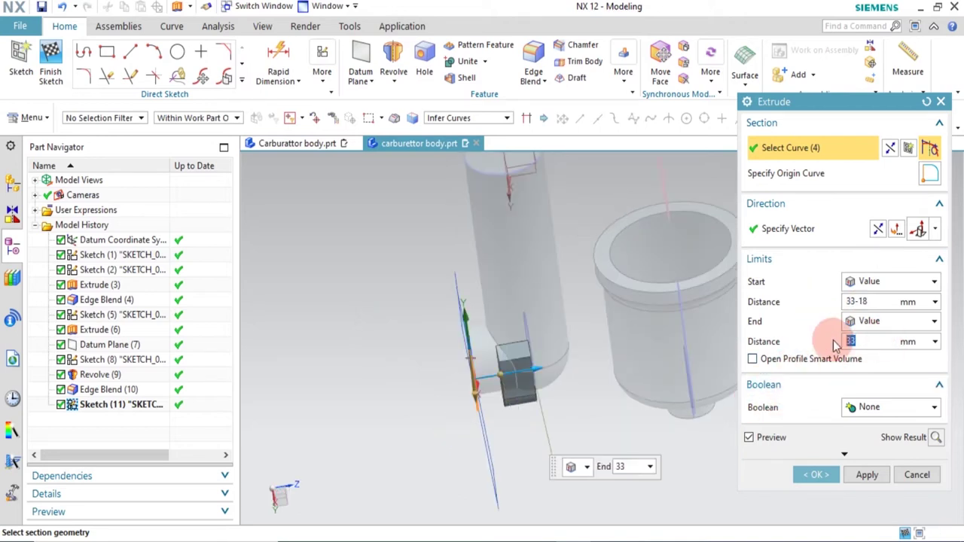
click(877, 324)
click(866, 385)
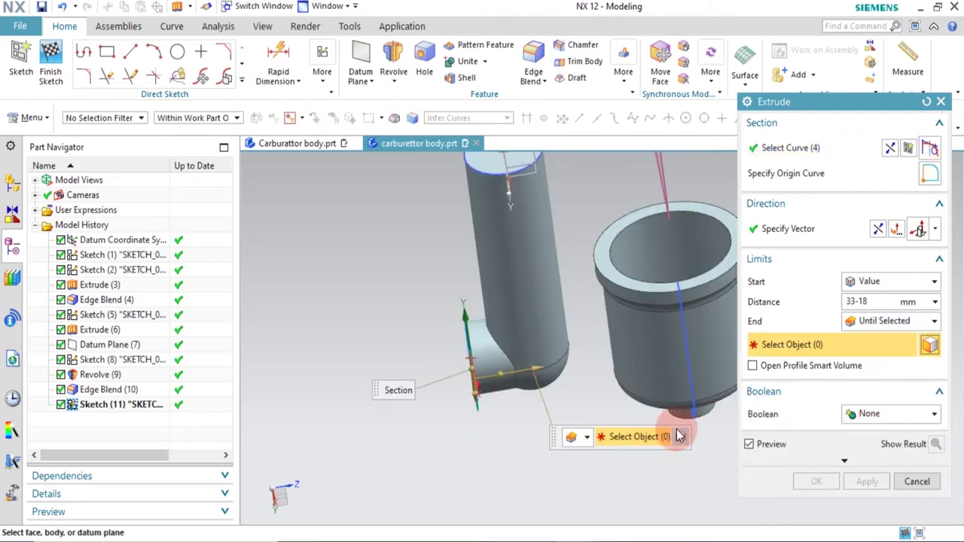
middle_drag(684, 472, 710, 459)
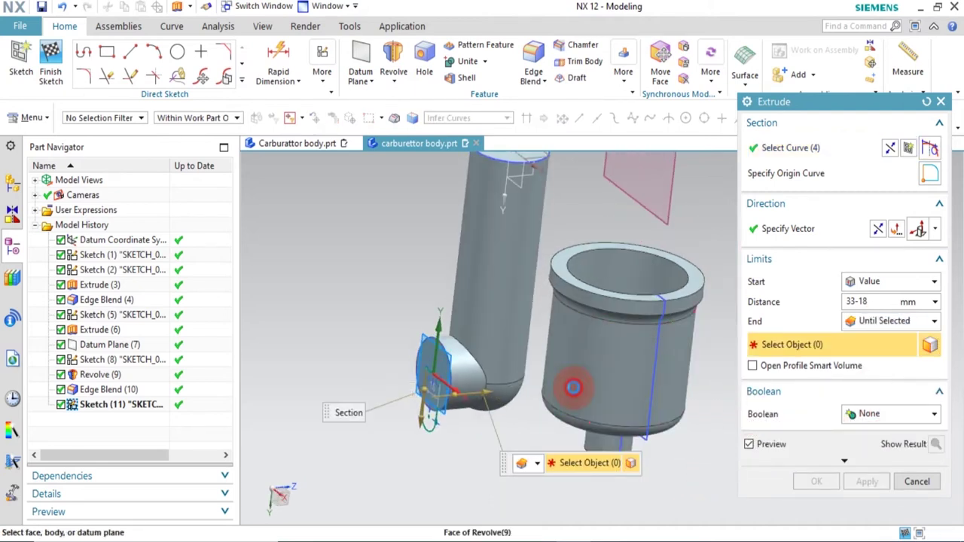
click(574, 389)
middle_click(570, 483)
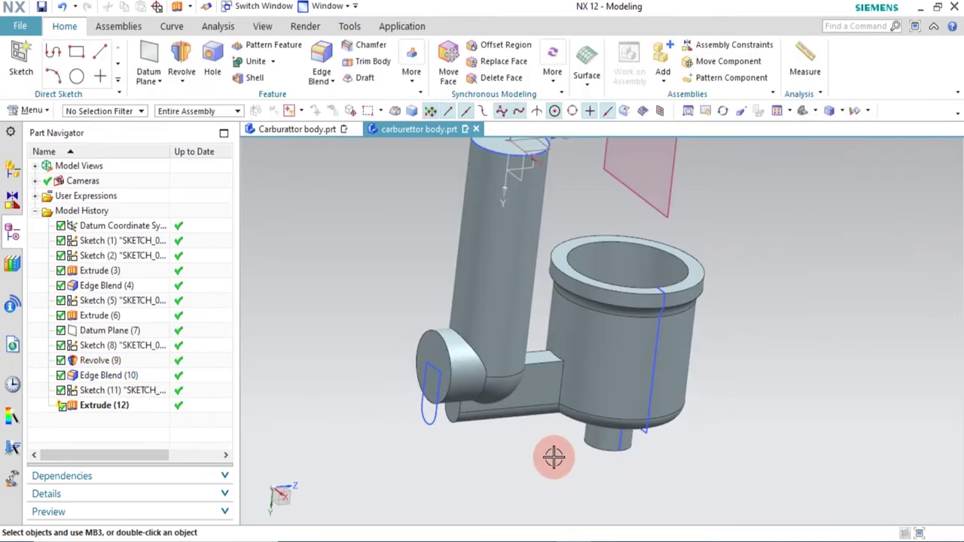
Unite the rib and the bowl with the vertical tube as the target body
middle_drag(646, 478, 638, 347)
middle_drag(704, 442, 544, 377)
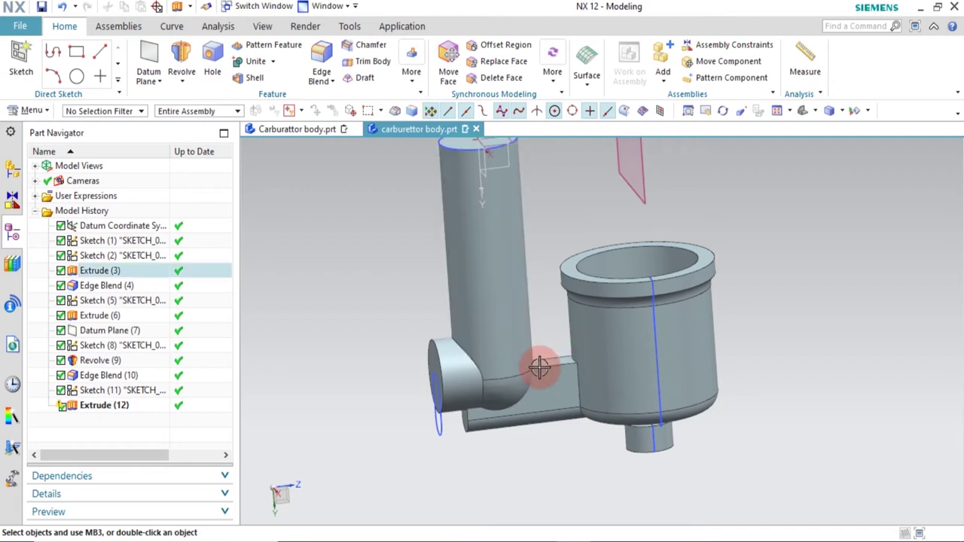
scroll(624, 398, down, 3)
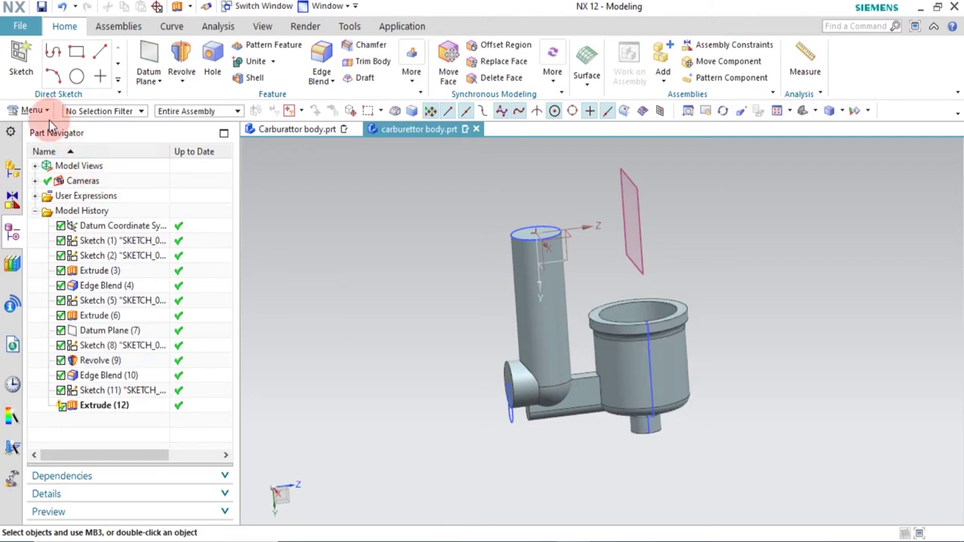
click(32, 111)
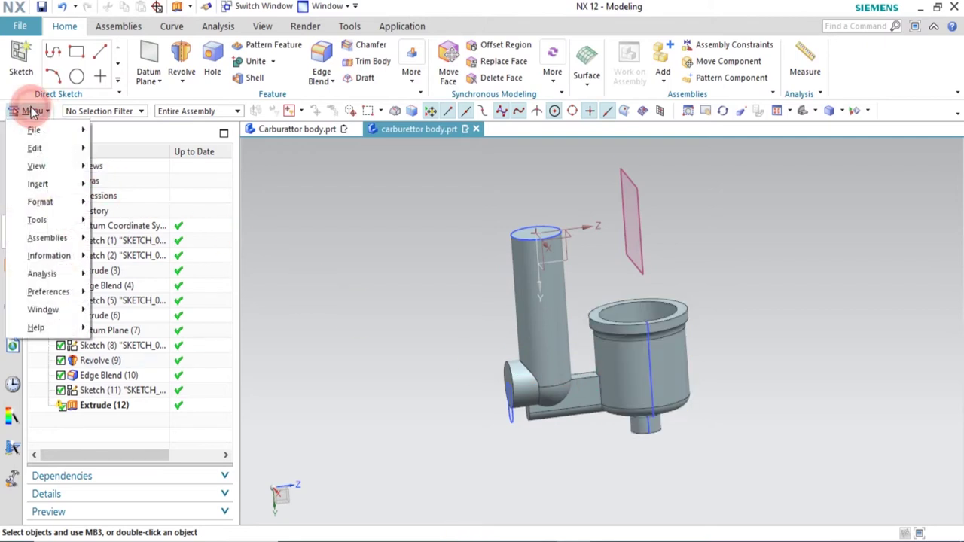
click(39, 187)
click(149, 190)
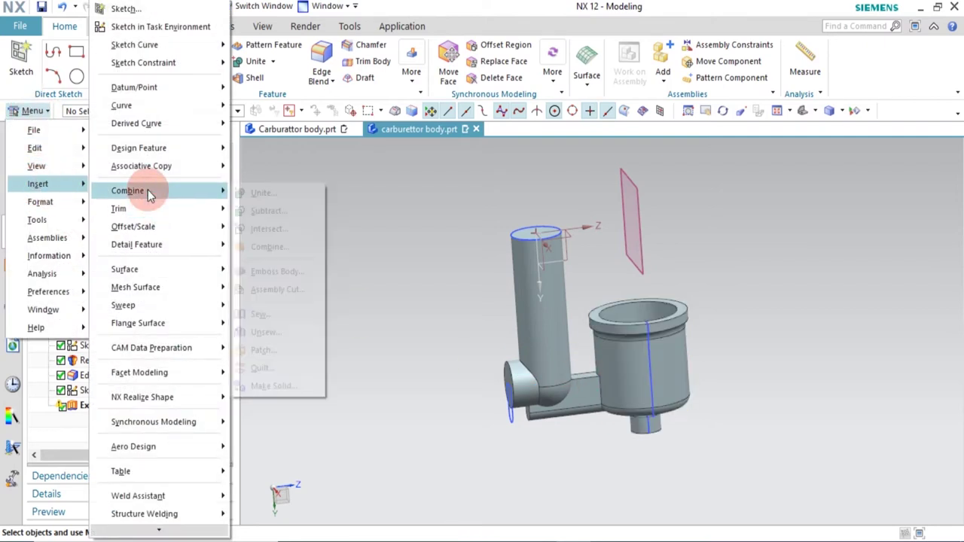
click(263, 193)
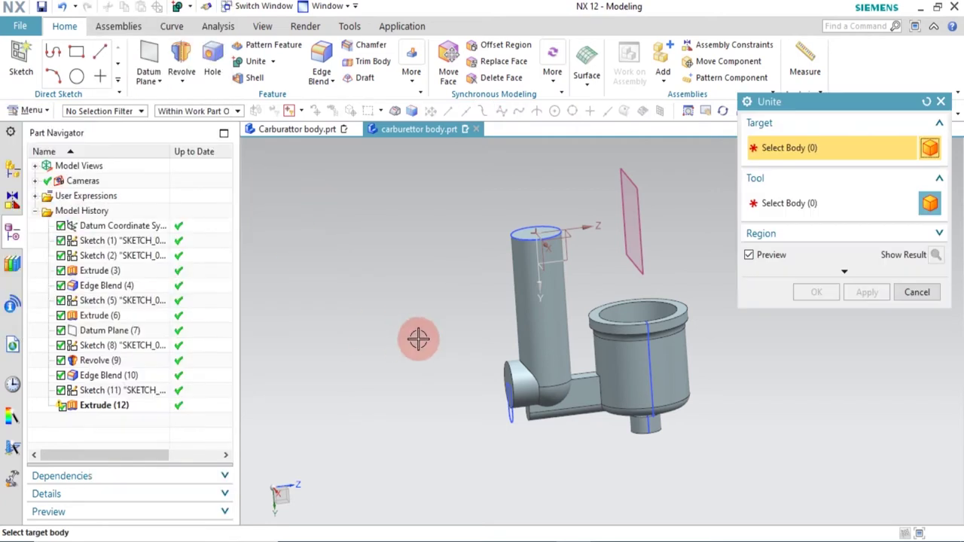
click(540, 327)
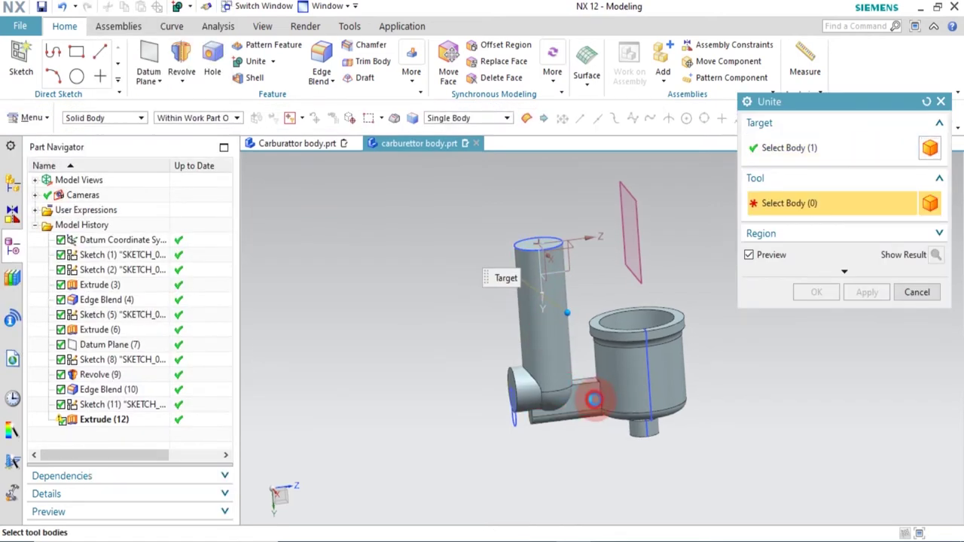
click(593, 399)
click(624, 398)
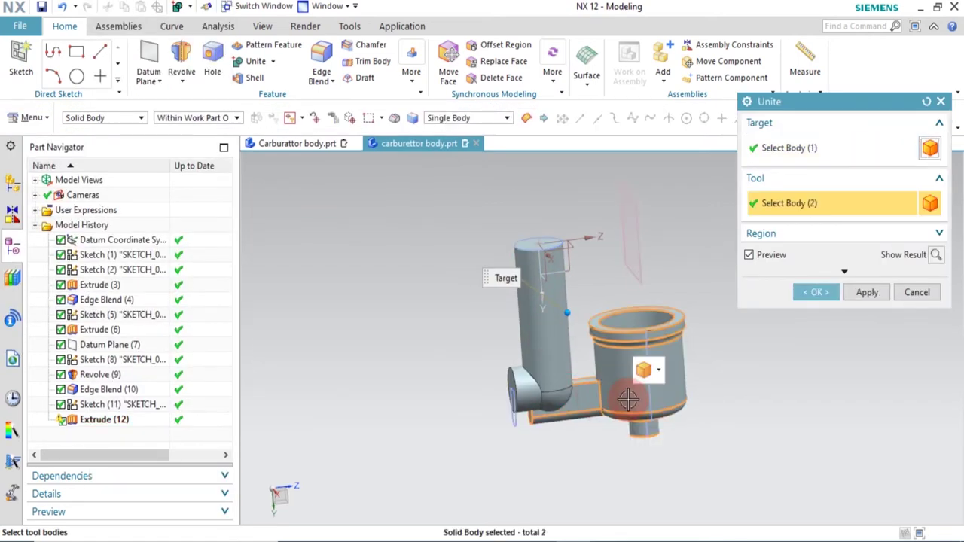
click(817, 293)
Hide all sketches in the carburettor model
middle_drag(685, 437, 561, 371)
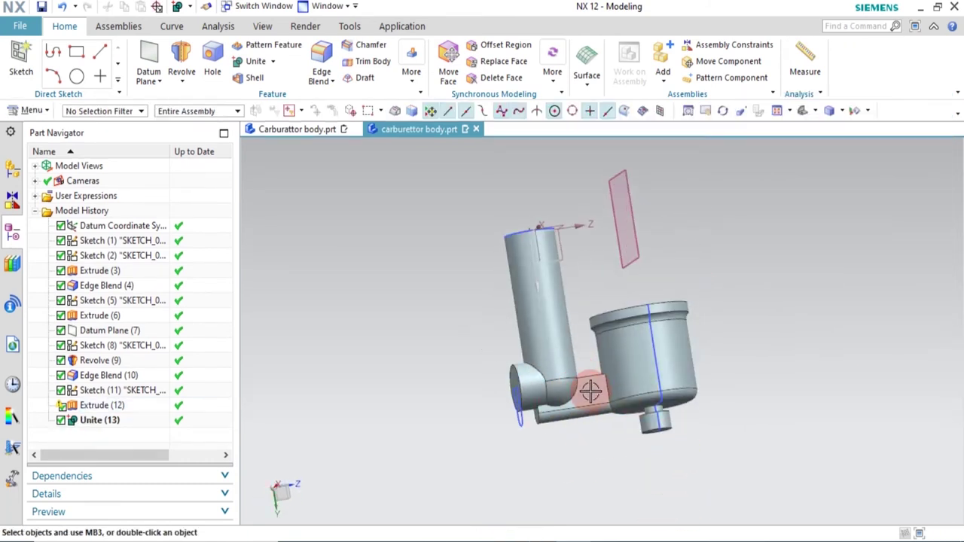
middle_drag(627, 457, 642, 471)
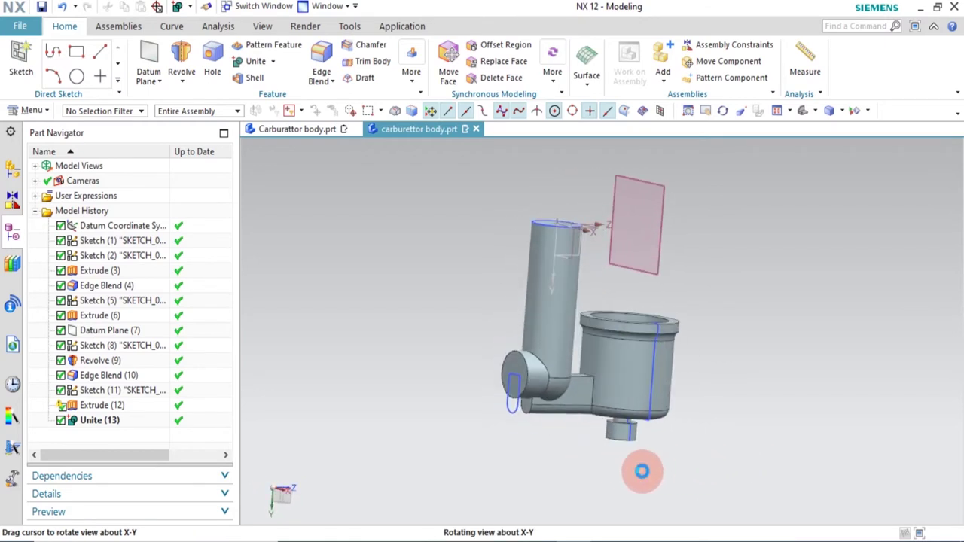
key(ctrl+shift+k)
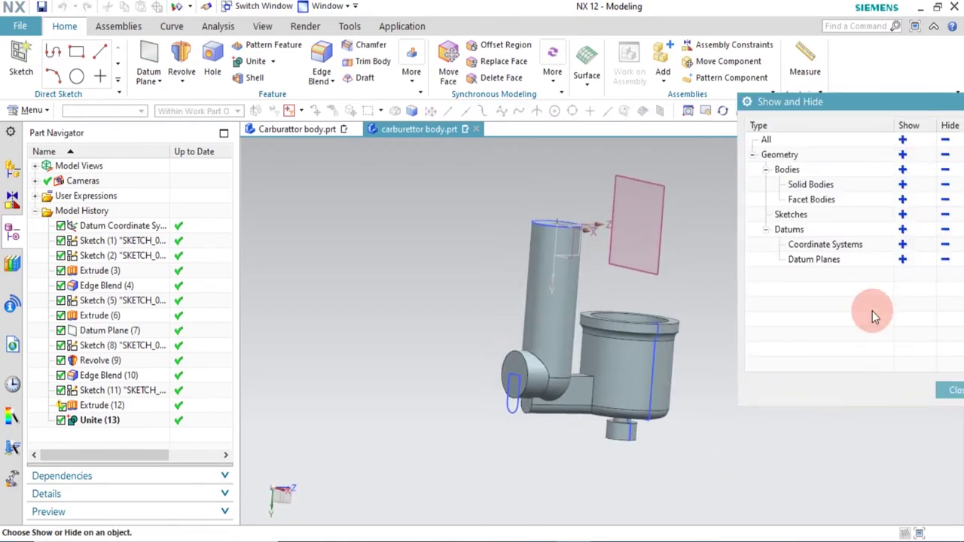
click(946, 218)
middle_drag(645, 376, 638, 372)
Check the flange in the finished Carburattor body.prt and create a sketch on the vertical tube's top face in carburettor body.prt
click(319, 130)
scroll(537, 290, down, 3)
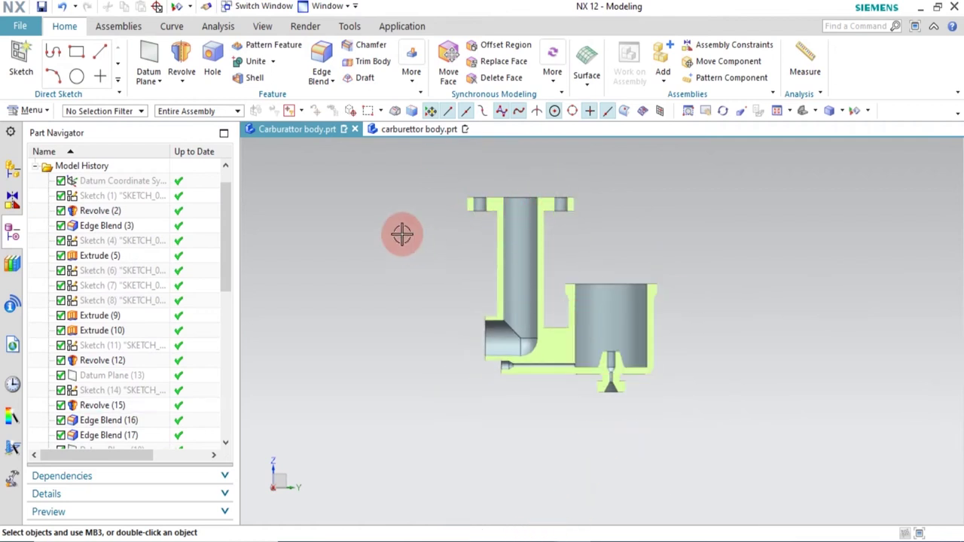
click(402, 130)
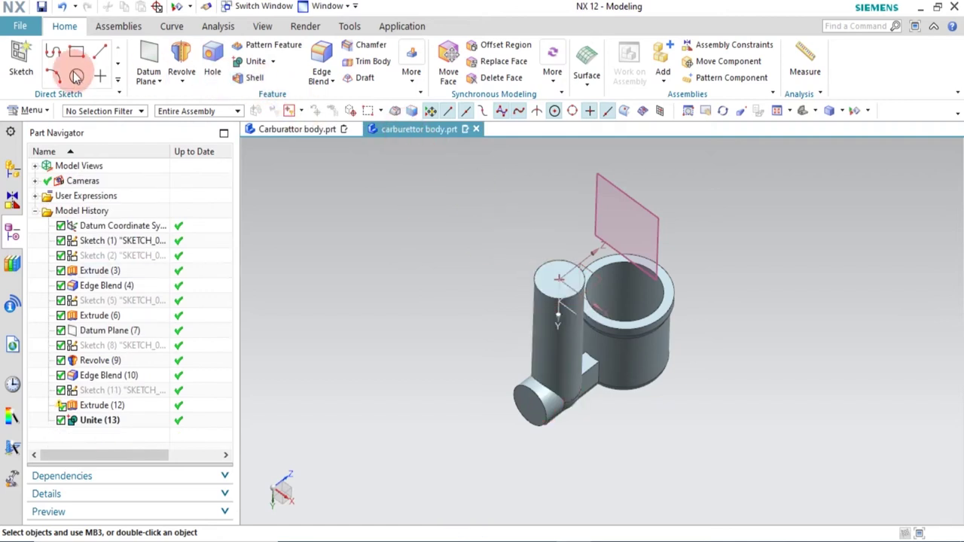
click(21, 60)
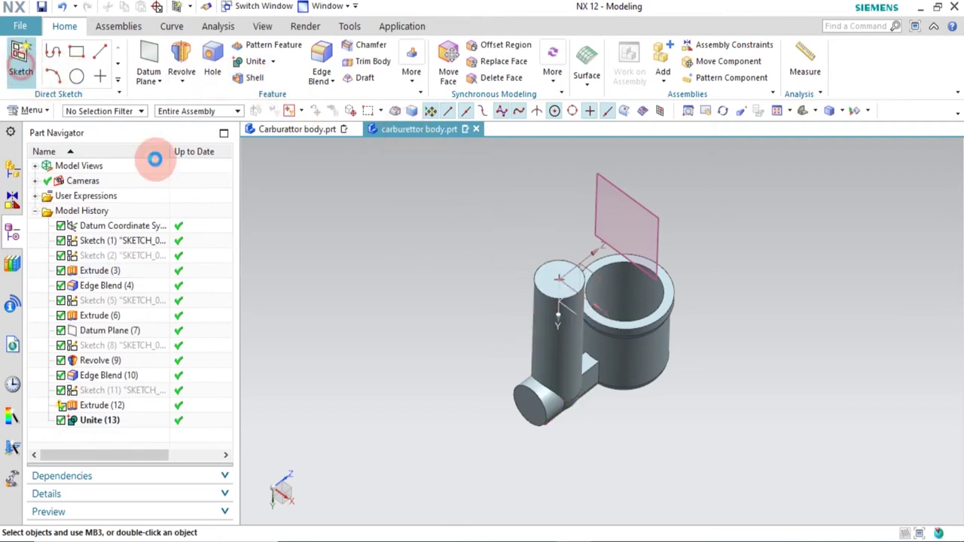
click(548, 283)
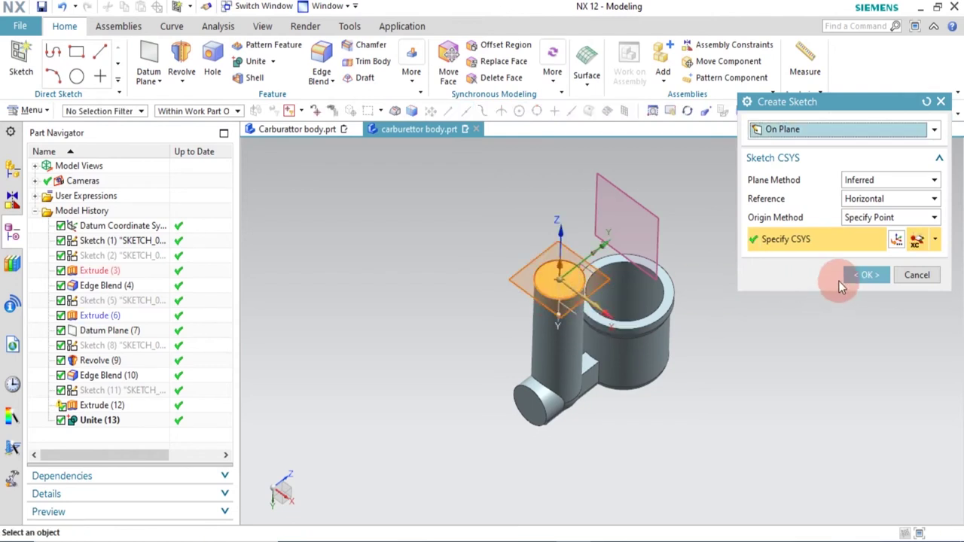
click(866, 275)
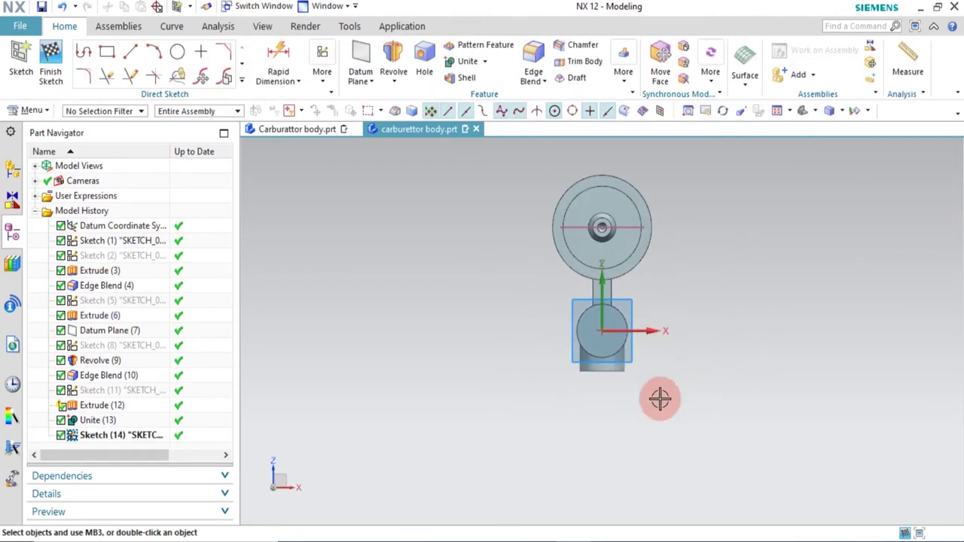
mouse_move(687, 282)
middle_down()
mouse_move(691, 189)
mouse_move(627, 198)
mouse_move(645, 229)
middle_up()
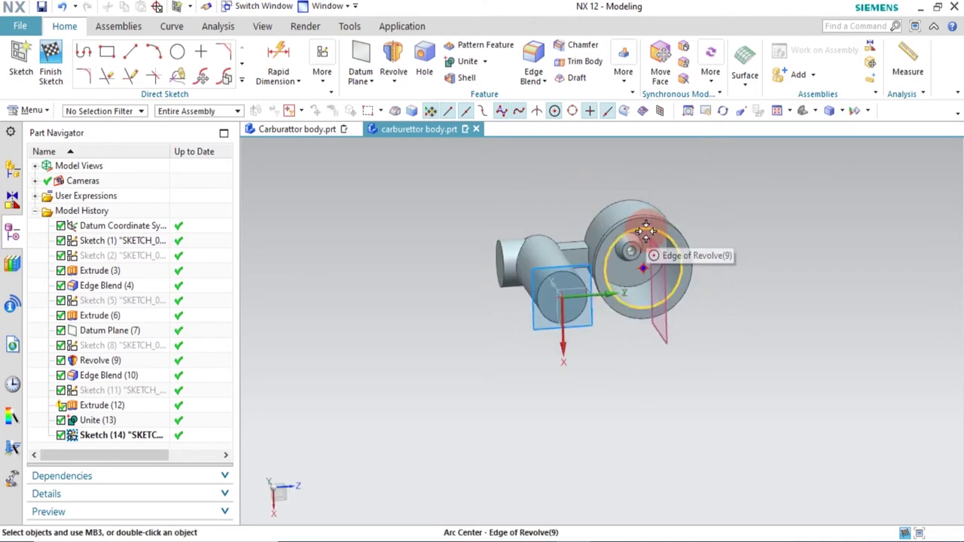
key(F8)
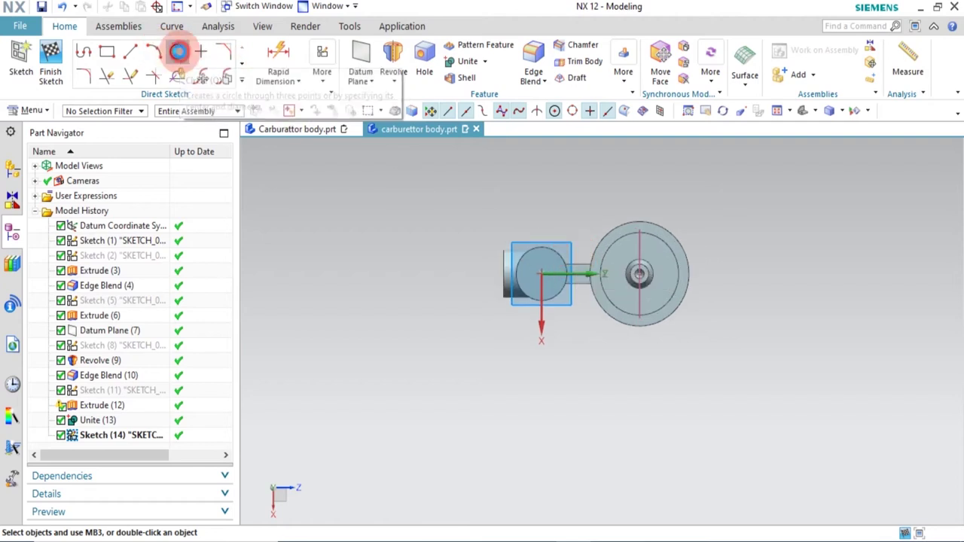
Draw two 12.5 mm diameter circles, one about 119 mm from the tube's axis beyond the side tube, the other beyond the bowl
click(178, 54)
click(412, 281)
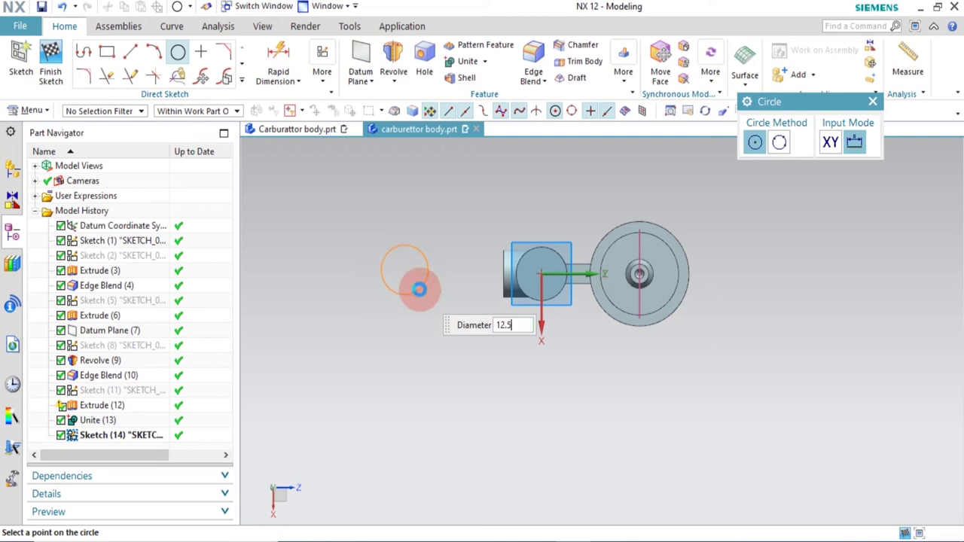
click(767, 278)
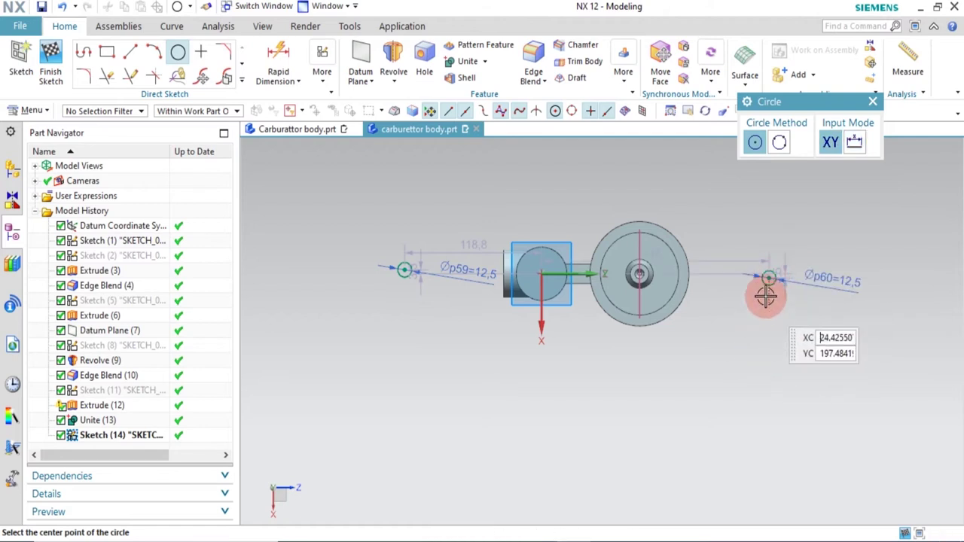
key(Escape)
Apply a vertical alignment constraint to the two circle centres and the sketch origin
click(769, 279)
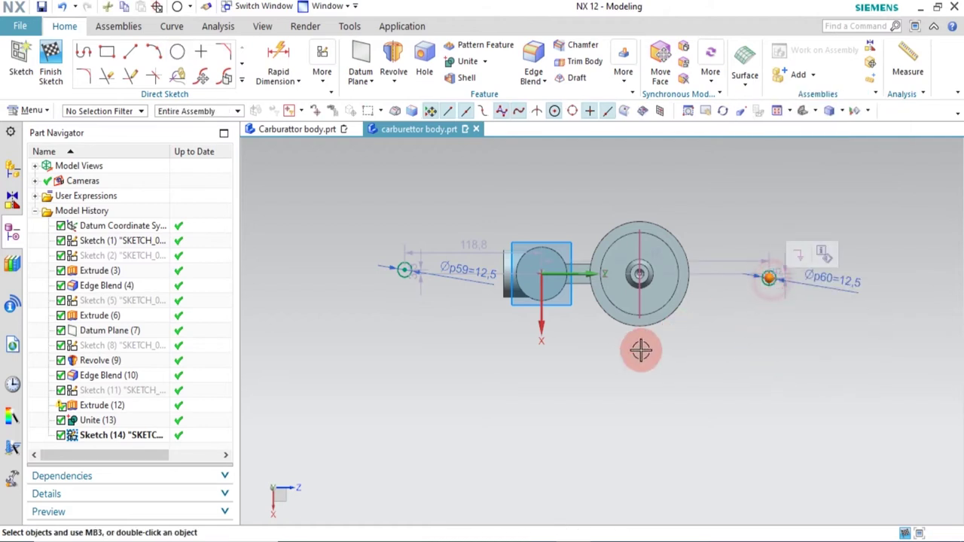
click(555, 292)
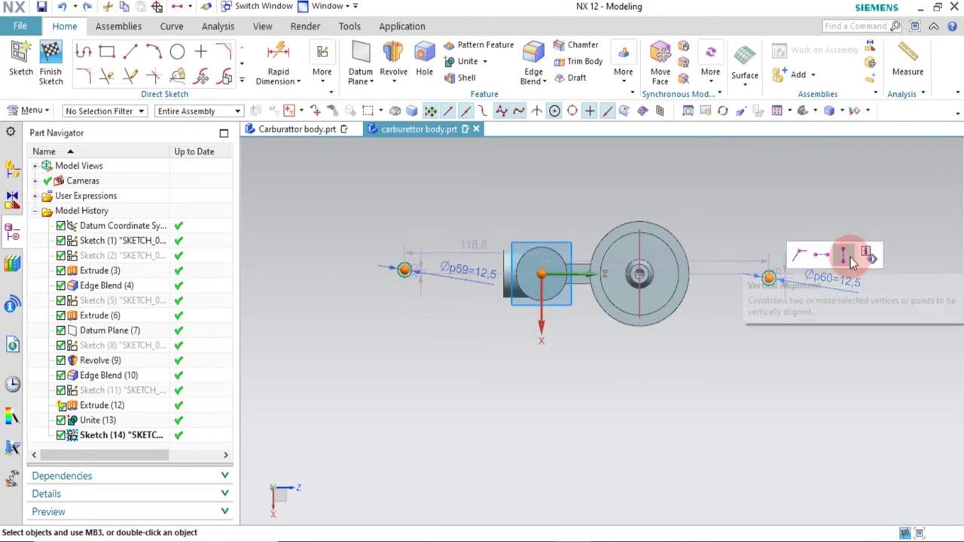
click(846, 258)
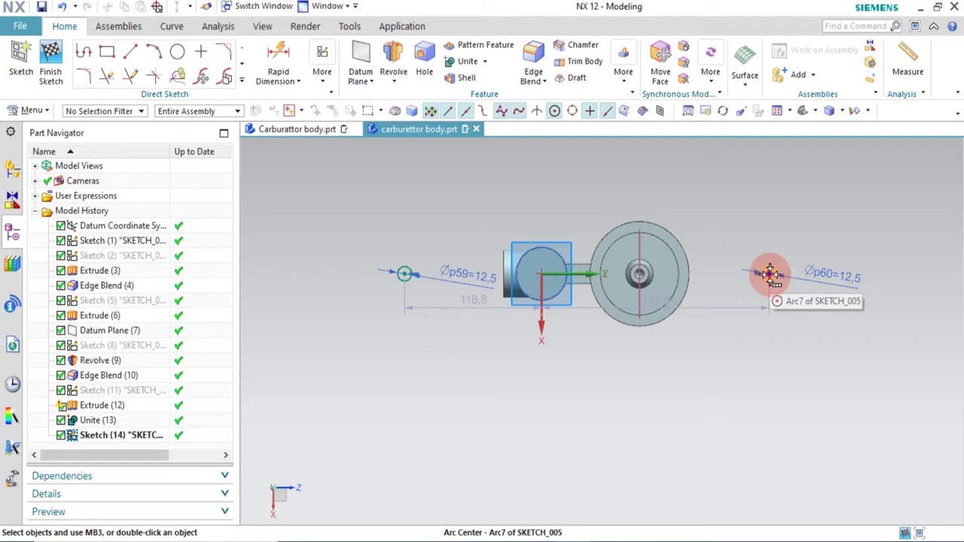
Make the two 12.5 mm circles' centres symmetric about the sketch's X axis through the vertical tube
click(320, 82)
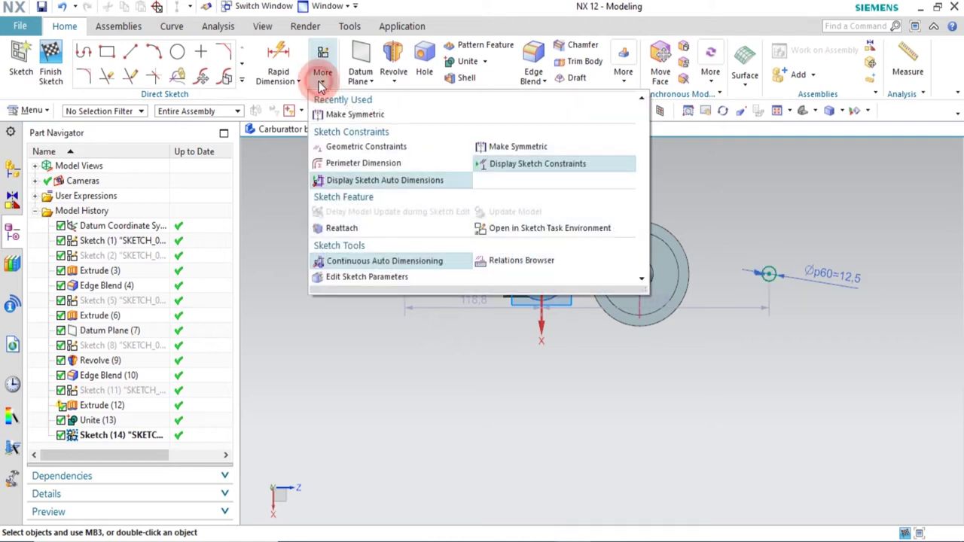
click(351, 115)
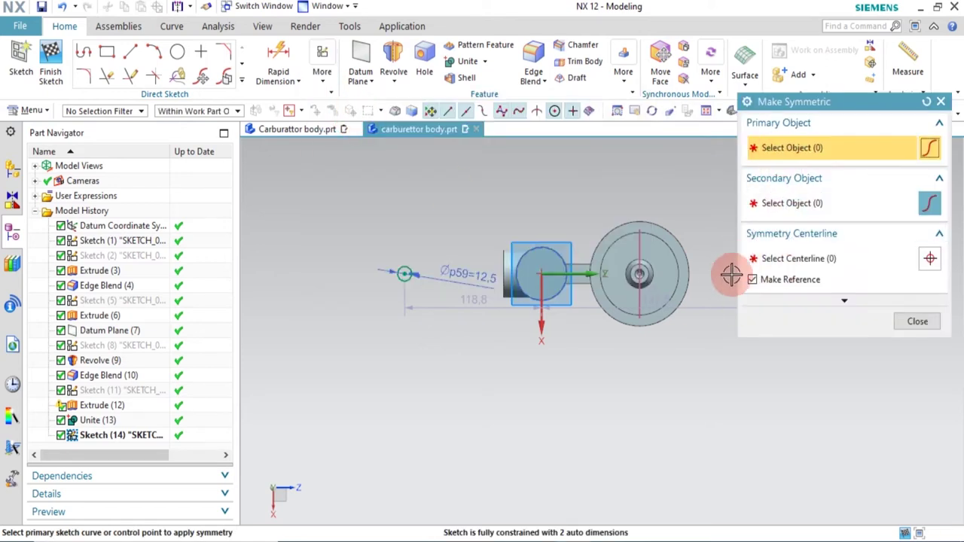
click(404, 273)
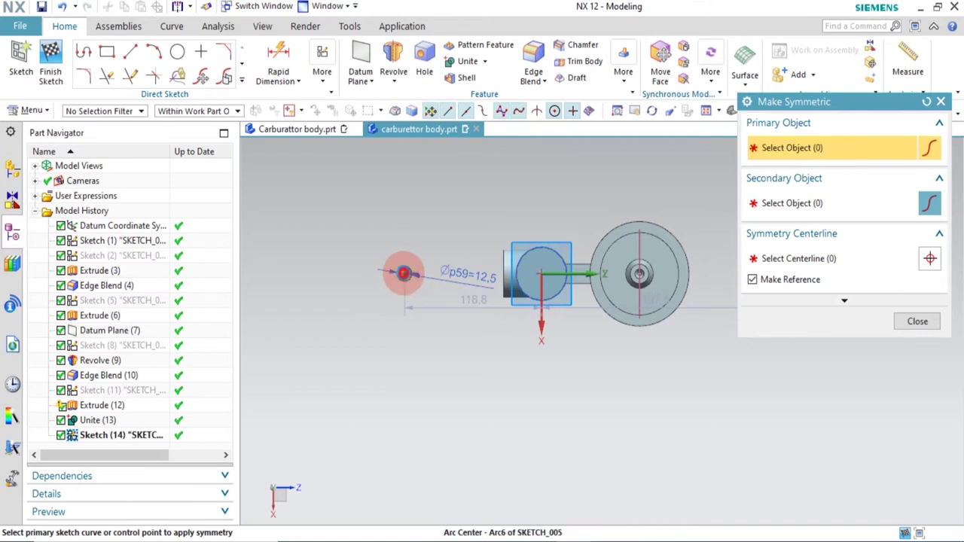
scroll(438, 324, up, 2)
scroll(437, 320, up, 1)
scroll(430, 318, down, 4)
scroll(570, 300, up, 2)
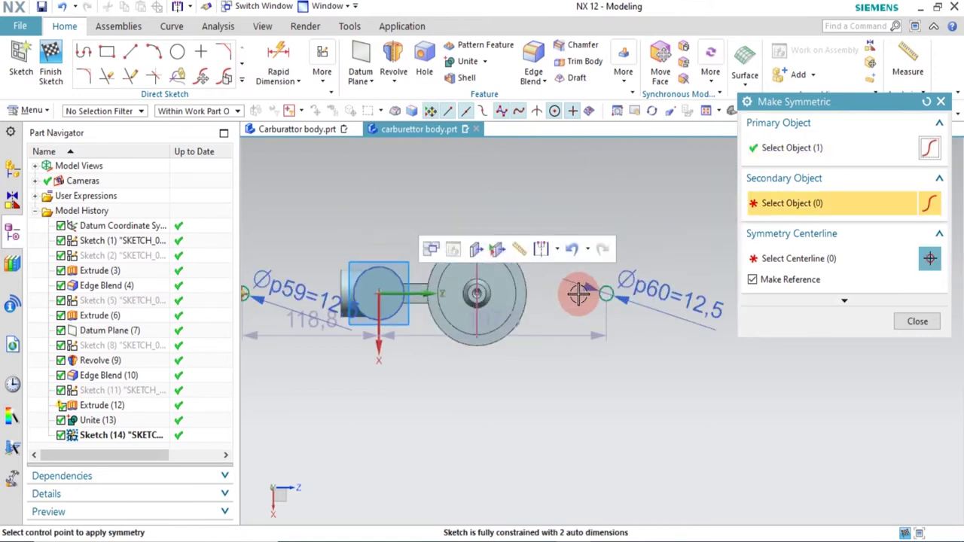
click(606, 292)
click(753, 279)
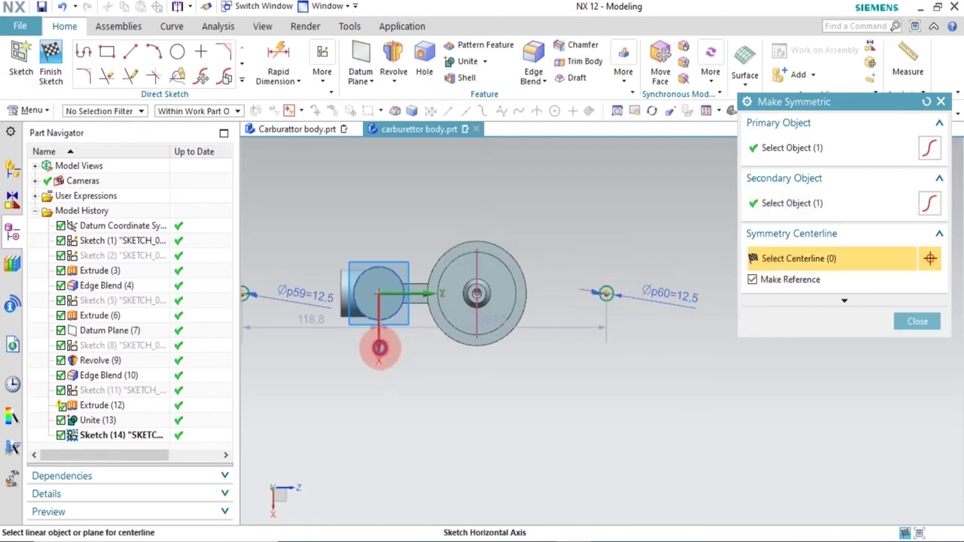
click(380, 348)
middle_click(878, 322)
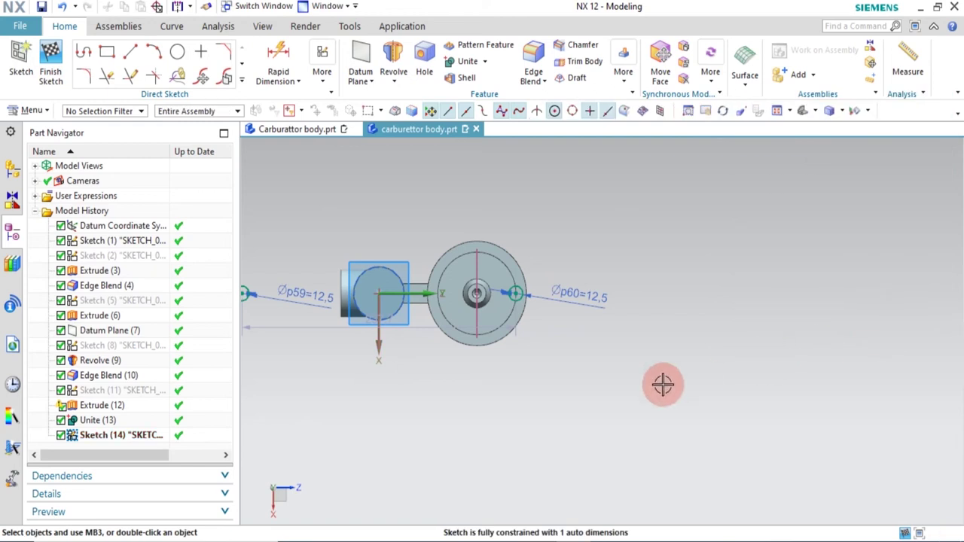
Set the centre-to-centre distance between the two 12.5 mm circles to 76 mm
scroll(663, 383, down, 2)
scroll(563, 370, down, 2)
scroll(361, 344, up, 1)
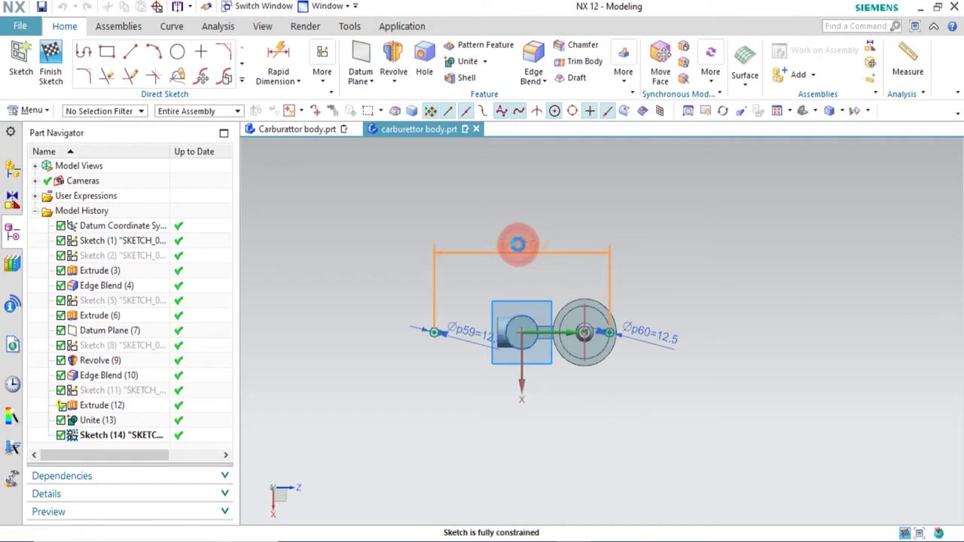
click(518, 244)
text(76)
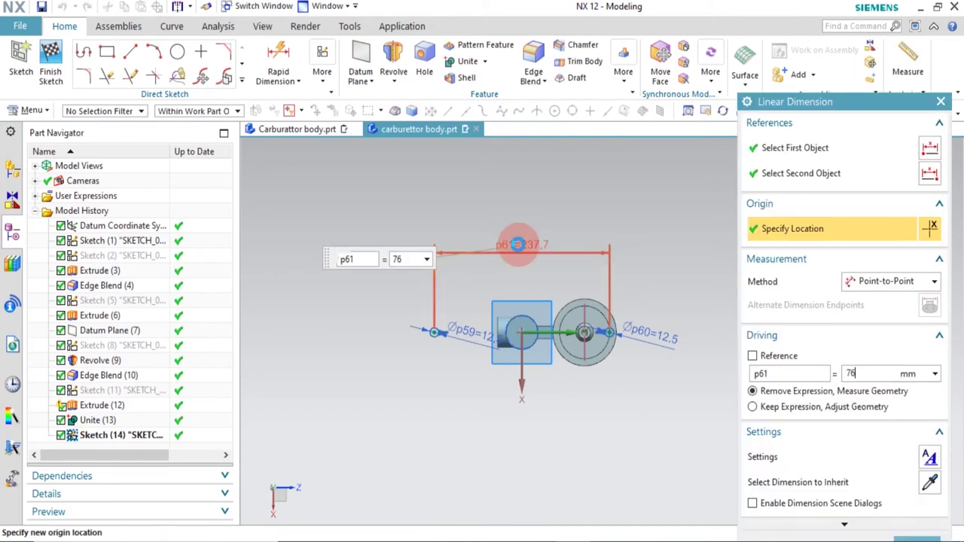
key(Return)
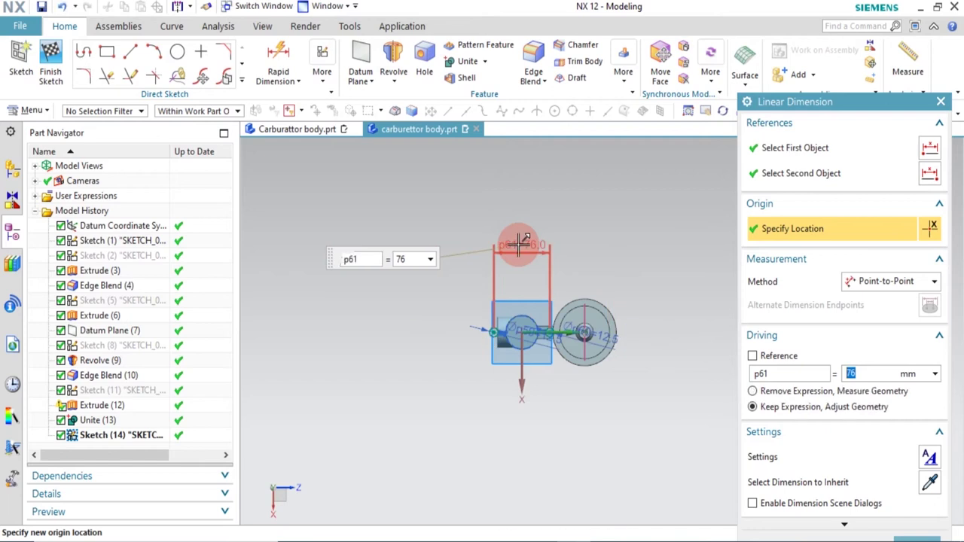
click(941, 102)
Begin a circle concentric with the 12.5 mm circle on the side-tube side, at XC 0, YC -38
scroll(544, 345, up, 4)
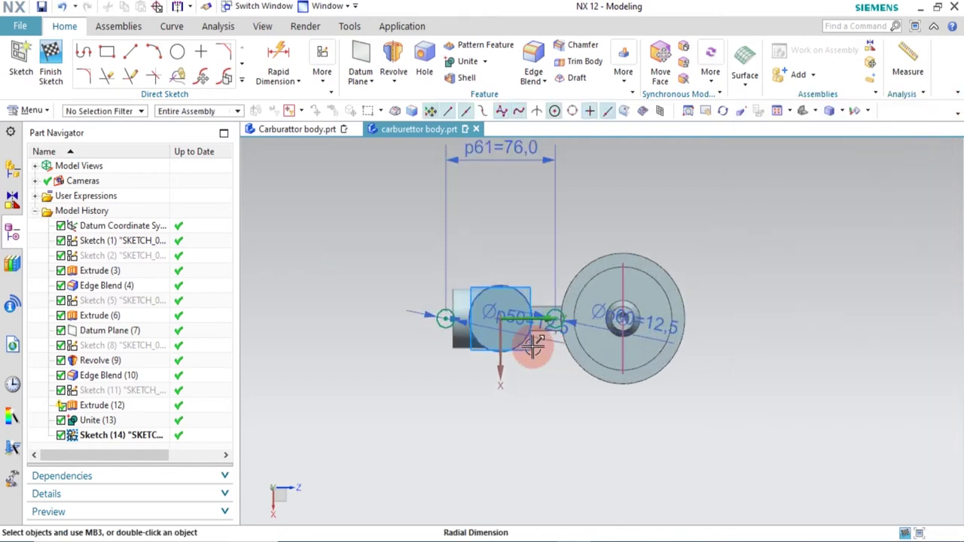
scroll(469, 344, up, 1)
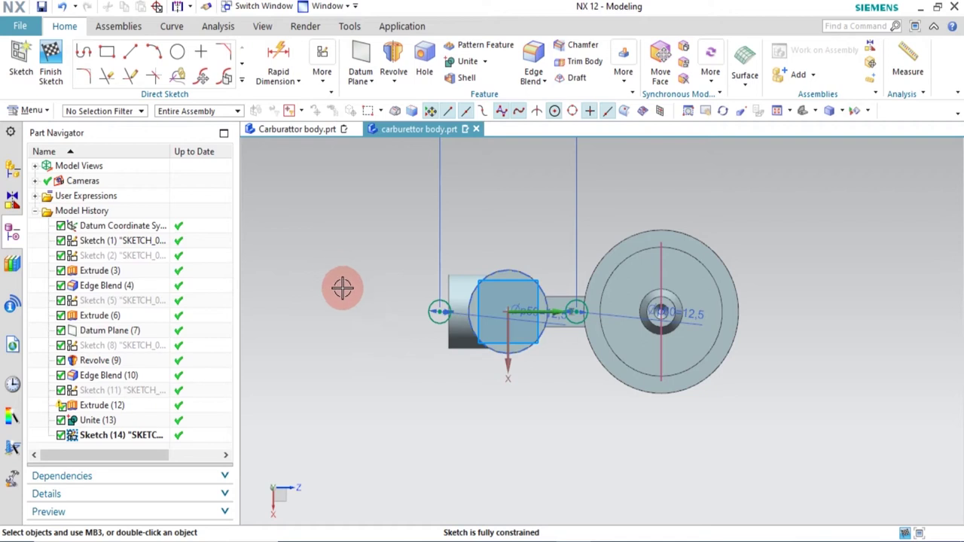
key(o)
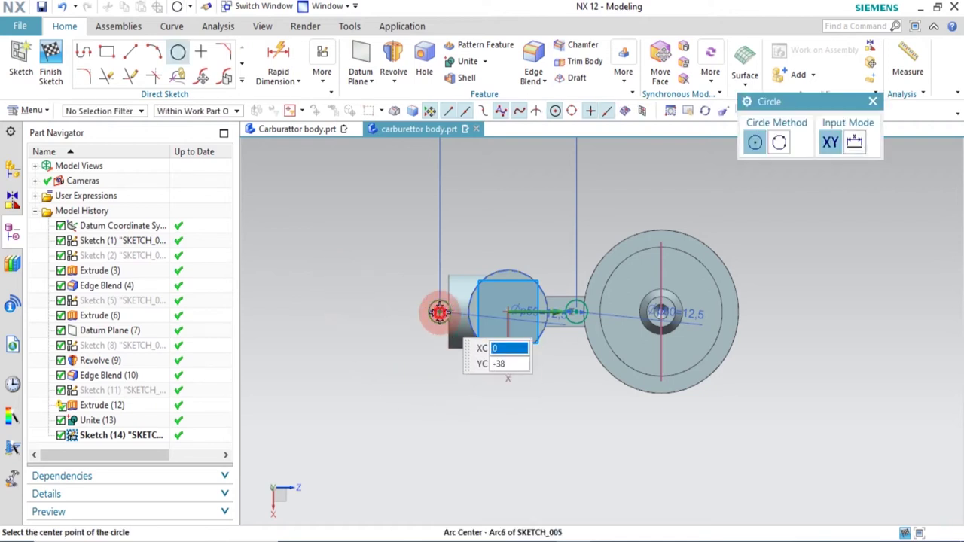
Draw a 24 mm diameter circle concentric with each of the two small 12.5 mm circles
click(439, 312)
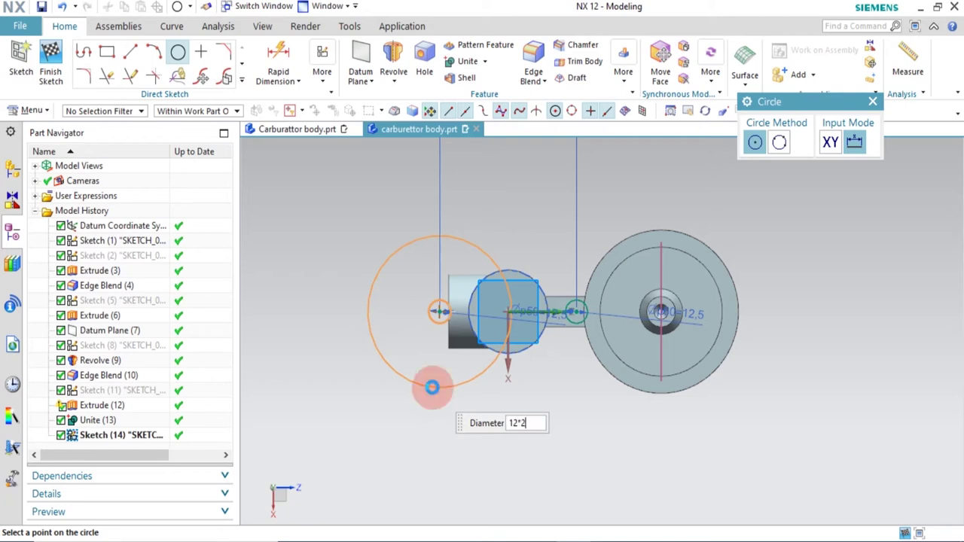
click(577, 311)
key(Escape)
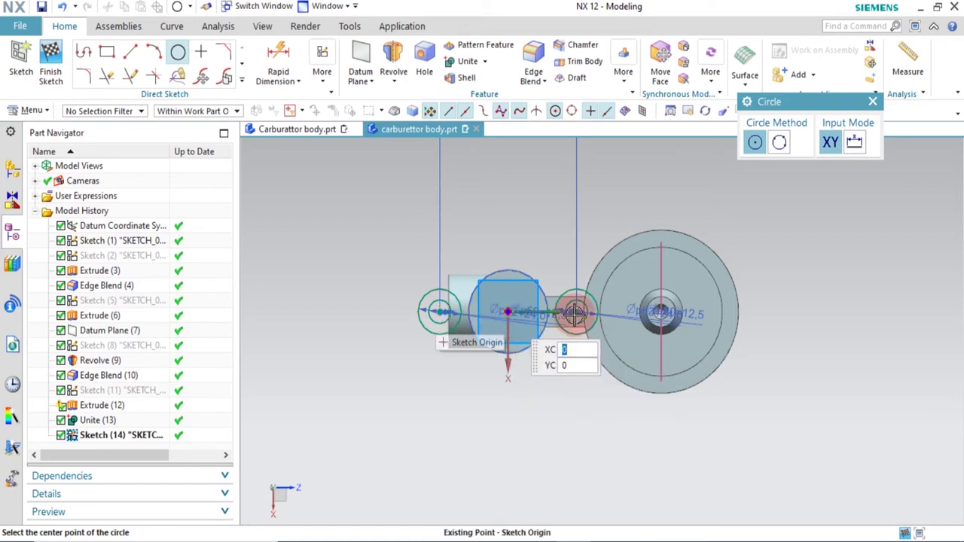
Draw a 52 mm diameter circle centred on the sketch origin
click(507, 313)
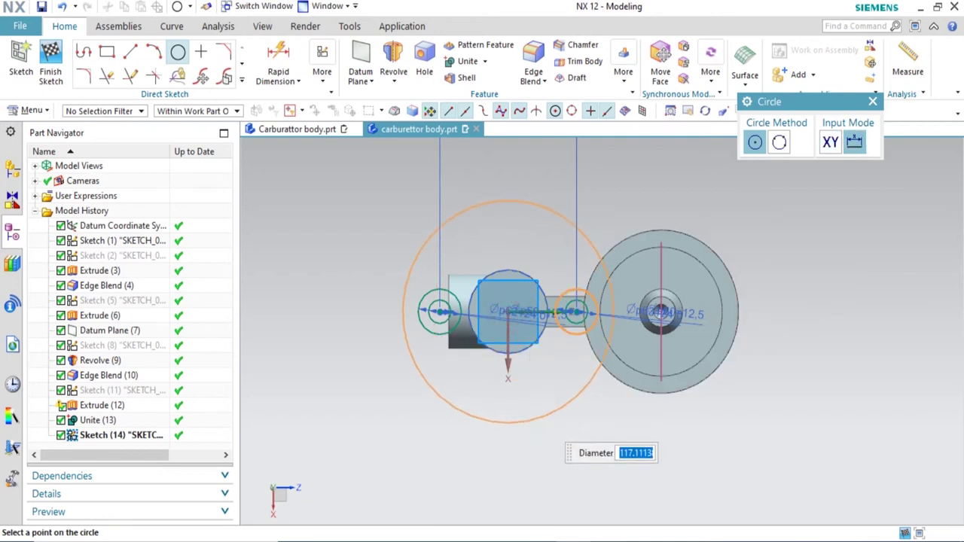
text(26*2)
key(Return)
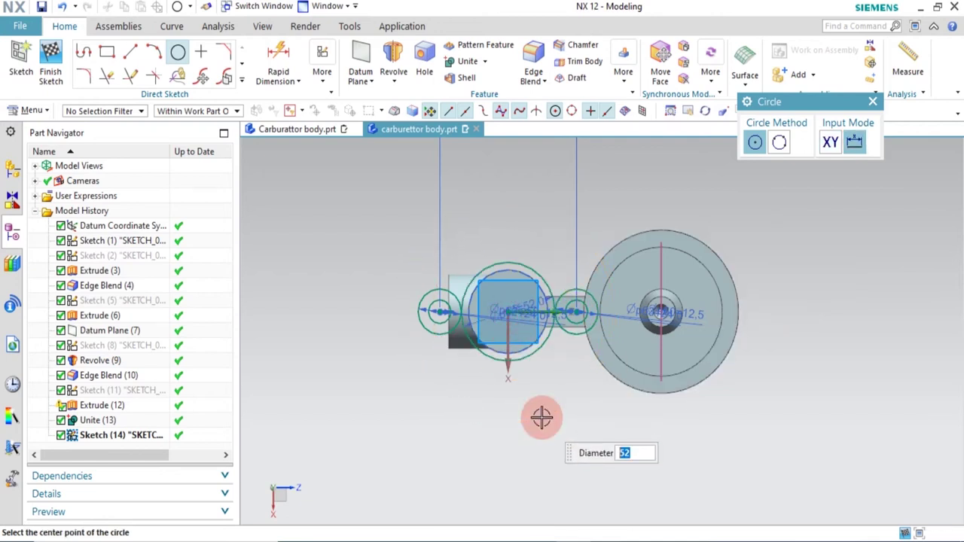
key(Escape)
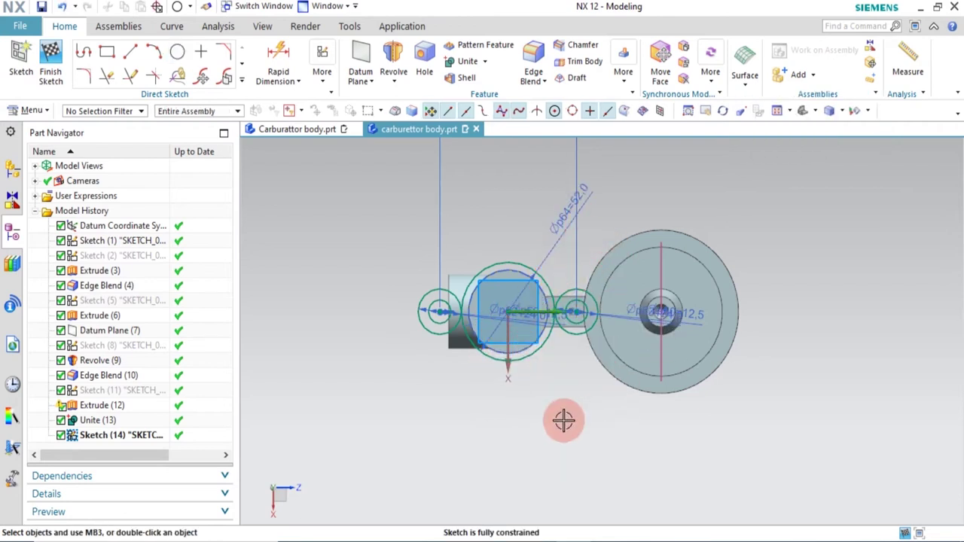
Hide all PMI objects to clear the dimensions from the sketch view
scroll(520, 282, up, 1)
scroll(520, 297, up, 3)
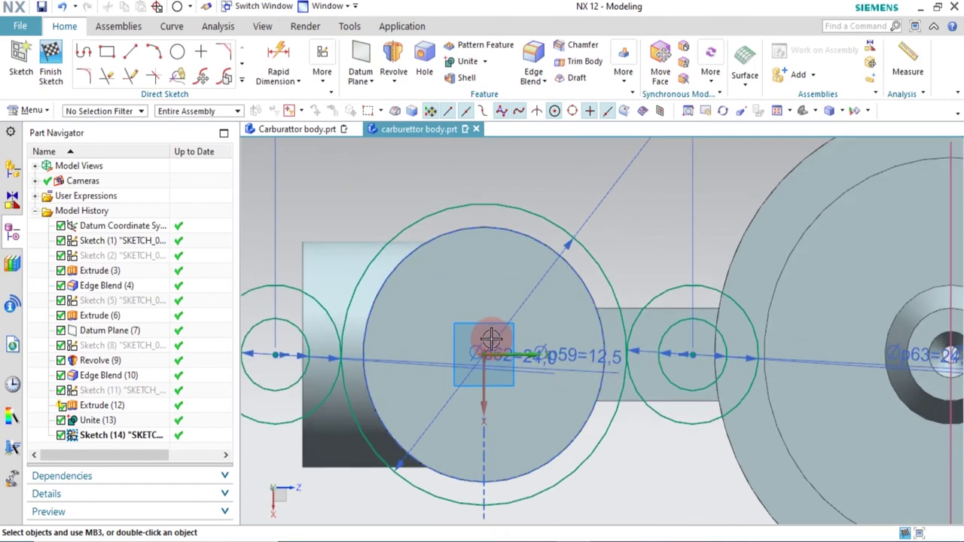
key(ctrl+w)
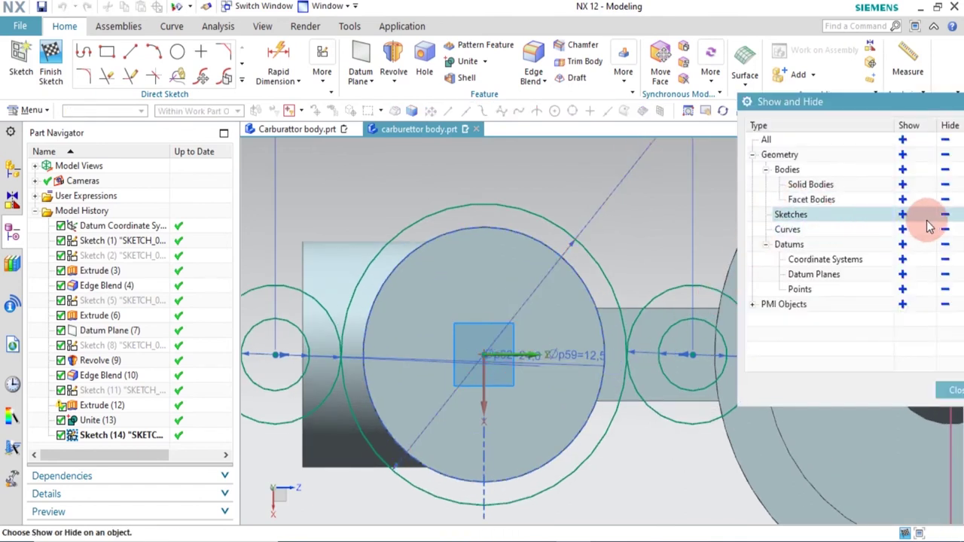
click(945, 305)
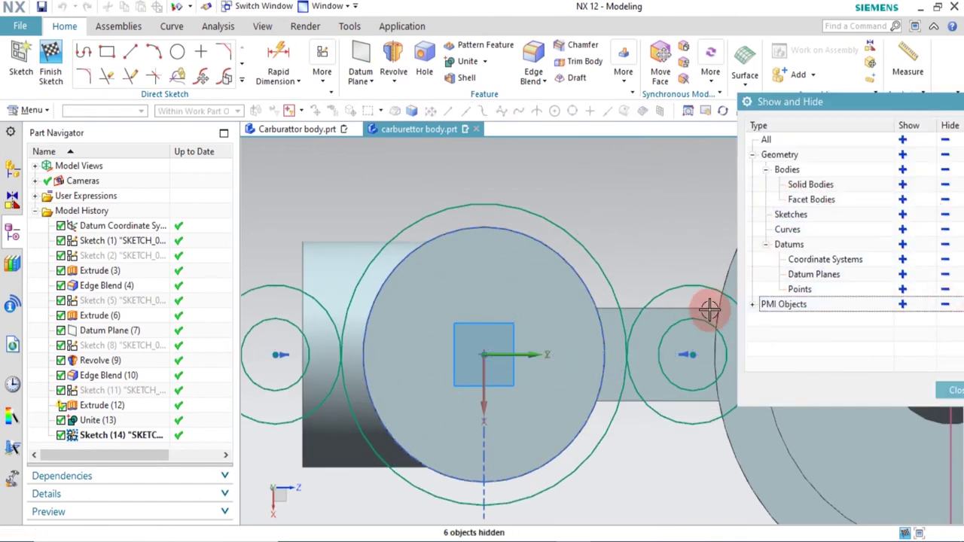
key(Escape)
Draw two separate slanted lines above the circles, about 61 mm long on the left and 55 mm on the right
scroll(650, 276, up, 2)
scroll(666, 253, down, 2)
scroll(666, 253, down, 2)
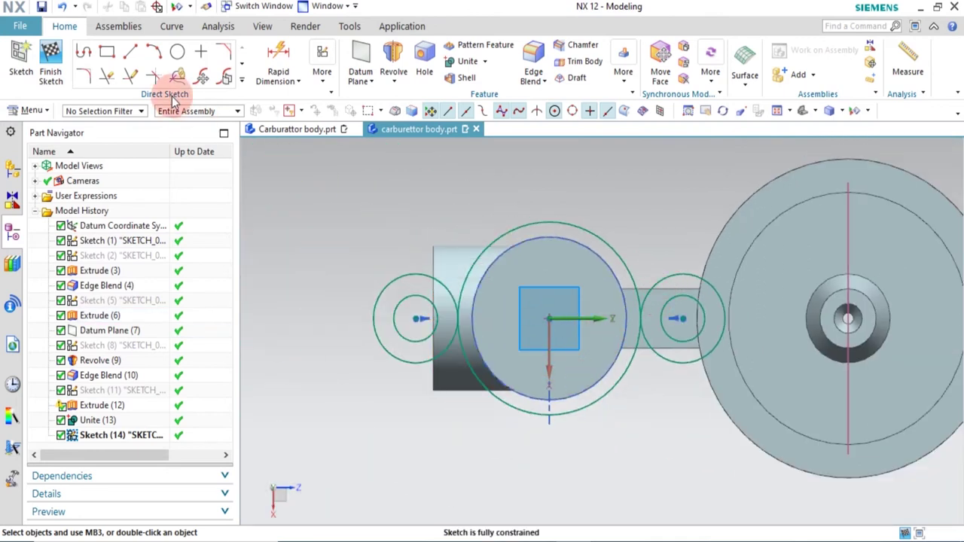
click(131, 54)
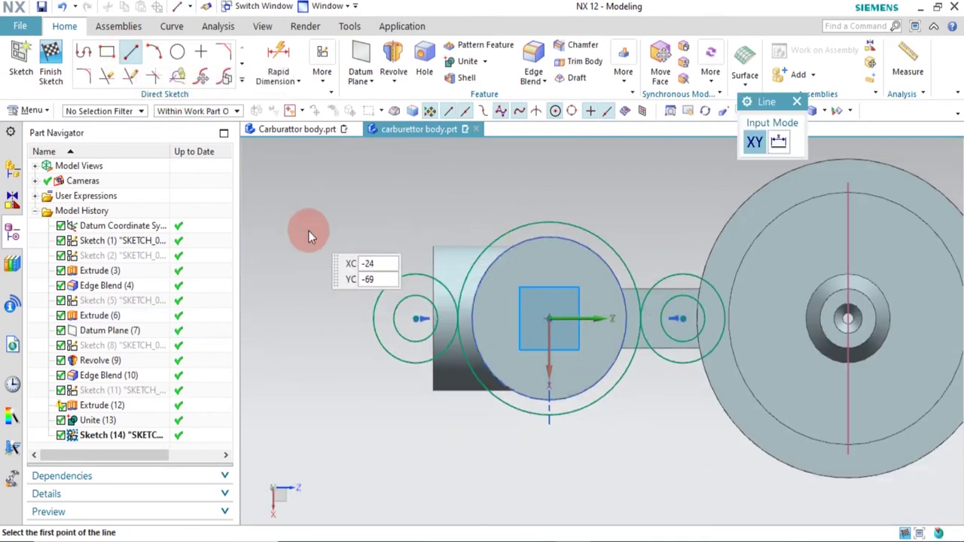
click(293, 247)
click(499, 190)
click(597, 189)
click(772, 276)
key(Escape)
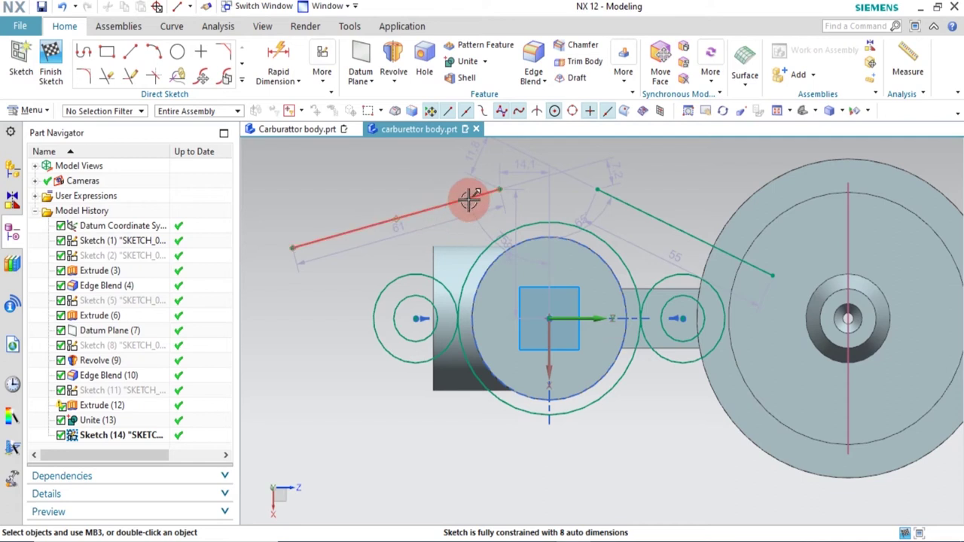
Make the upper-left line tangent to both the 52 mm circle and the left 24 mm circle
click(479, 207)
click(519, 227)
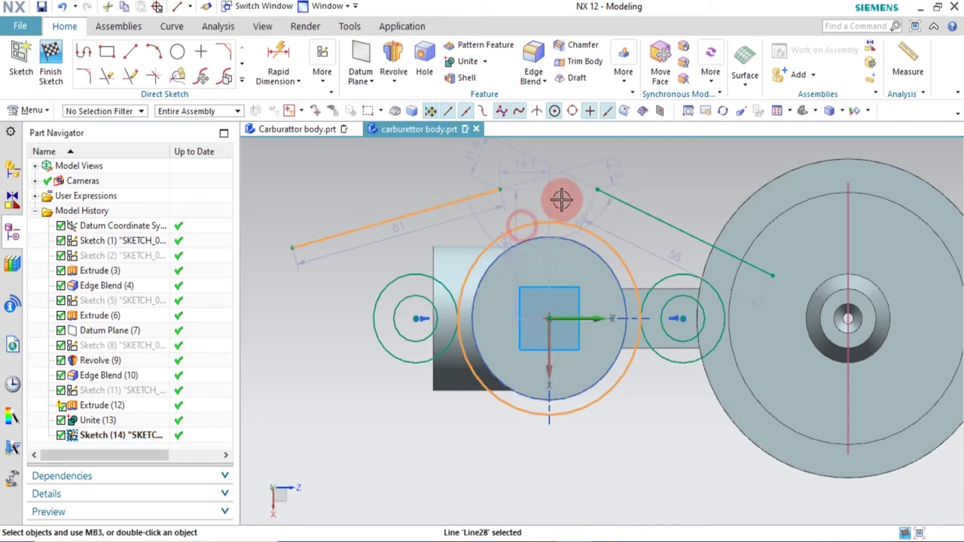
click(672, 197)
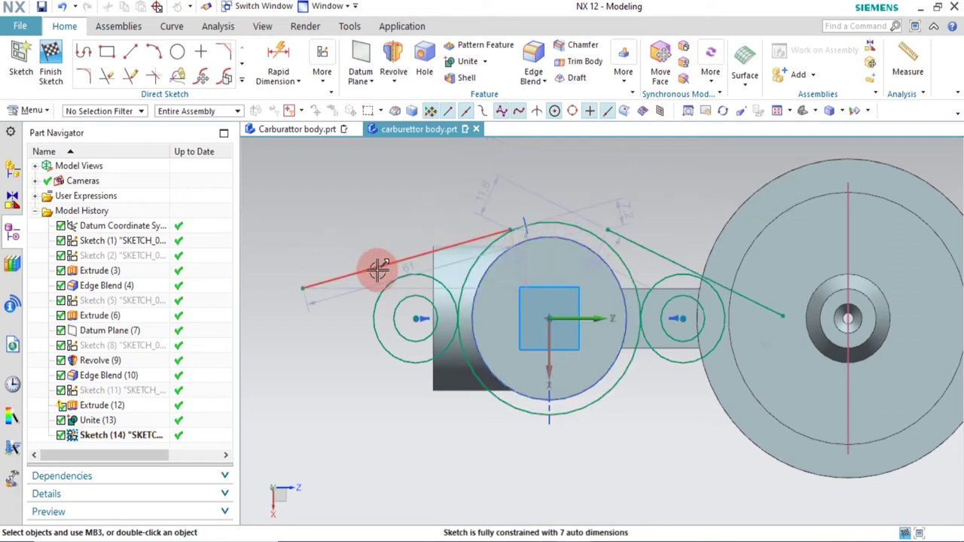
drag(510, 226, 545, 211)
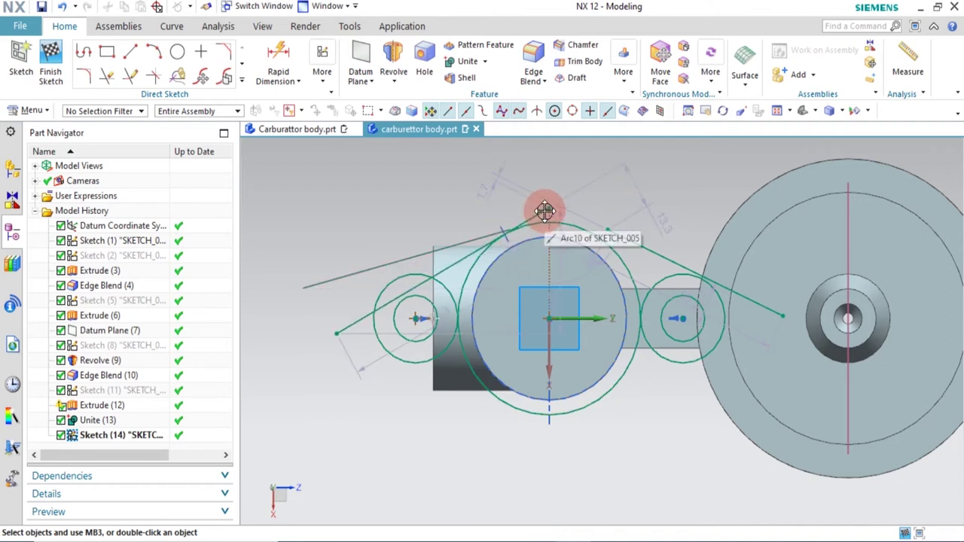
click(393, 279)
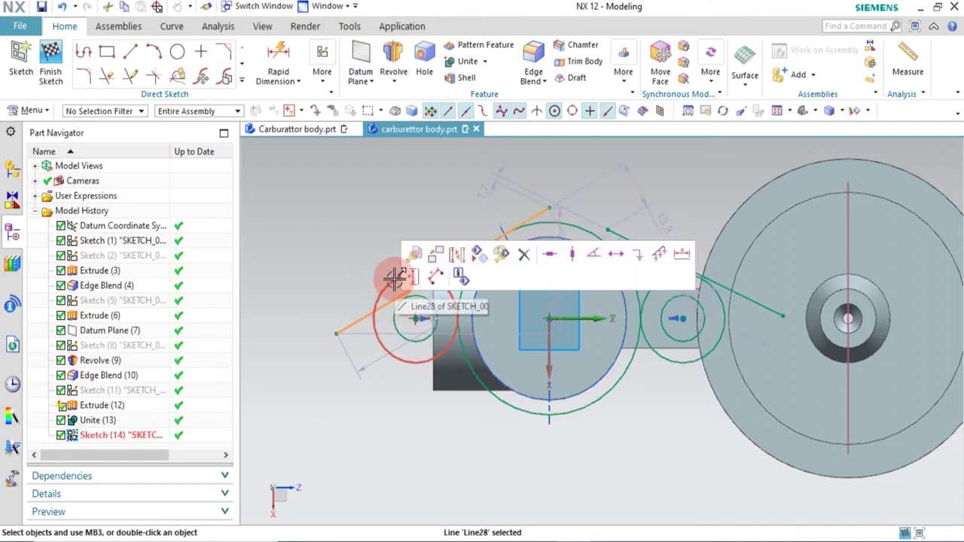
click(393, 278)
click(536, 256)
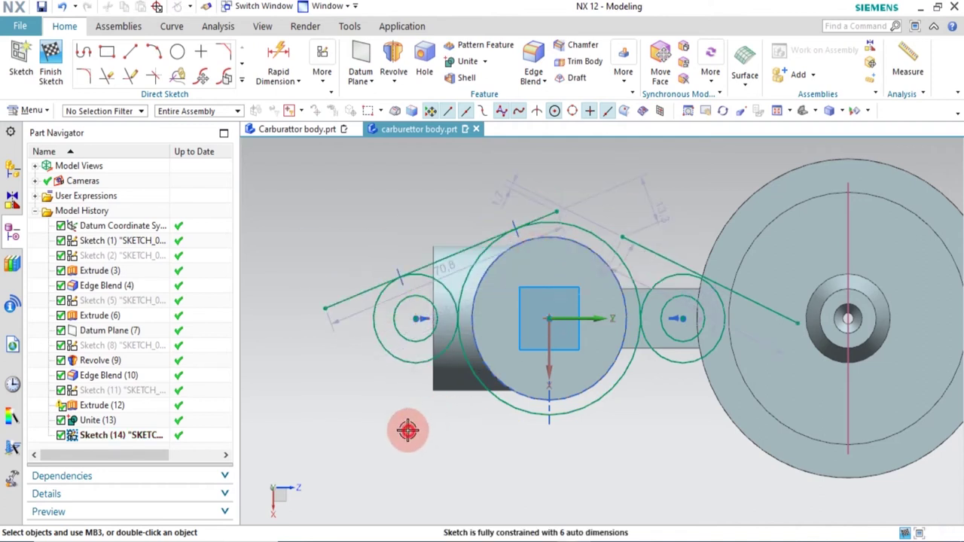
Make the upper-right line tangent to both the 52 mm circle and the right 24 mm circle
click(653, 252)
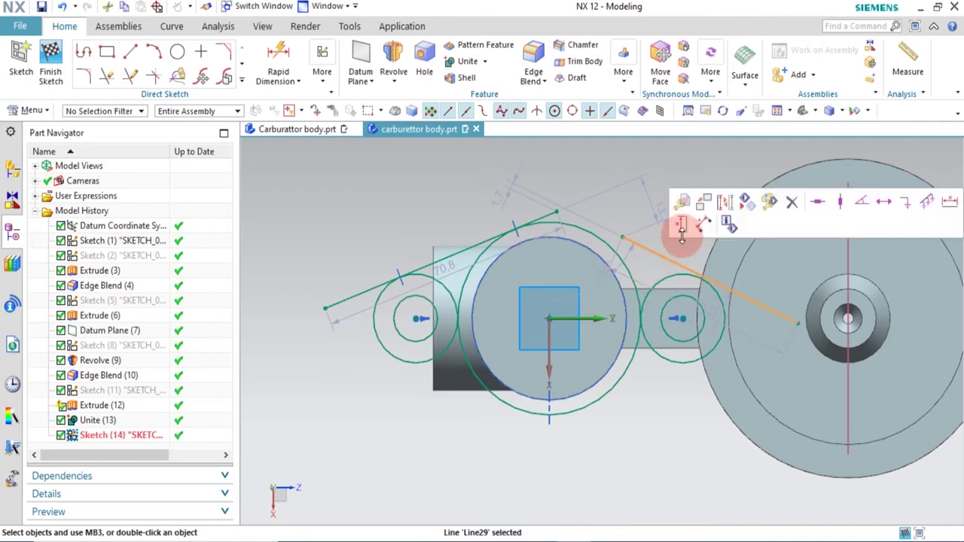
click(596, 229)
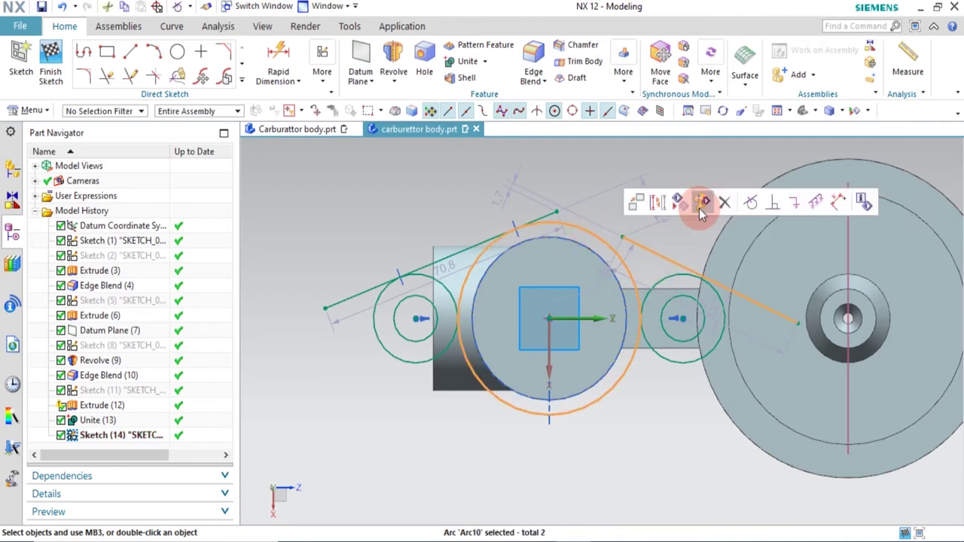
click(749, 205)
mouse_move(611, 241)
mouse_down()
mouse_move(539, 206)
mouse_move(557, 208)
mouse_move(648, 145)
mouse_up()
scroll(627, 226, down, 2)
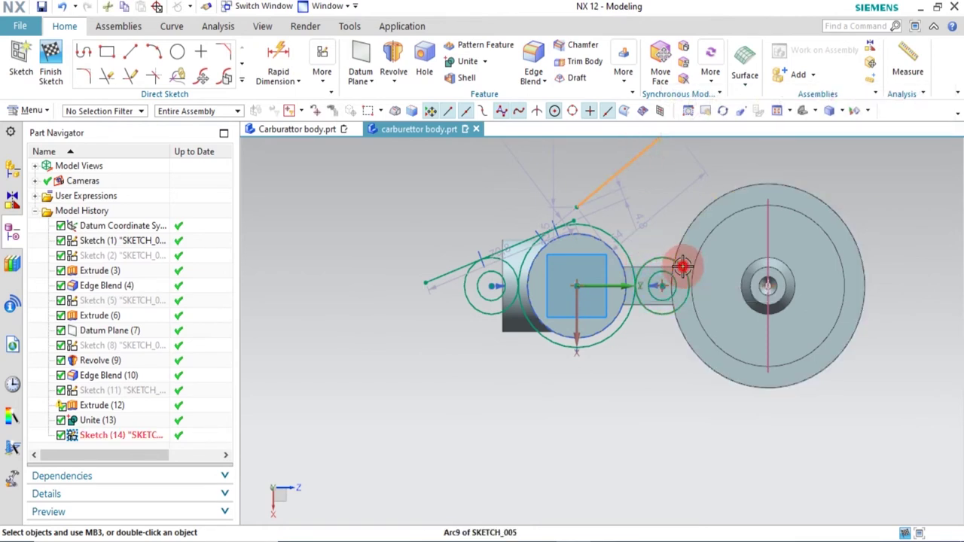
click(673, 260)
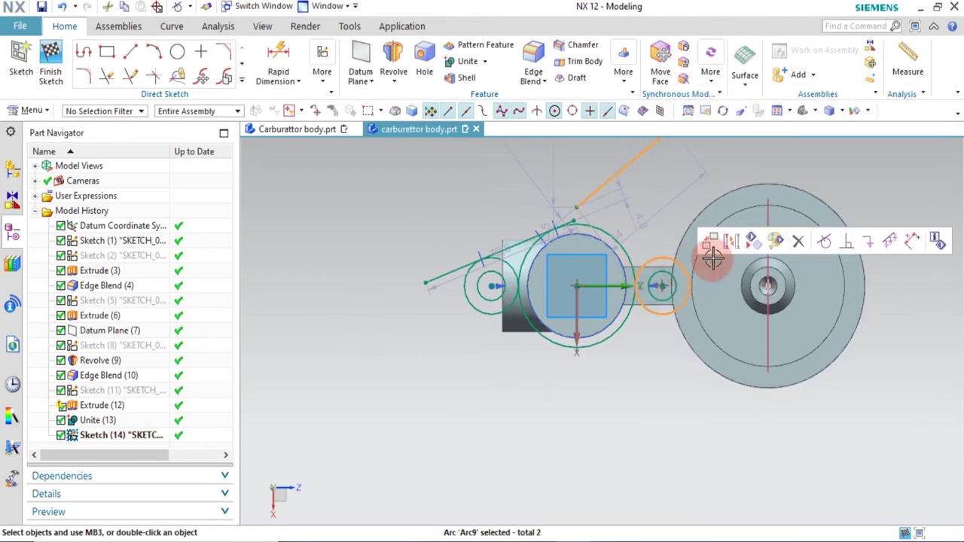
click(826, 242)
Trim the overhanging ends of both upper lines back to their tangent points with Quick Trim
scroll(683, 203, up, 1)
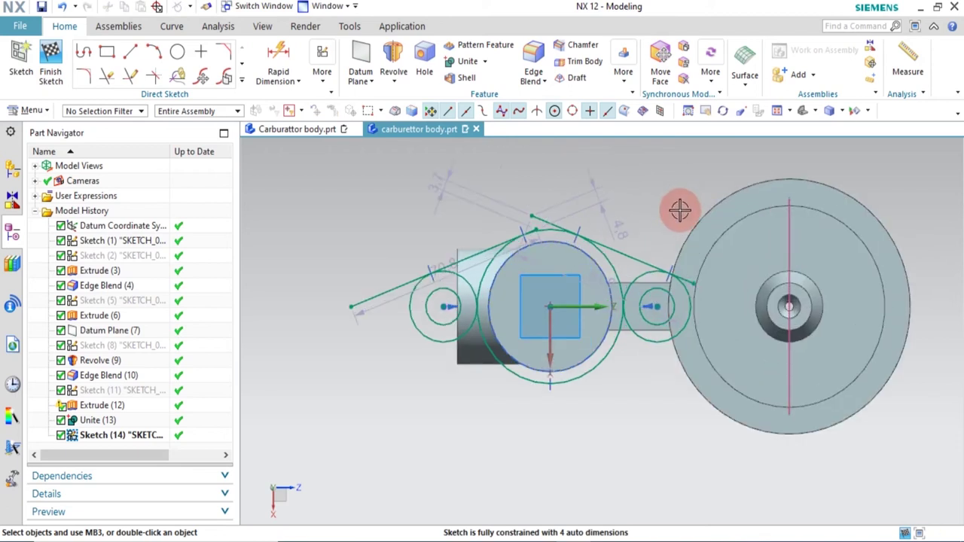
key(t)
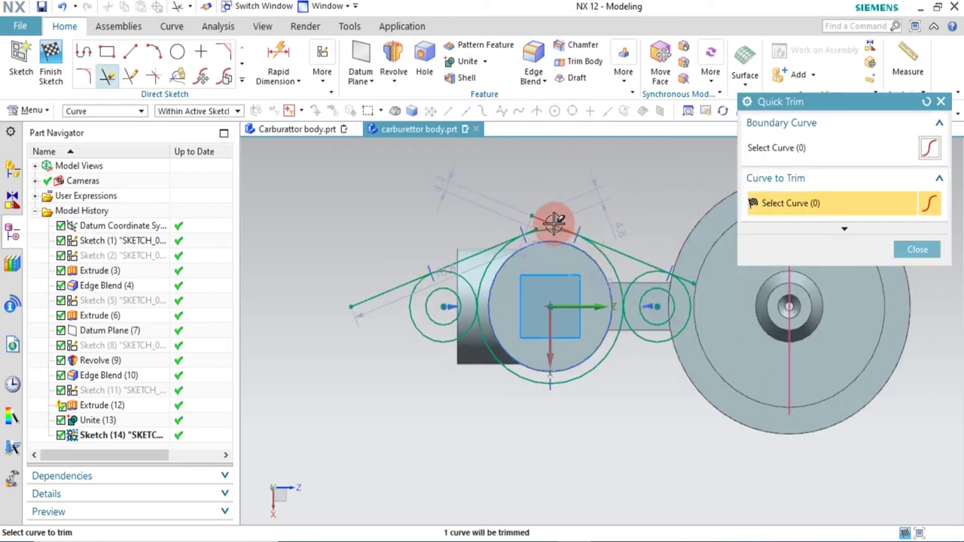
click(549, 222)
click(701, 275)
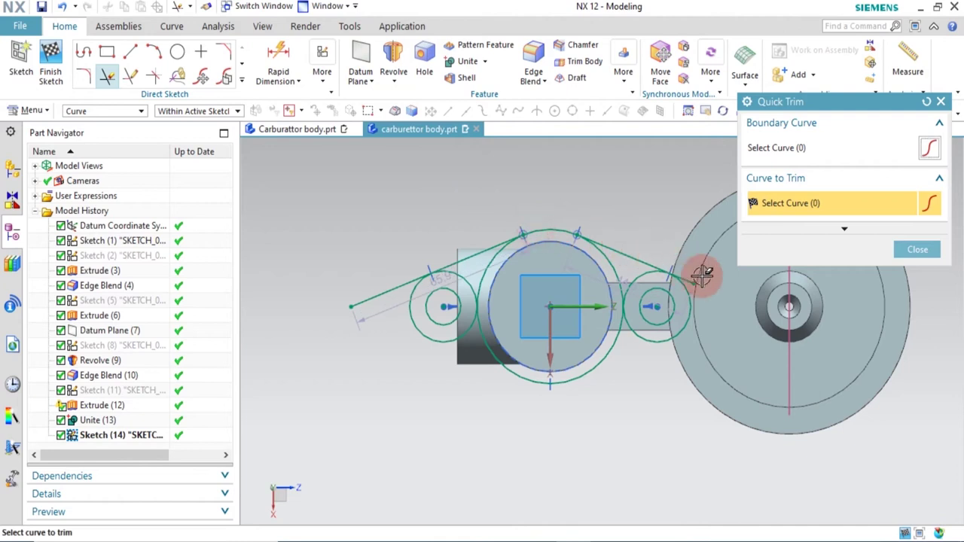
click(471, 308)
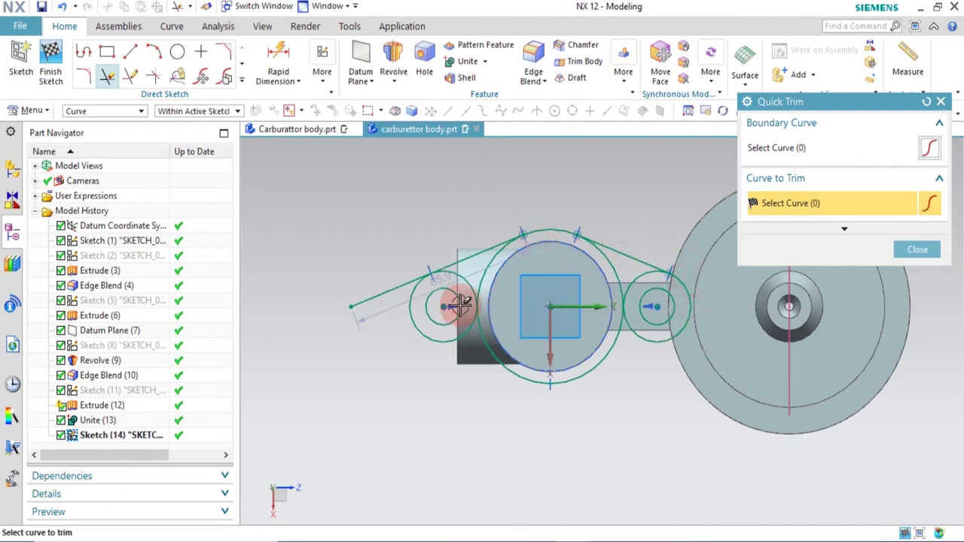
click(407, 284)
middle_click(520, 308)
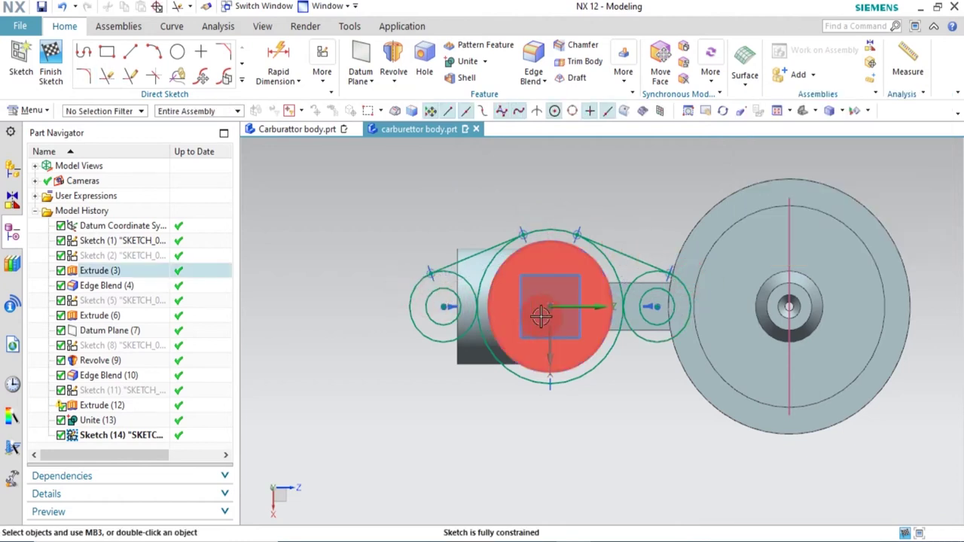
Draw two slanted lines below the circles, making the right one tangent to the 52 mm and right 24 mm circles
scroll(684, 294, up, 1)
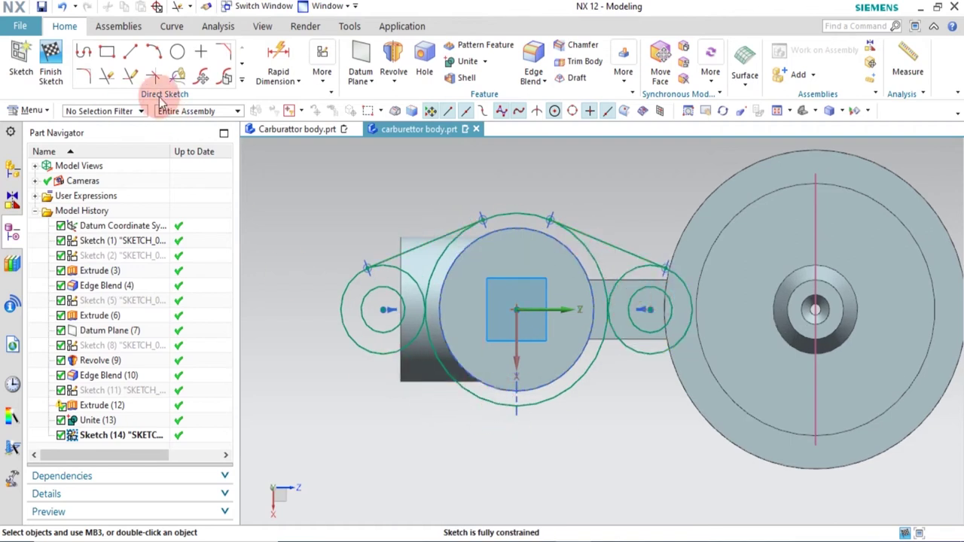
click(128, 52)
click(301, 361)
click(552, 451)
click(742, 312)
click(544, 427)
click(705, 350)
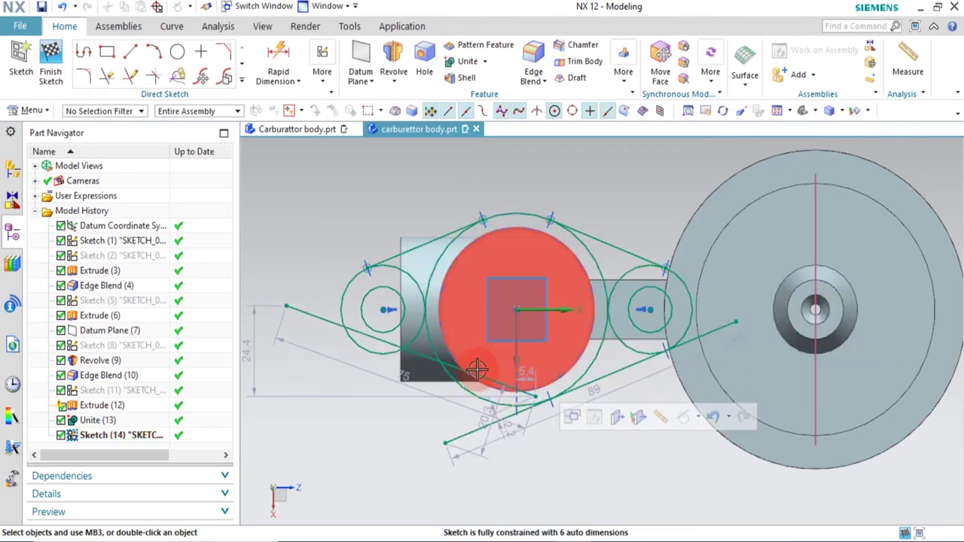
Make the lower-left line tangent to the 52 mm circle and the left 24 mm circle
click(468, 394)
key(Escape)
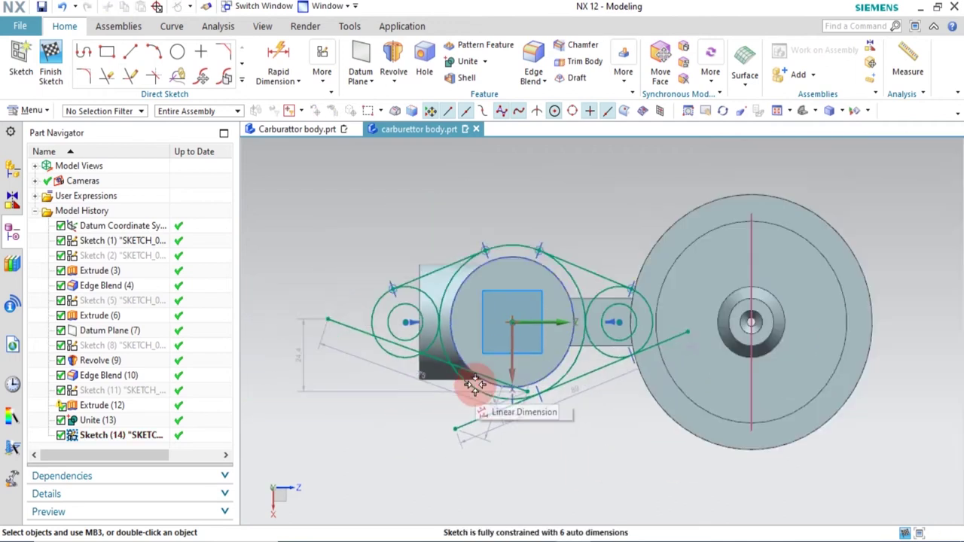
scroll(467, 388, up, 3)
scroll(629, 378, down, 2)
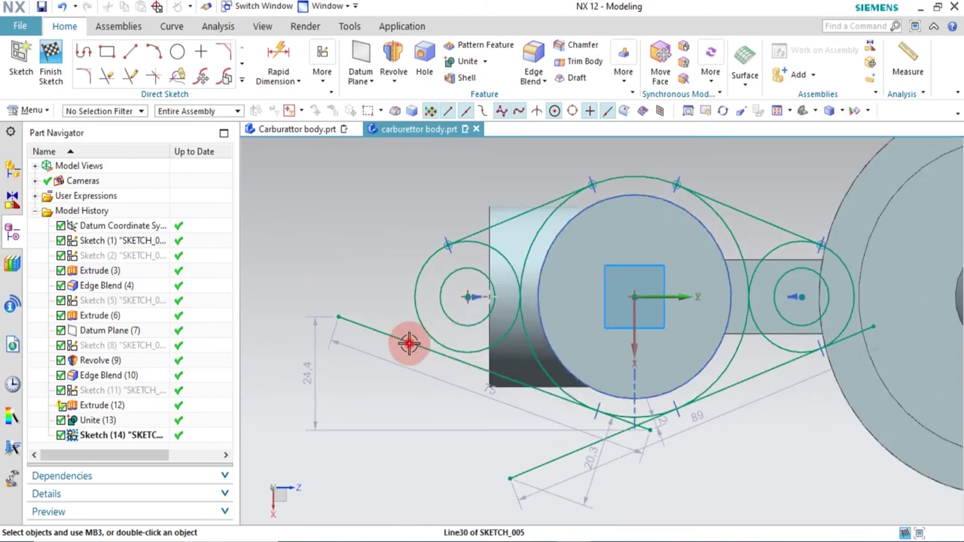
Trim the overhanging ends of the lower lines and the inner arcs of the three large circles, leaving one closed flange outline
key(t)
click(624, 422)
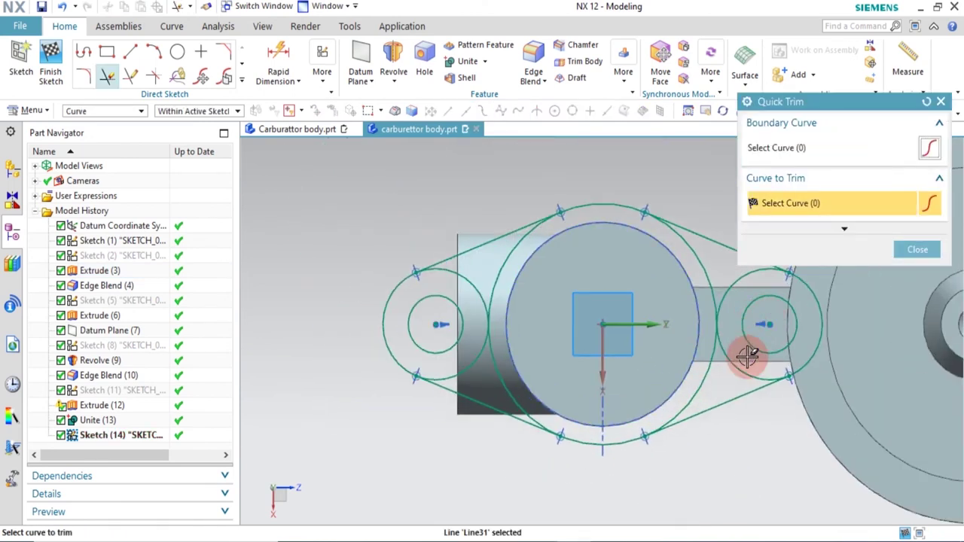
click(702, 377)
click(725, 290)
click(514, 366)
click(479, 354)
click(495, 289)
scroll(510, 258, down, 3)
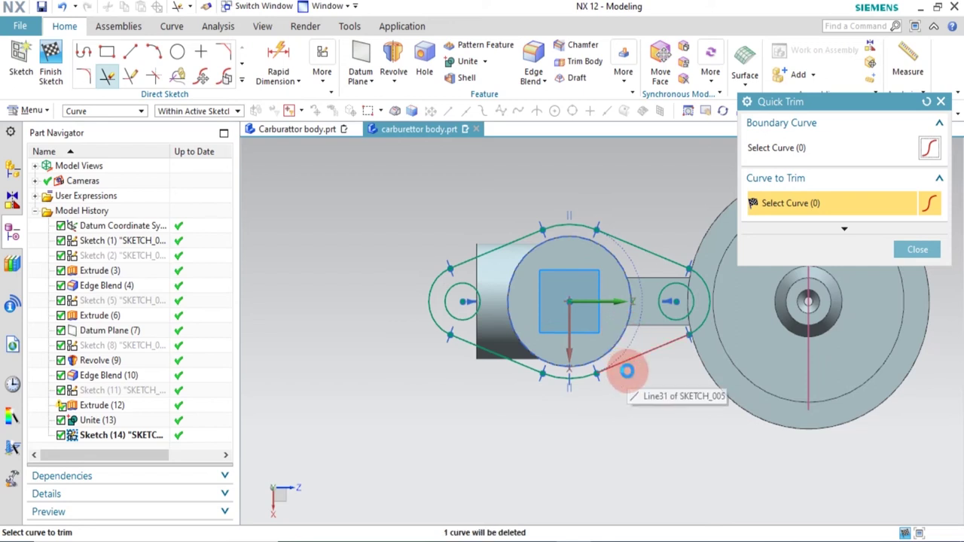
middle_click(563, 413)
Extrude the closed flange sketch from 0 to 12 mm in the reversed direction, down around the top of the main cylinder
mouse_move(563, 414)
middle_down()
mouse_move(564, 366)
mouse_move(585, 344)
middle_up()
scroll(629, 300, up, 5)
scroll(630, 300, down, 6)
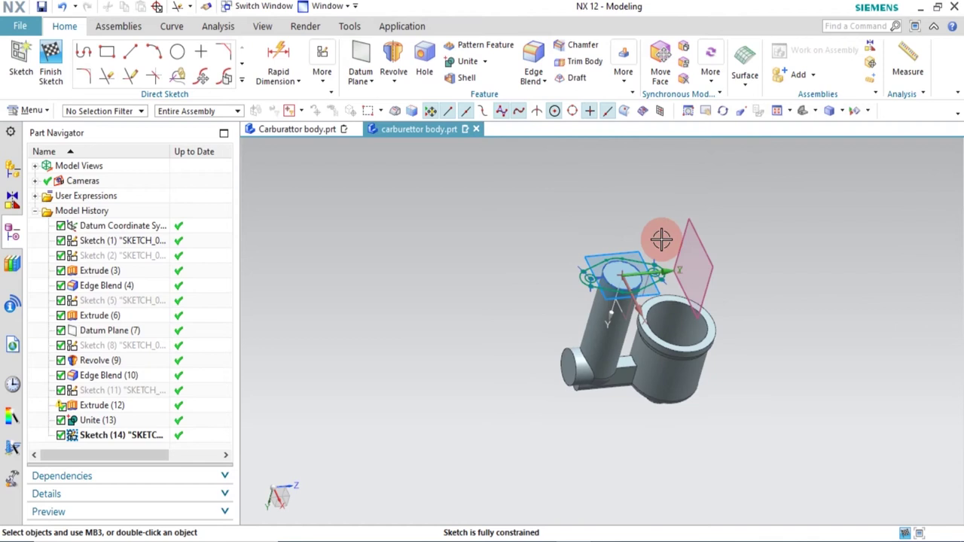
middle_drag(670, 245, 680, 241)
scroll(680, 241, up, 2)
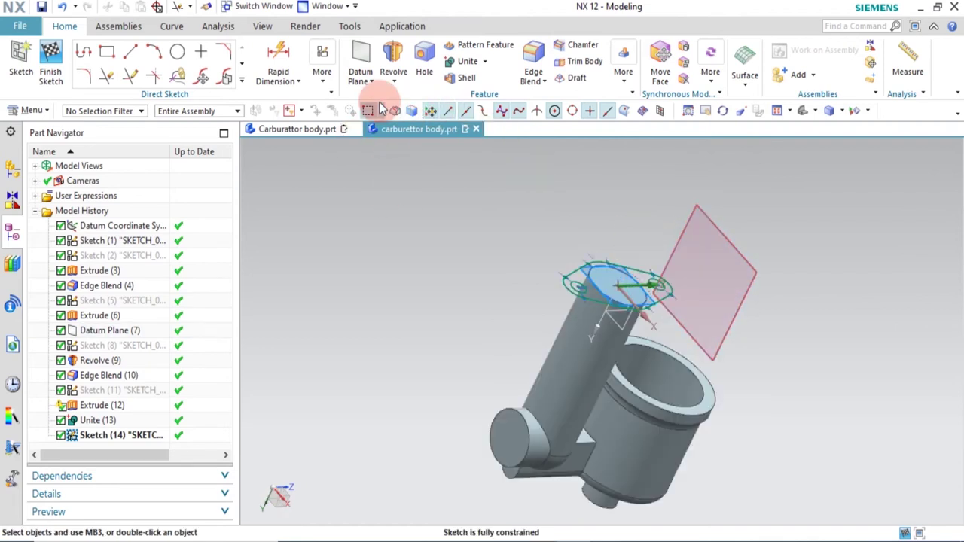
click(393, 81)
click(408, 98)
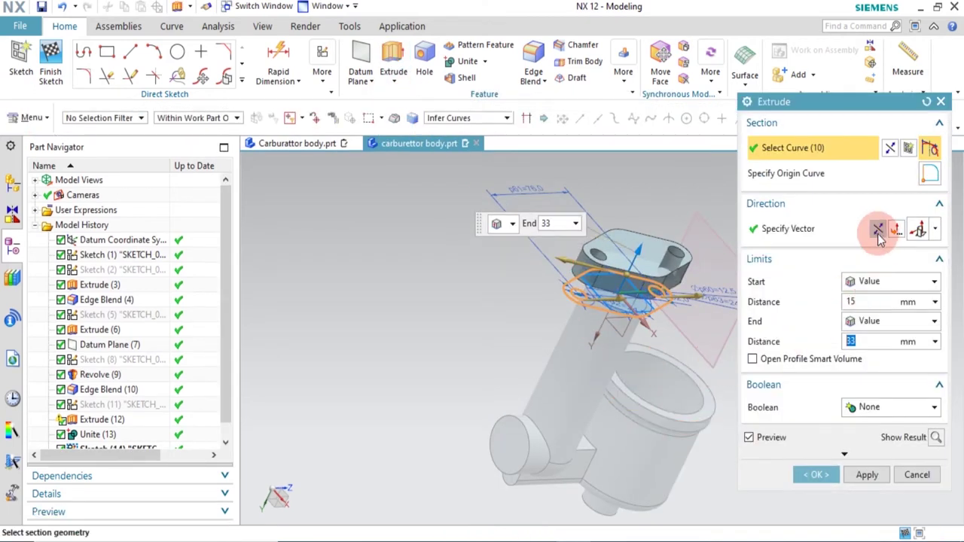
click(878, 230)
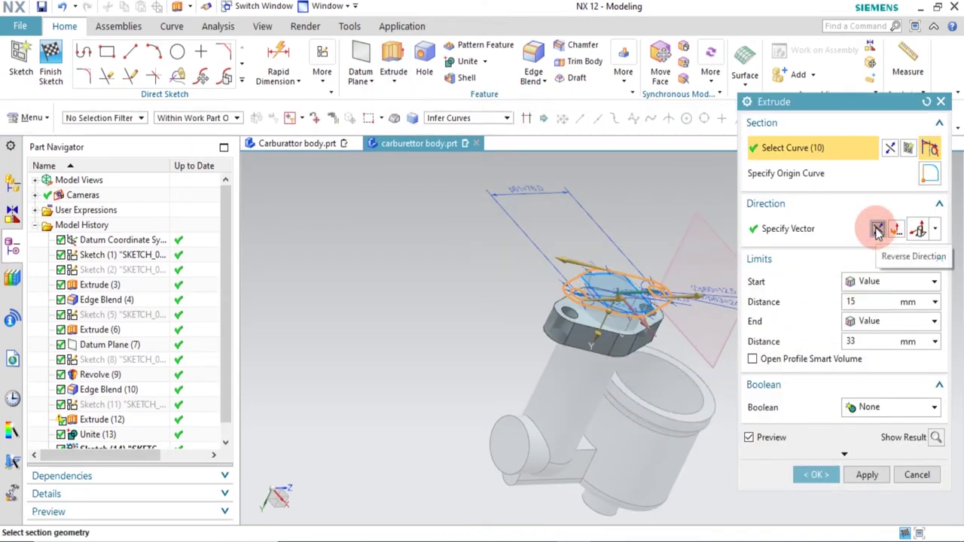
click(850, 301)
text(0)
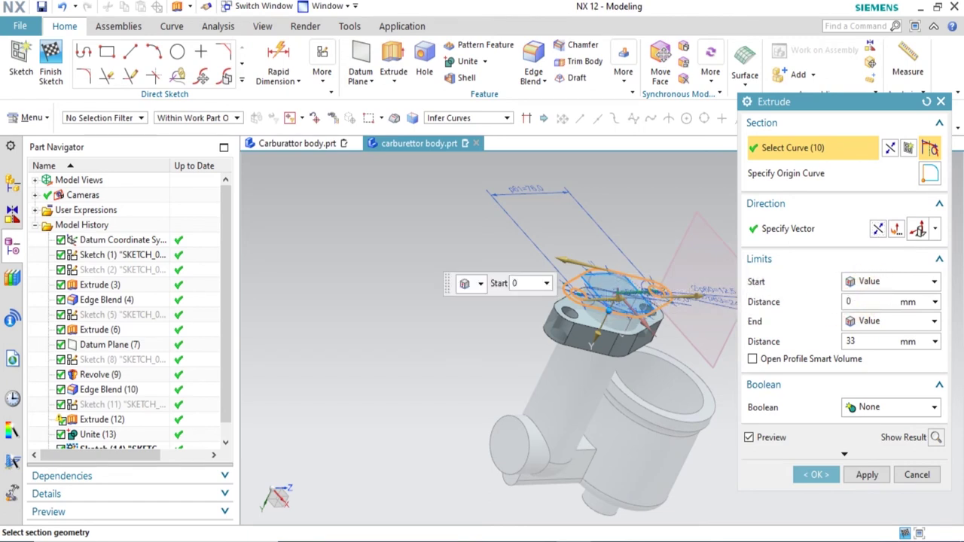
click(851, 341)
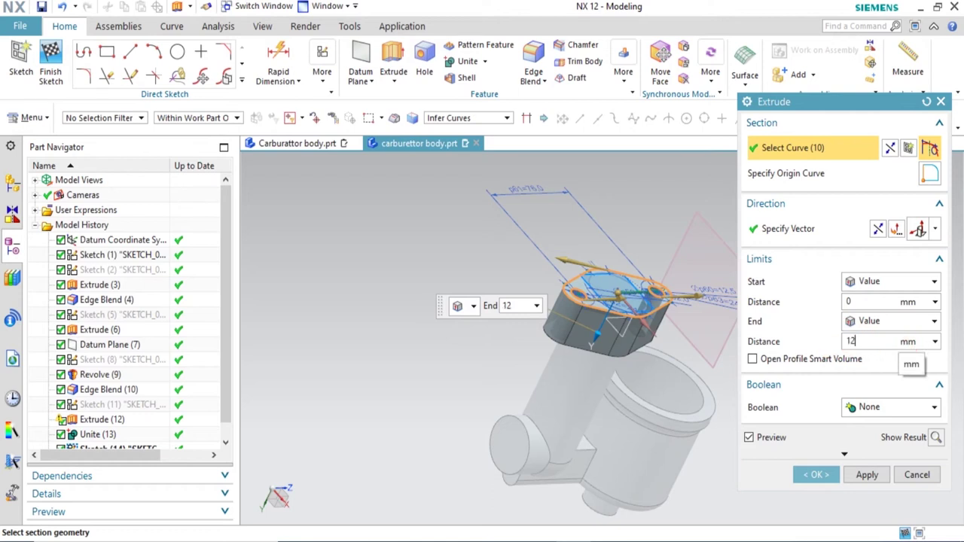
click(902, 343)
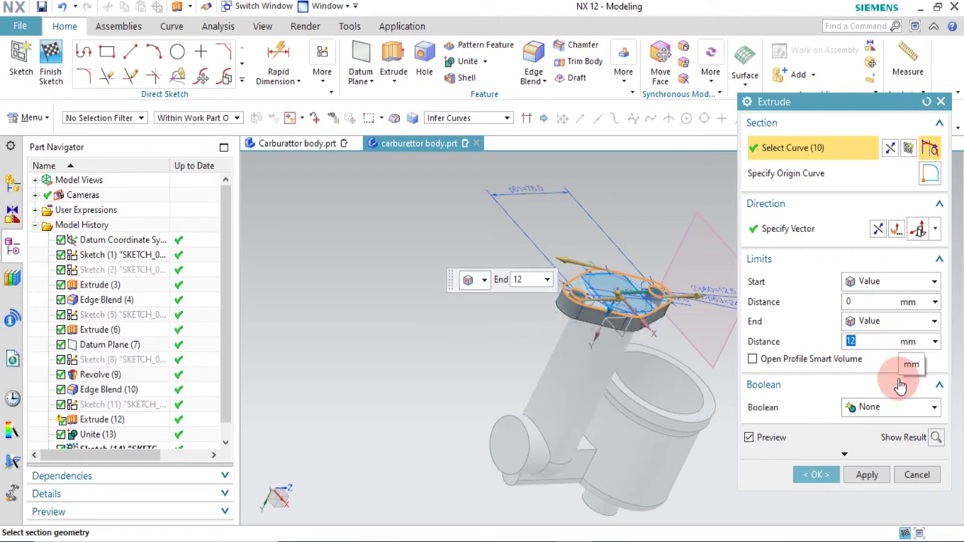
click(817, 475)
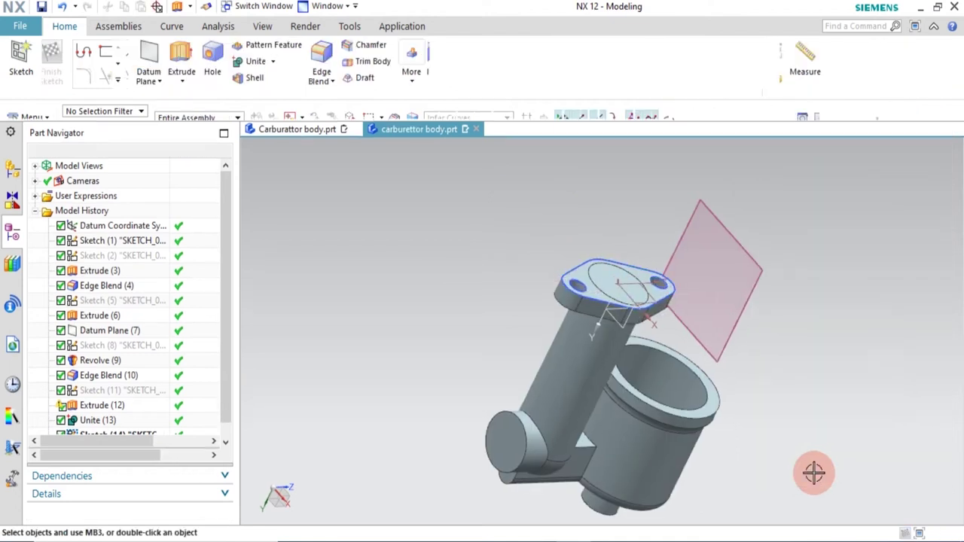
Edit the new flange extrusion so that its Boolean is Unite with the carburettor body
middle_drag(580, 295, 555, 320)
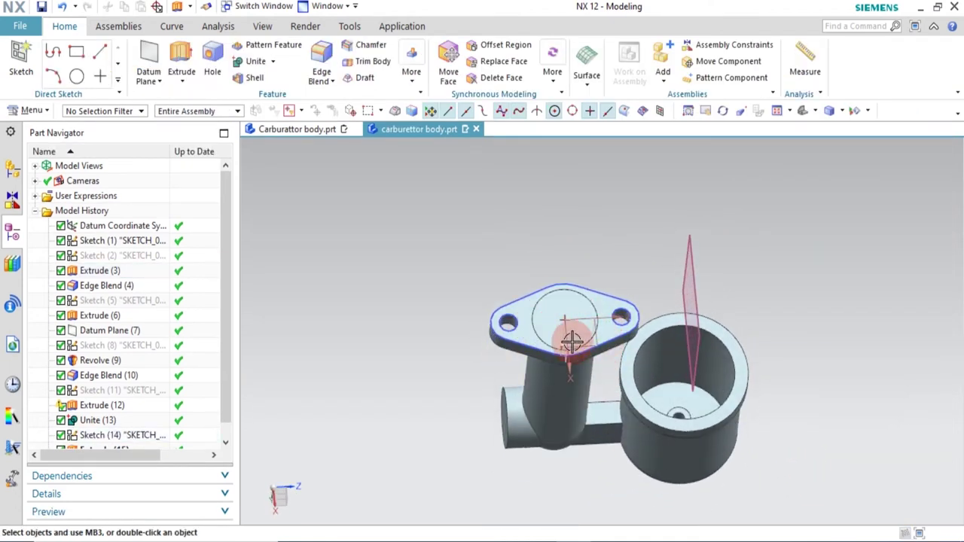
scroll(187, 426, down, 1)
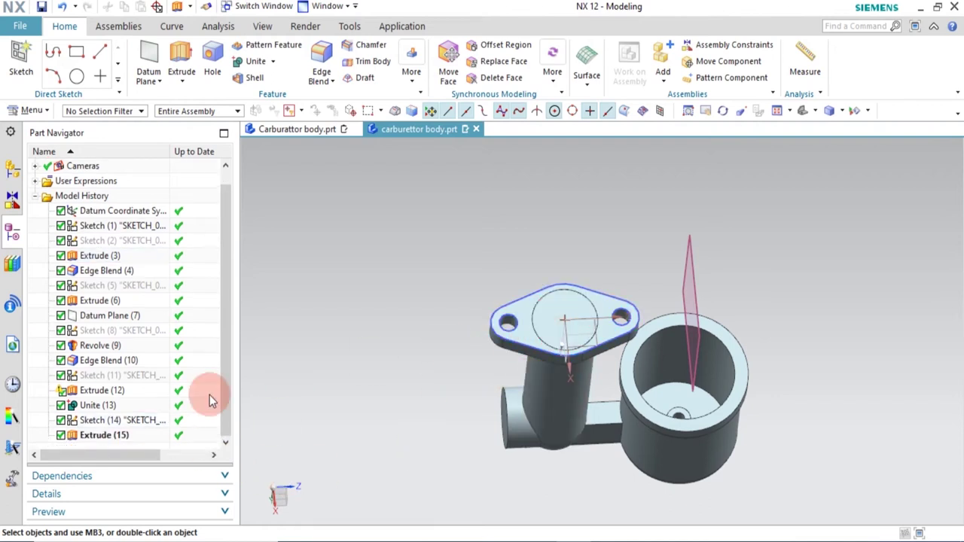
click(30, 110)
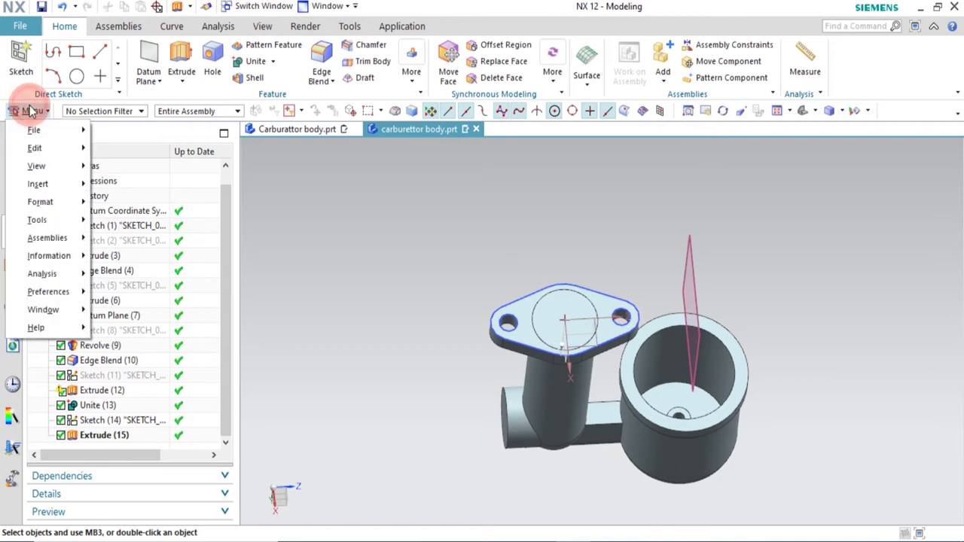
click(420, 311)
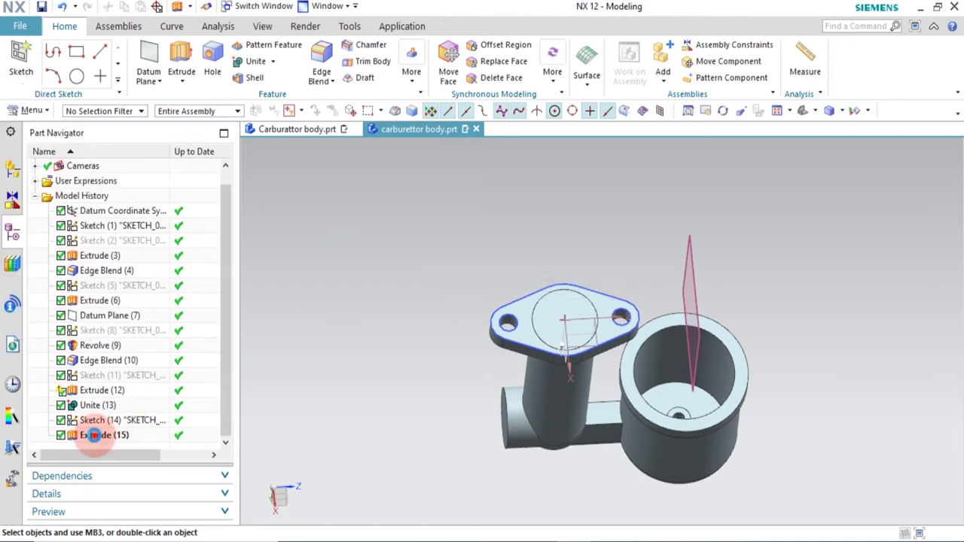
double_click(93, 435)
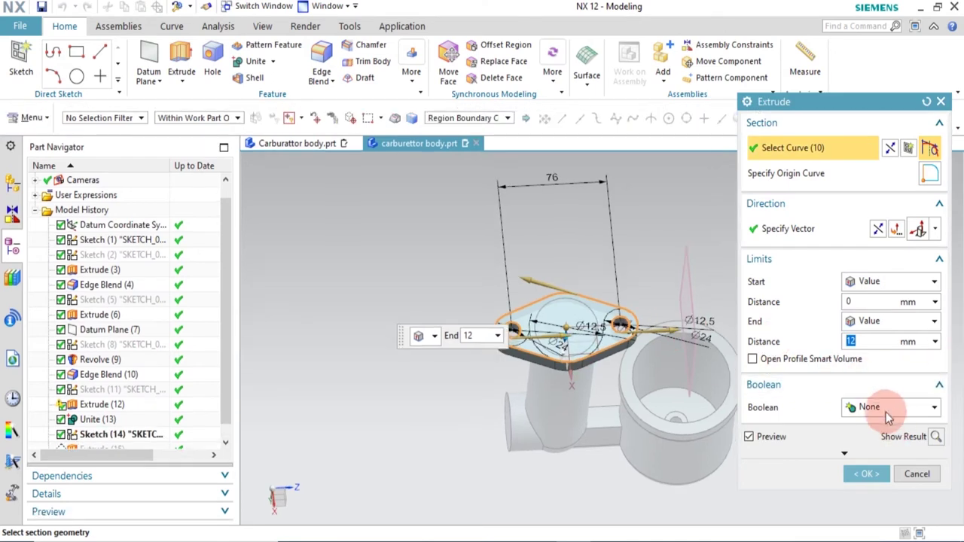
click(886, 412)
click(870, 441)
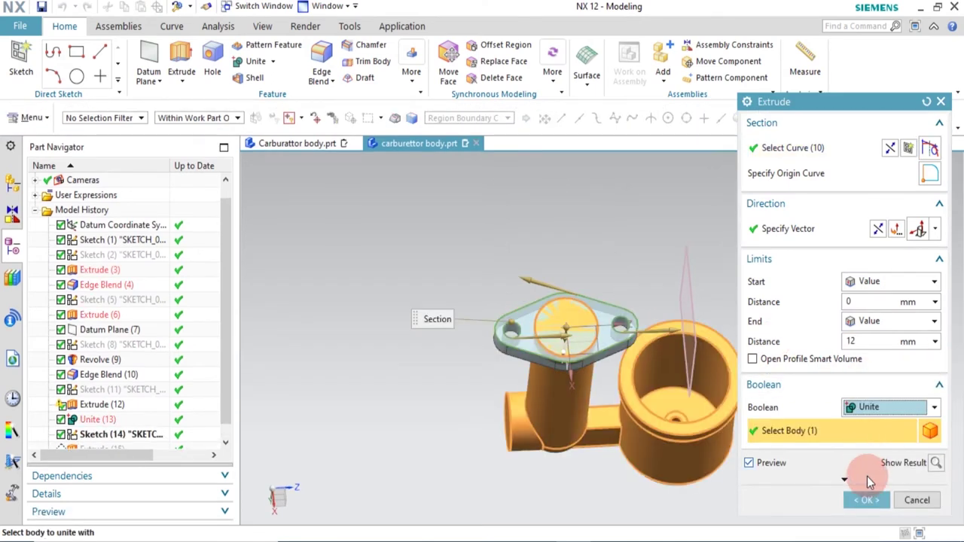
click(866, 500)
middle_drag(712, 412, 670, 338)
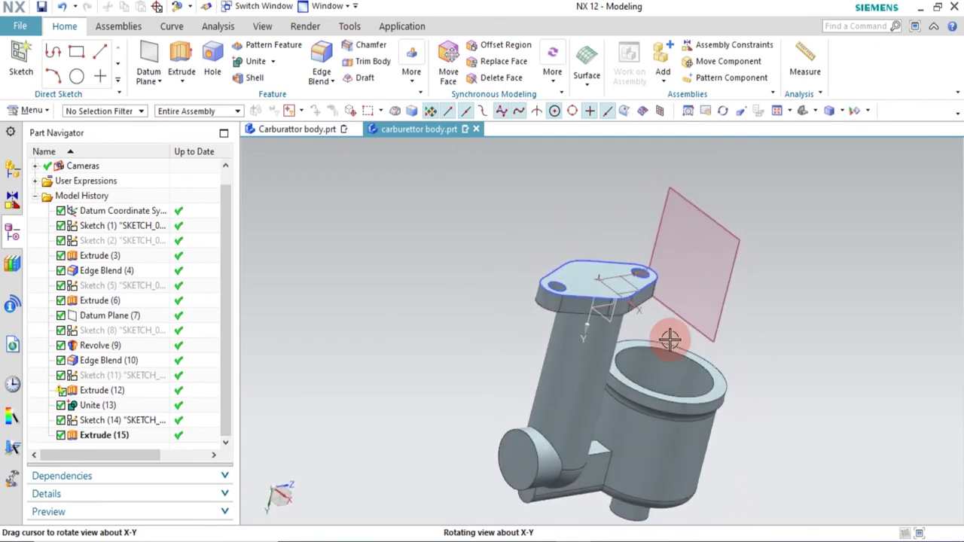
Check the bore layout in the sectioned Carburattor body.prt and return to carburettor body.prt
click(315, 130)
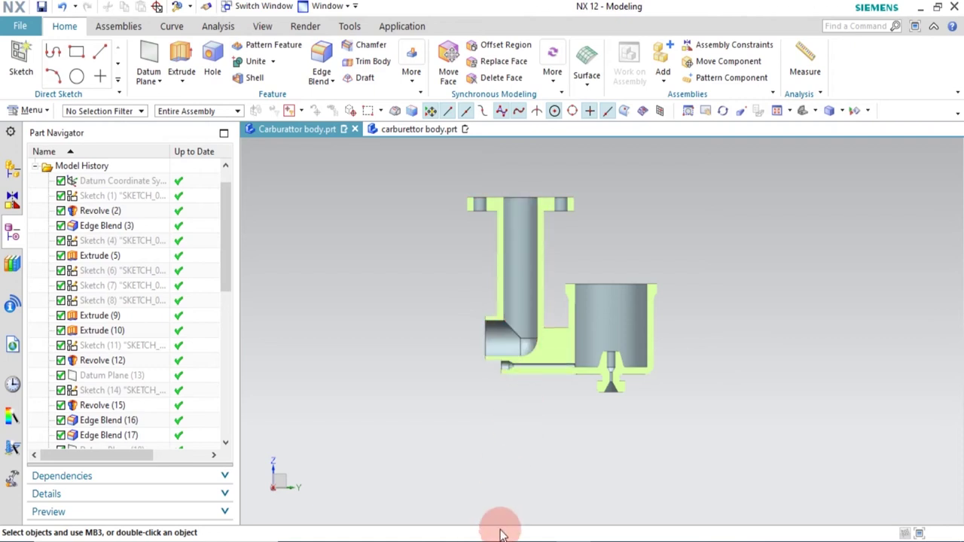
click(392, 128)
middle_drag(663, 295, 613, 351)
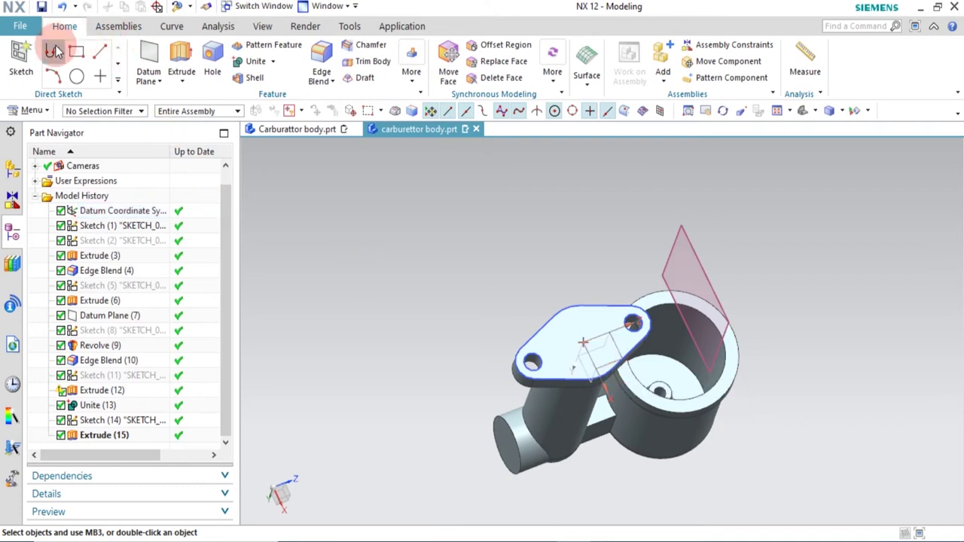
Create a sketch on the XZ plane at the flange's top face and draw a 32 mm diameter circle centred on the origin
click(21, 59)
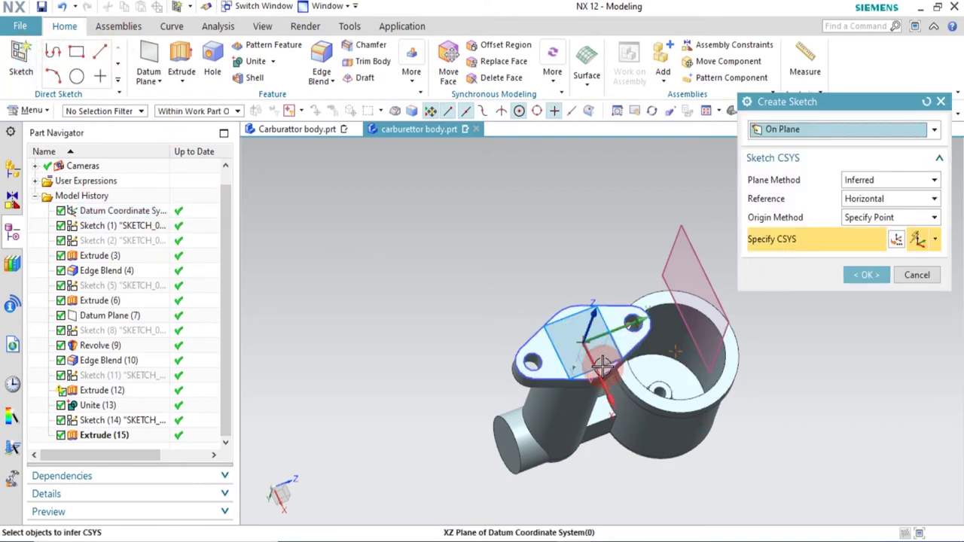
click(602, 367)
click(864, 276)
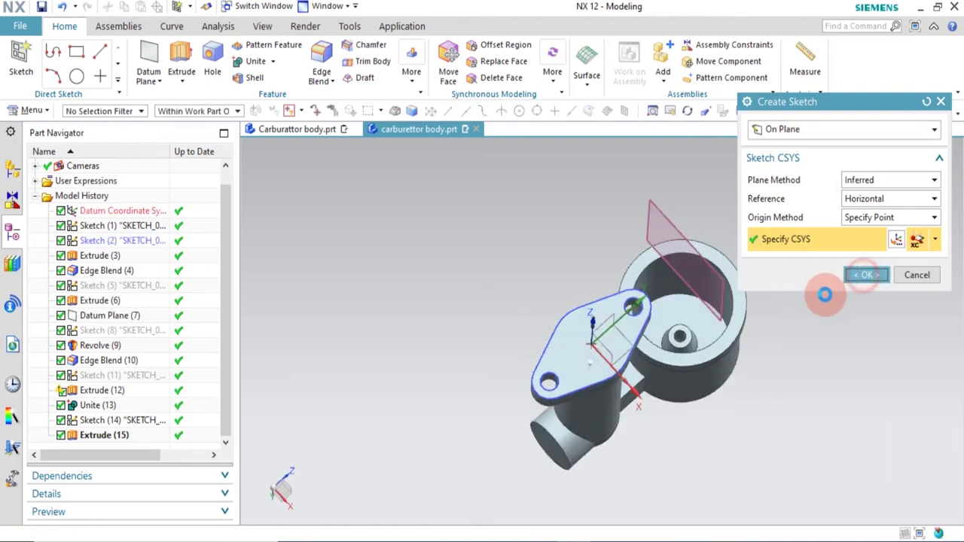
click(177, 54)
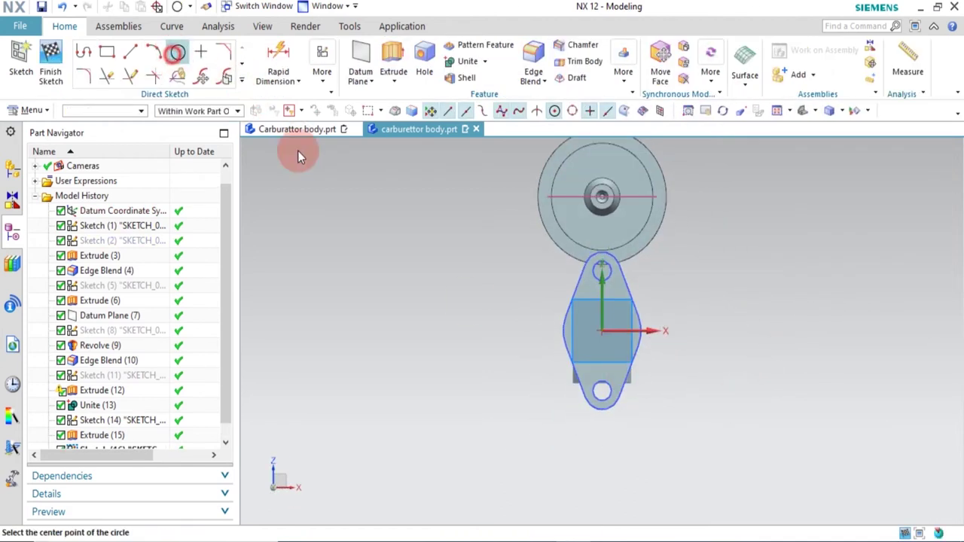
click(603, 332)
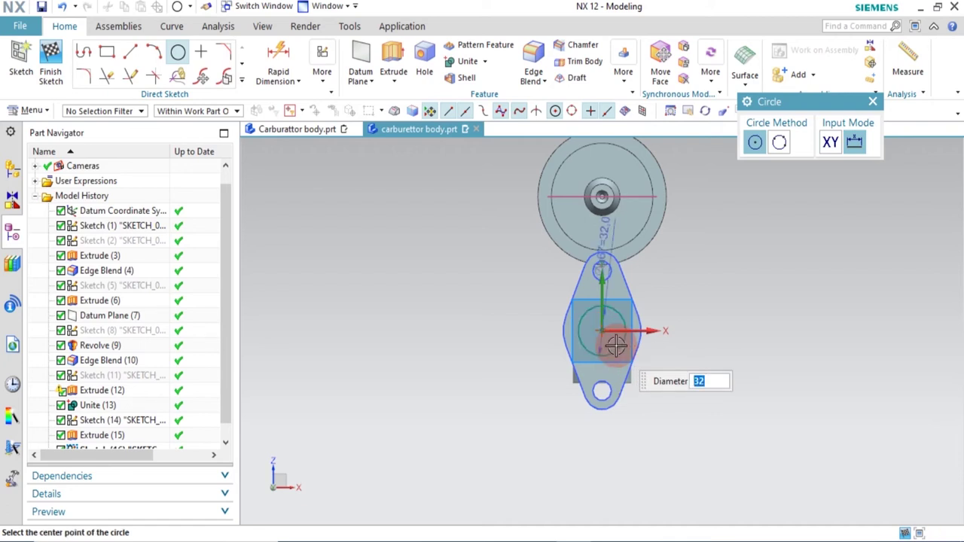
mouse_move(630, 404)
middle_down()
mouse_move(577, 366)
mouse_move(600, 359)
mouse_move(555, 377)
mouse_move(527, 369)
middle_up()
key(Escape)
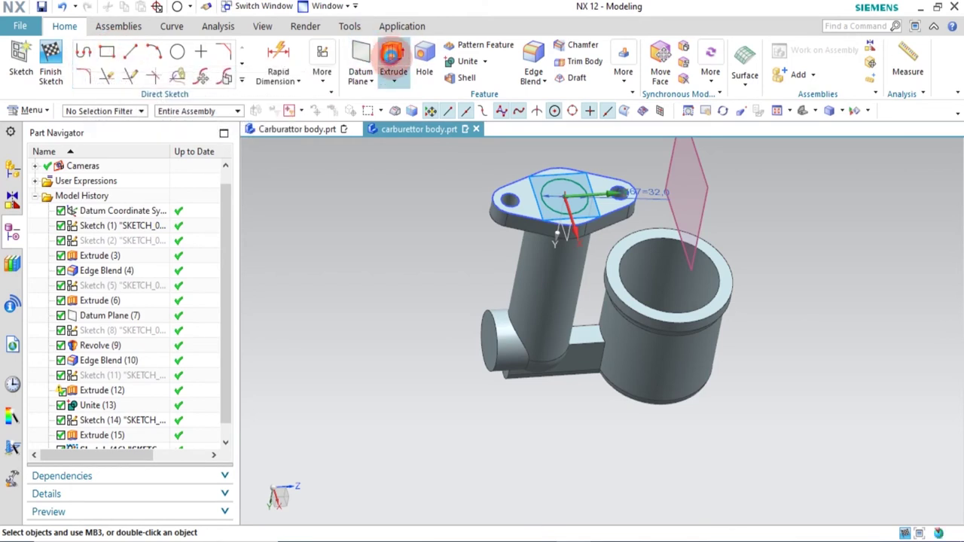
Extrude the 32 mm circle 125 mm down into the main cylinder with Boolean Subtract to cut the bore
click(393, 52)
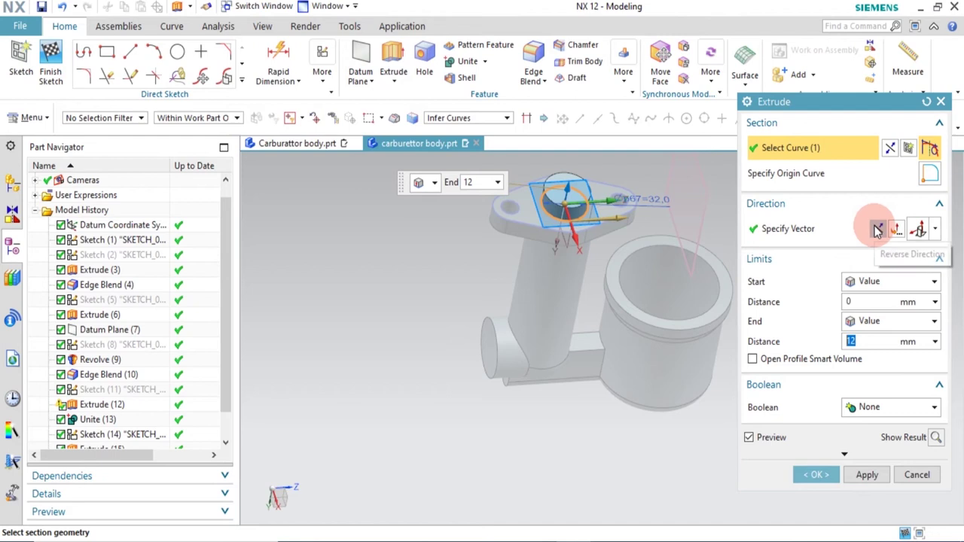
click(877, 229)
drag(870, 348, 830, 345)
text(125)
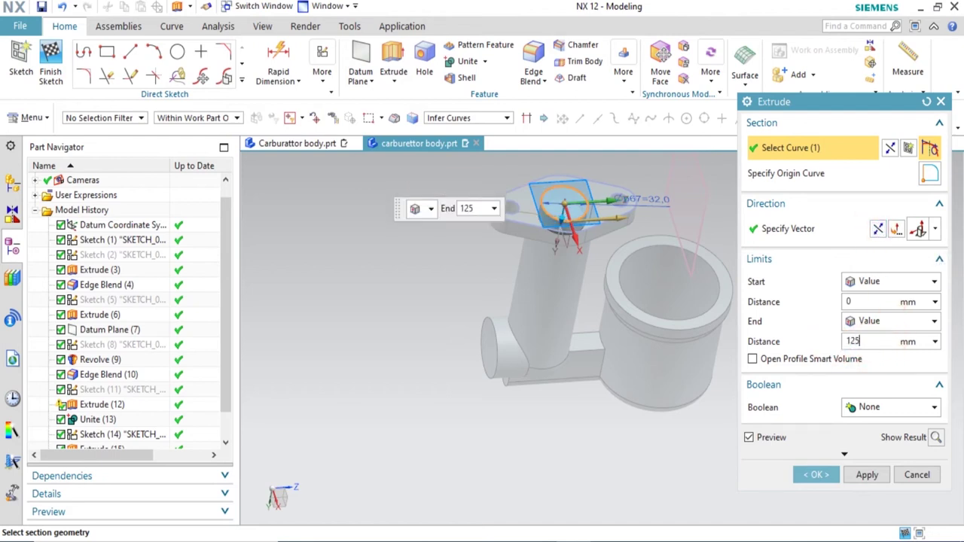
key(Return)
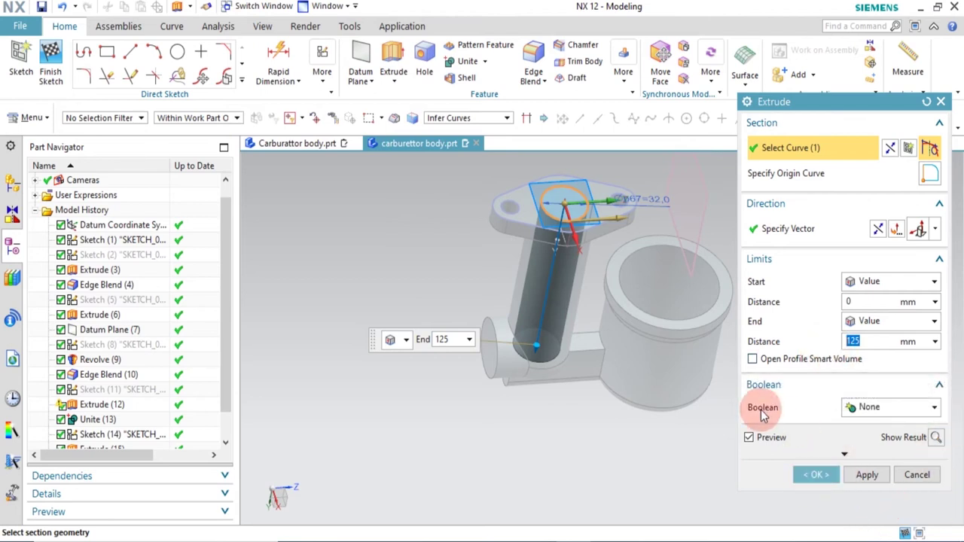
click(873, 410)
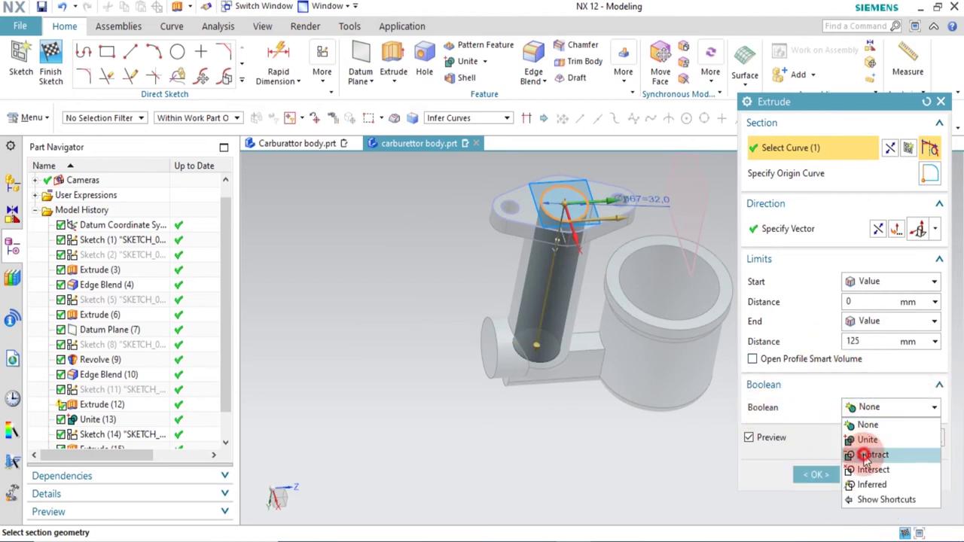
click(870, 454)
click(817, 500)
right_click(616, 487)
Create a sketch on the end face of the short side cylinder and draw a 32 mm diameter circle at its centre
click(21, 52)
click(527, 350)
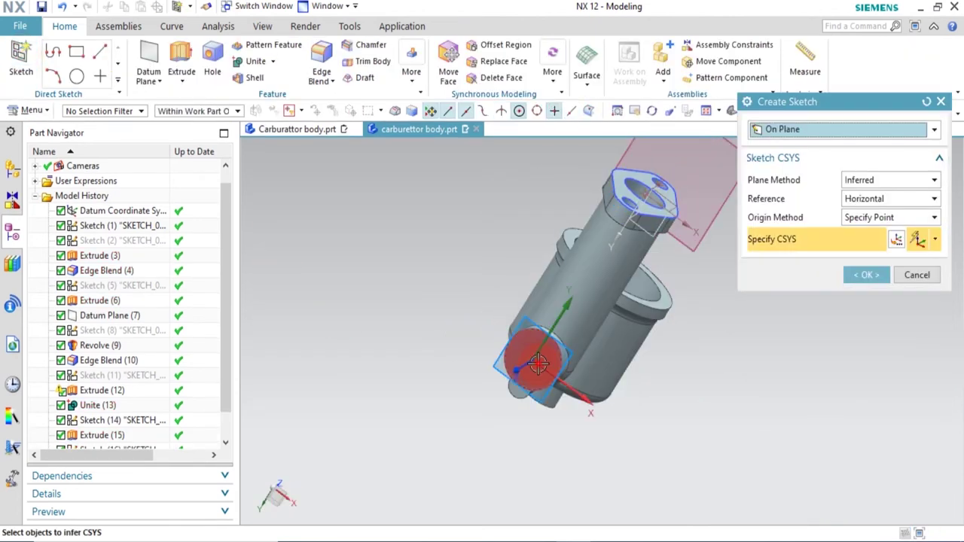
click(866, 275)
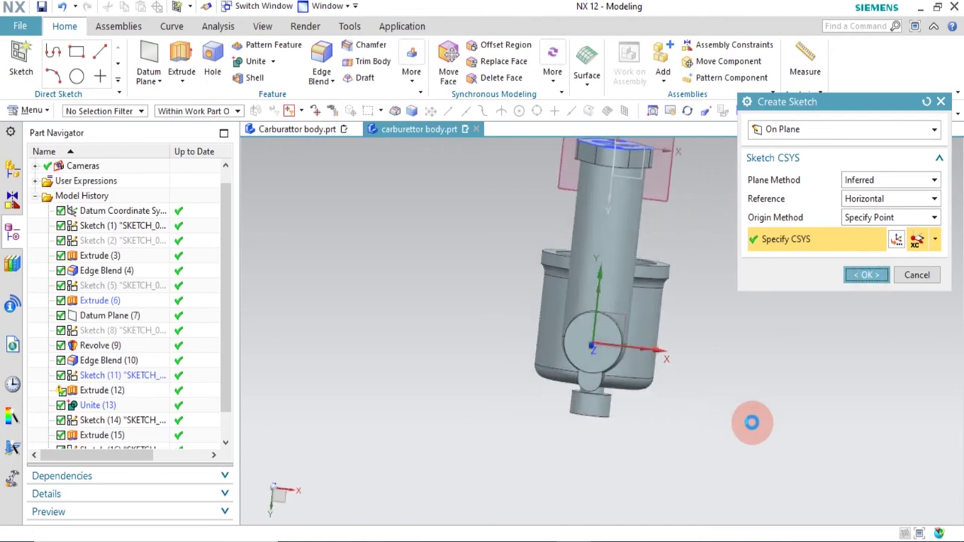
click(177, 52)
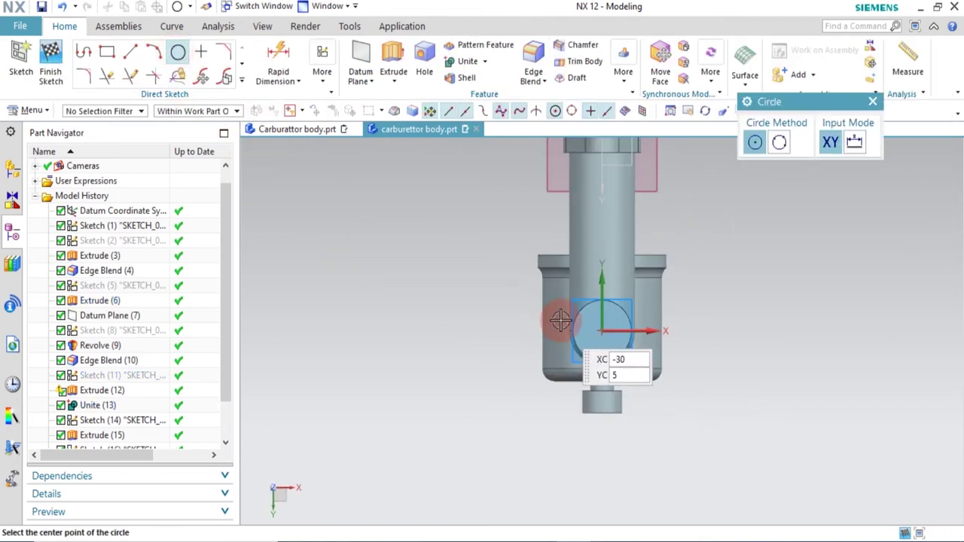
click(598, 332)
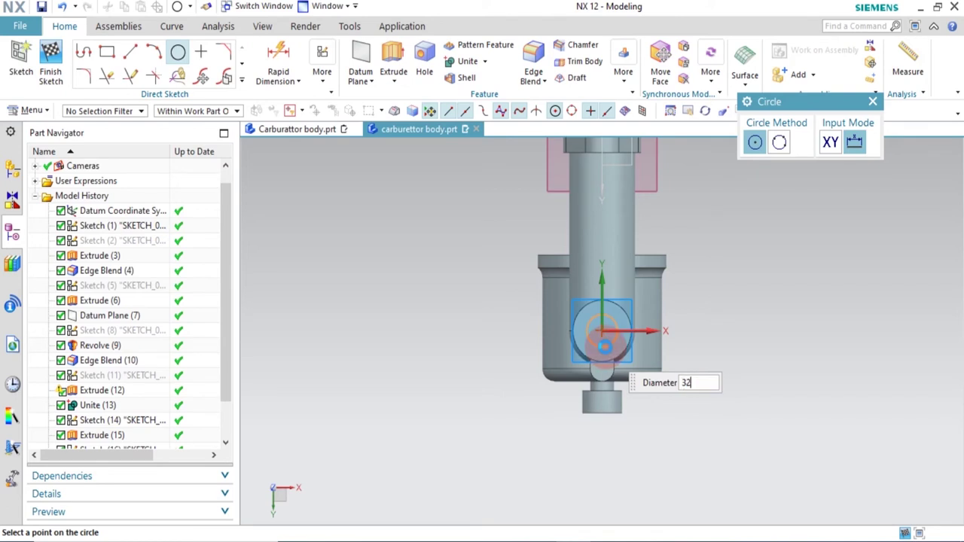
click(605, 345)
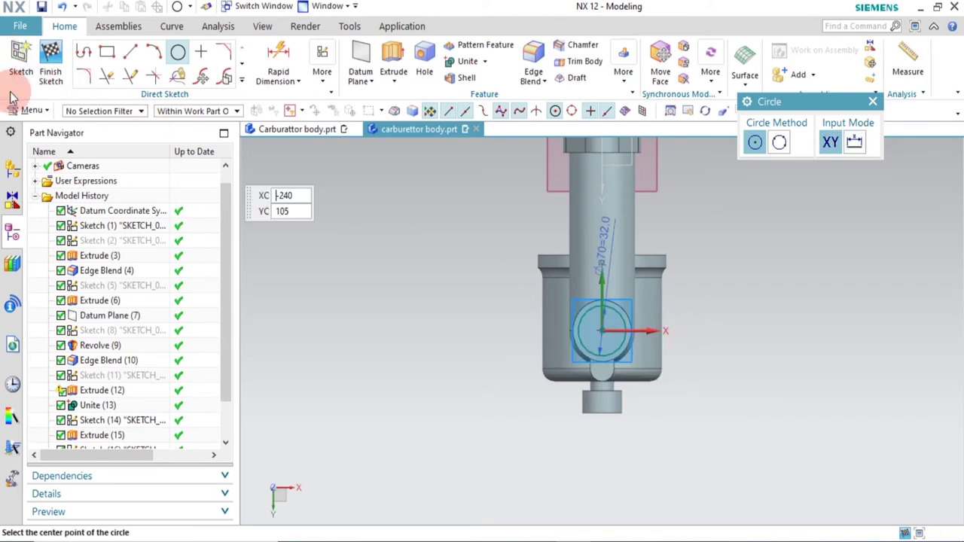
Extrude the 32 mm circle 33 mm inward from the side cylinder's end face with Boolean Subtract to cut the side bore
click(394, 66)
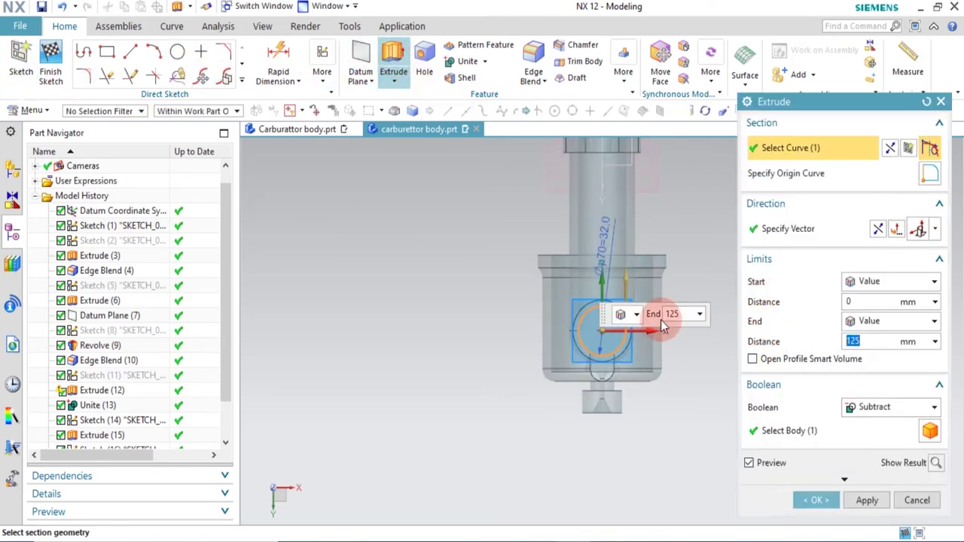
middle_drag(656, 397, 598, 426)
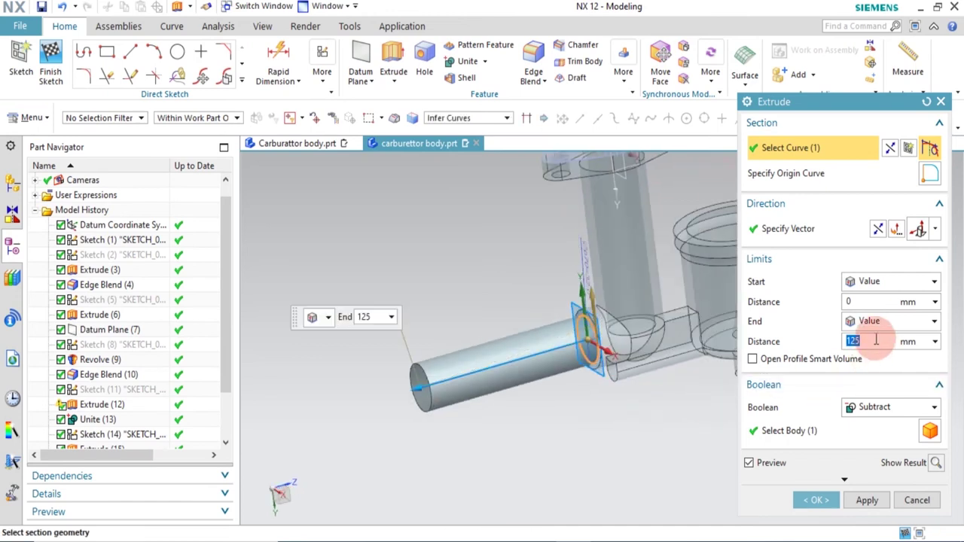
click(877, 228)
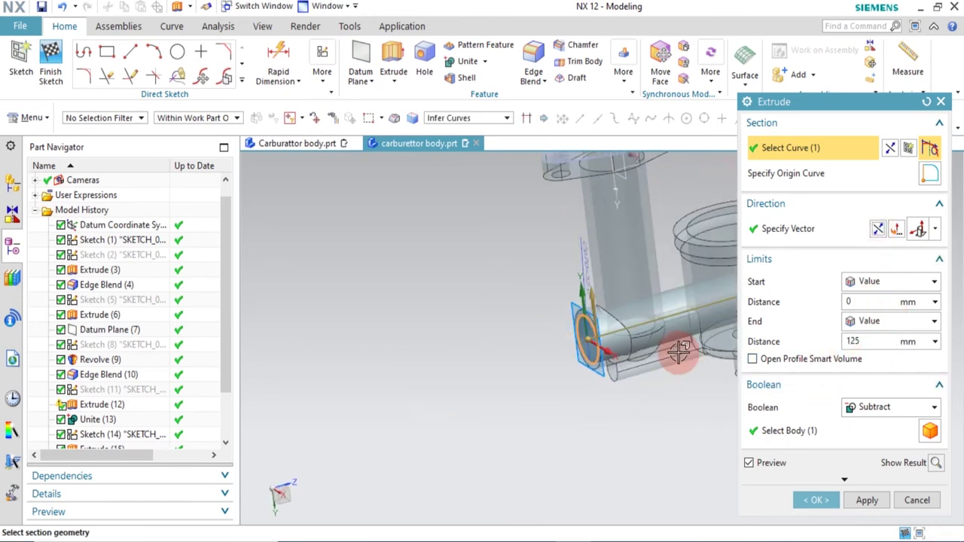
click(855, 341)
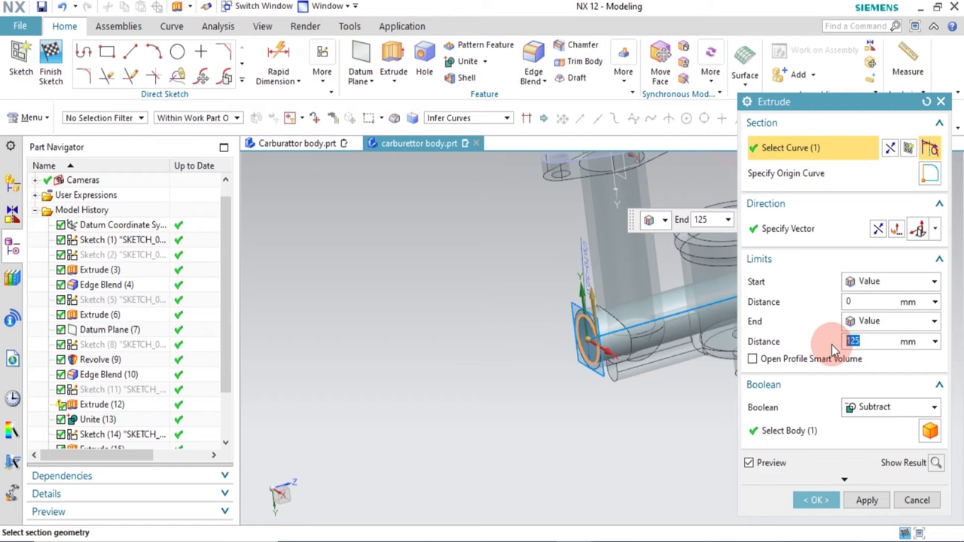
key(Return)
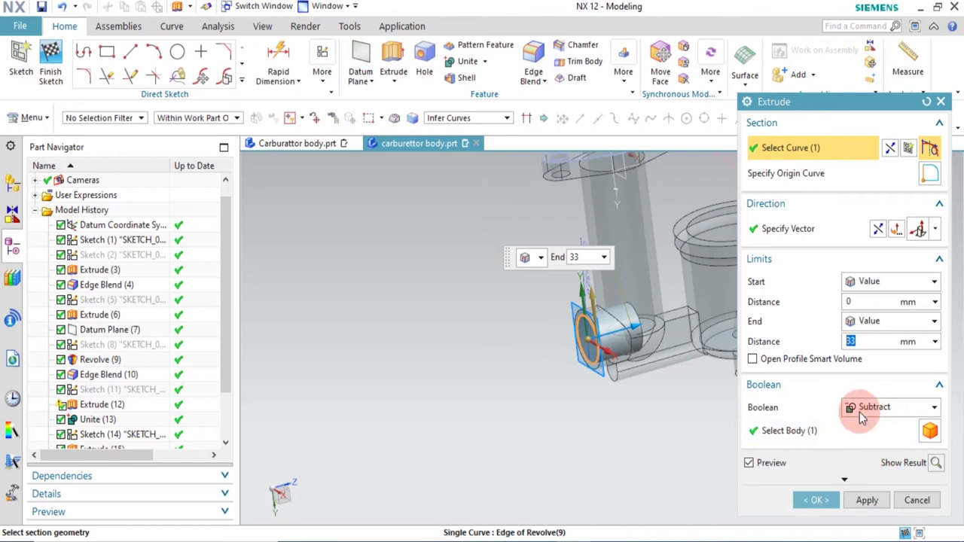
click(815, 501)
Section the carburettor body lengthwise with a single absolute X plane at offset 0
middle_drag(662, 334, 646, 294)
scroll(635, 286, down, 3)
scroll(667, 262, up, 3)
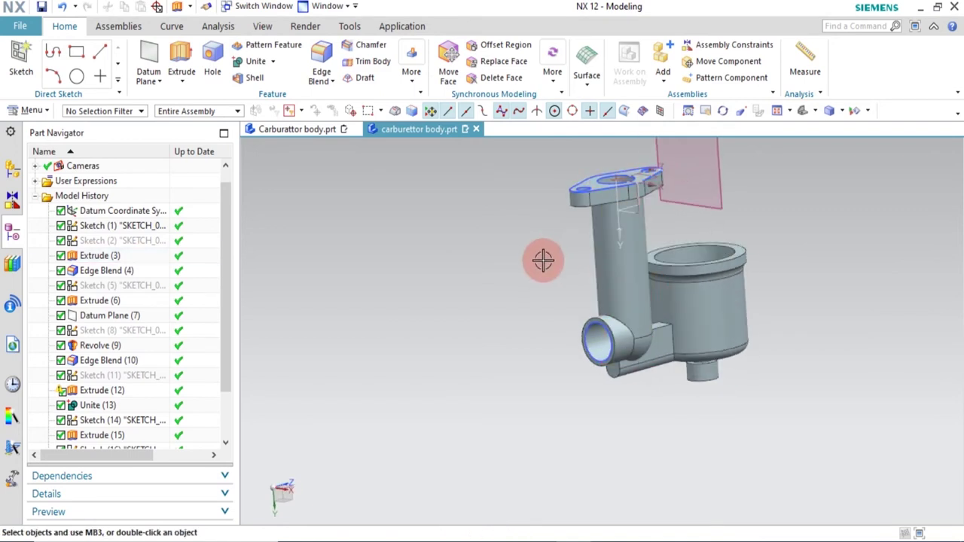
key(ctrl+h)
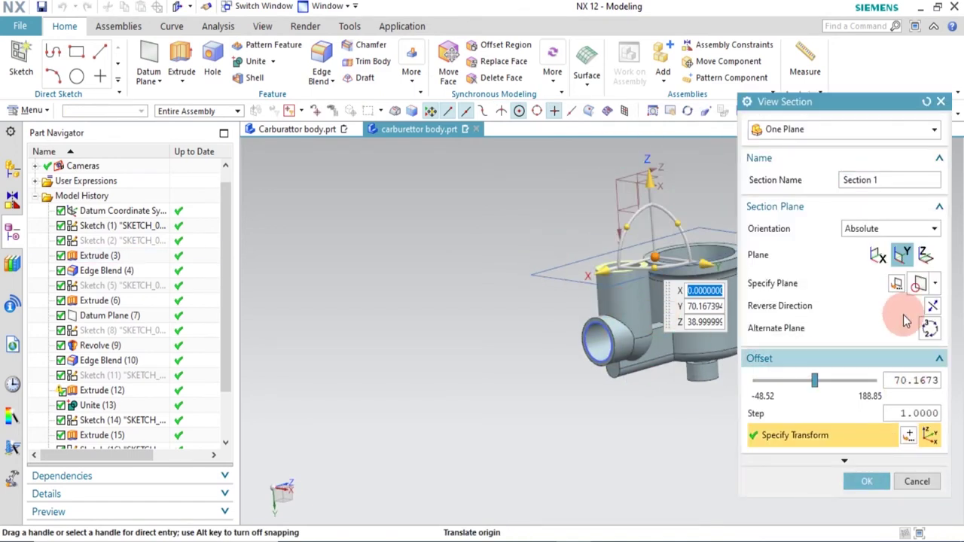
click(876, 256)
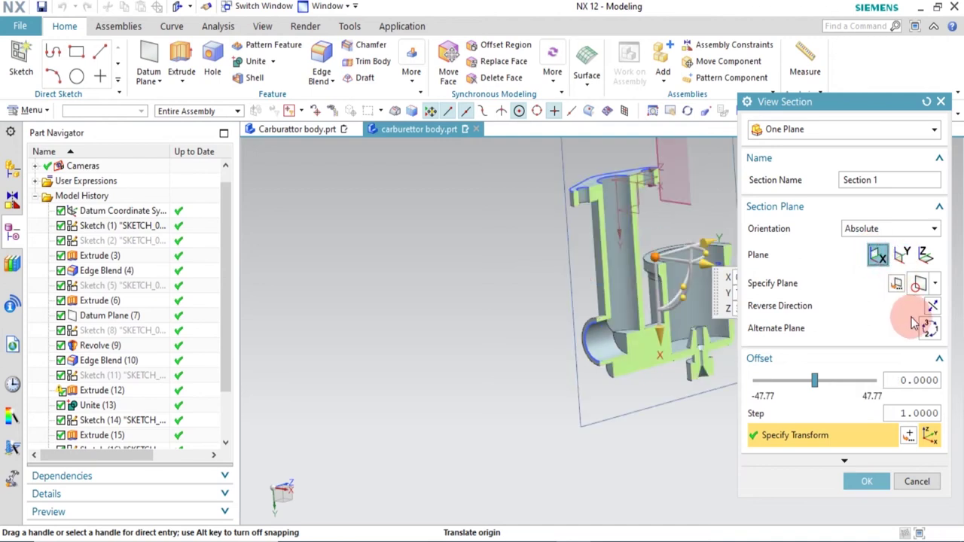
click(864, 489)
right_click(846, 430)
click(798, 442)
Compare the junction of the main and side bores with the sectioned reference part Carburattor body.prt, returning to carburettor body.prt
middle_drag(674, 309, 600, 354)
scroll(605, 347, up, 3)
scroll(605, 346, up, 3)
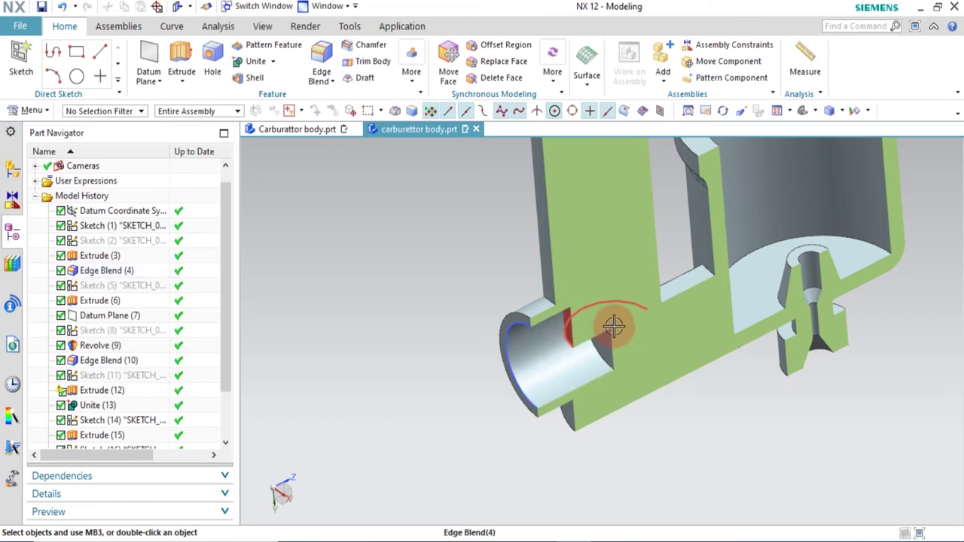
click(299, 130)
middle_drag(523, 340, 544, 352)
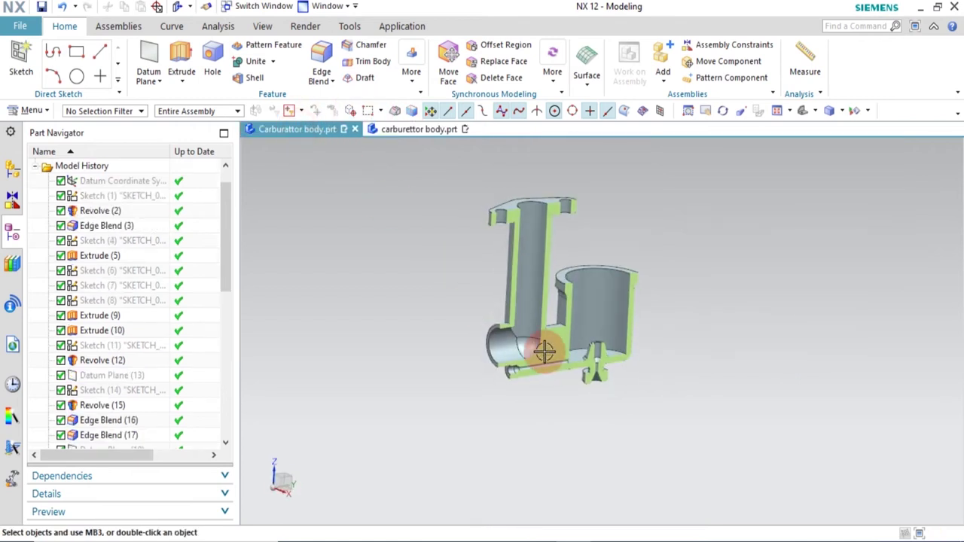
scroll(544, 352, down, 4)
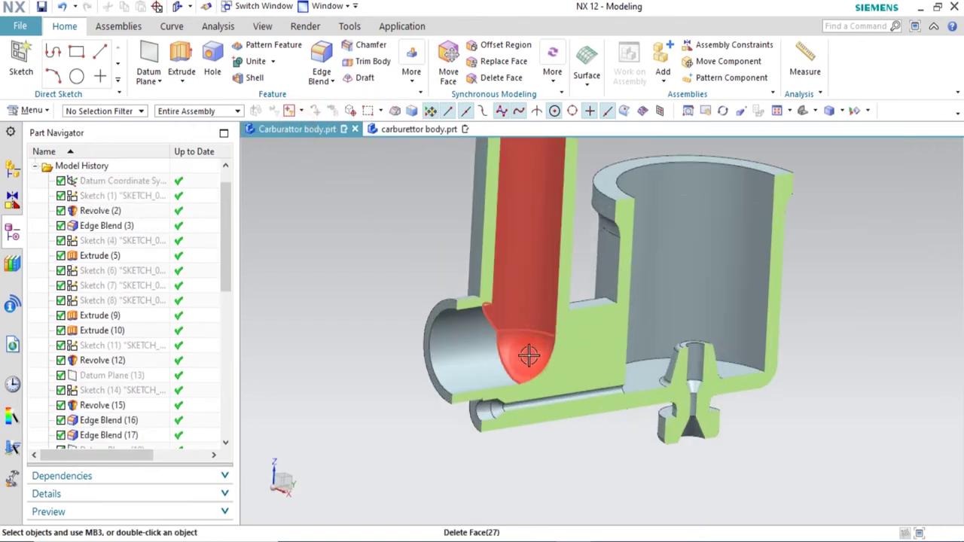
click(417, 130)
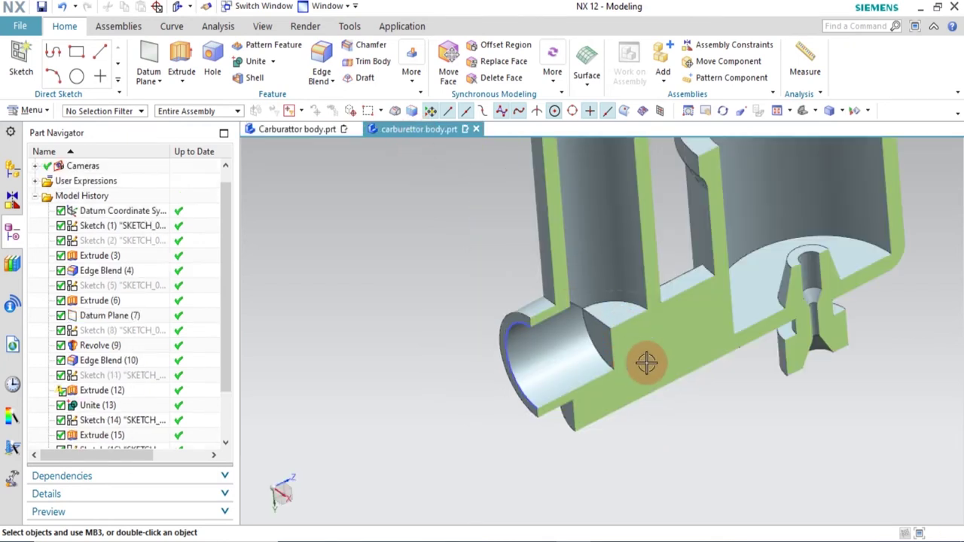
scroll(614, 324, down, 2)
middle_drag(646, 356, 616, 360)
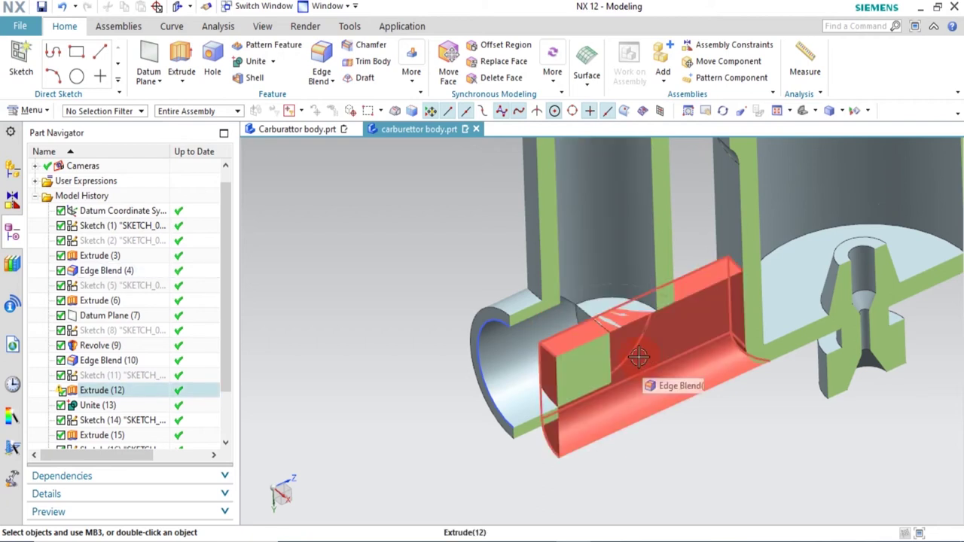
click(582, 347)
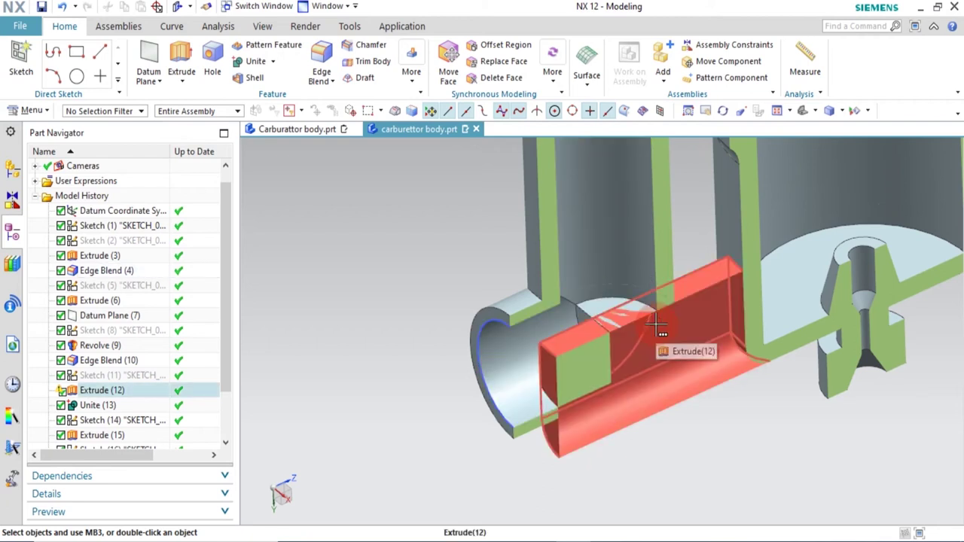
middle_drag(742, 394, 739, 404)
mouse_move(635, 327)
middle_down()
mouse_move(646, 333)
mouse_move(637, 332)
middle_up()
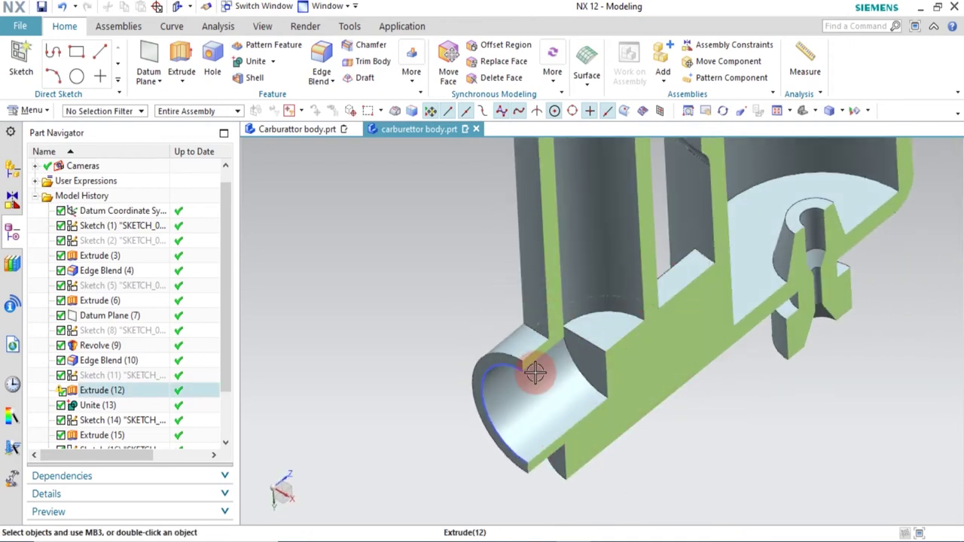
mouse_move(799, 432)
middle_down()
mouse_move(809, 407)
mouse_move(818, 411)
middle_up()
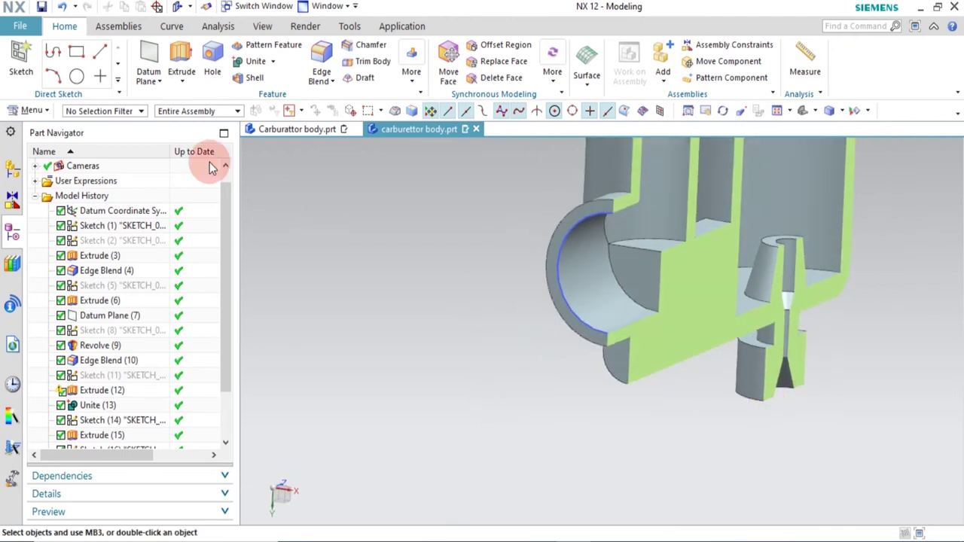
Create a sketch on the flat face at the inner end of the side bore and project the face's boundary edge into it
click(23, 55)
click(632, 280)
click(864, 275)
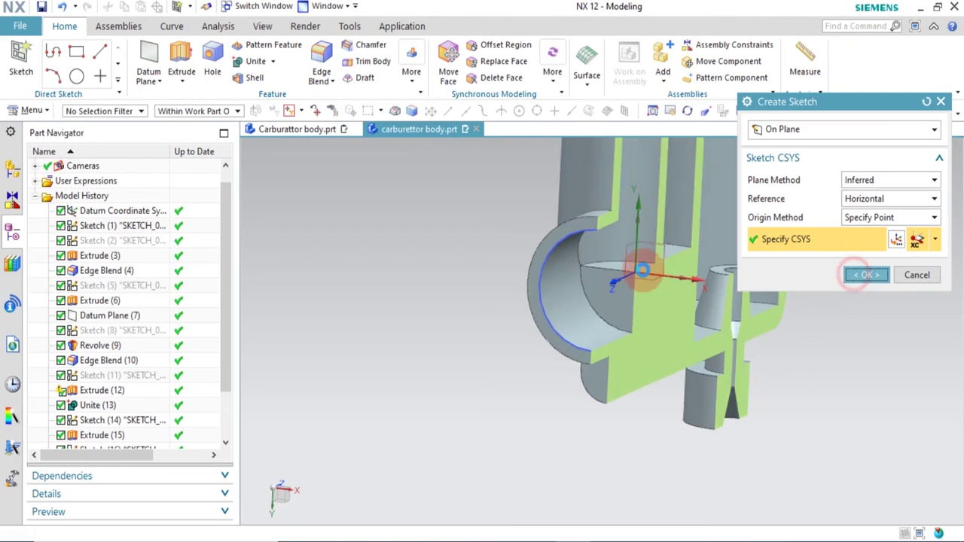
middle_drag(723, 429, 689, 448)
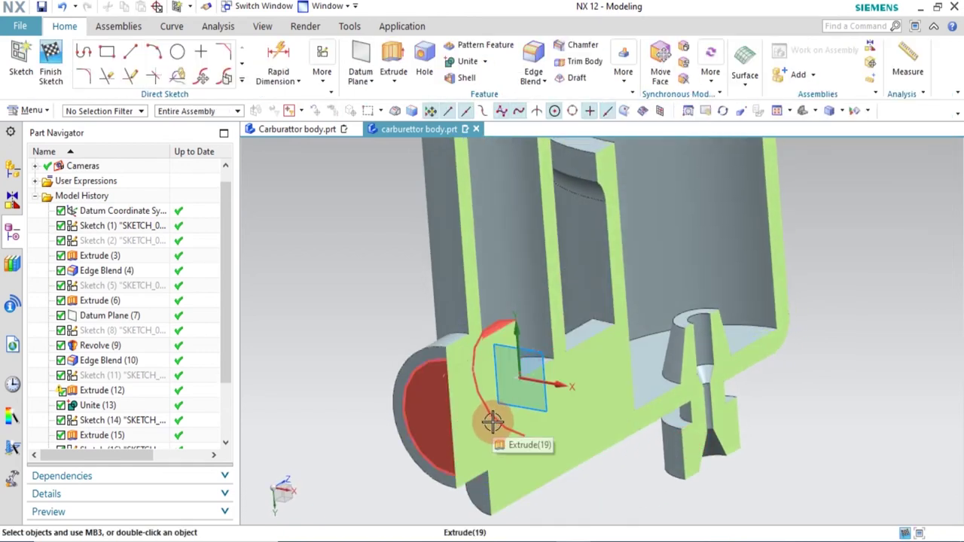
click(241, 81)
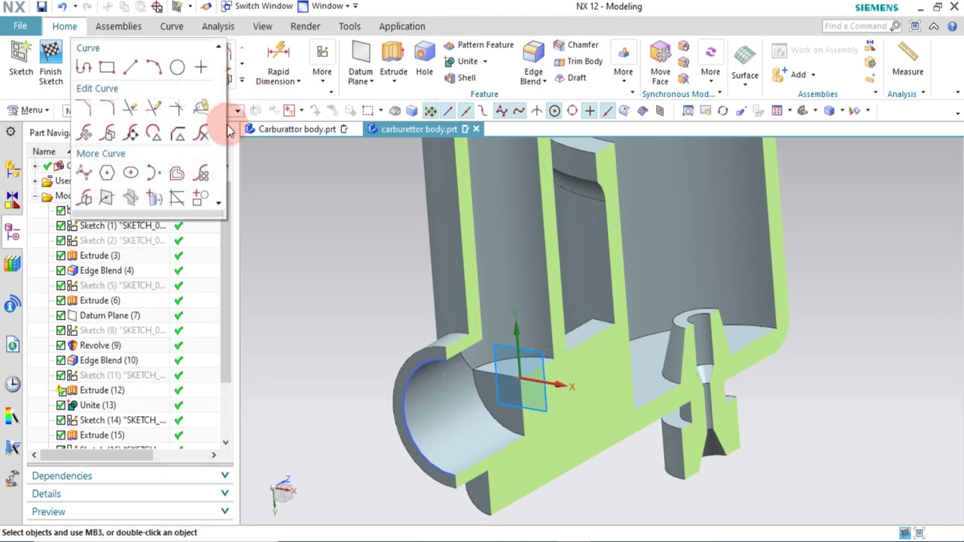
click(156, 201)
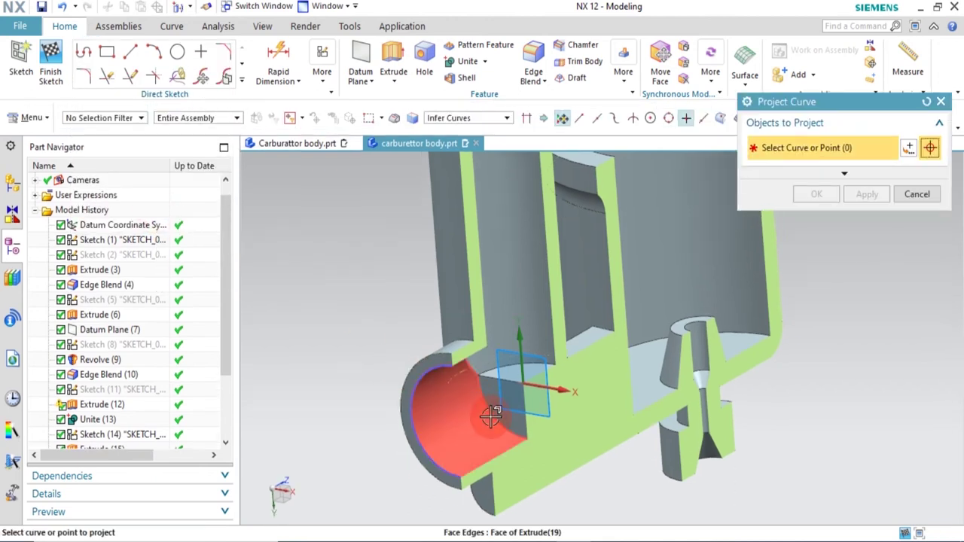
click(495, 413)
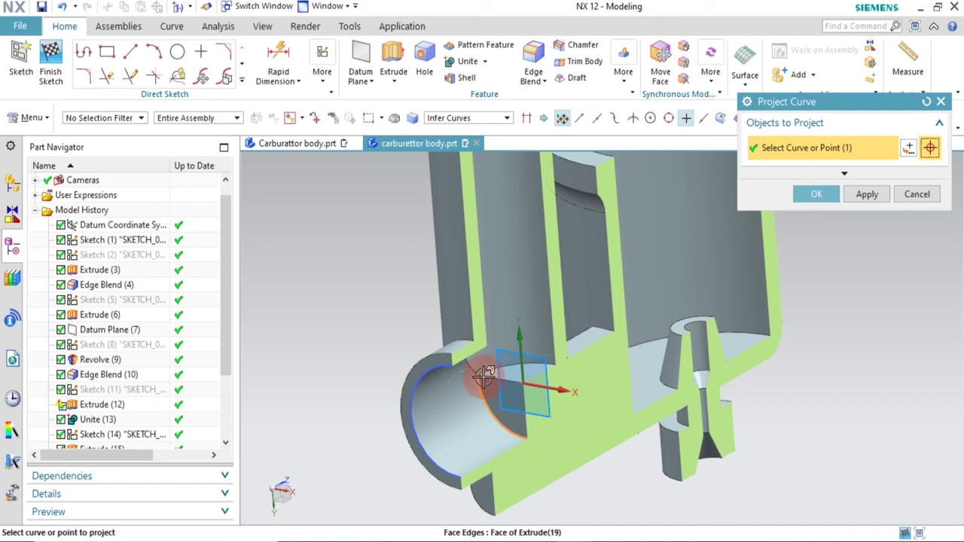
click(805, 199)
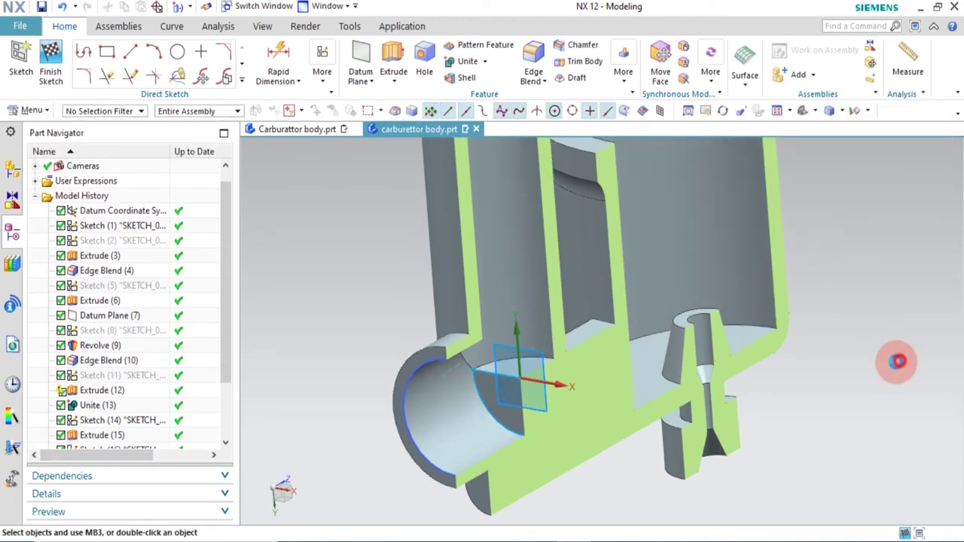
Draw a vertical line about 65 mm long from the sketch origin down past the bottom of the body
middle_drag(800, 407, 721, 387)
click(131, 54)
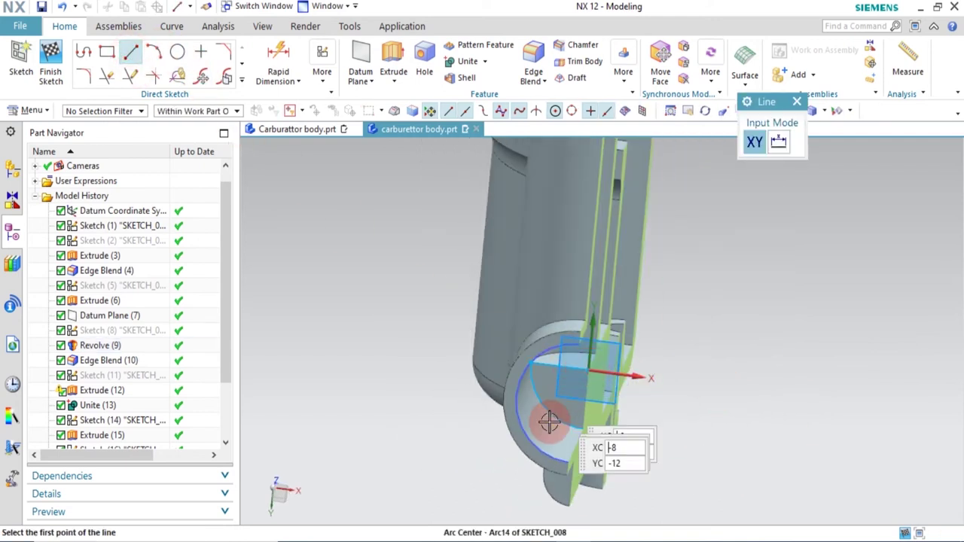
click(569, 418)
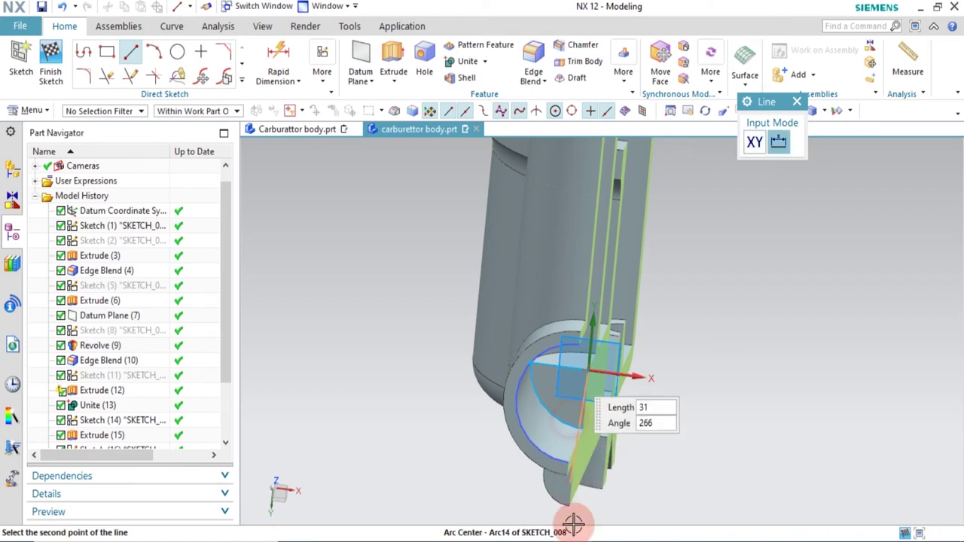
scroll(577, 523, up, 3)
scroll(592, 304, down, 5)
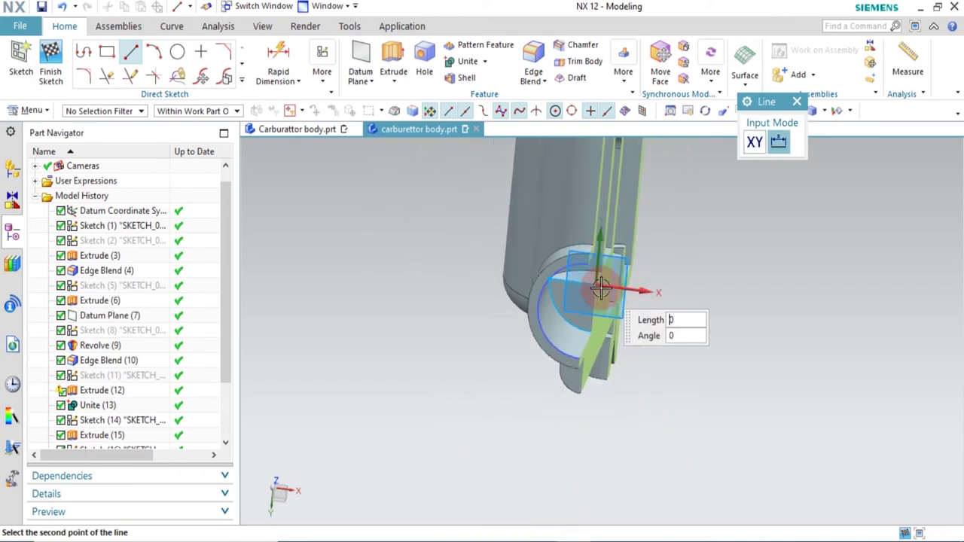
click(585, 437)
key(Escape)
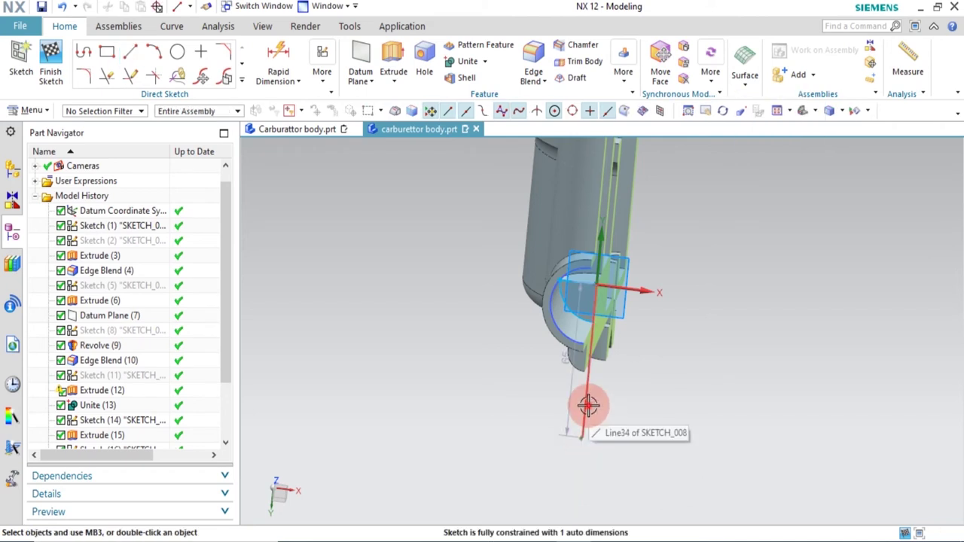
click(589, 406)
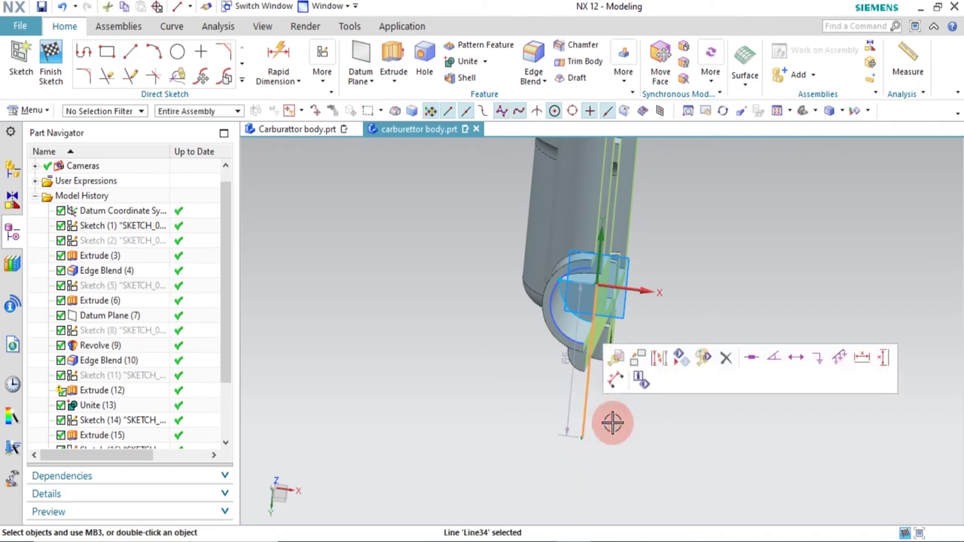
scroll(651, 447, up, 3)
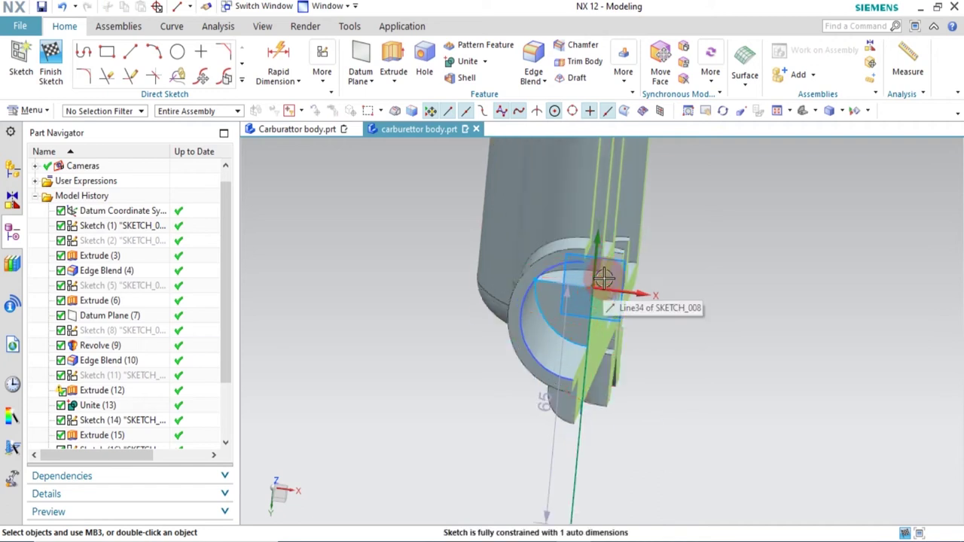
click(796, 359)
middle_drag(677, 370, 662, 370)
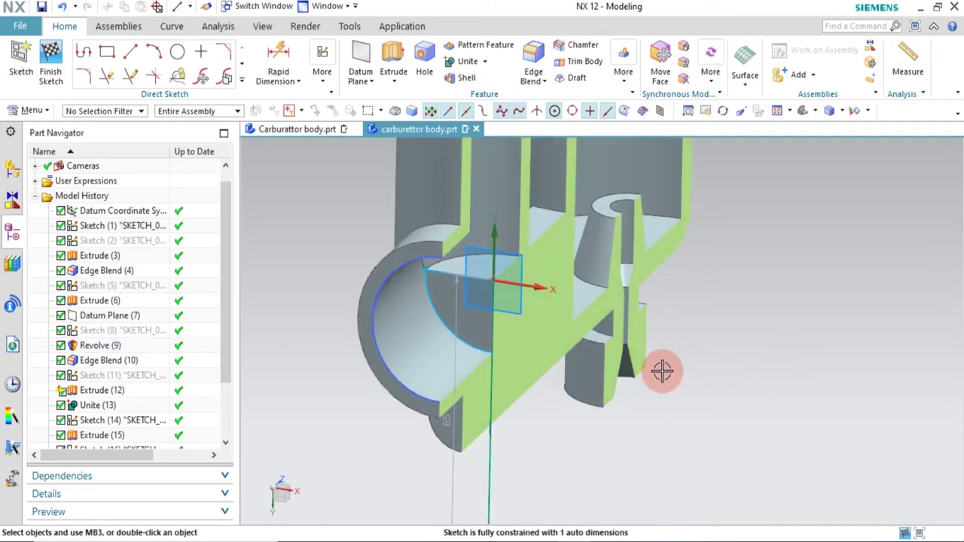
Turn off section clipping to show the whole carburettor body around the active sketch
click(262, 26)
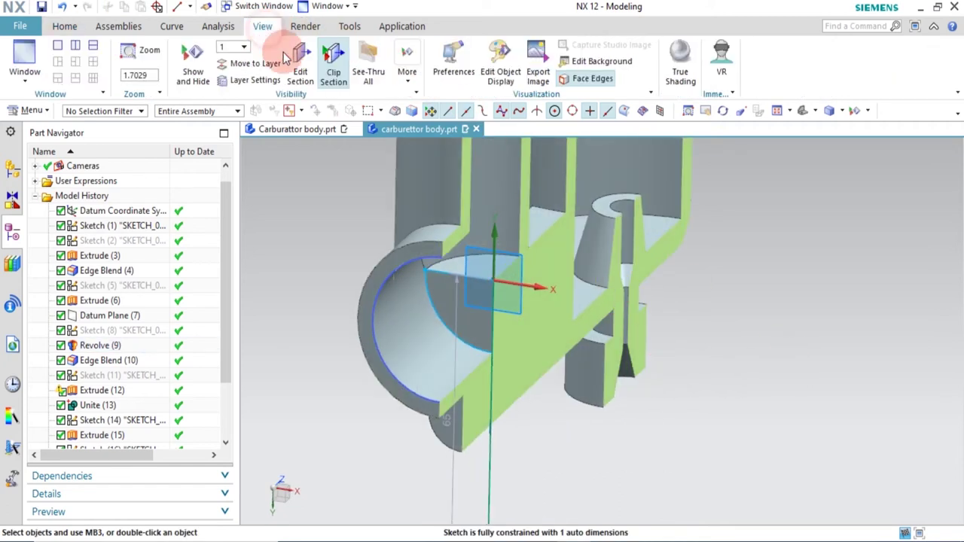
click(330, 68)
click(738, 301)
click(775, 437)
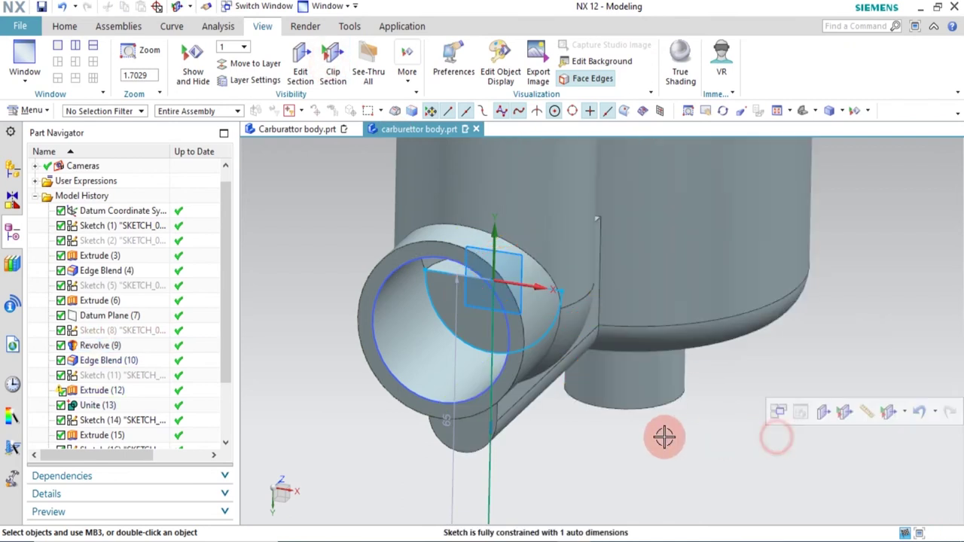
Try to trim away the +X half of the projected face boundary in the sketch
key(t)
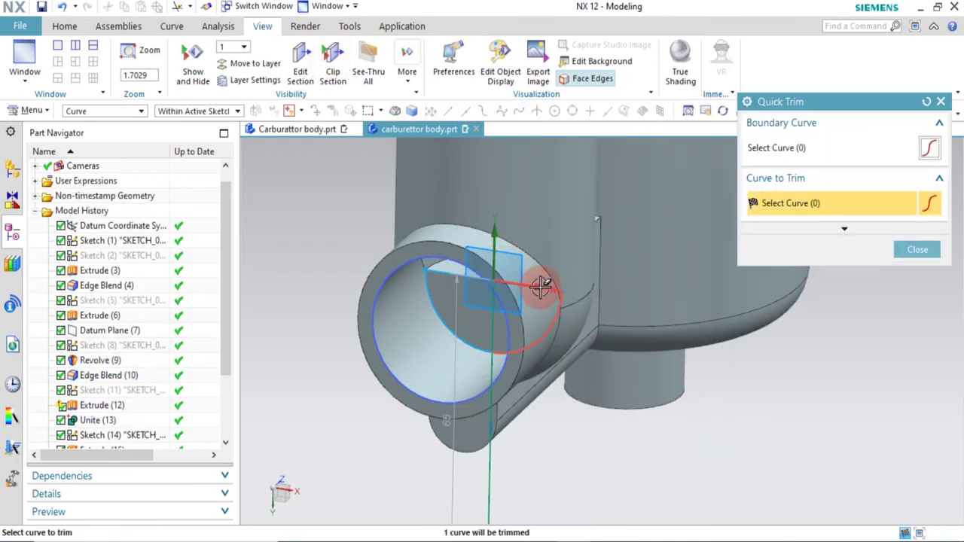
click(540, 287)
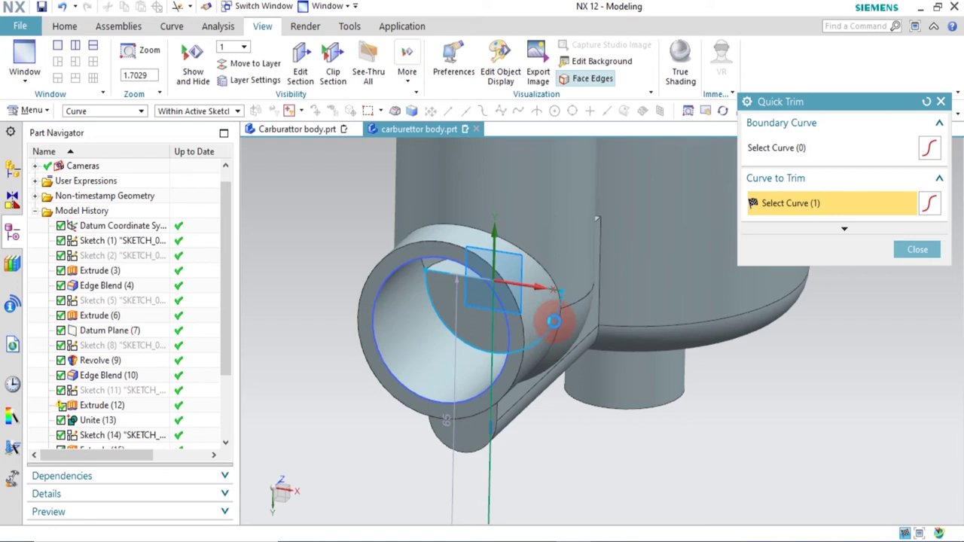
click(554, 322)
click(482, 293)
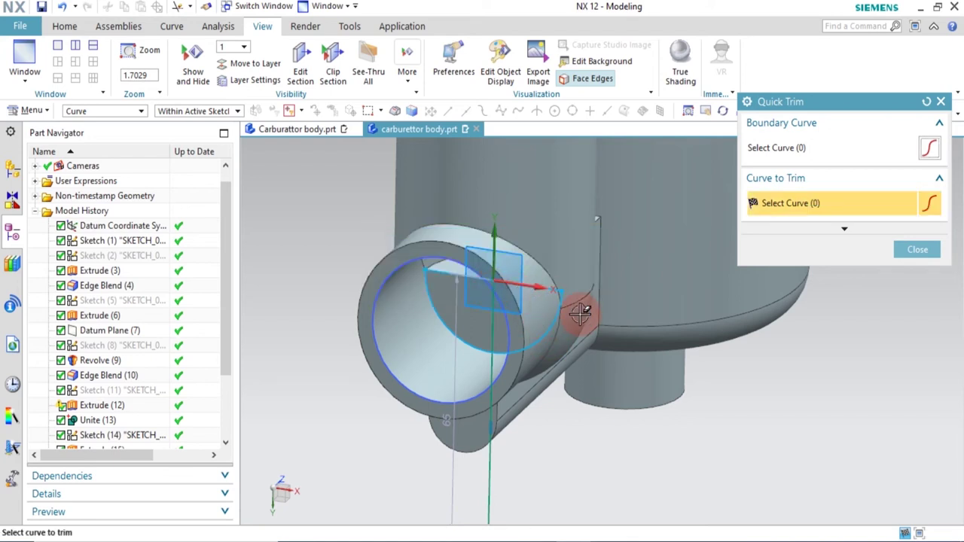
click(554, 319)
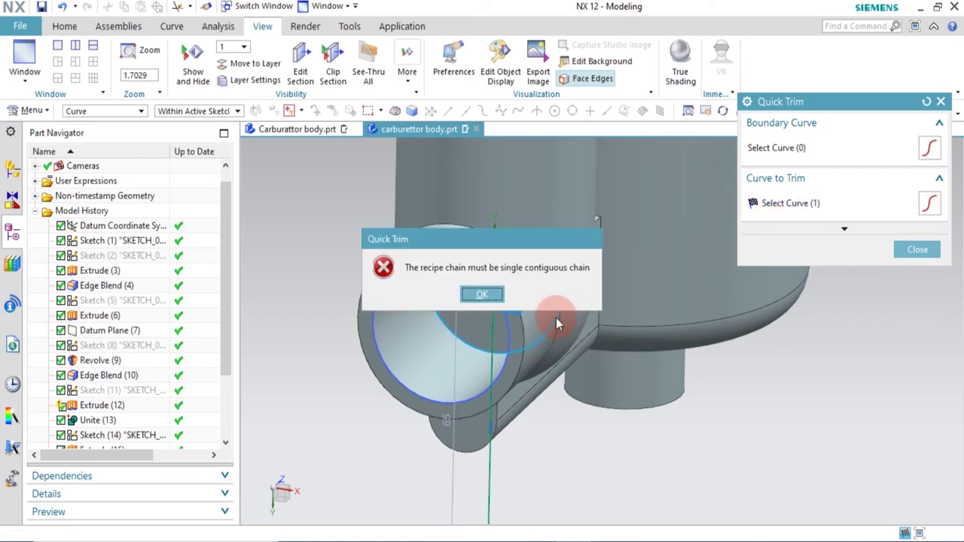
click(482, 294)
key(Escape)
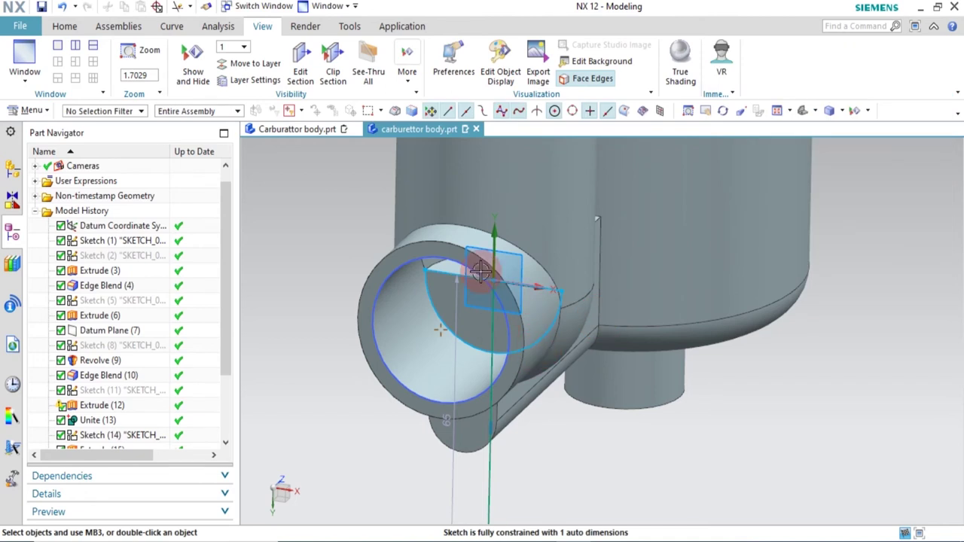
Delete the projected face boundary from the sketch, keeping the vertical line through the origin
mouse_move(565, 320)
middle_down()
mouse_move(577, 299)
mouse_move(577, 308)
middle_up()
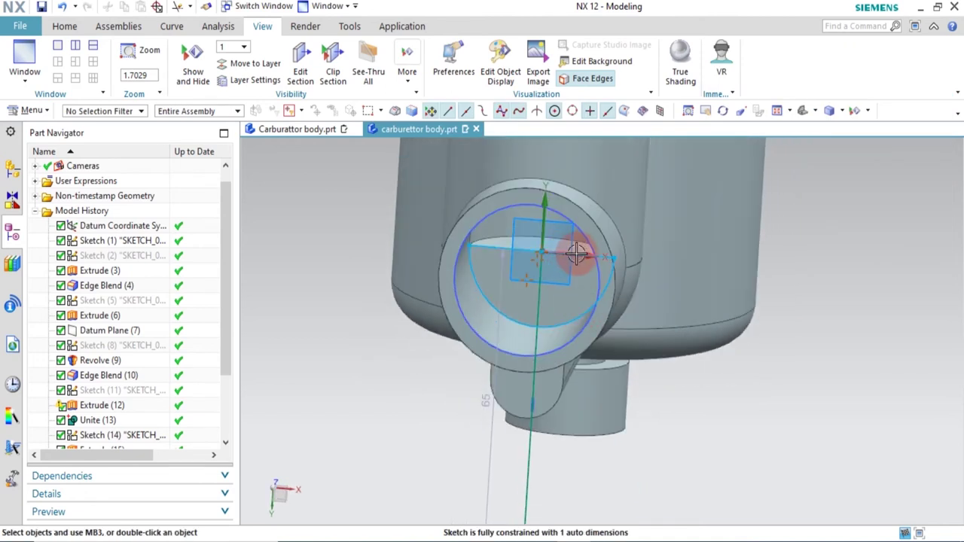
click(490, 248)
key(Delete)
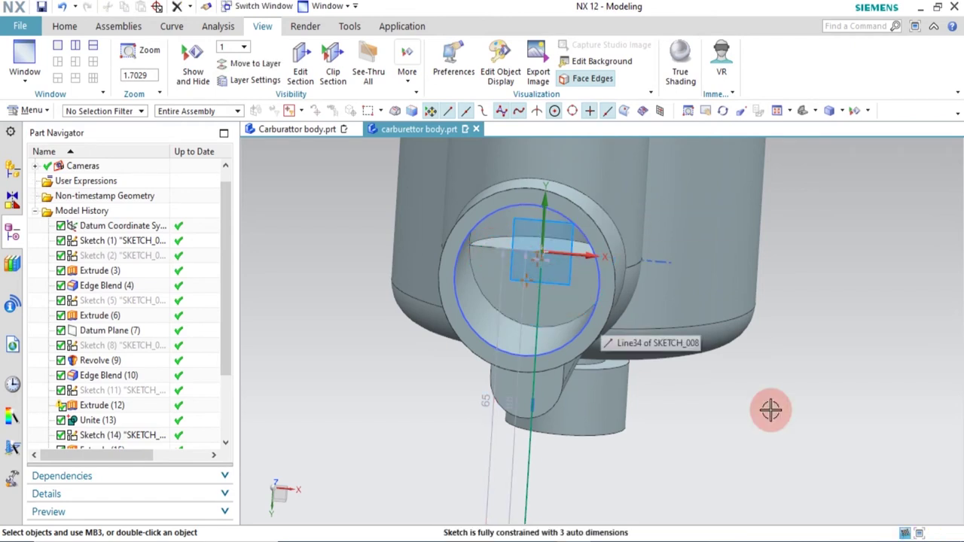
Project only the curved lower edge of the flat inner face into the sketch
click(63, 27)
click(241, 82)
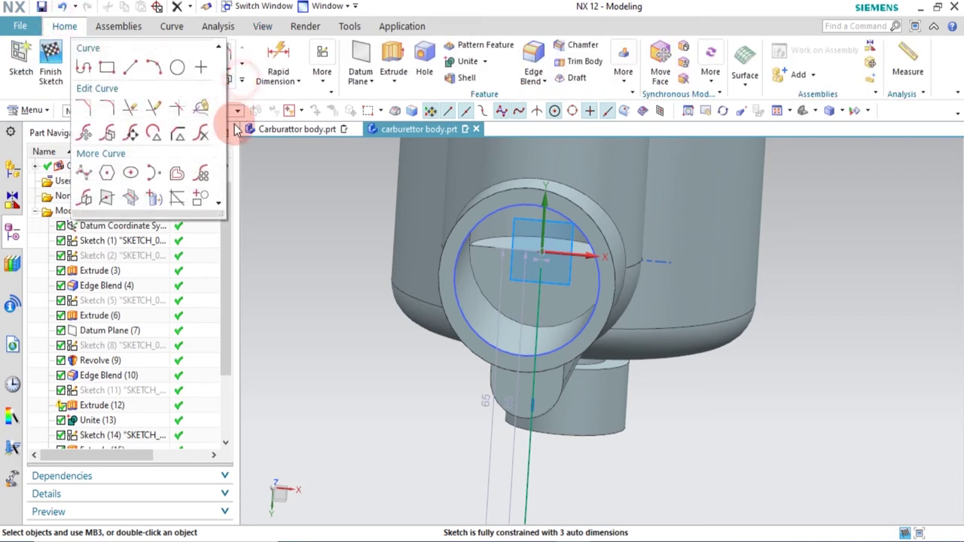
click(155, 197)
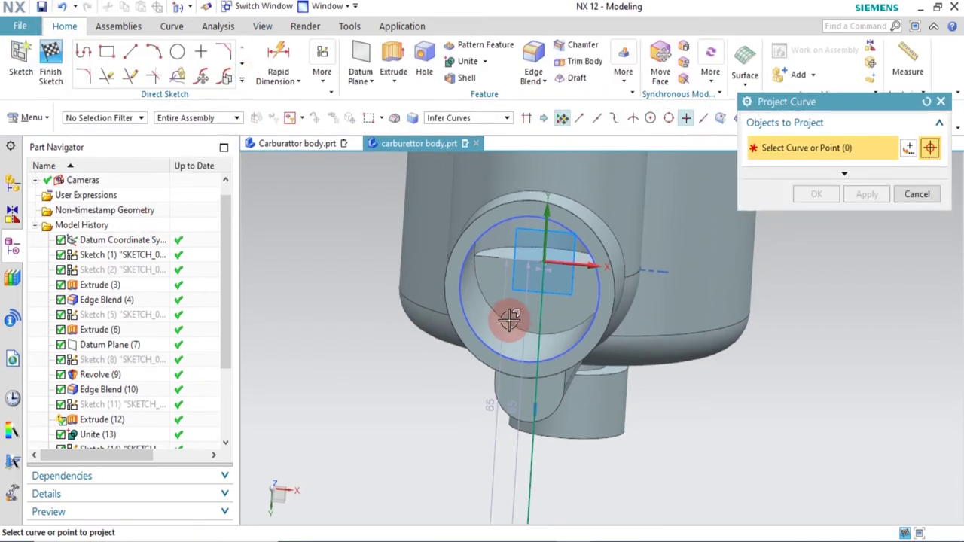
click(507, 322)
right_click(507, 321)
click(814, 194)
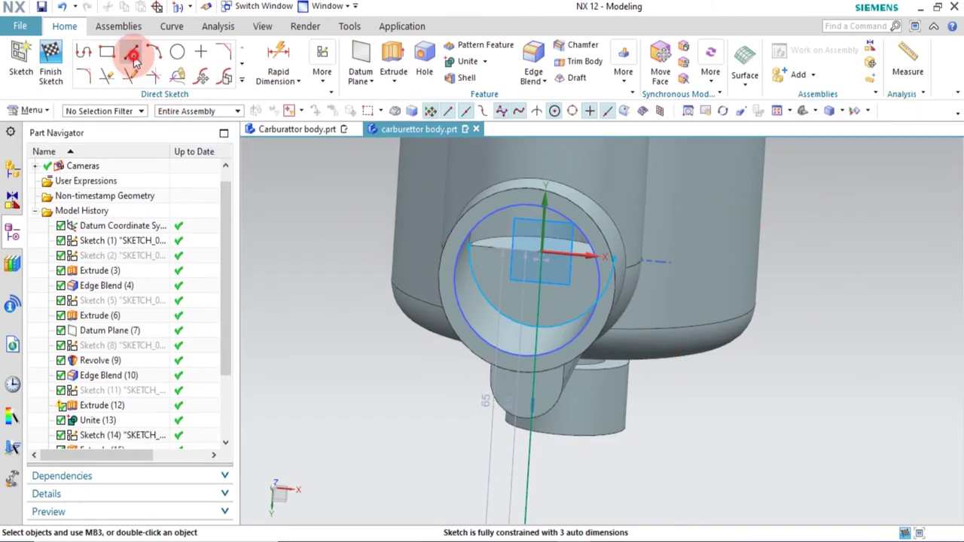
Draw a horizontal 32 mm line joining the two endpoints of the projected arc
click(132, 54)
click(469, 246)
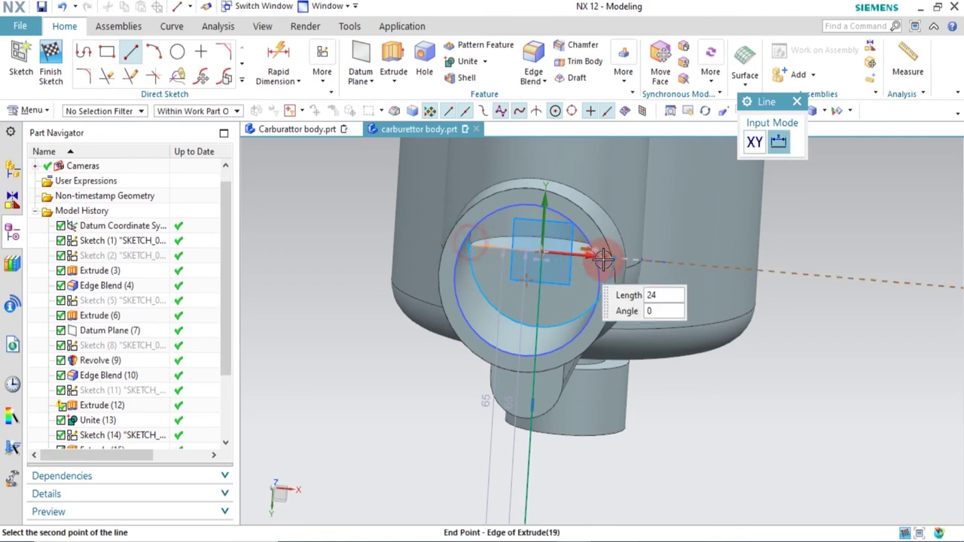
click(610, 256)
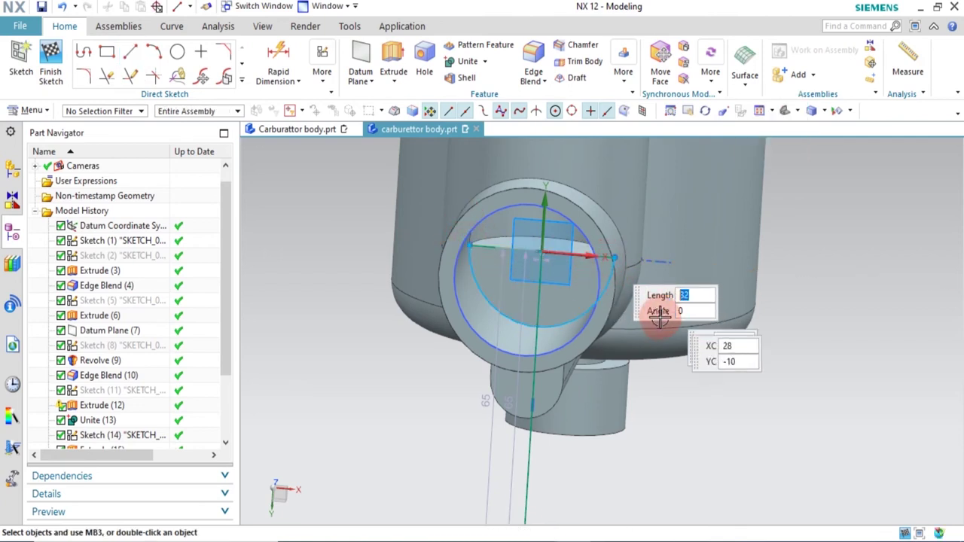
Trim the sketch to a closed quarter-circle on the -X side, bounded by the horizontal line, the arc and the vertical line
key(t)
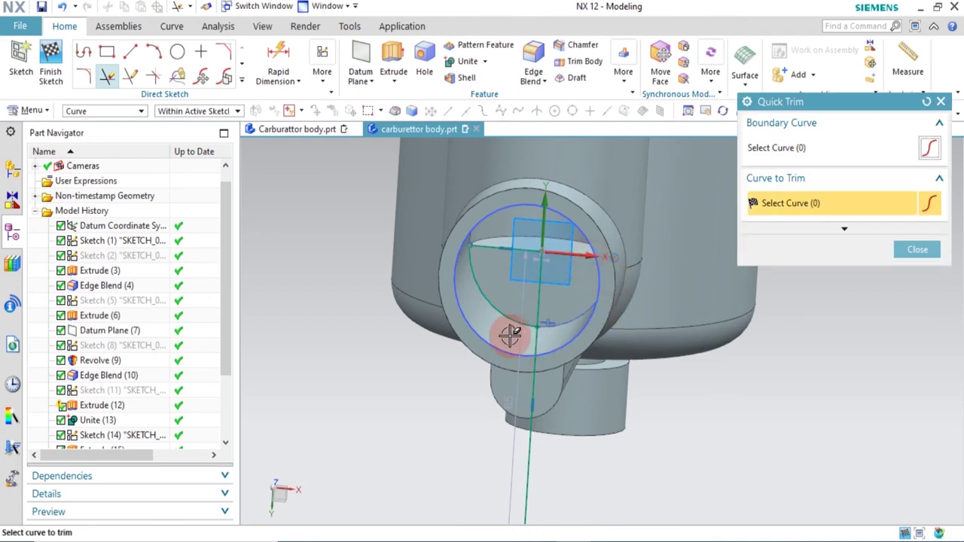
click(555, 322)
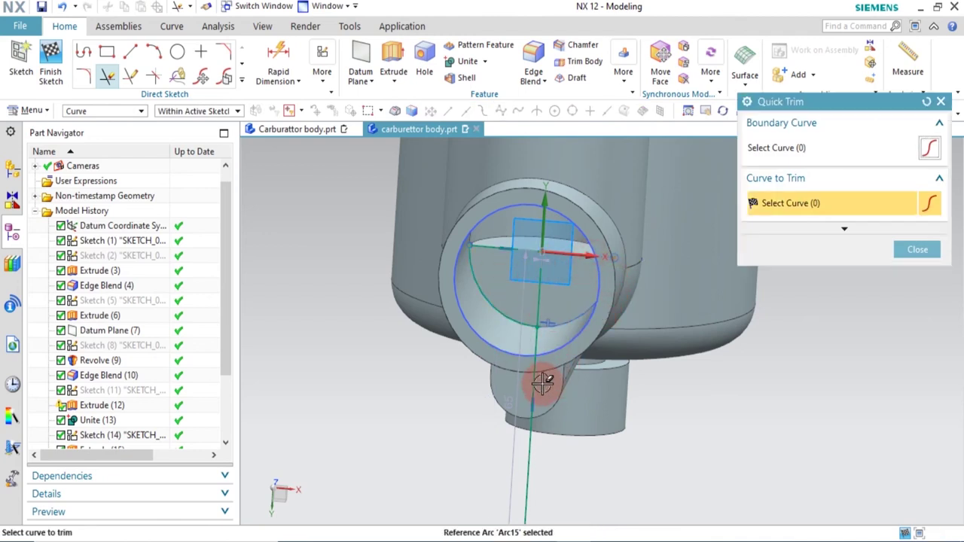
middle_click(611, 400)
Revolve the quarter-circle profile 360° about its vertical line and subtract it from the body to round the bore junction
middle_drag(671, 377, 663, 384)
click(394, 82)
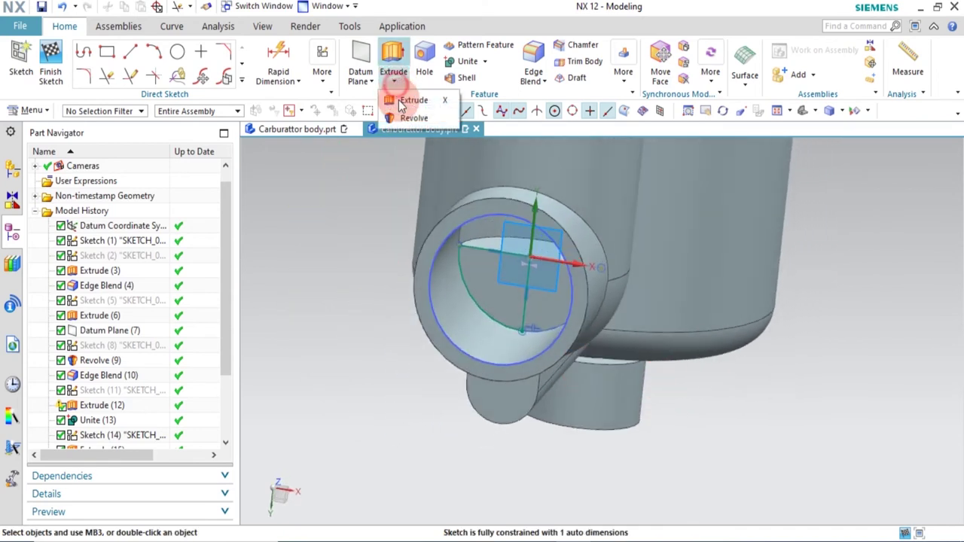
click(399, 116)
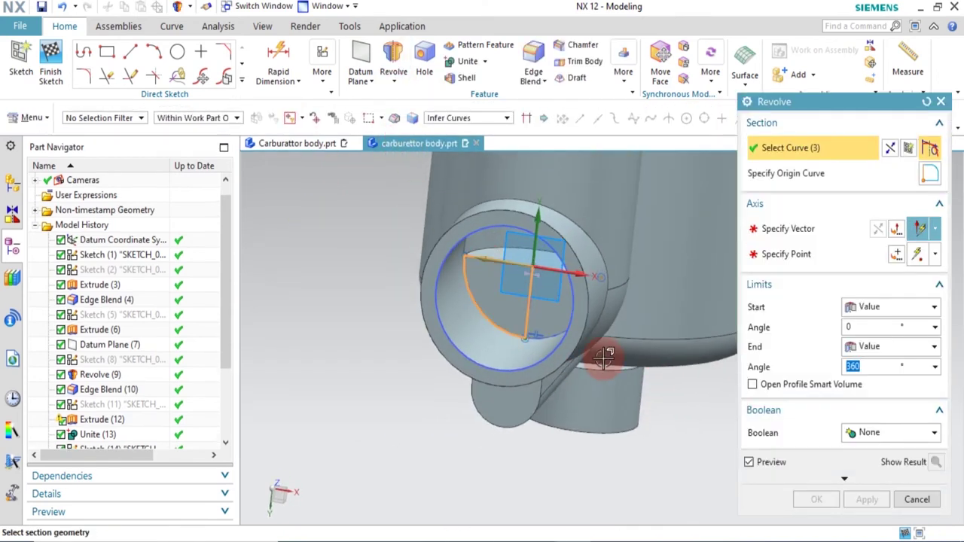
click(770, 143)
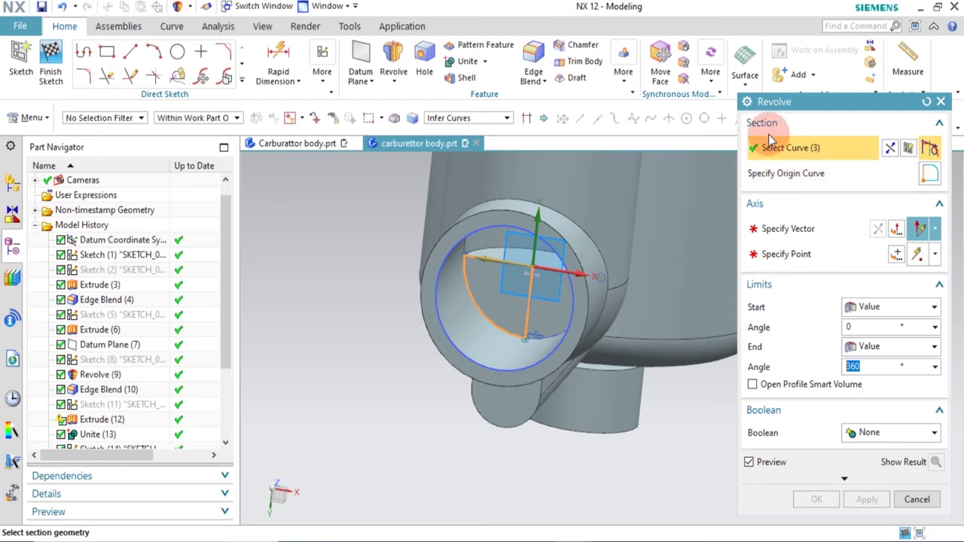
click(772, 229)
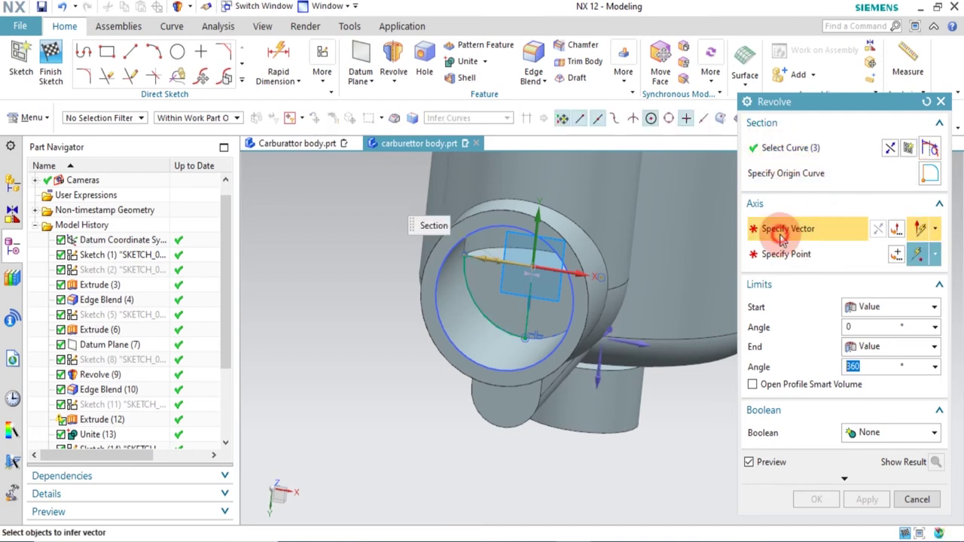
click(528, 317)
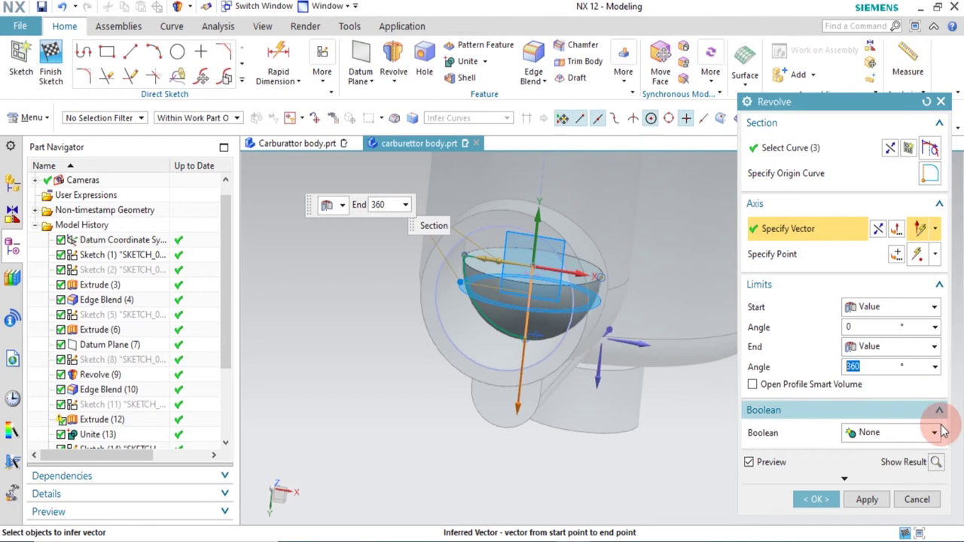
click(882, 434)
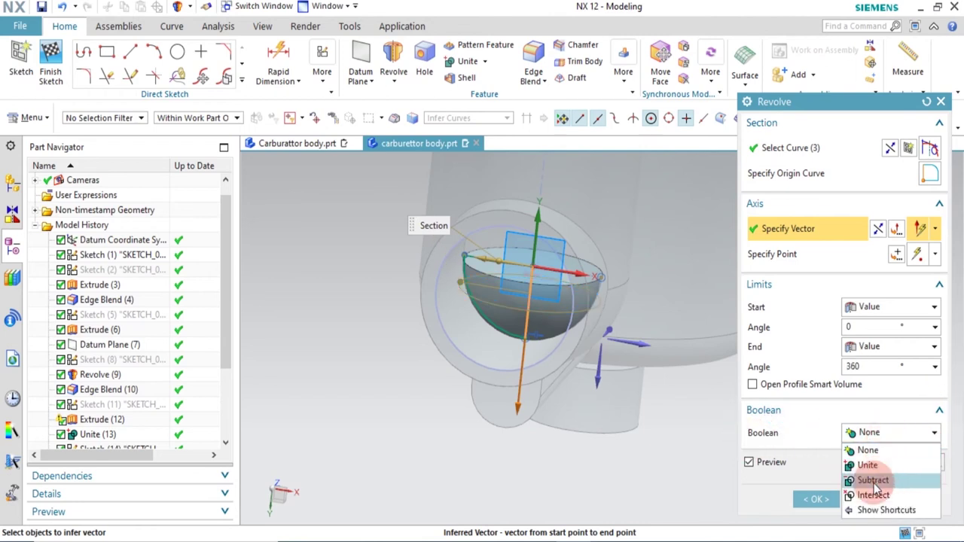
click(877, 477)
click(815, 525)
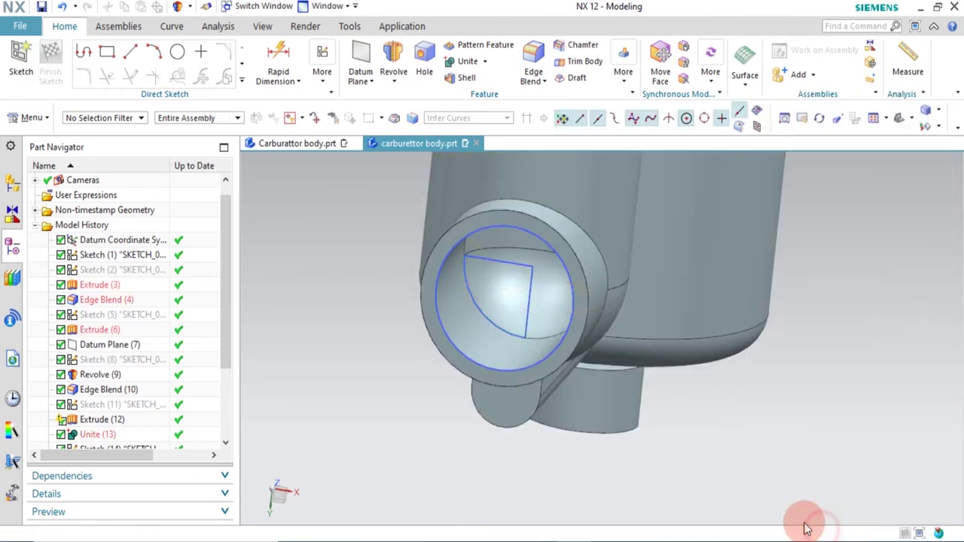
Hide all sketches in the part
scroll(663, 414, down, 2)
key(ctrl+w)
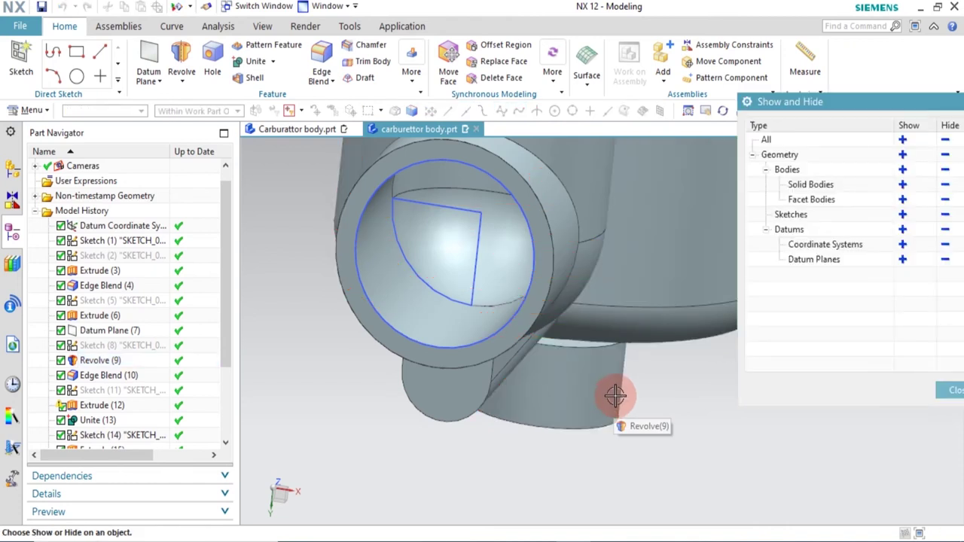
click(945, 214)
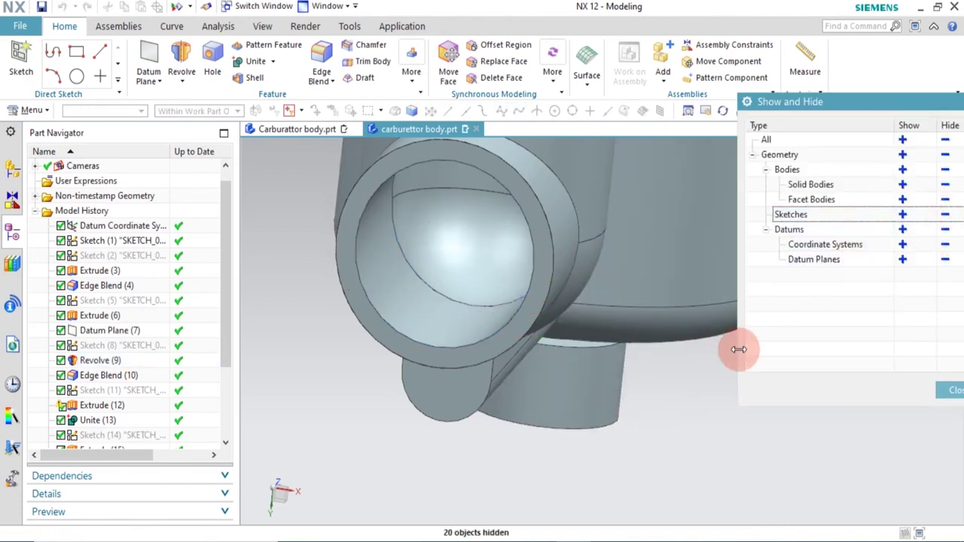
middle_click(742, 369)
Section the view of the body on the absolute X plane at 0 offset, exposing the main bore and the bowl
scroll(751, 389, down, 3)
scroll(748, 384, up, 5)
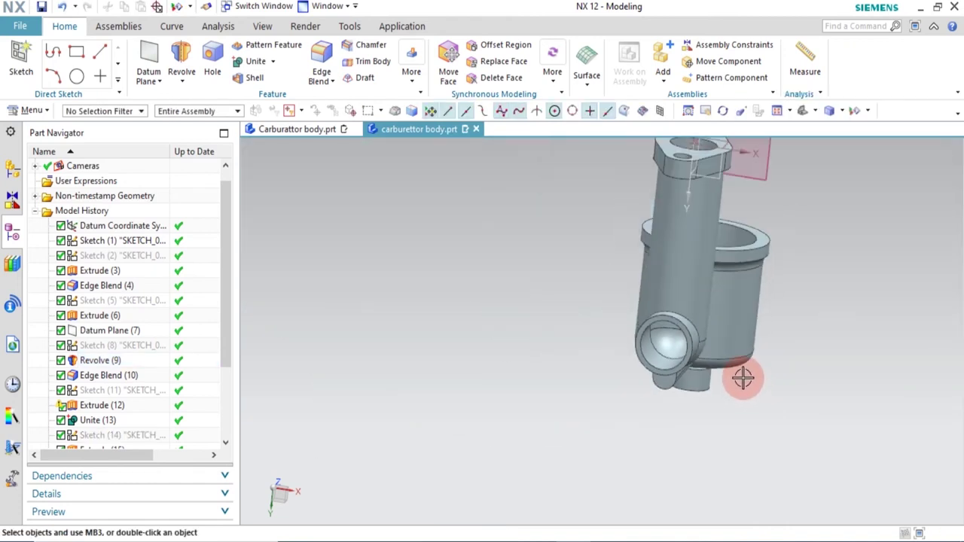
key(ctrl+h)
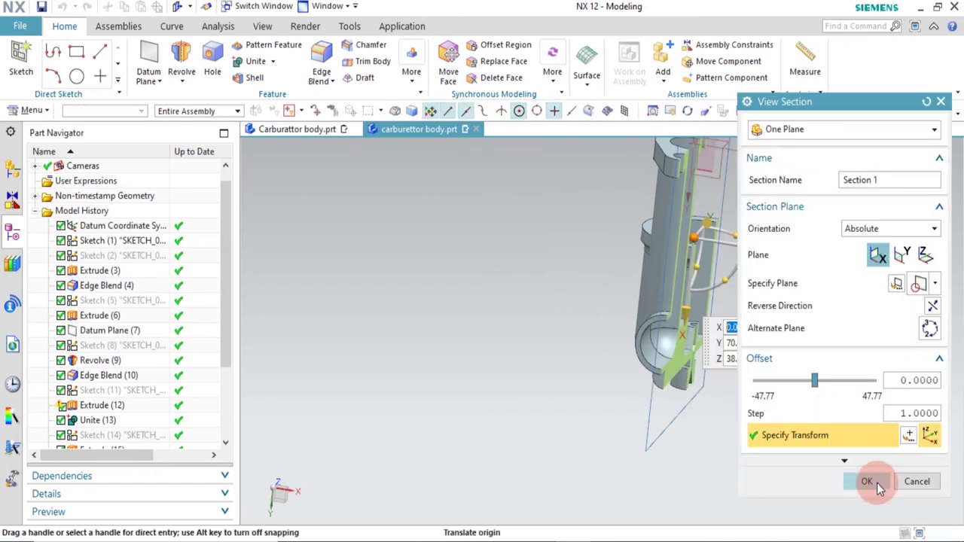
click(867, 482)
middle_drag(828, 469, 678, 430)
scroll(711, 383, up, 2)
scroll(754, 369, down, 2)
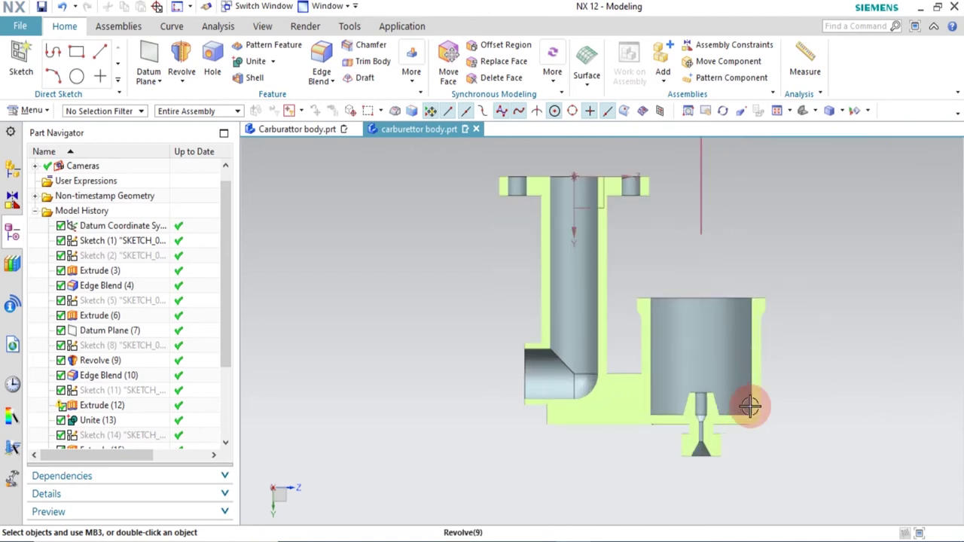
Examine the rounded bore junction and the tapered boss inside the bowl in the sectioned view
mouse_move(768, 463)
middle_down()
mouse_move(798, 490)
mouse_move(776, 467)
middle_up()
click(679, 380)
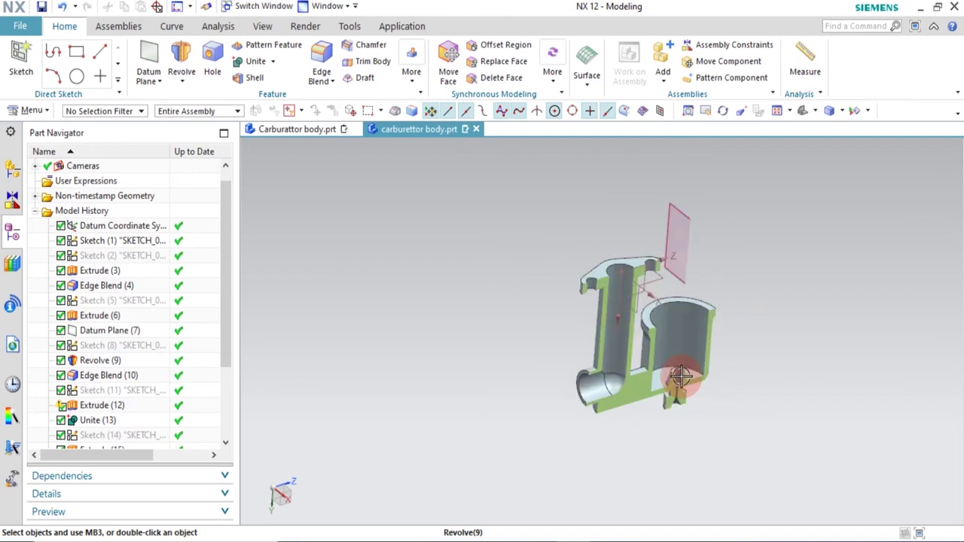
scroll(679, 379, down, 3)
scroll(656, 403, down, 2)
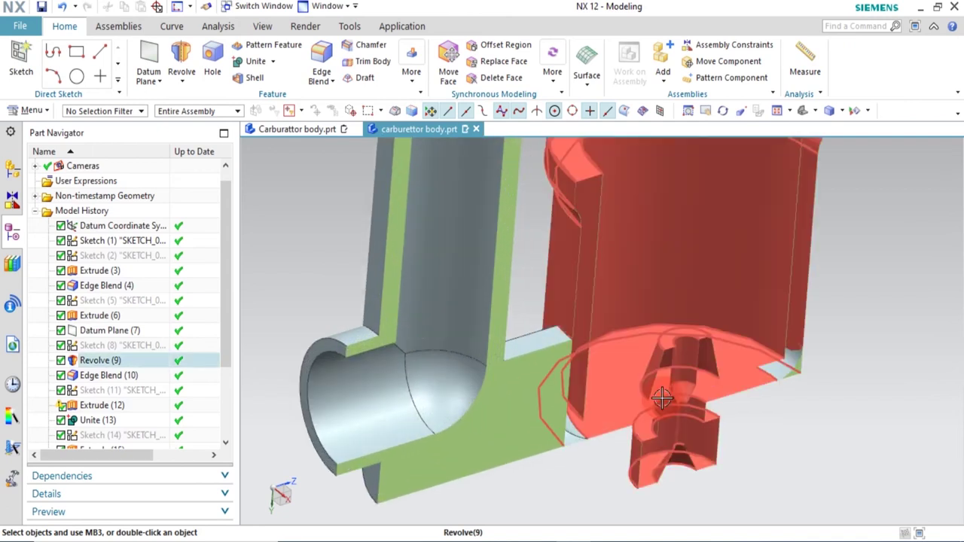
click(926, 444)
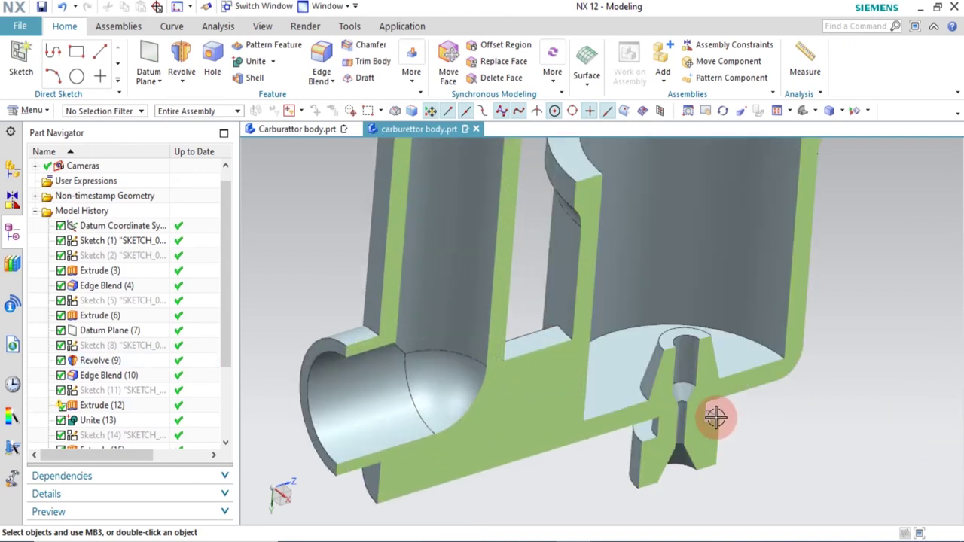
click(705, 419)
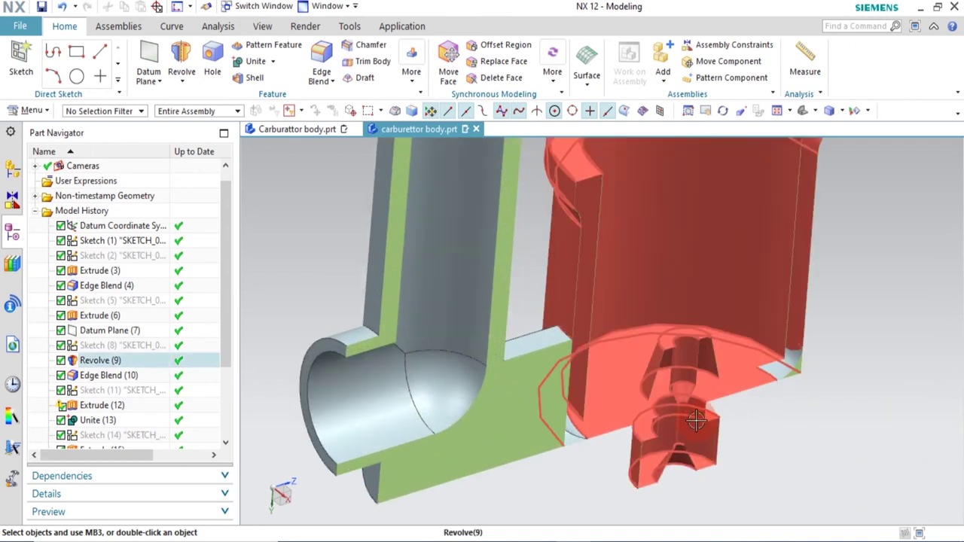
click(547, 277)
Apply a circular edge blend to the outer top rim and the base edge of the tapered boss inside the bowl
scroll(651, 398, down, 2)
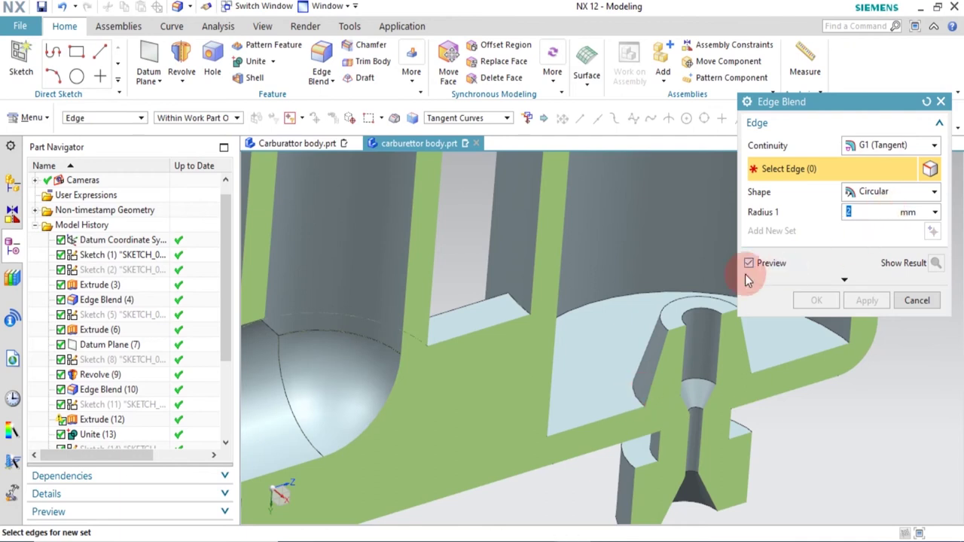
click(661, 322)
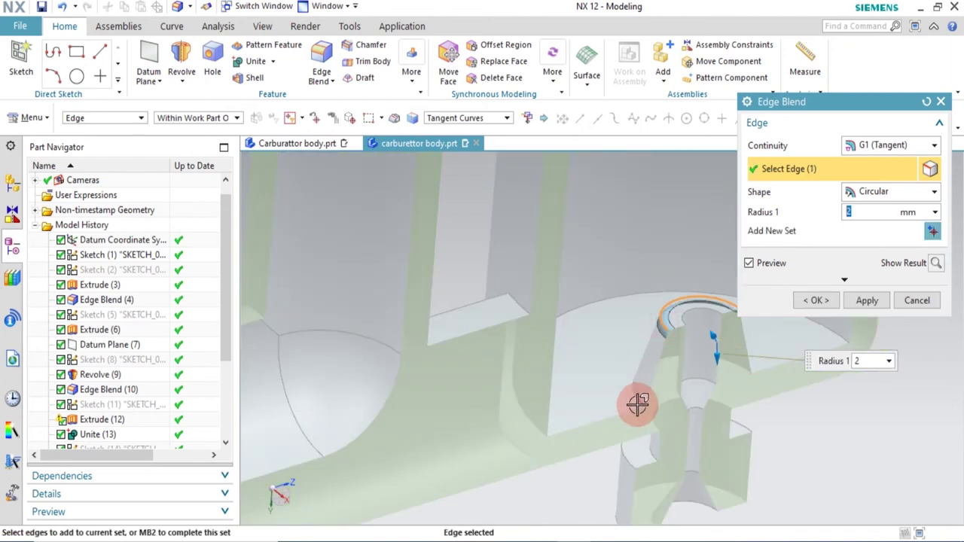
click(638, 404)
click(824, 300)
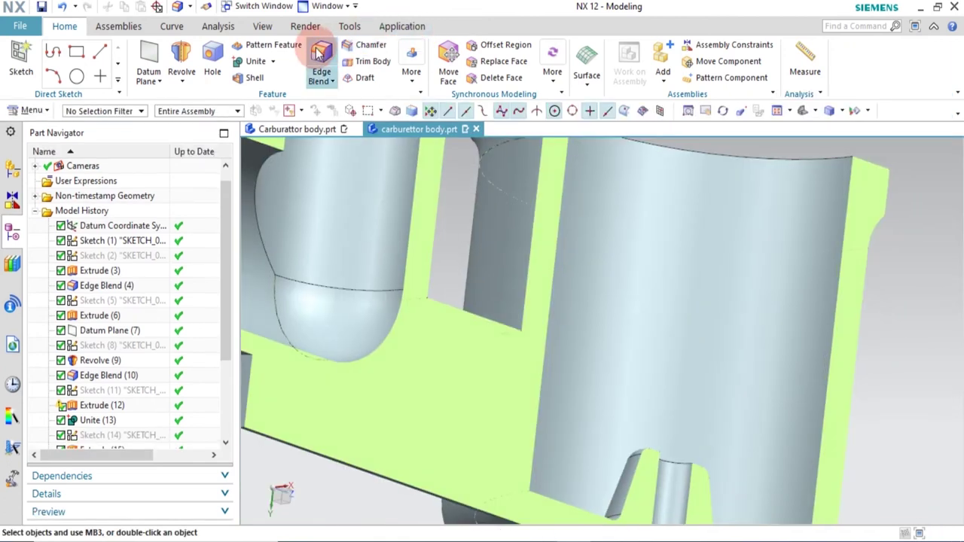
Apply a 3 mm circular edge blend to the edge where the lower boss's neck meets the underside of the bowl
click(321, 60)
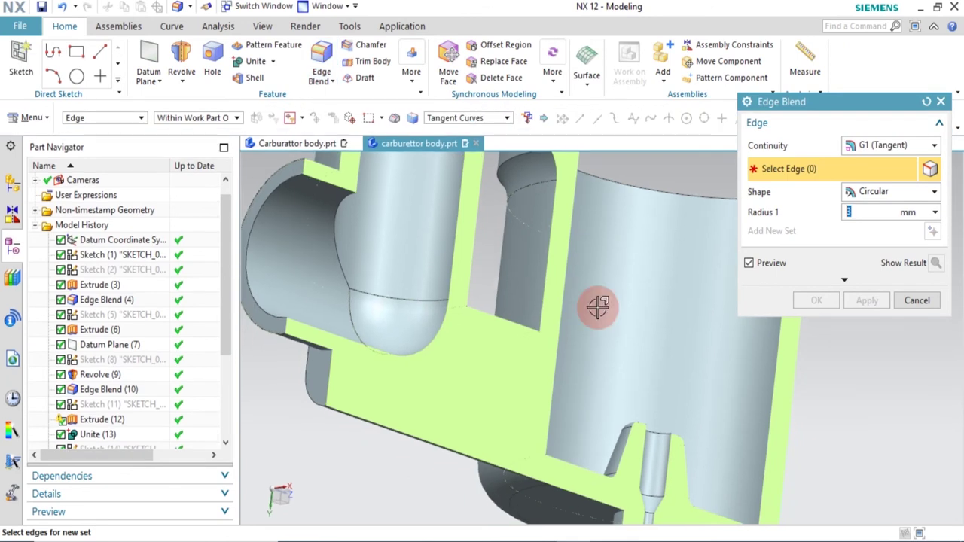
scroll(666, 324, up, 2)
scroll(658, 273, down, 4)
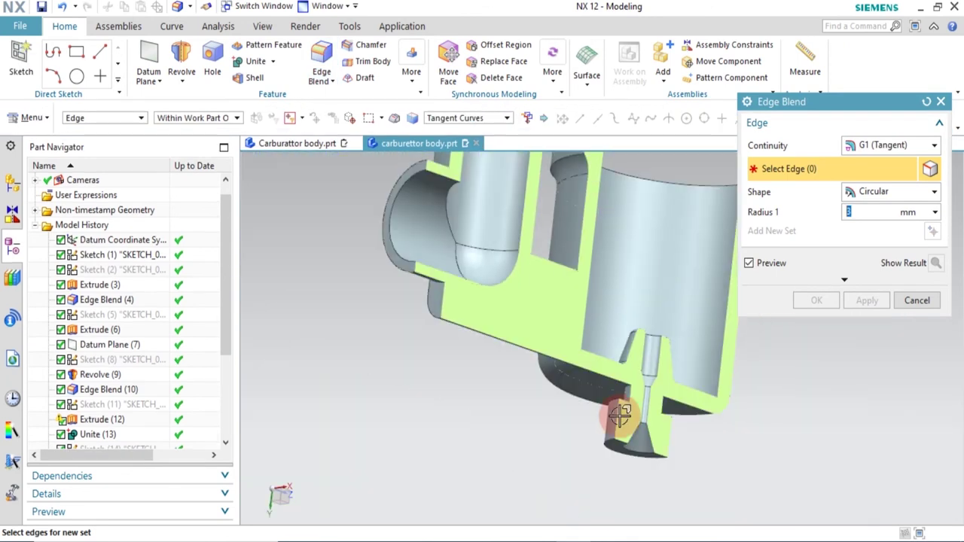
scroll(619, 412, up, 2)
click(631, 369)
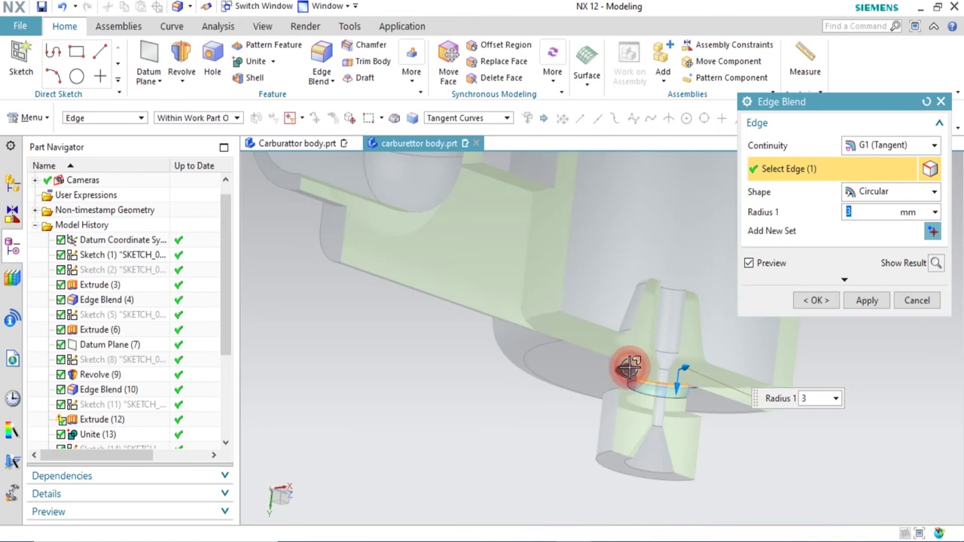
click(816, 301)
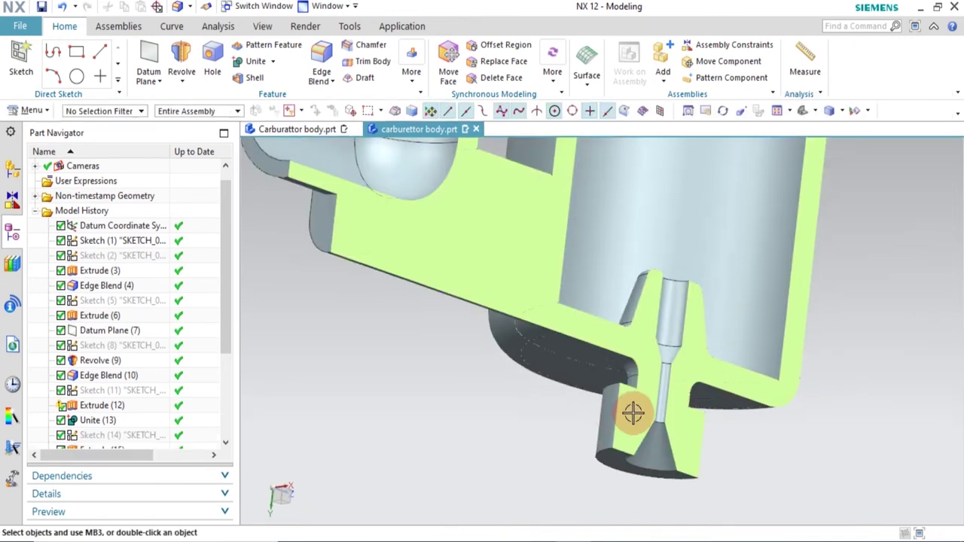
Chamfer the lower boss's bottom outer edge with an Offset and Angle cross section of 1 mm at 45°
middle_drag(607, 455, 610, 436)
click(610, 435)
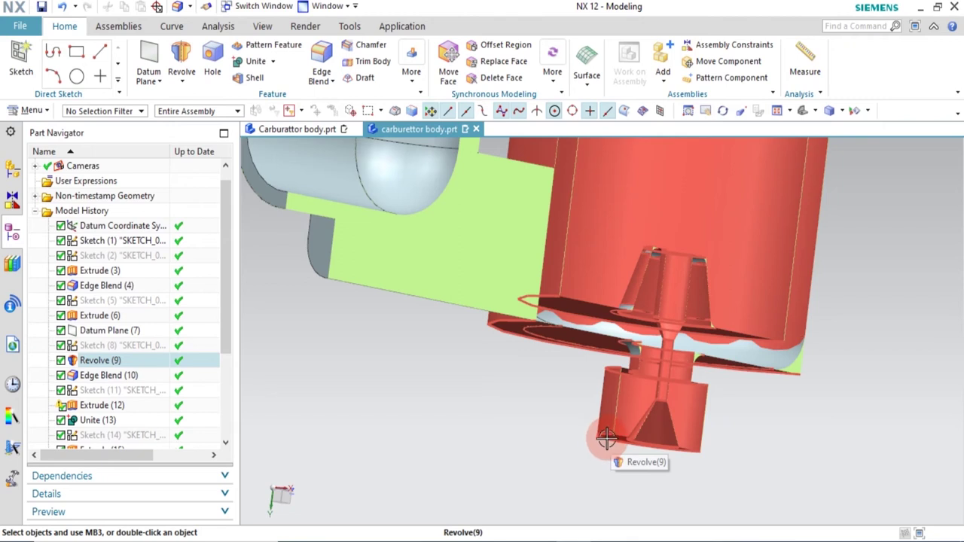
click(373, 54)
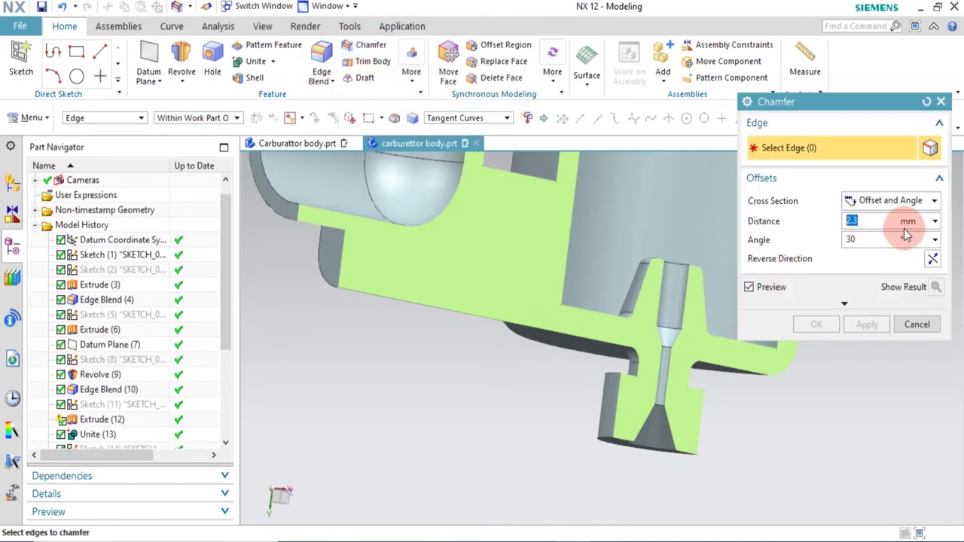
click(852, 221)
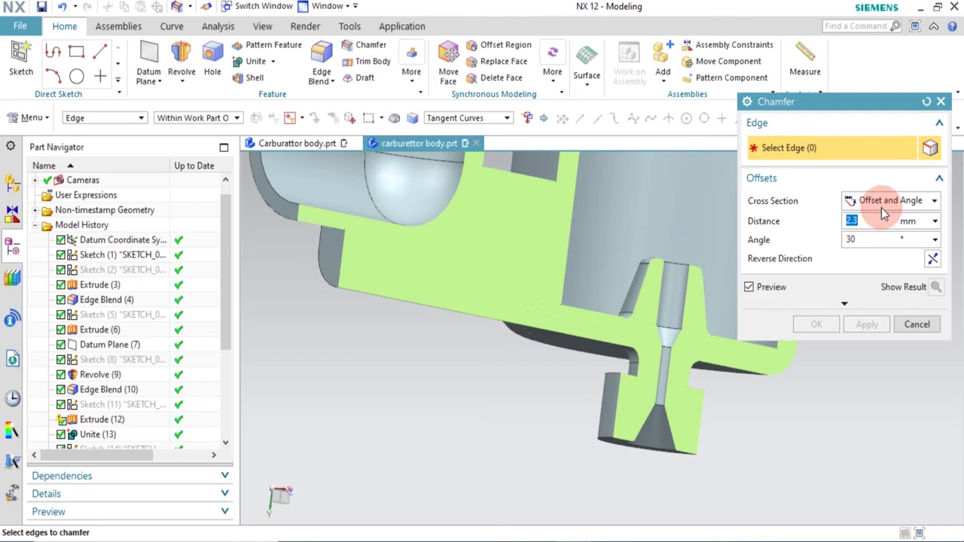
click(934, 203)
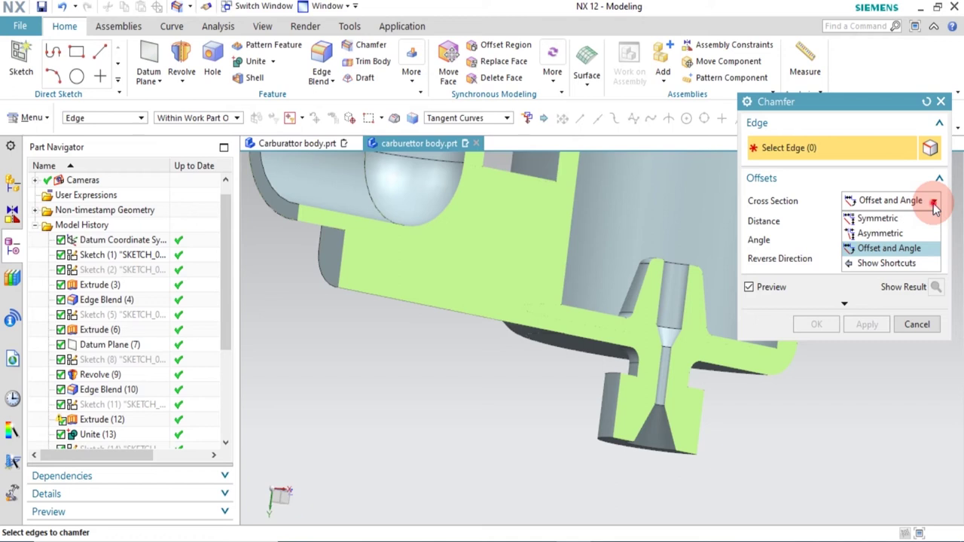
click(934, 203)
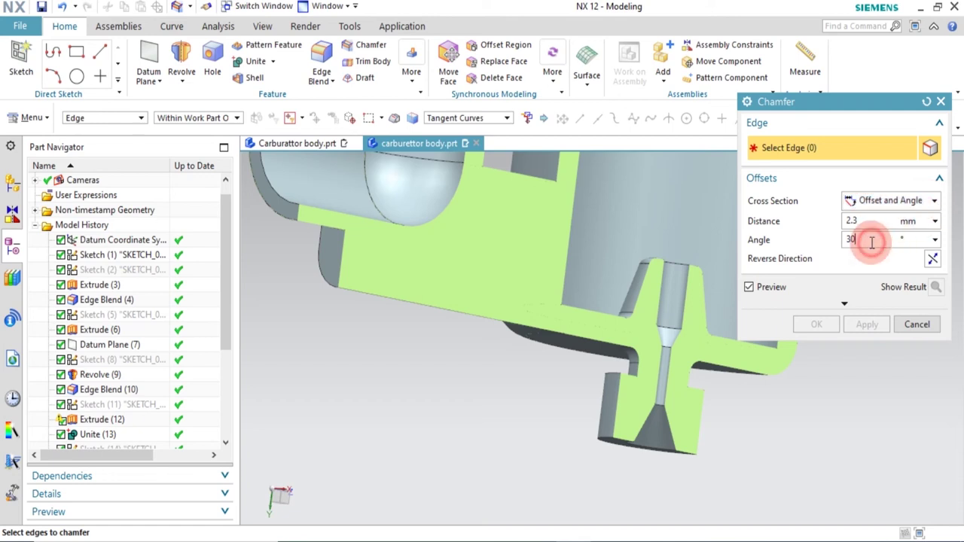
drag(871, 241, 822, 247)
text(45)
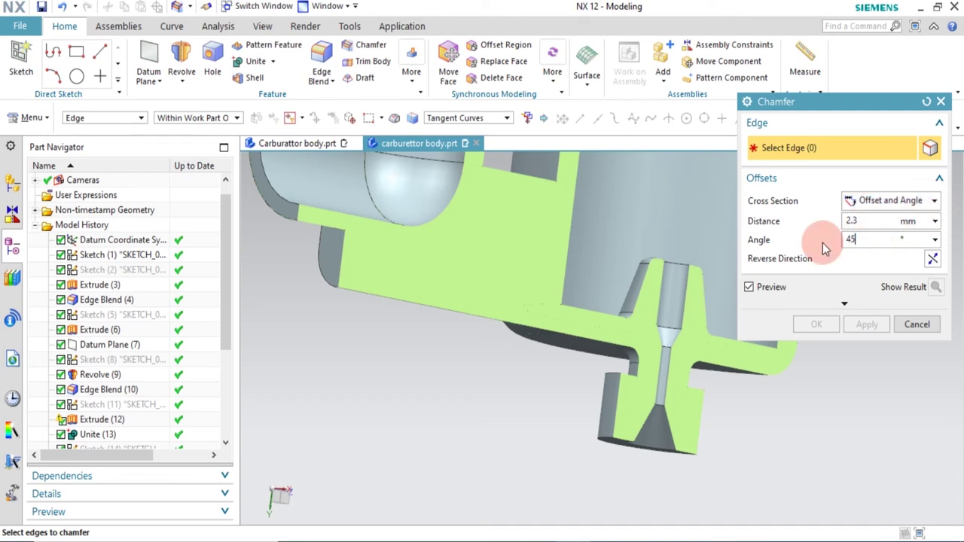
drag(823, 243, 901, 253)
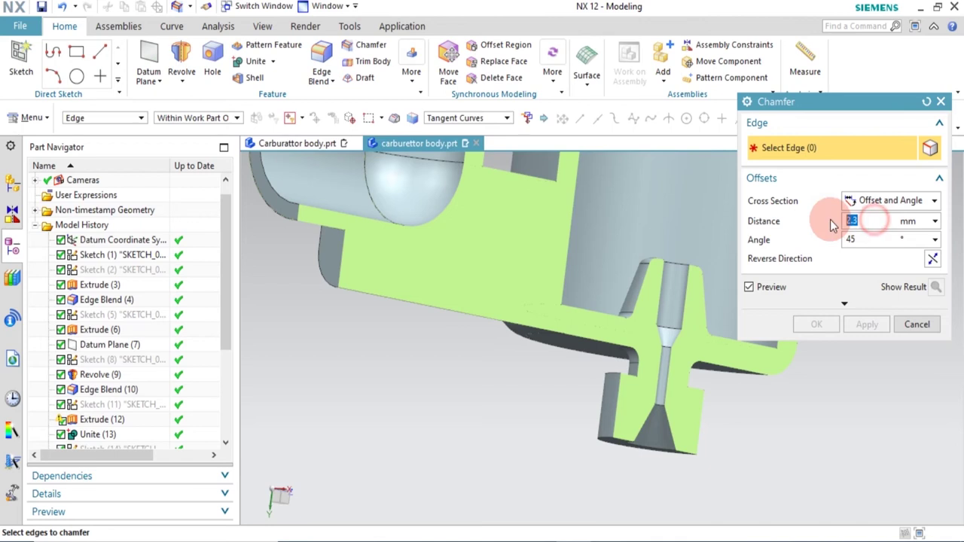
text(1)
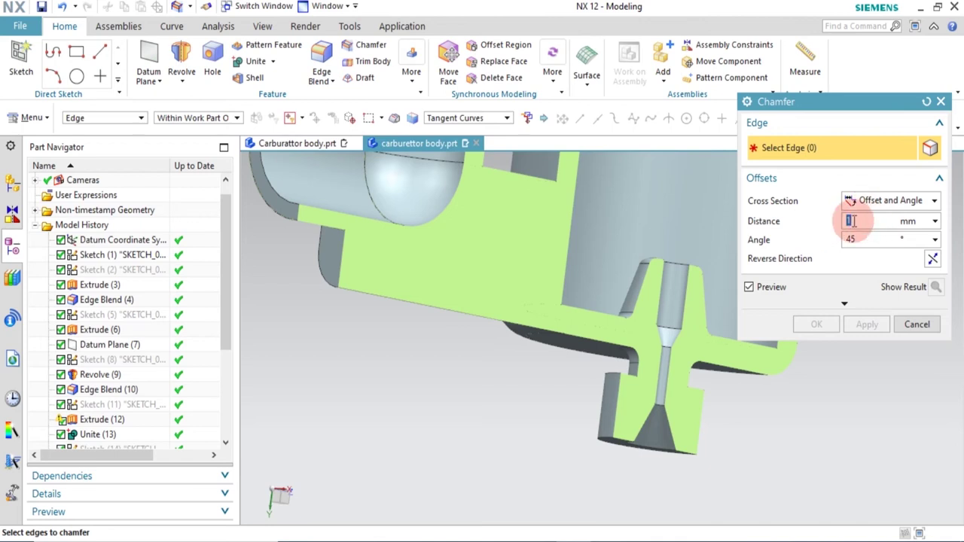
click(600, 440)
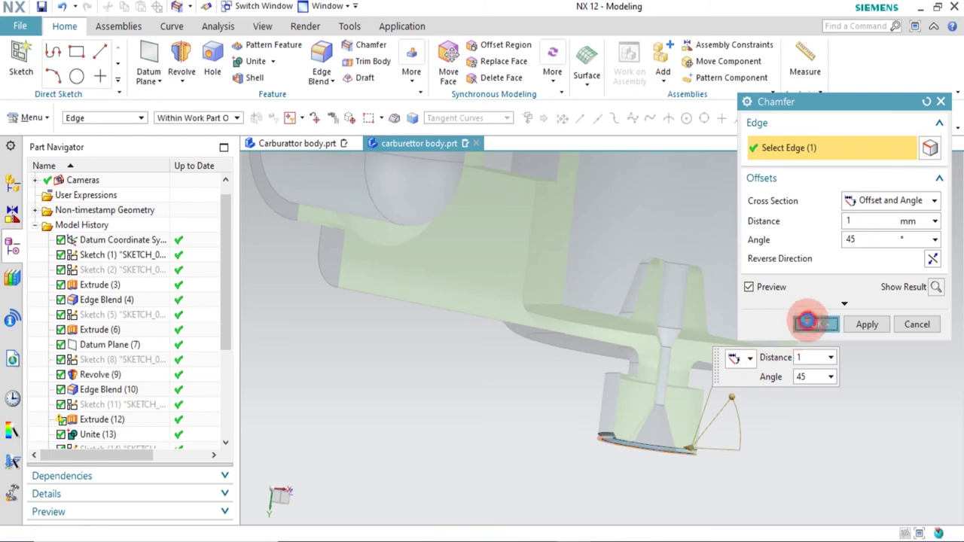
click(813, 324)
Examine the solid bottom wall between the side bore and the bowl's lower boss in the sectioned view
mouse_move(680, 487)
middle_down()
mouse_move(648, 480)
mouse_move(712, 465)
mouse_move(685, 486)
mouse_move(670, 477)
middle_up()
middle_drag(644, 354, 501, 345)
middle_drag(455, 355, 467, 361)
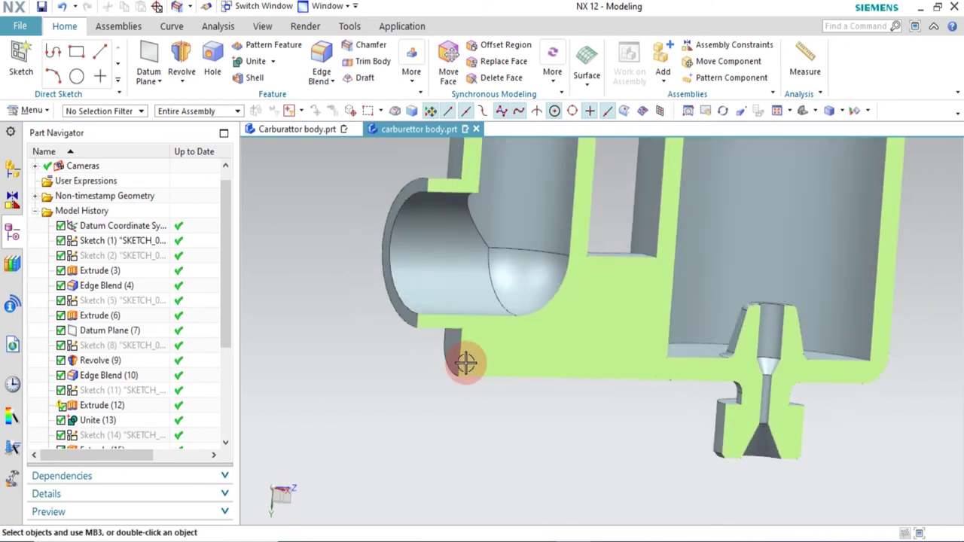
click(451, 362)
click(568, 388)
click(456, 370)
click(581, 386)
scroll(573, 358, down, 5)
middle_drag(575, 359, 617, 375)
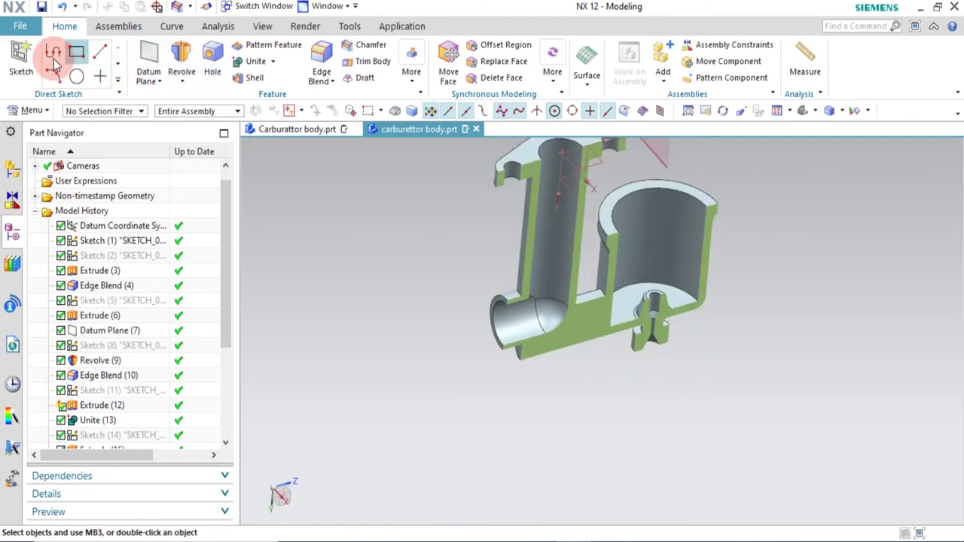
Create a sketch on the datum YZ plane through the middle of the sectioned body
click(21, 55)
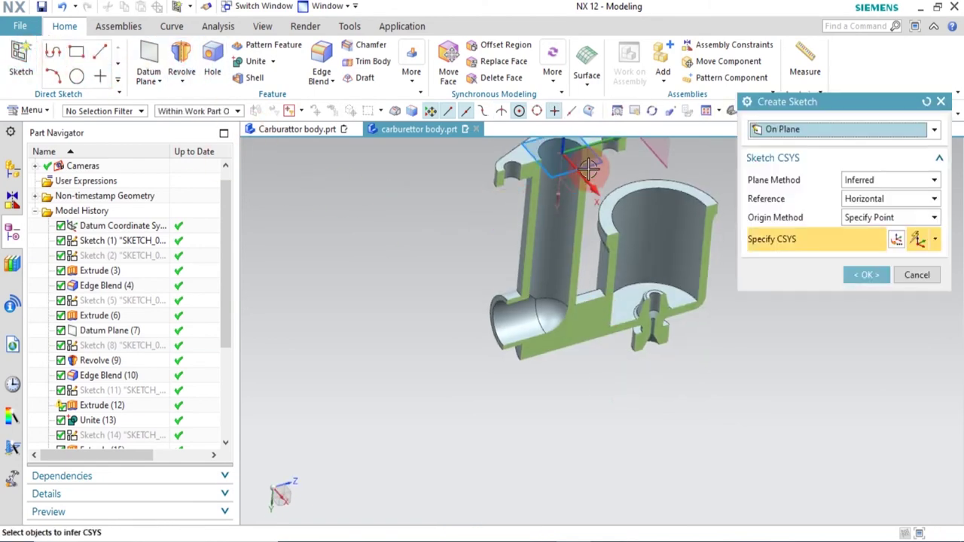
click(582, 173)
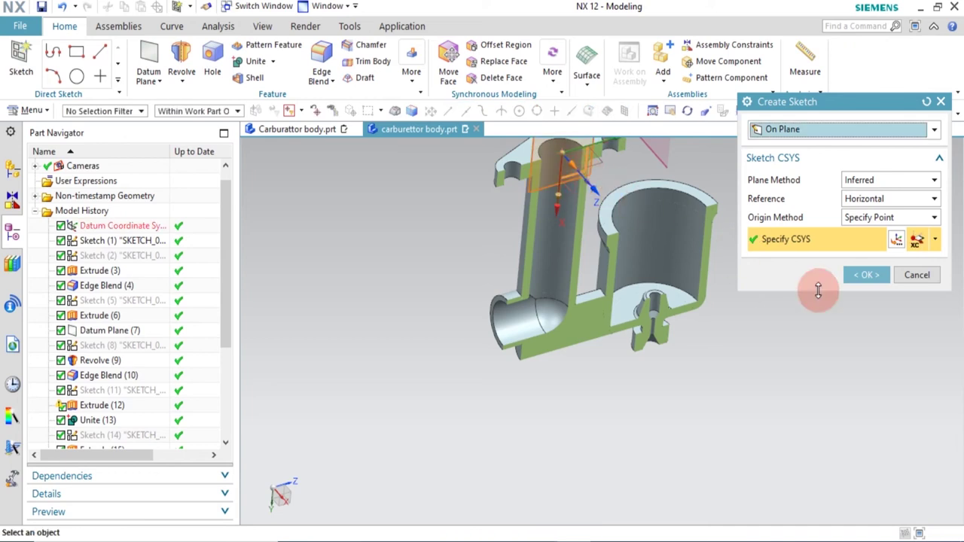
click(863, 275)
mouse_move(680, 403)
middle_down()
mouse_move(568, 338)
mouse_move(637, 426)
mouse_move(570, 437)
mouse_move(557, 491)
mouse_move(586, 462)
mouse_move(744, 378)
mouse_move(835, 372)
mouse_move(566, 399)
middle_up()
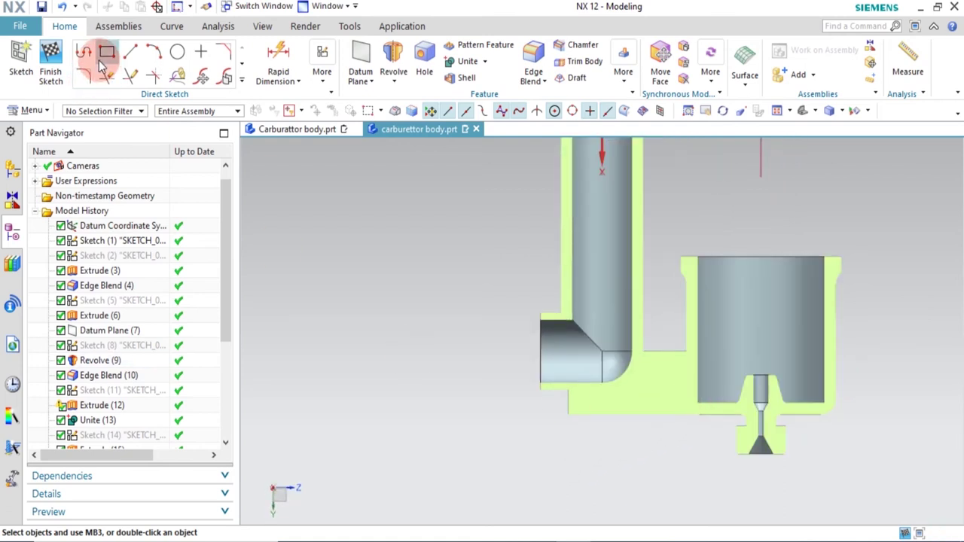
Sketch a horizontal line about 168 mm long from the bottom wall's outer end past the bowl, and convert it to reference
click(130, 52)
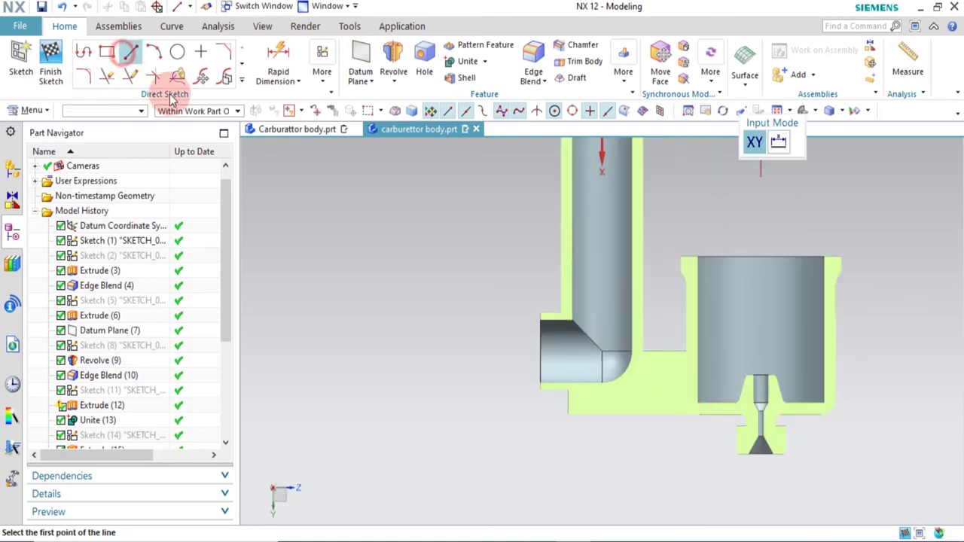
click(567, 399)
click(882, 400)
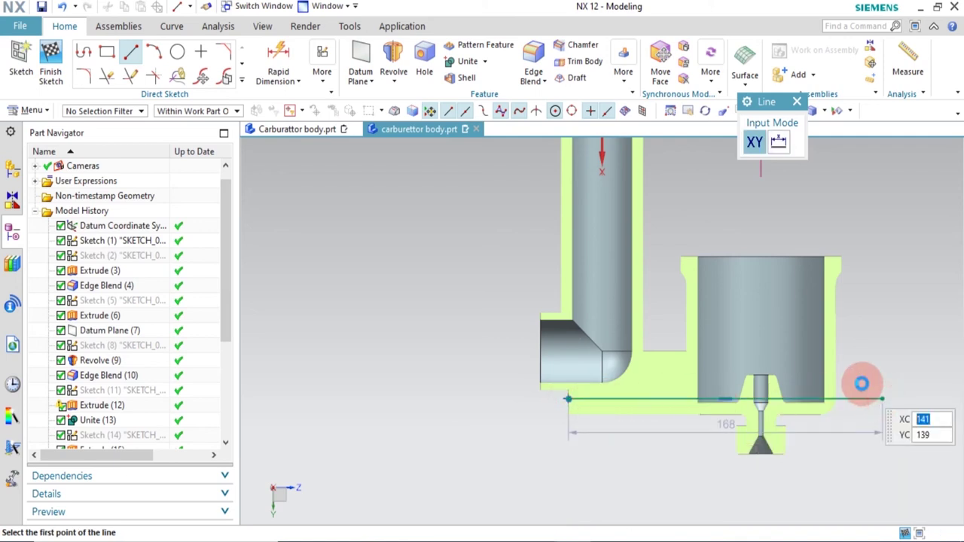
key(Escape)
click(871, 400)
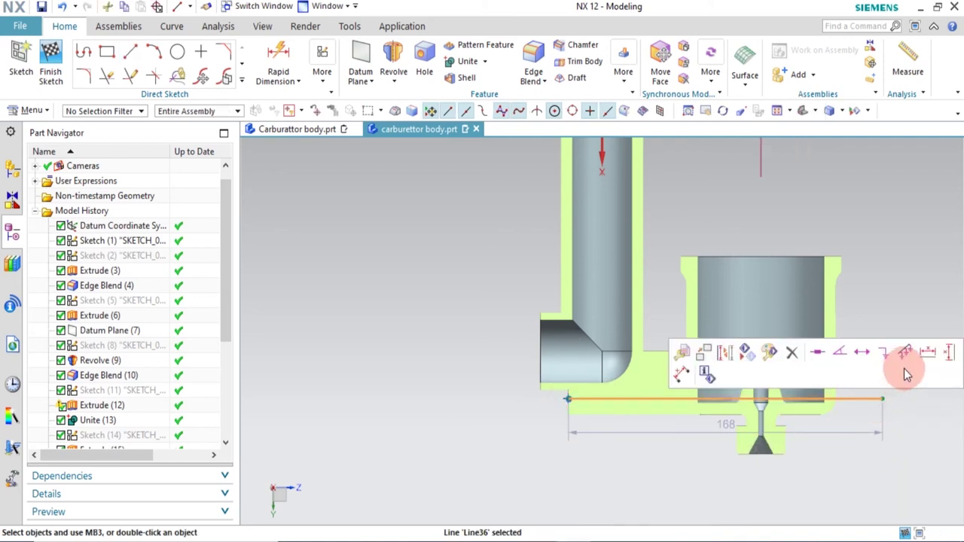
click(728, 355)
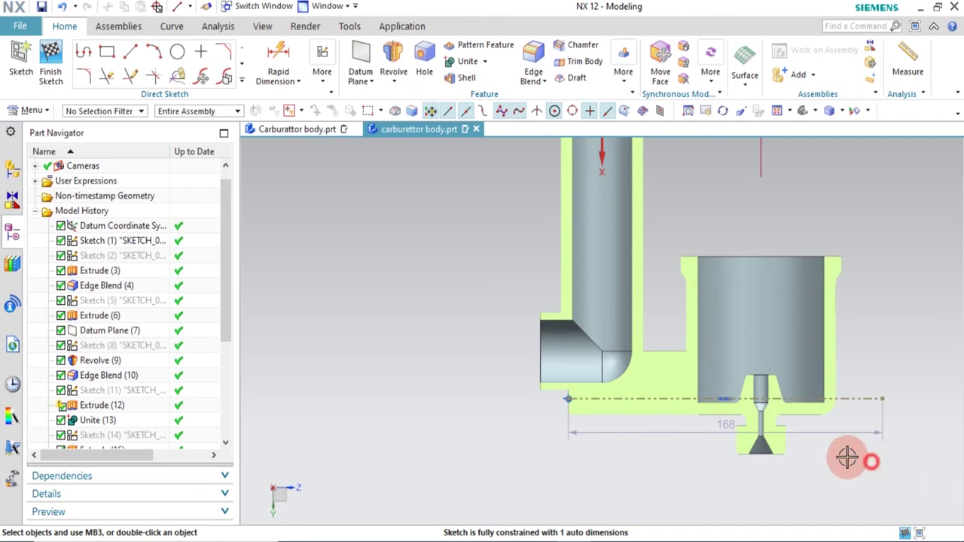
Try to dimension the vertical distance between the side bore opening's centre and the horizontal reference line
scroll(648, 432, up, 2)
scroll(537, 377, up, 2)
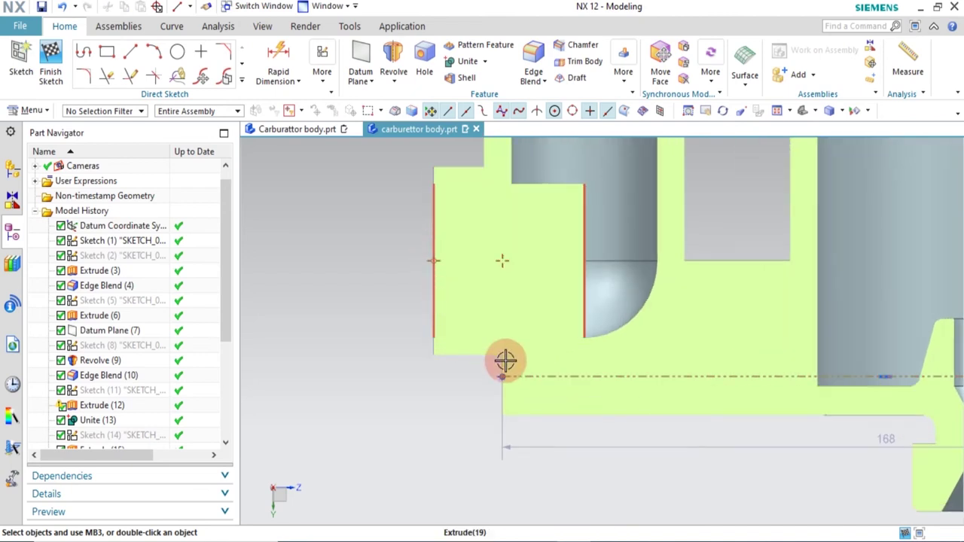
key(d)
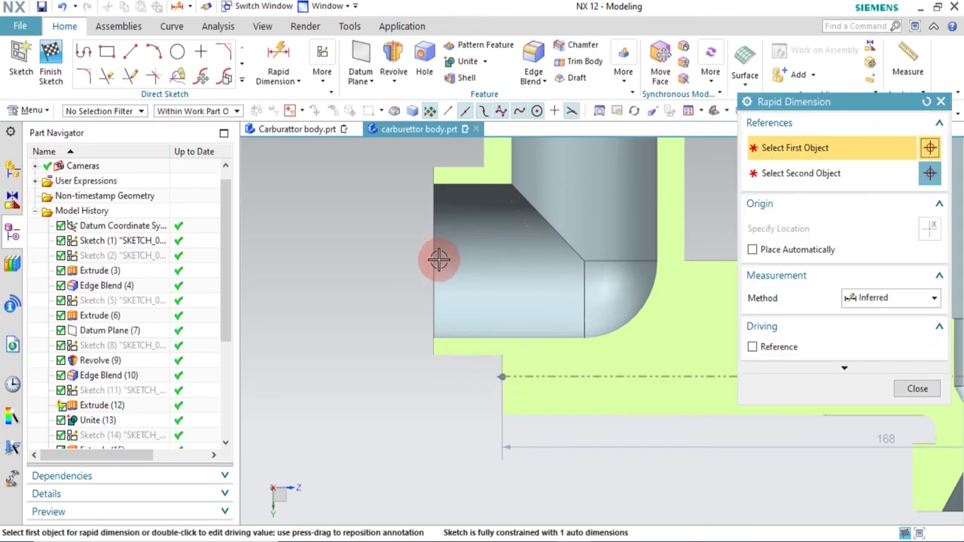
click(435, 264)
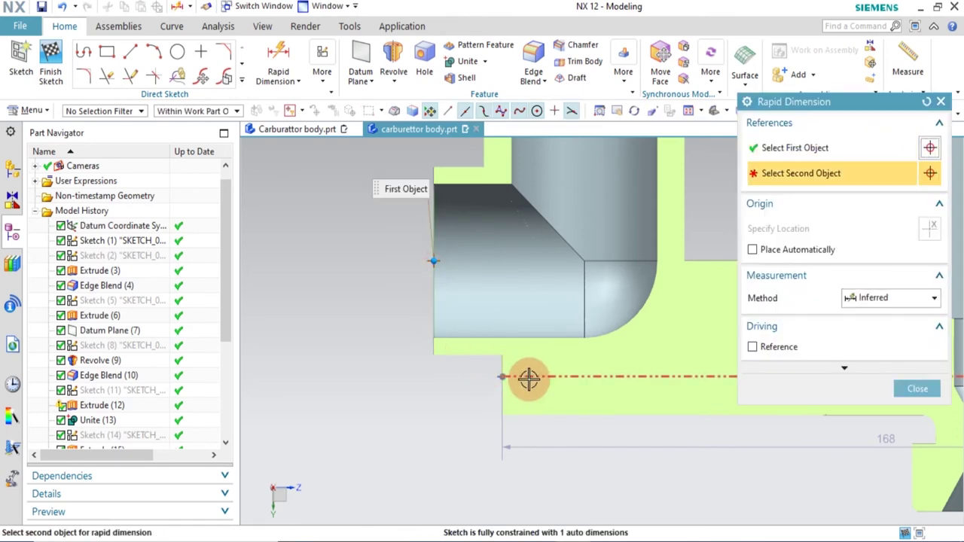
click(498, 376)
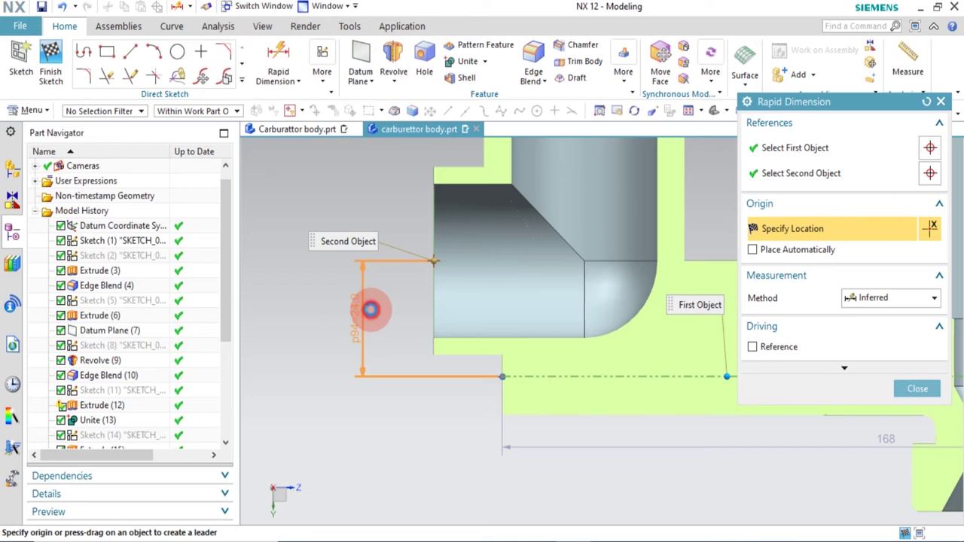
click(370, 310)
click(479, 312)
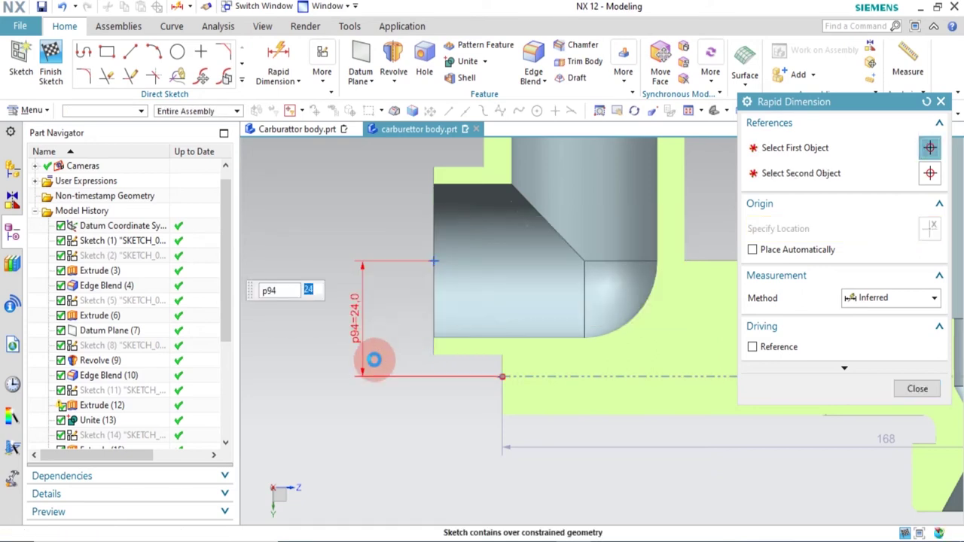
middle_click(402, 376)
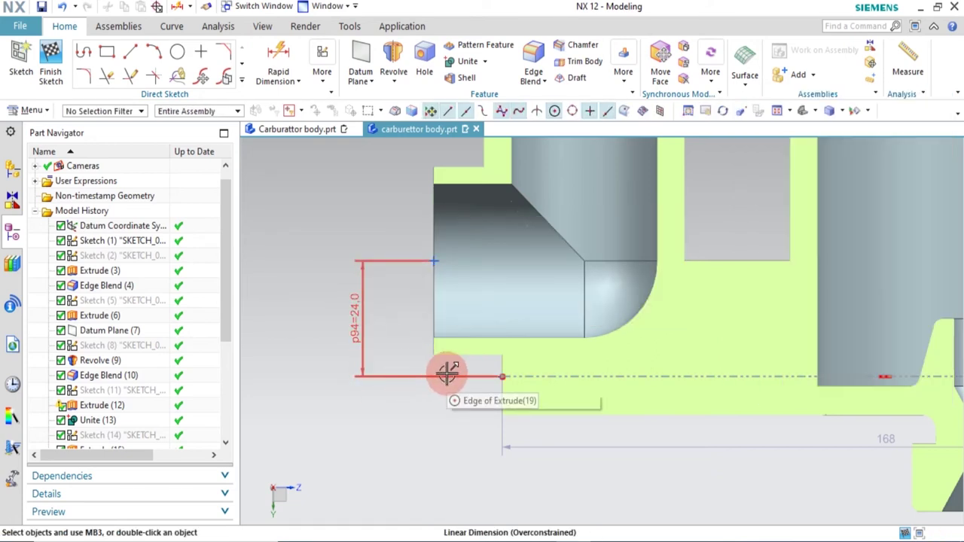
Delete the overconstrained vertical dimension between the side bore and the reference line
click(442, 376)
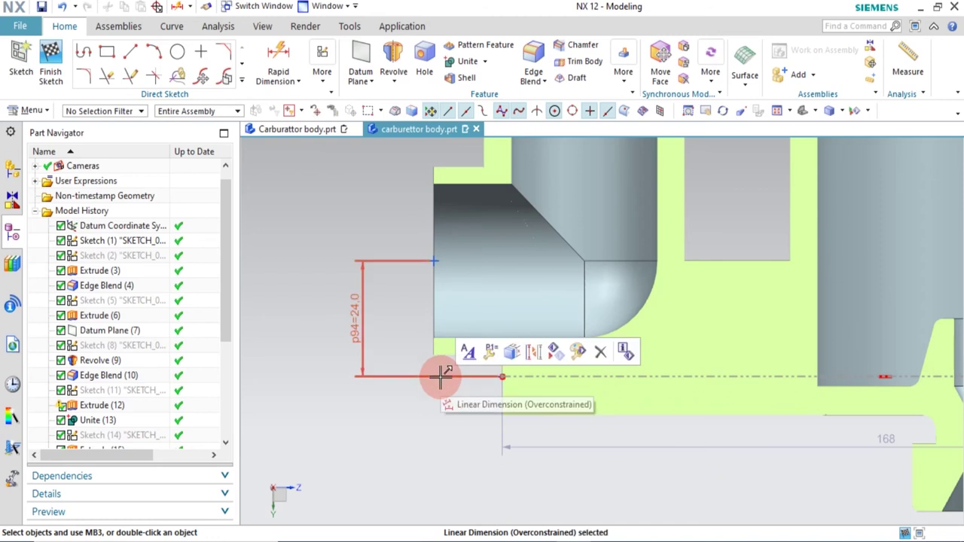
key(Delete)
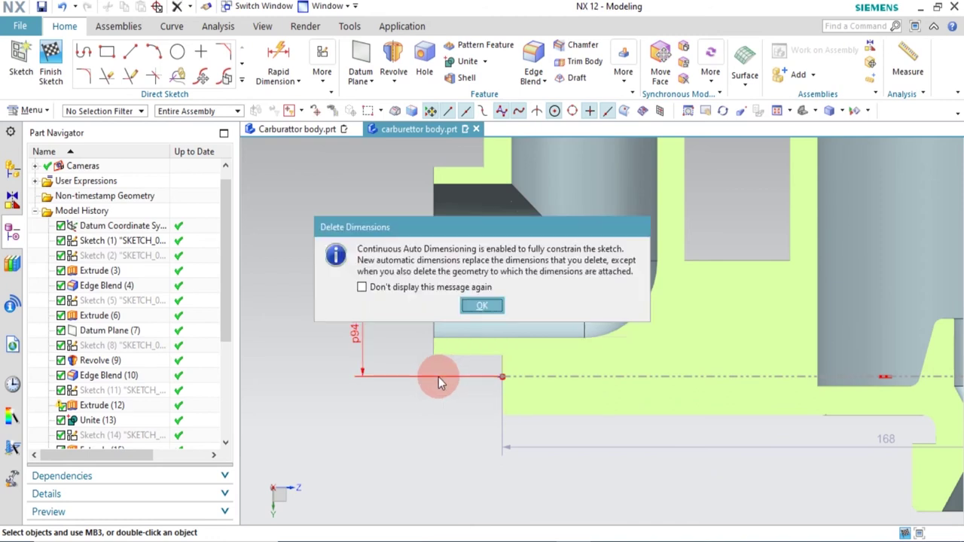
click(484, 305)
Sketch a vertical line about 1.8 mm long up the wall's outer end from the reference line's start point
scroll(569, 397, down, 3)
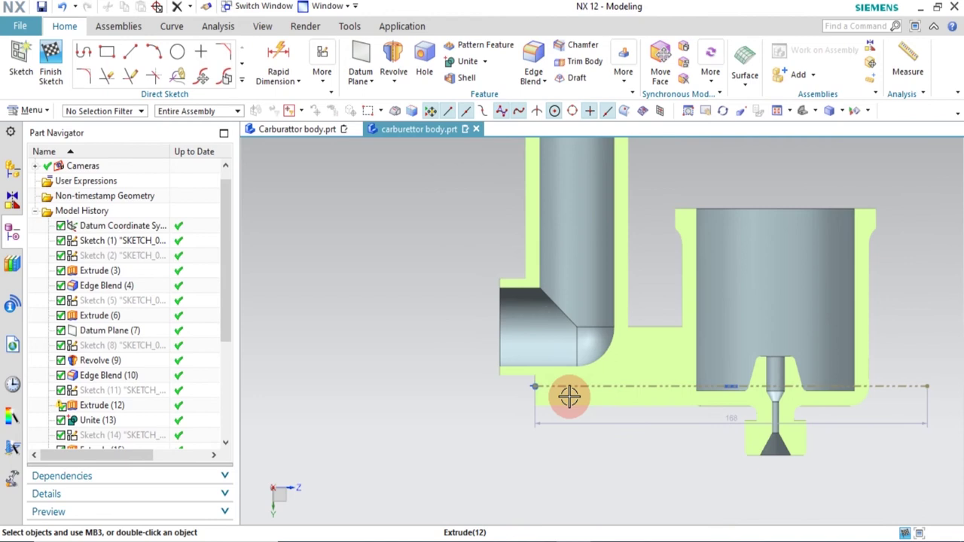
scroll(655, 364, up, 2)
scroll(583, 382, up, 3)
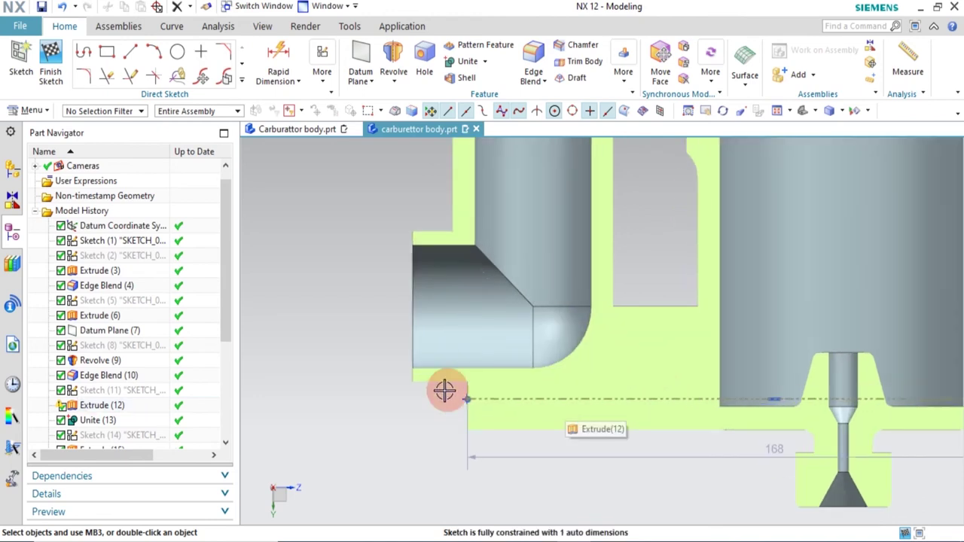
click(129, 48)
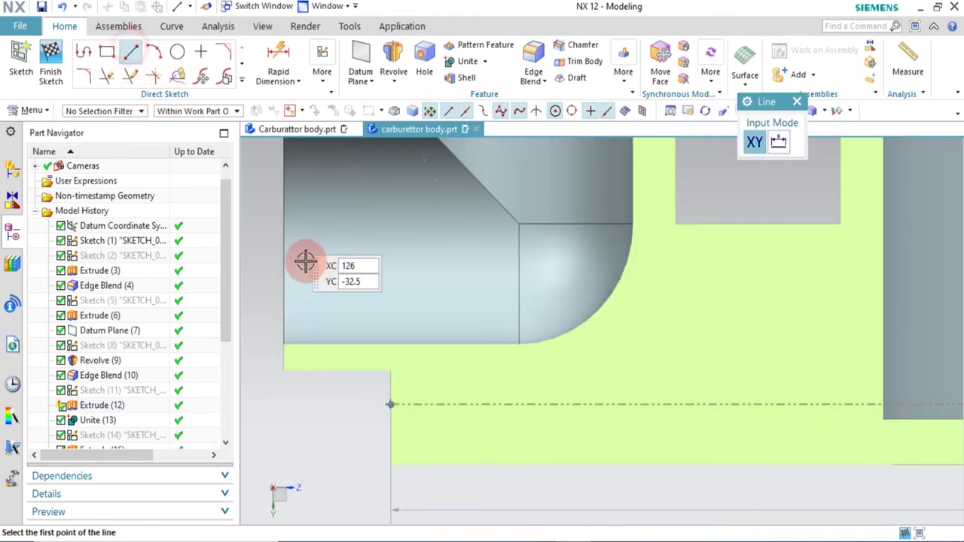
click(389, 405)
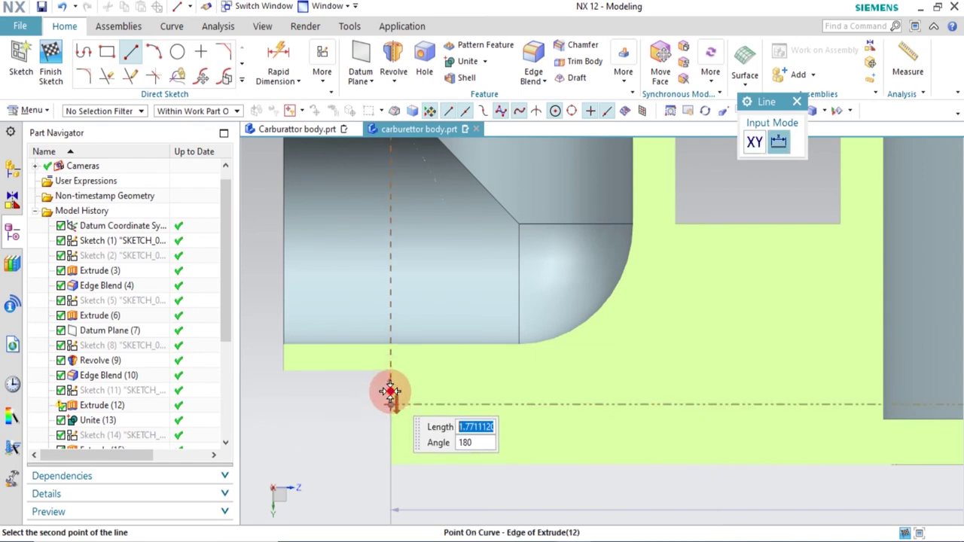
click(389, 391)
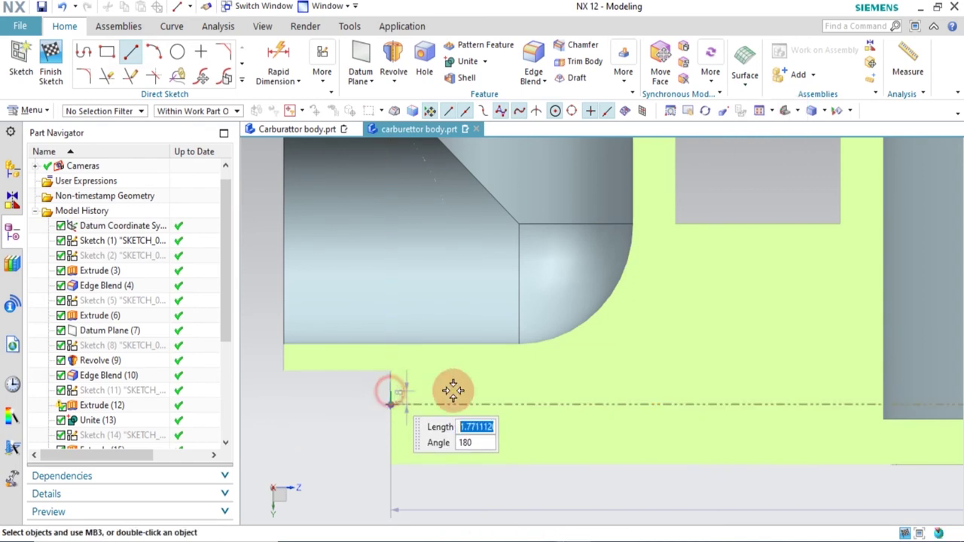
Sketch a horizontal line about 4.5 mm long from the short vertical line's upper end, followed by a line about 2.9 mm long sloping toward the reference line
click(391, 391)
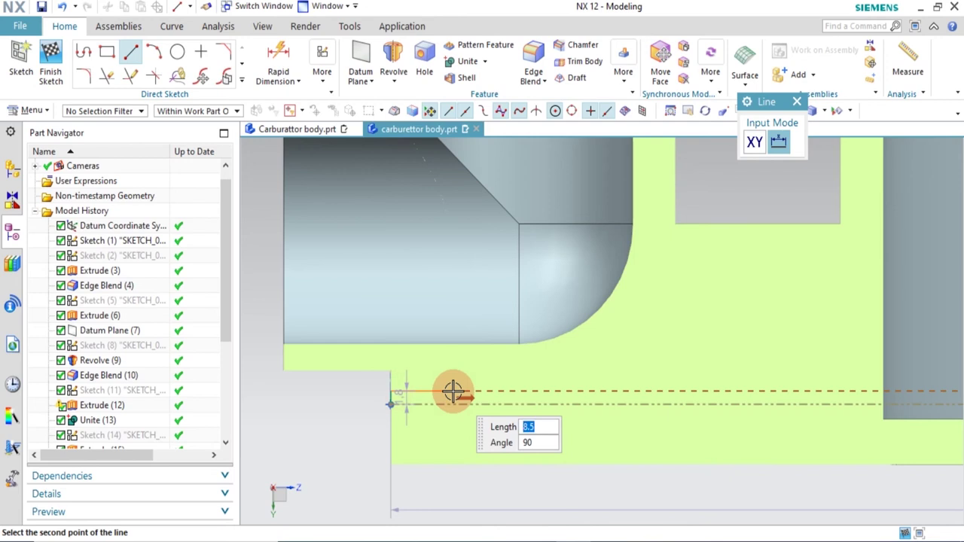
click(421, 389)
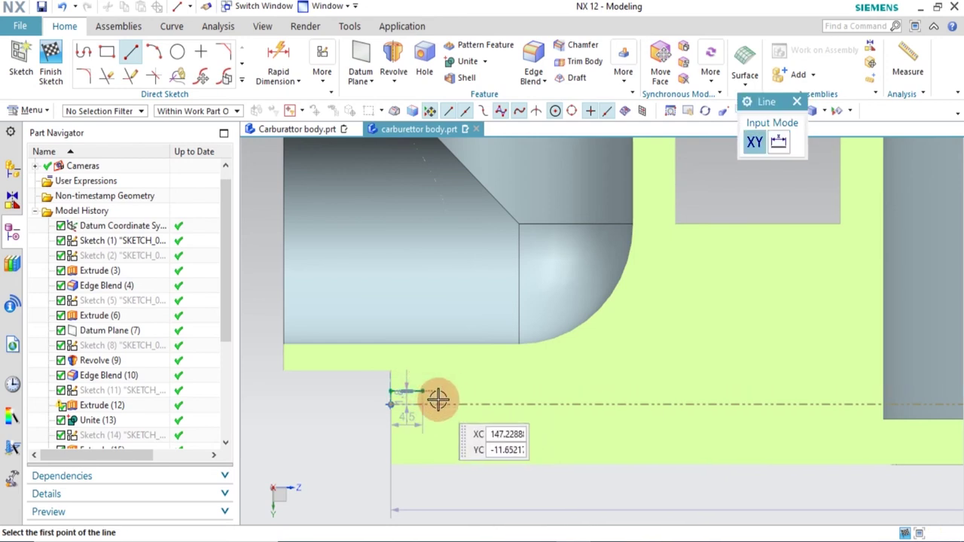
click(422, 391)
scroll(421, 391, up, 4)
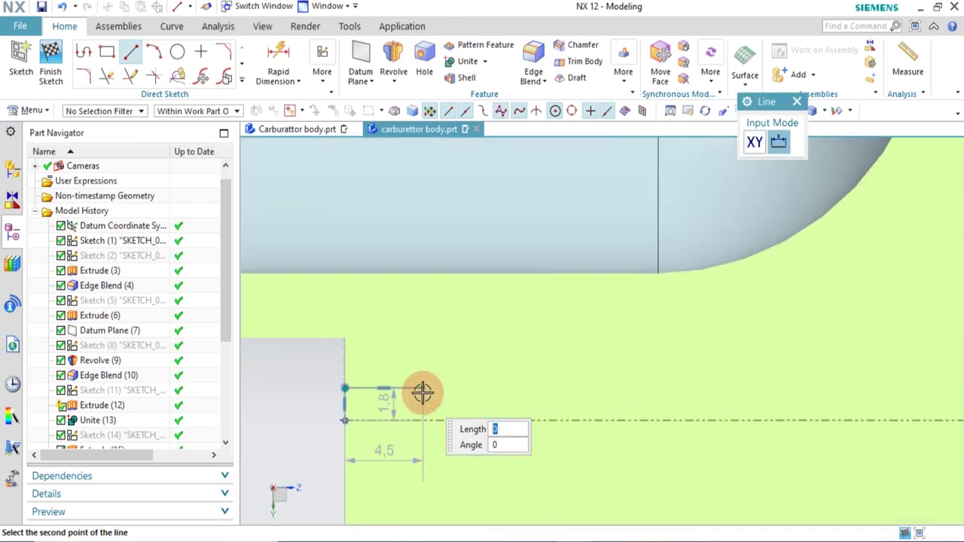
click(470, 404)
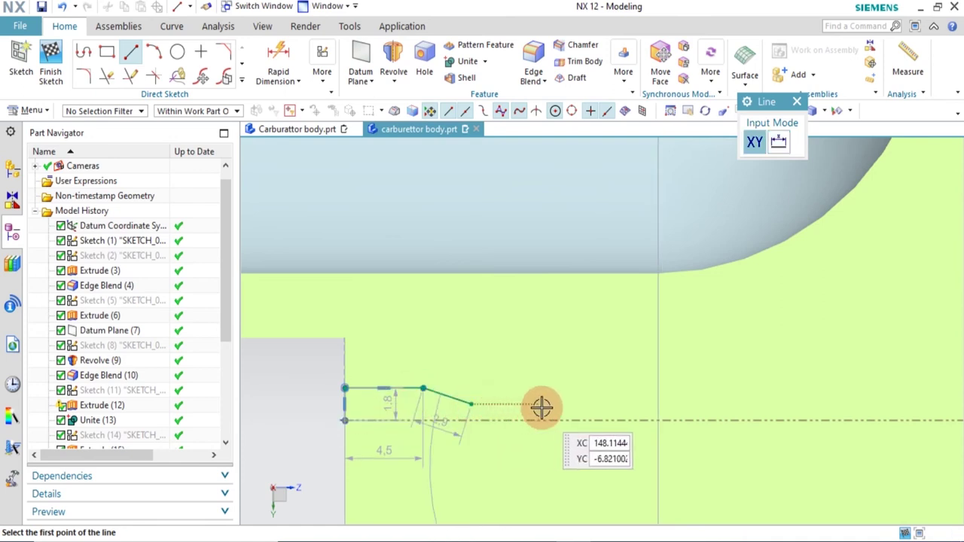
Continue the profile with a horizontal line about 69 mm long from the sloping line's end through the bottom wall into the bowl
click(501, 410)
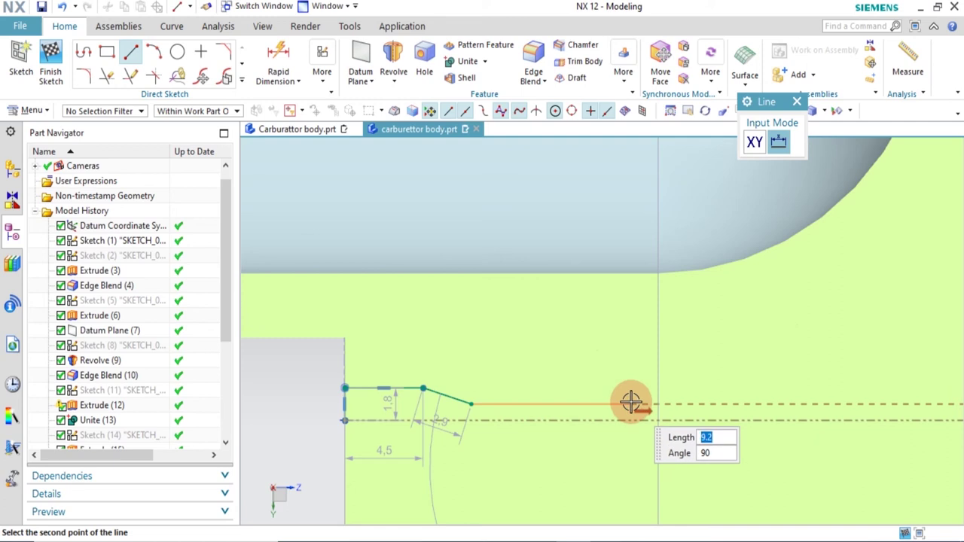
scroll(631, 403, down, 5)
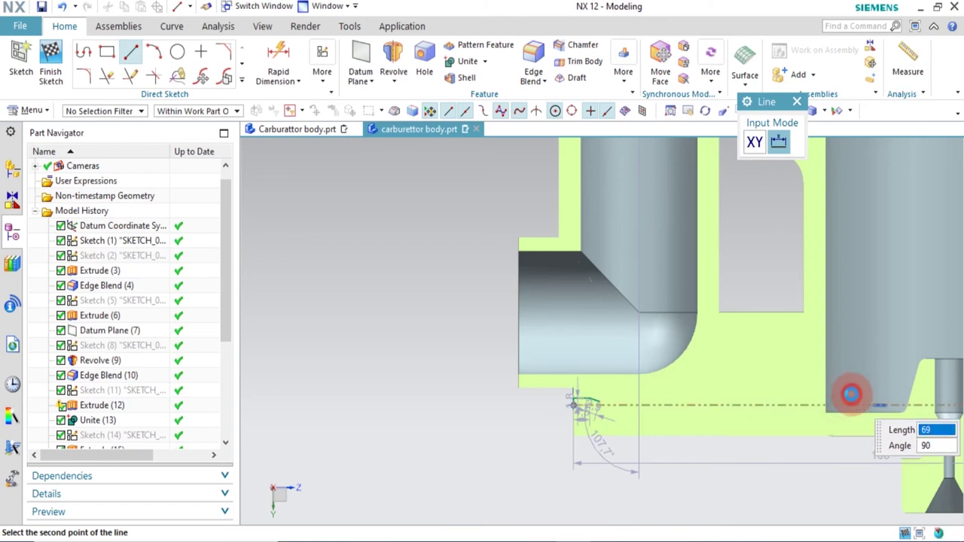
click(851, 395)
scroll(801, 396, down, 1)
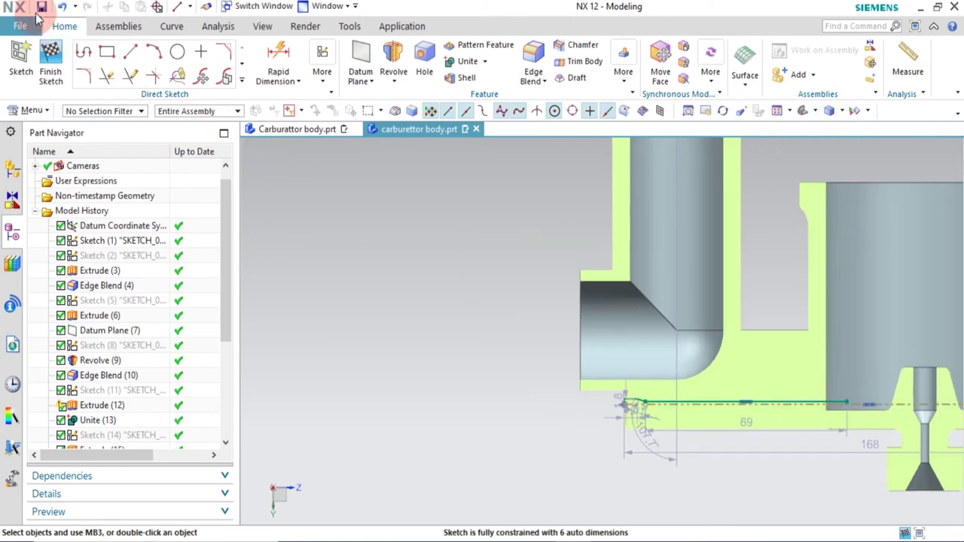
Sketch a vertical line from the long horizontal line's inner end to the reference line
click(130, 51)
scroll(832, 404, down, 3)
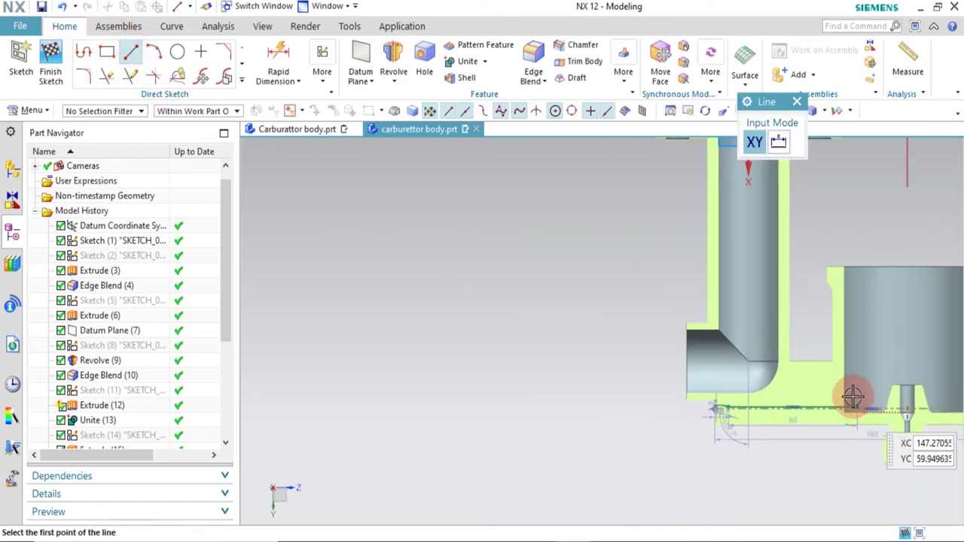
scroll(829, 405, up, 6)
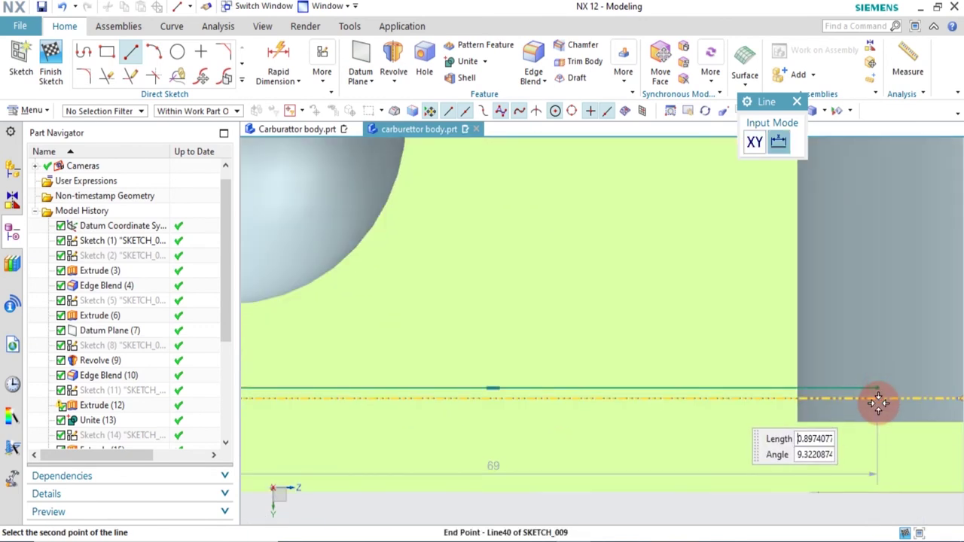
click(873, 406)
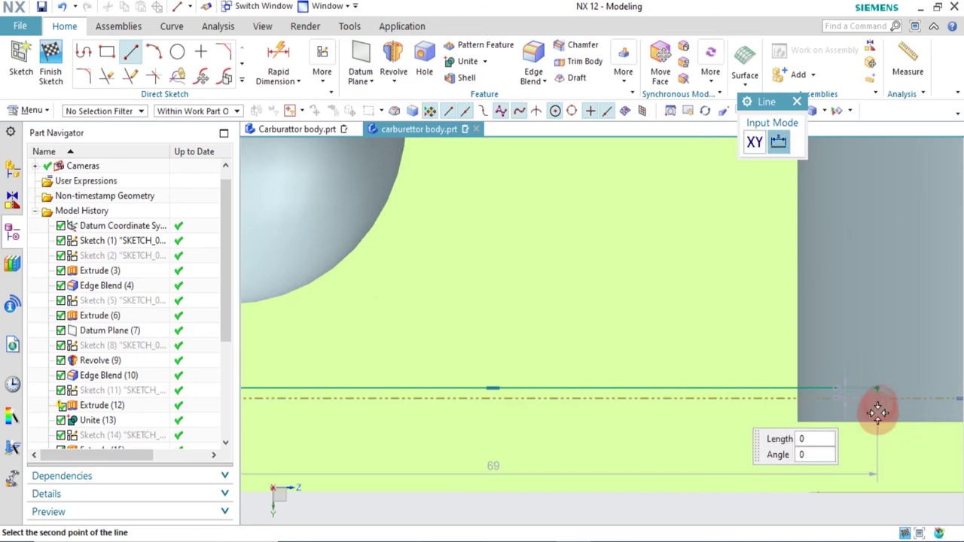
scroll(903, 414, up, 5)
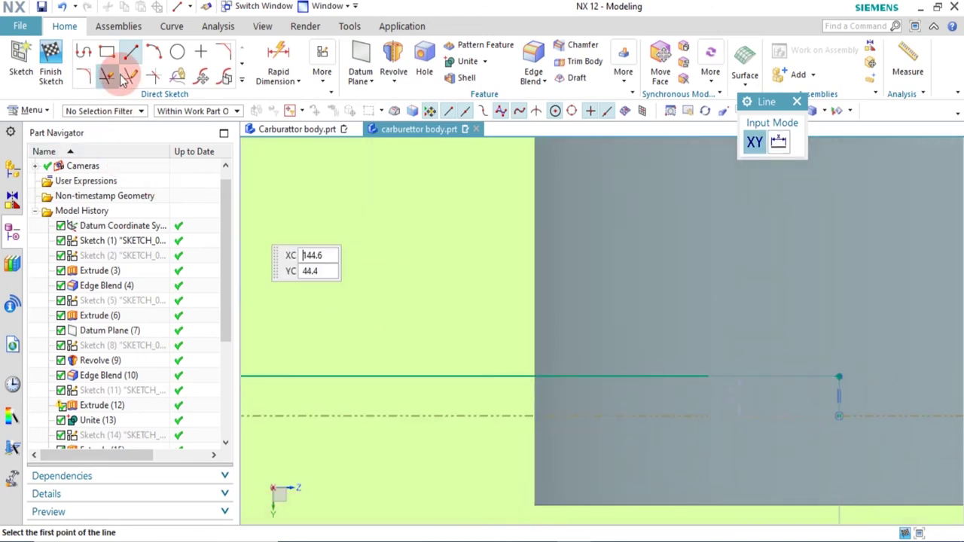
Close the passage profile with a line along the reference line back to the outer end's start point
click(839, 415)
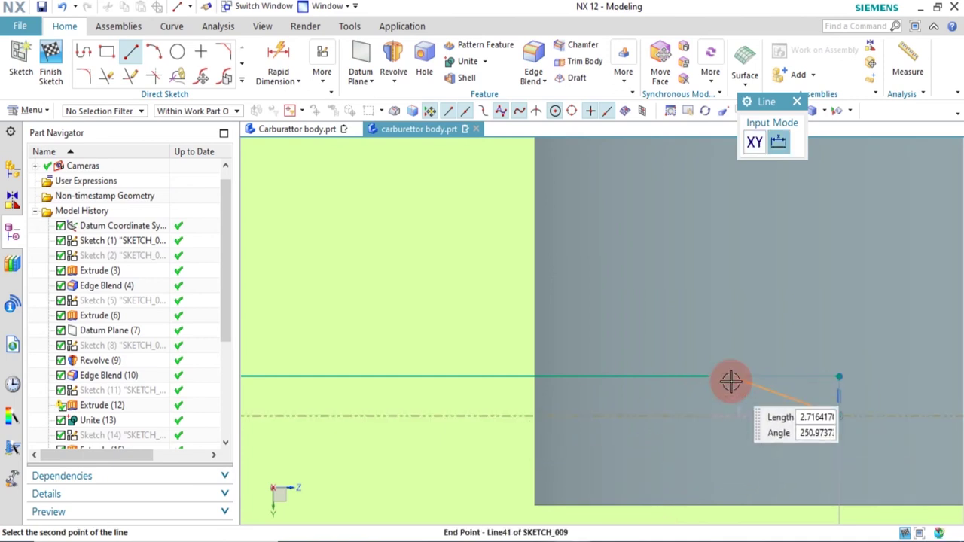
scroll(734, 379, down, 3)
scroll(501, 384, up, 2)
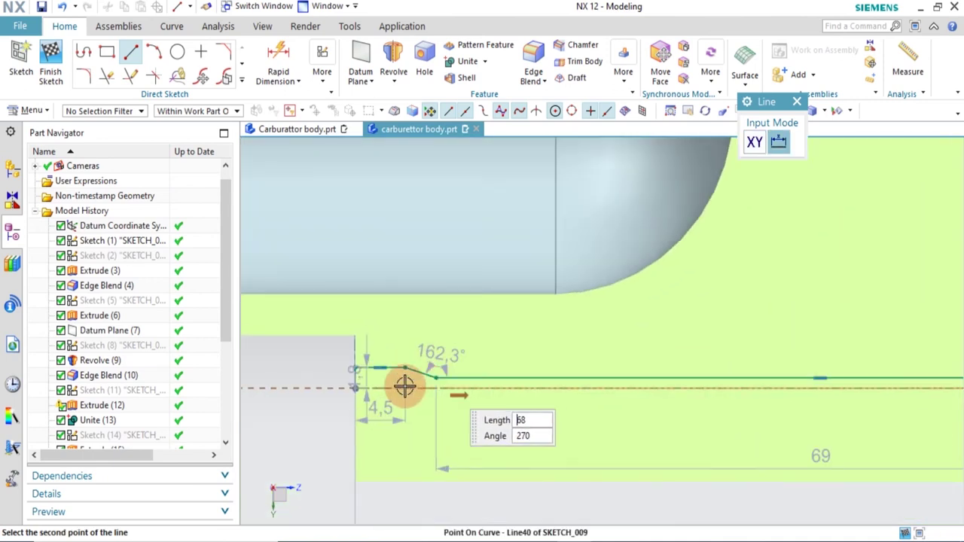
scroll(405, 386, up, 2)
click(346, 386)
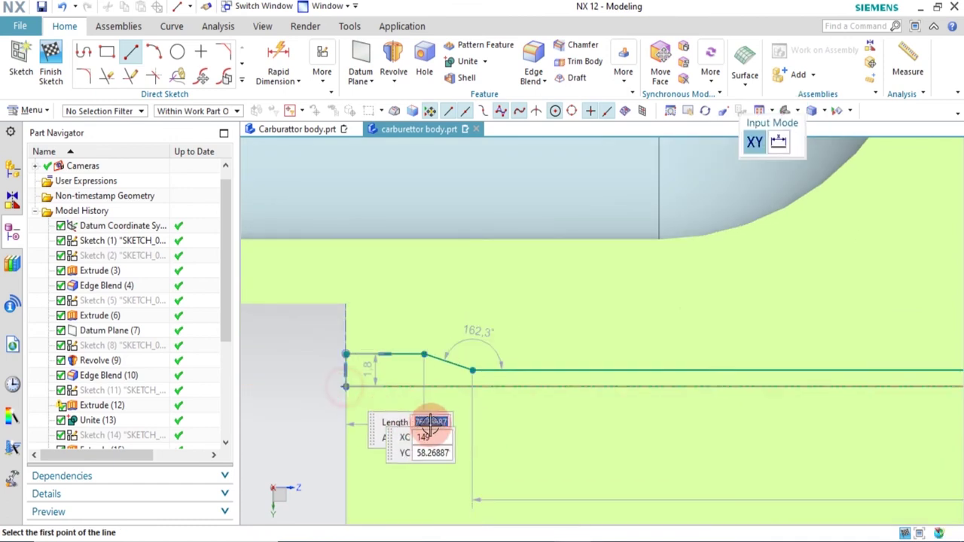
key(Escape)
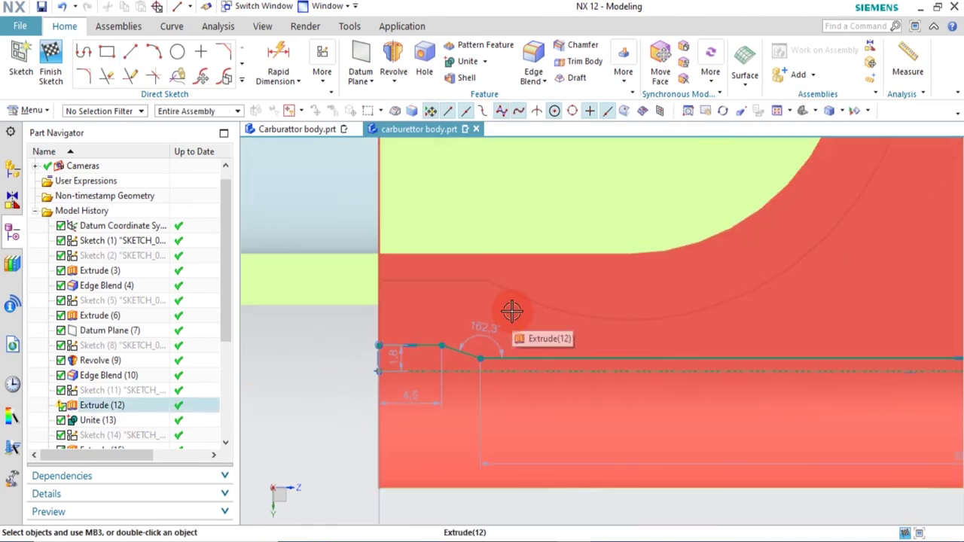
Stretch the profile's outer end to about 2.4 mm high and move its height dimension outside the wall
key(d)
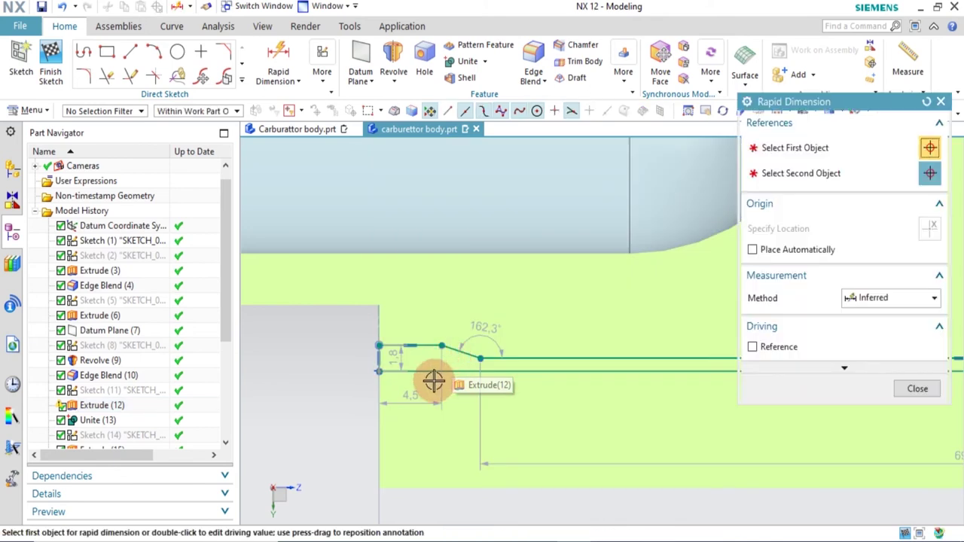
key(Escape)
mouse_move(384, 358)
mouse_down()
mouse_move(316, 355)
mouse_move(374, 370)
mouse_move(360, 347)
mouse_up()
click(399, 366)
click(207, 390)
click(398, 366)
drag(394, 362, 299, 354)
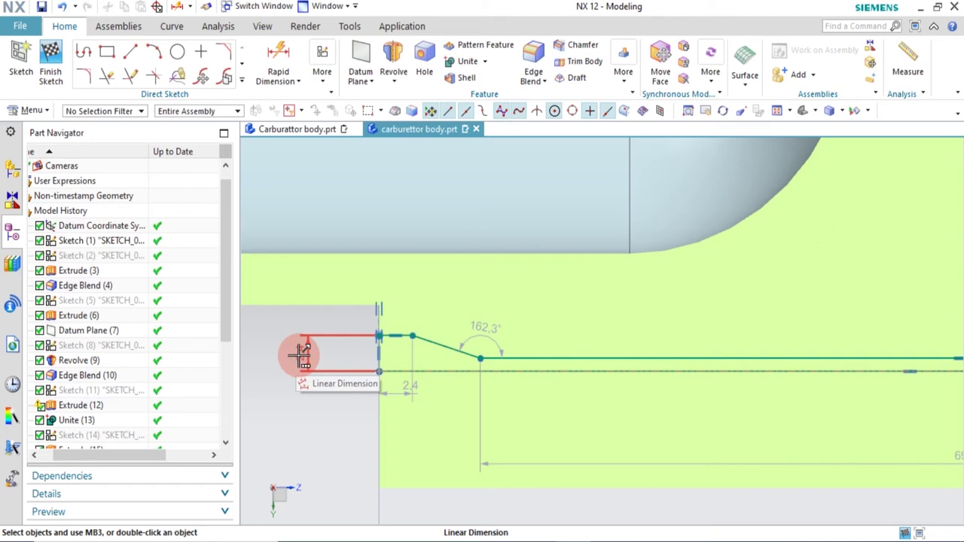
Set the profile's outer end height to 7.73/2 mm and place the dimension clear of the wall
click(304, 355)
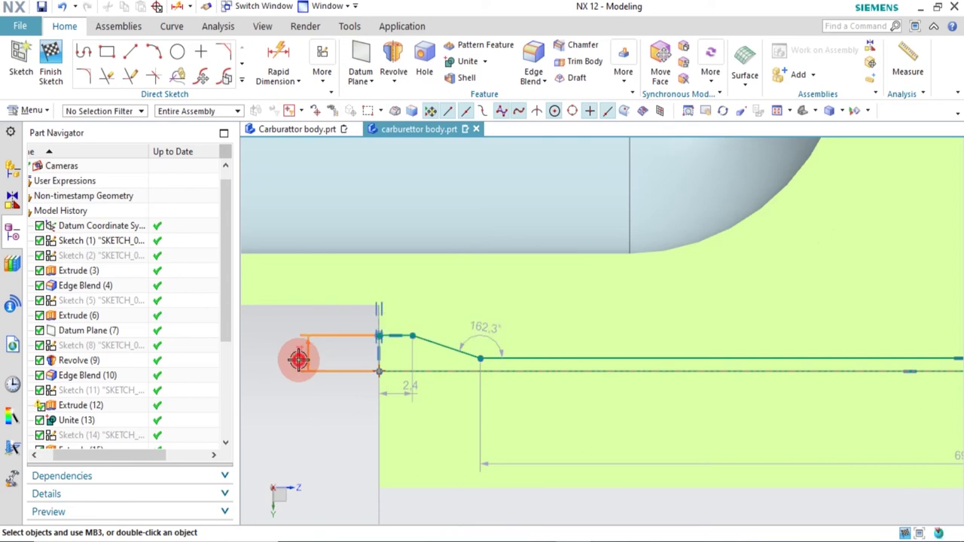
double_click(300, 359)
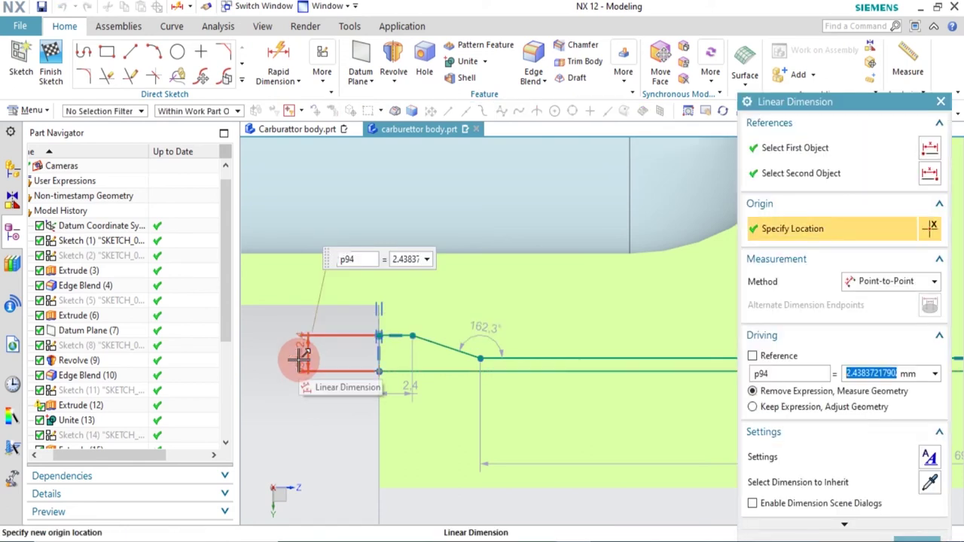
text(7.73/2)
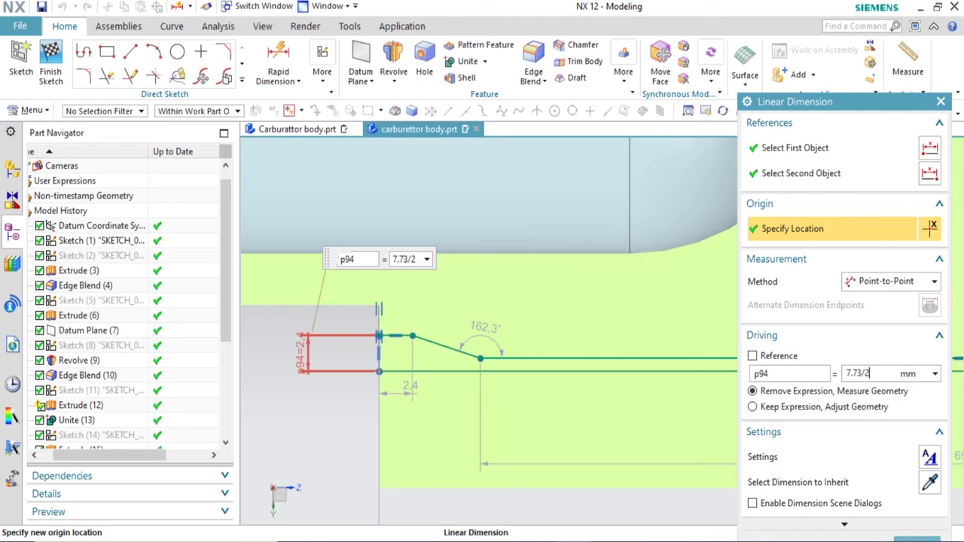
key(Return)
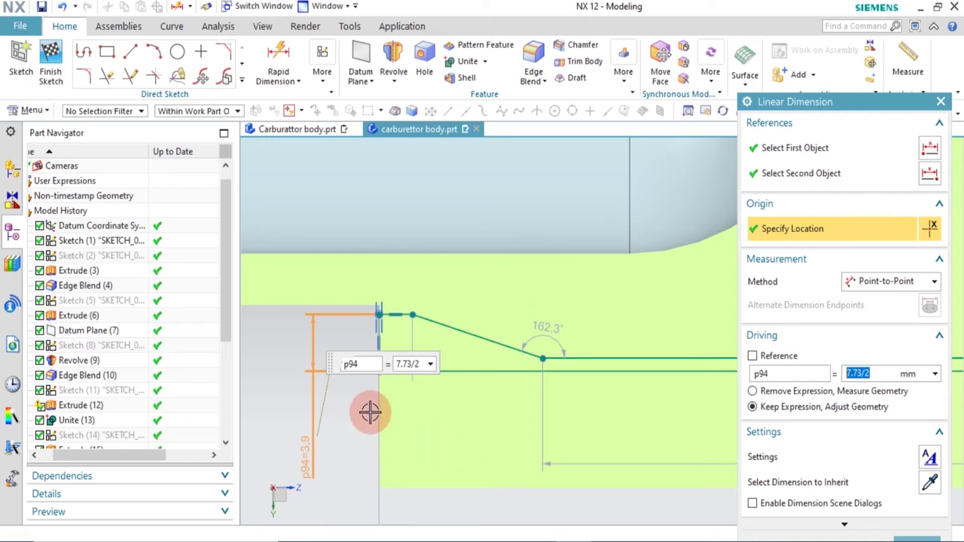
click(291, 364)
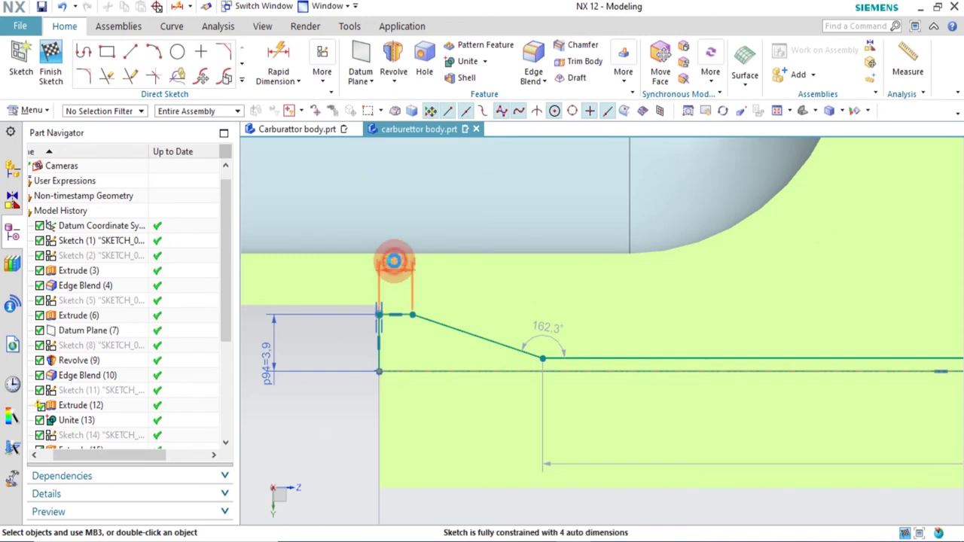
Set the length of the profile's first horizontal segment to 7 mm and reposition its dimension below the segment
click(393, 260)
text(7)
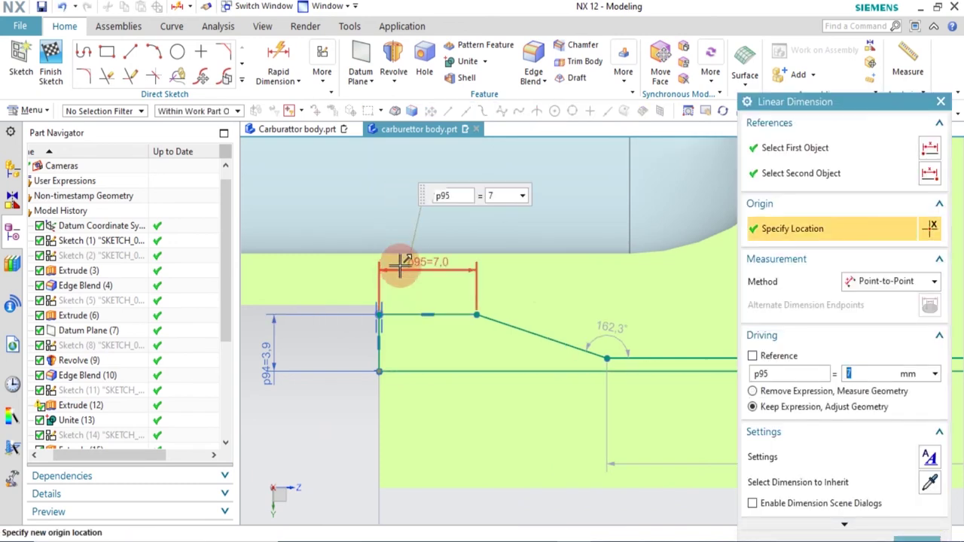
click(333, 421)
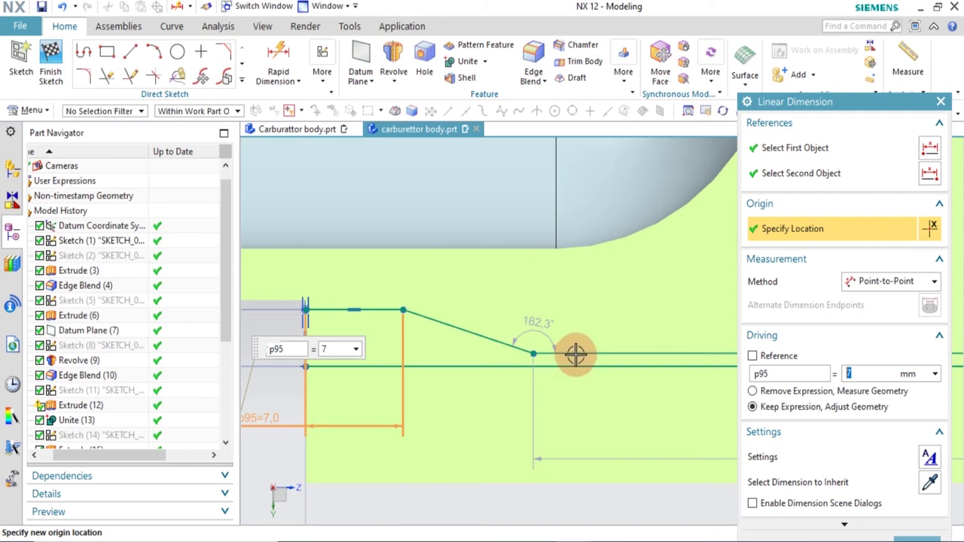
text(d)
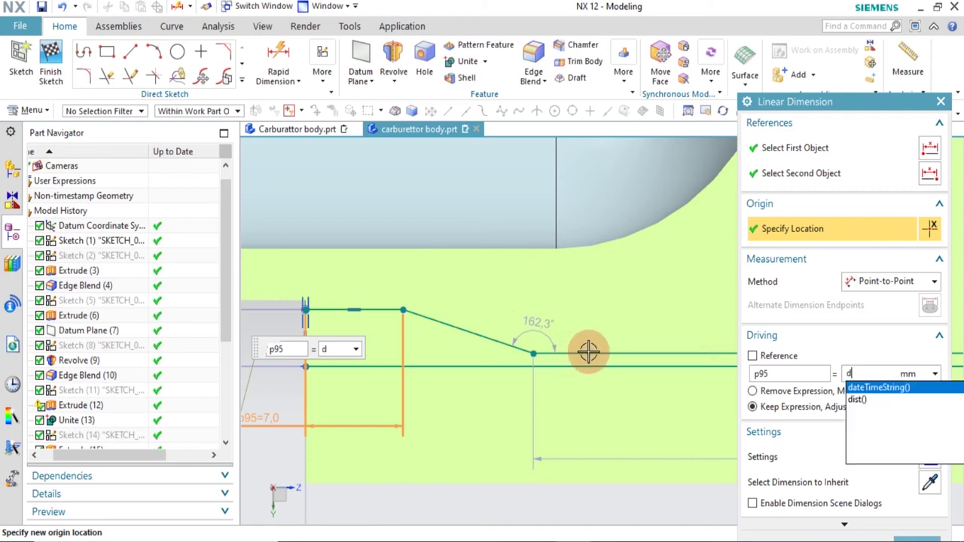
click(582, 376)
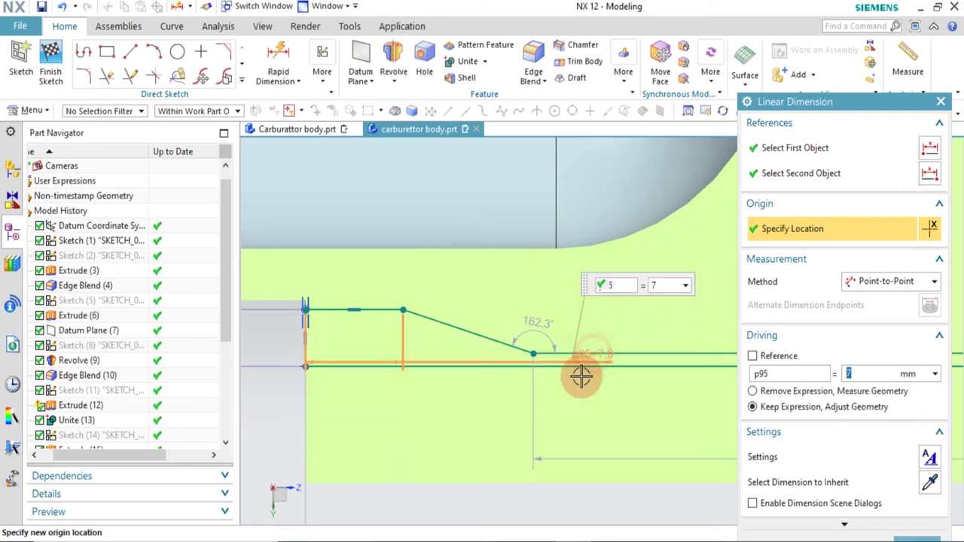
middle_click(553, 394)
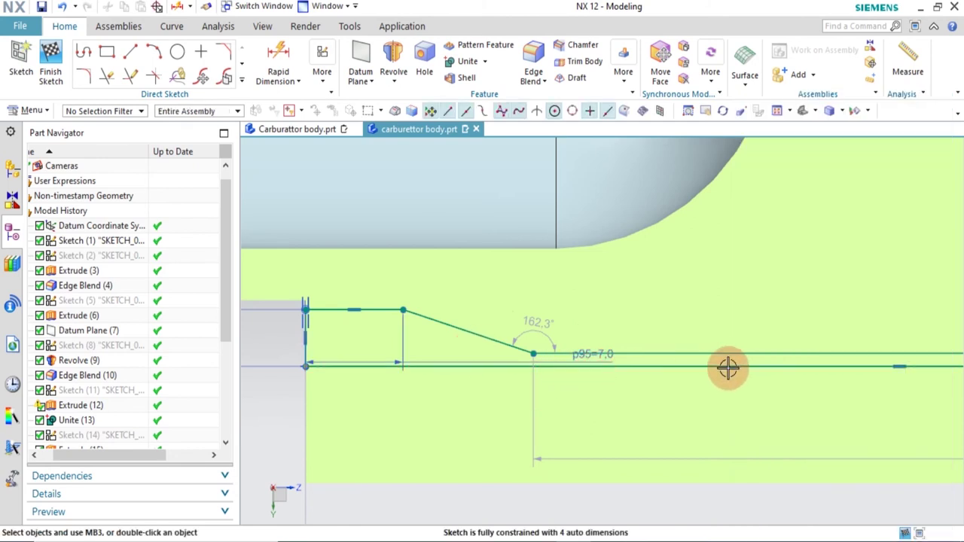
Dimension the distance between the long horizontal line and the reference line as 1.5 mm
key(d)
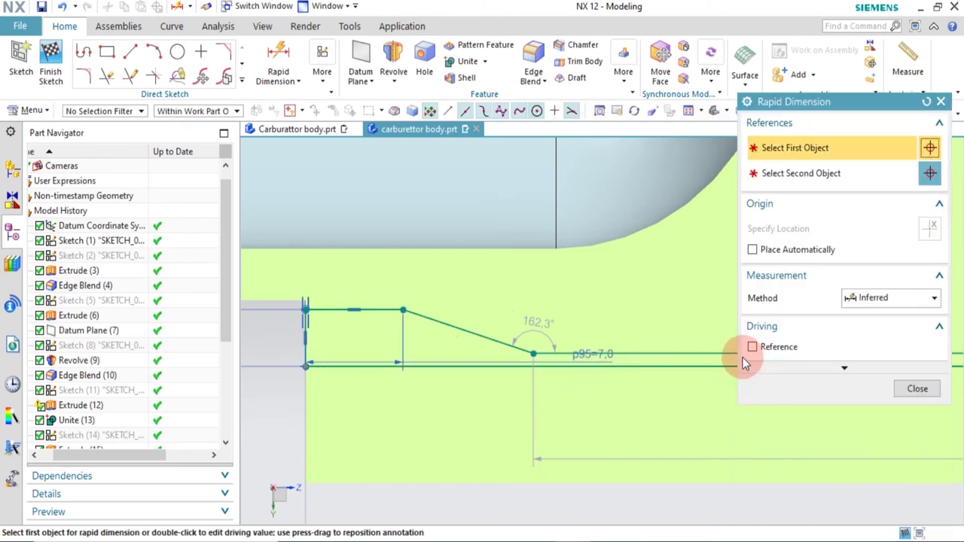
click(701, 366)
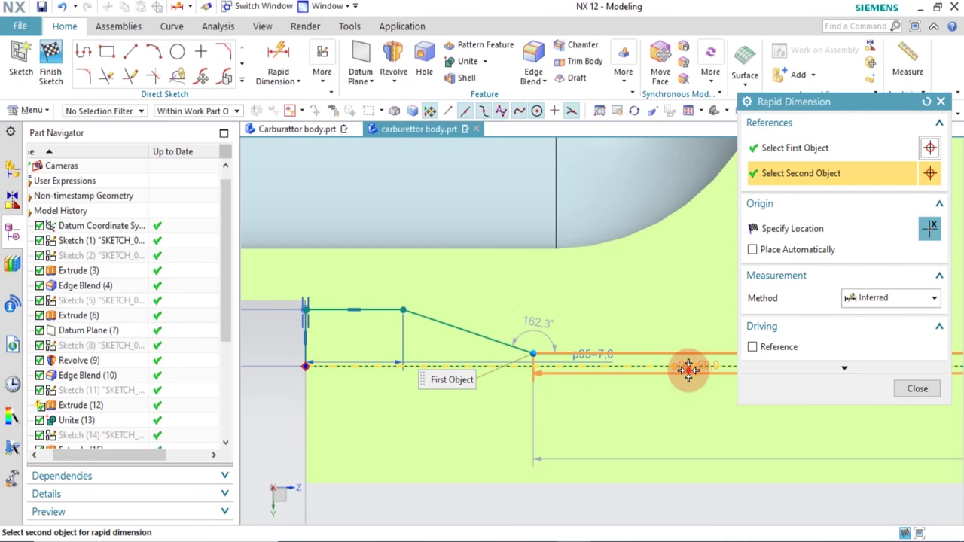
click(687, 369)
click(642, 432)
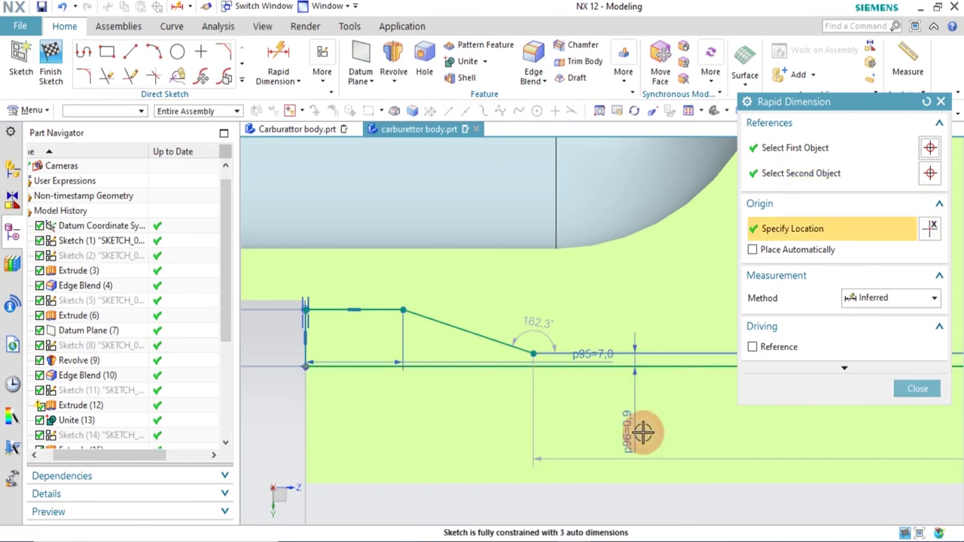
text(1.5)
key(Return)
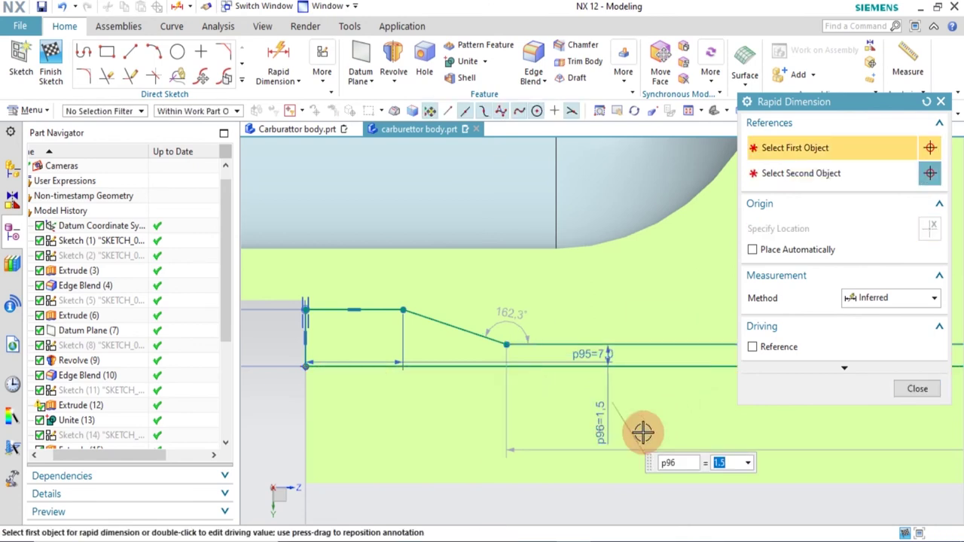
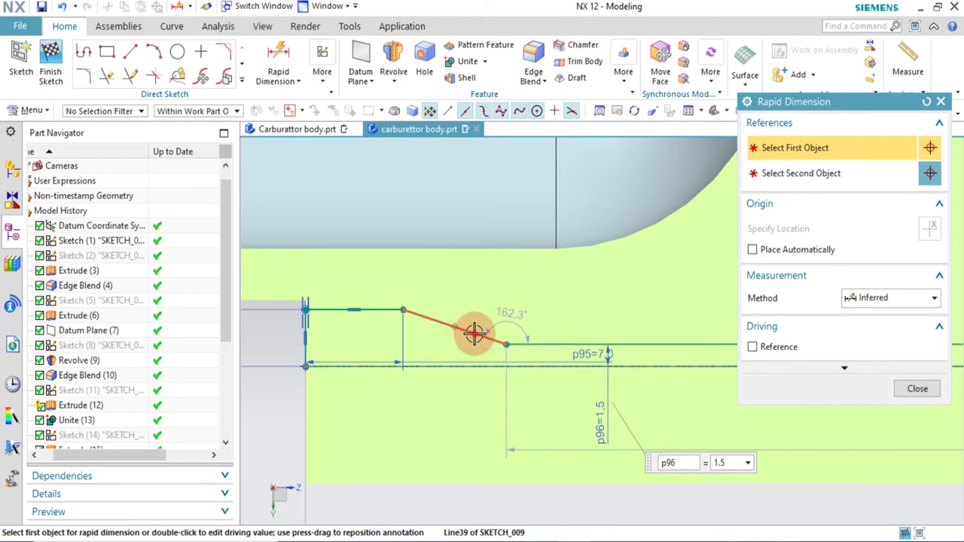
Dimension the angle between the sloping line and the reference line as 30 degrees
click(473, 333)
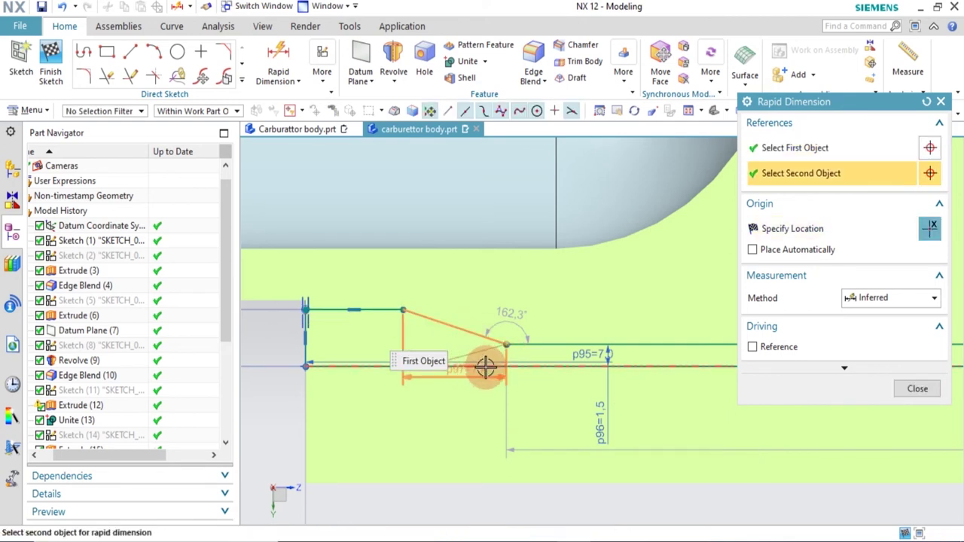
click(484, 367)
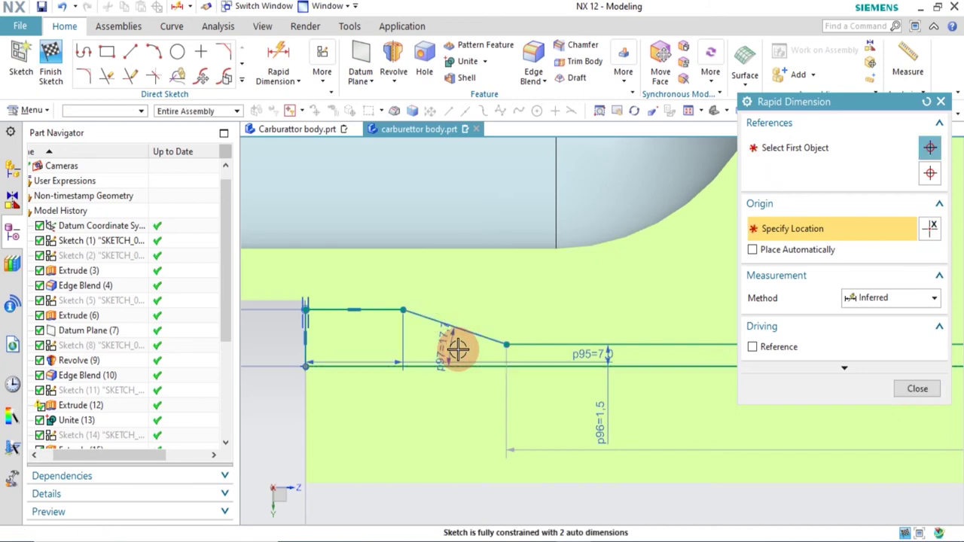
click(458, 348)
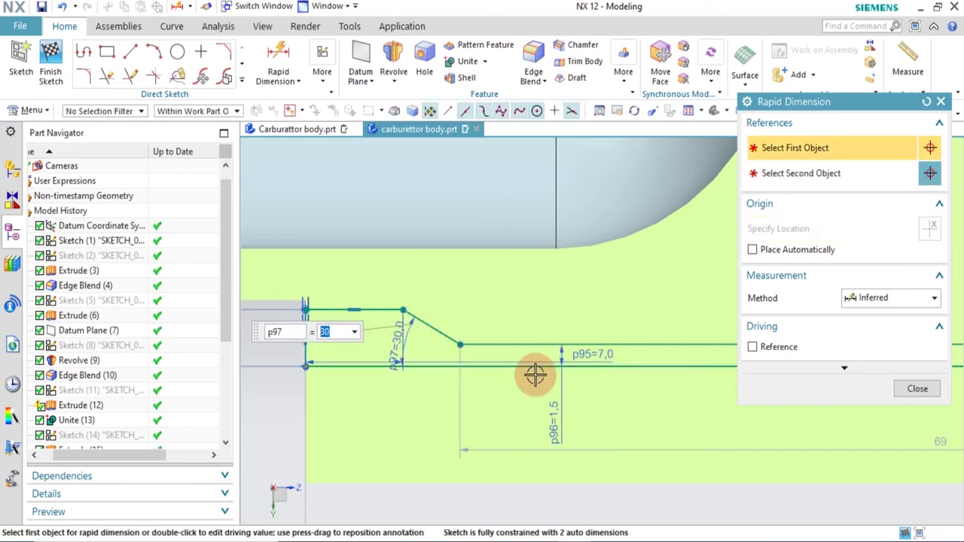
Revolve the closed passage profile 360 degrees about its long horizontal base line and subtract it from the body
scroll(563, 303, down, 3)
scroll(435, 338, down, 3)
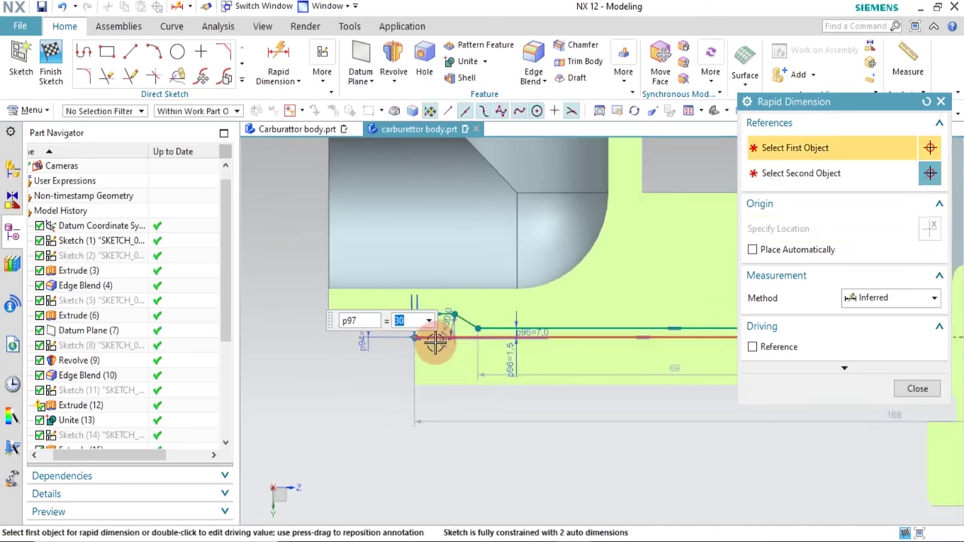
scroll(444, 338, up, 2)
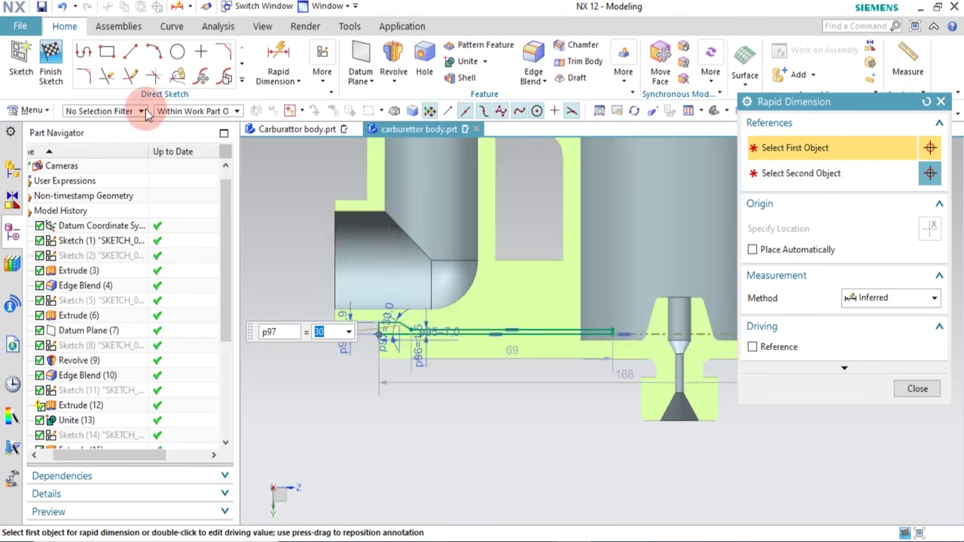
click(392, 51)
scroll(493, 338, down, 2)
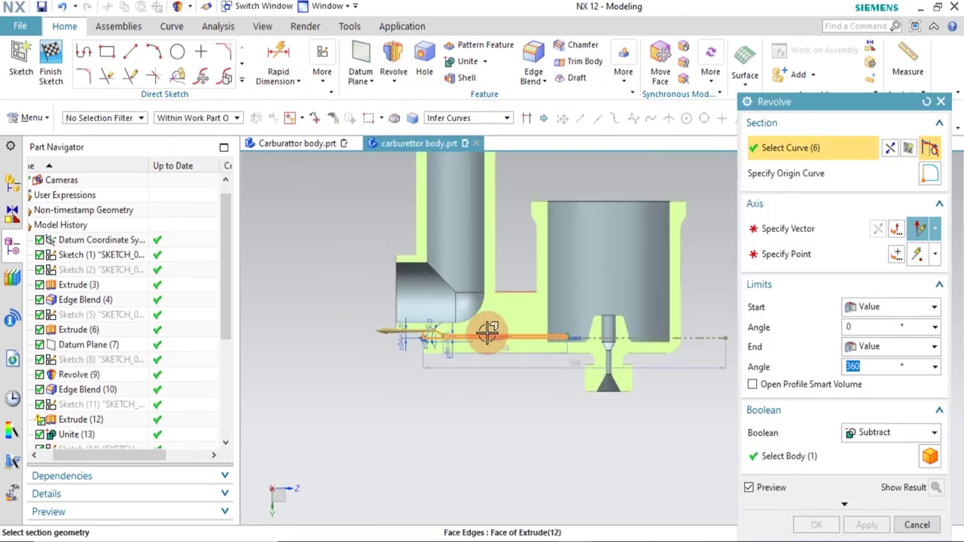
scroll(548, 339, up, 3)
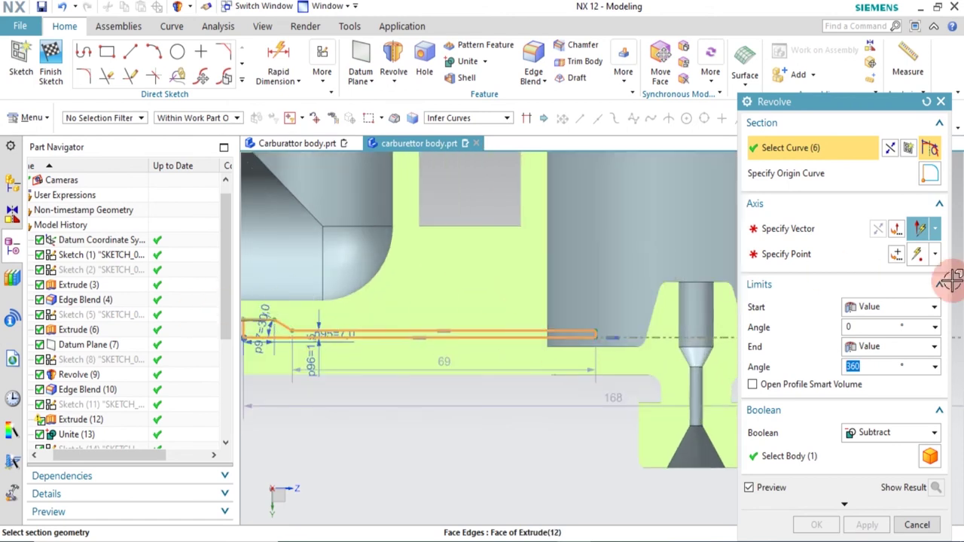
click(810, 232)
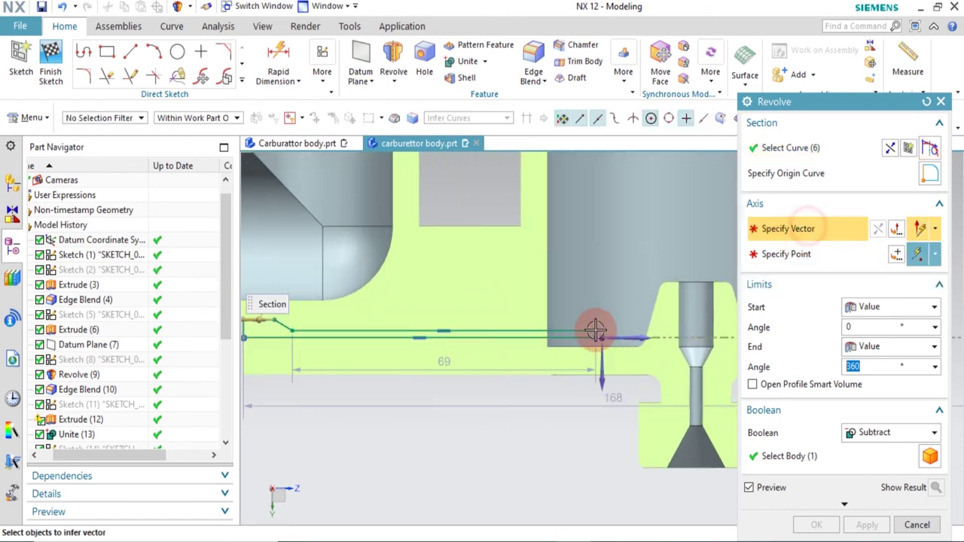
click(555, 338)
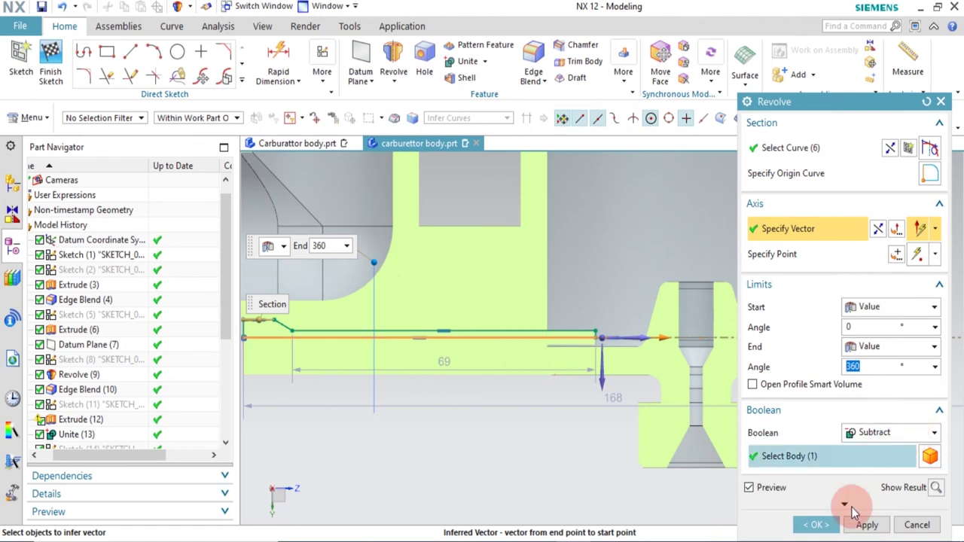
click(813, 525)
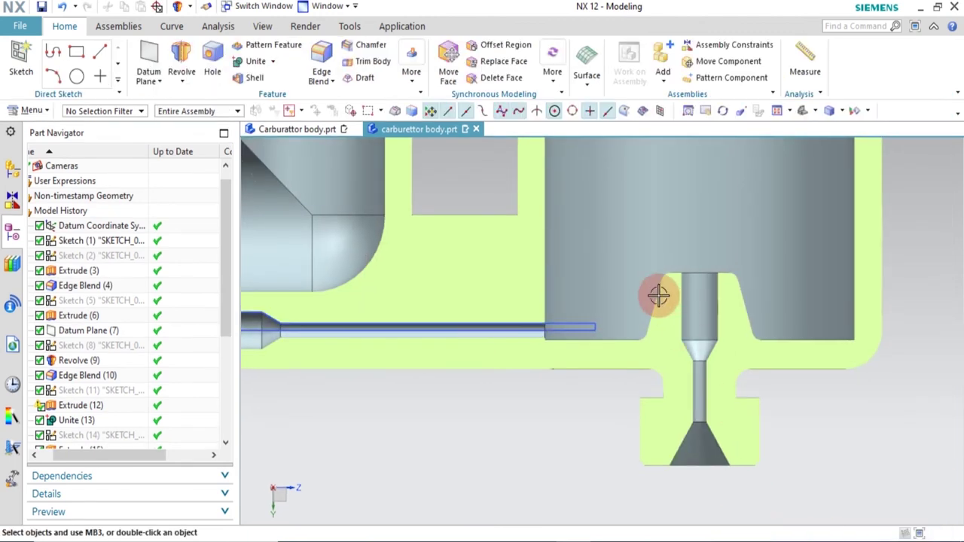
Hide all sketches in the model
scroll(663, 297, down, 3)
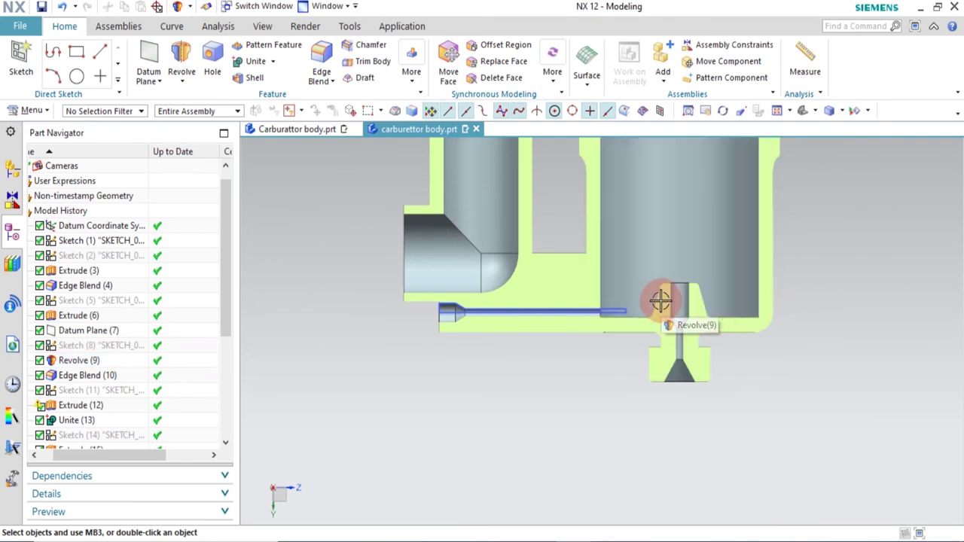
key(ctrl+w)
click(945, 216)
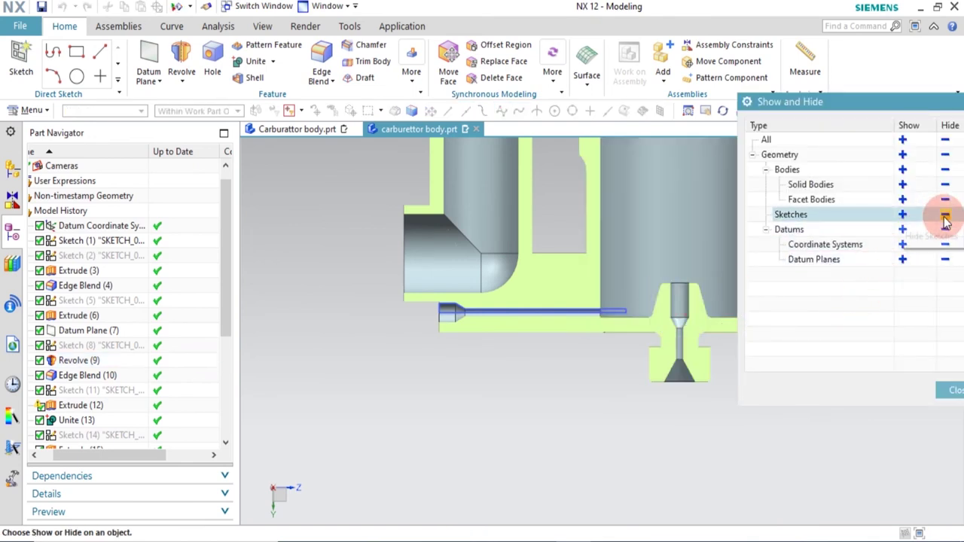
click(945, 217)
middle_click(566, 447)
scroll(522, 293, up, 2)
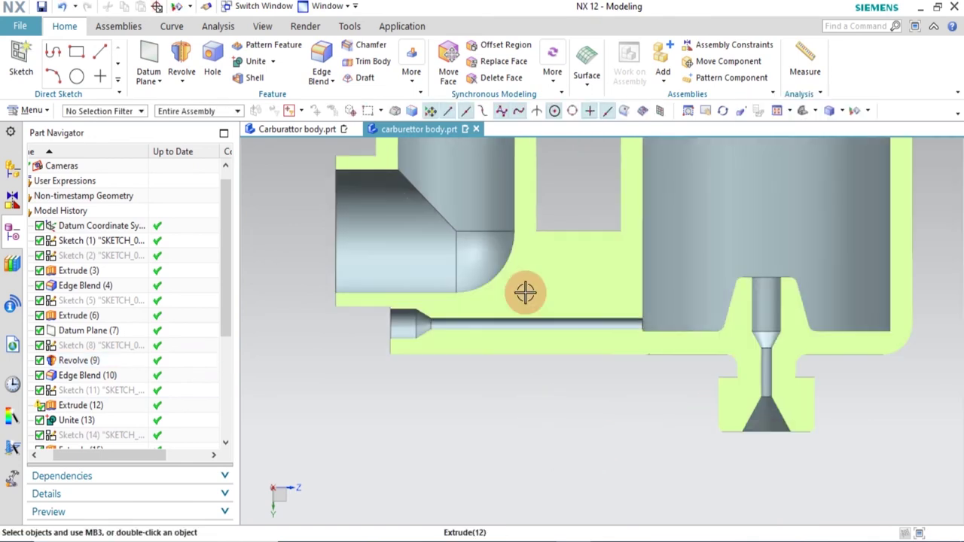
Create a new sketch on the YZ plane of the datum coordinate system
scroll(516, 397, down, 5)
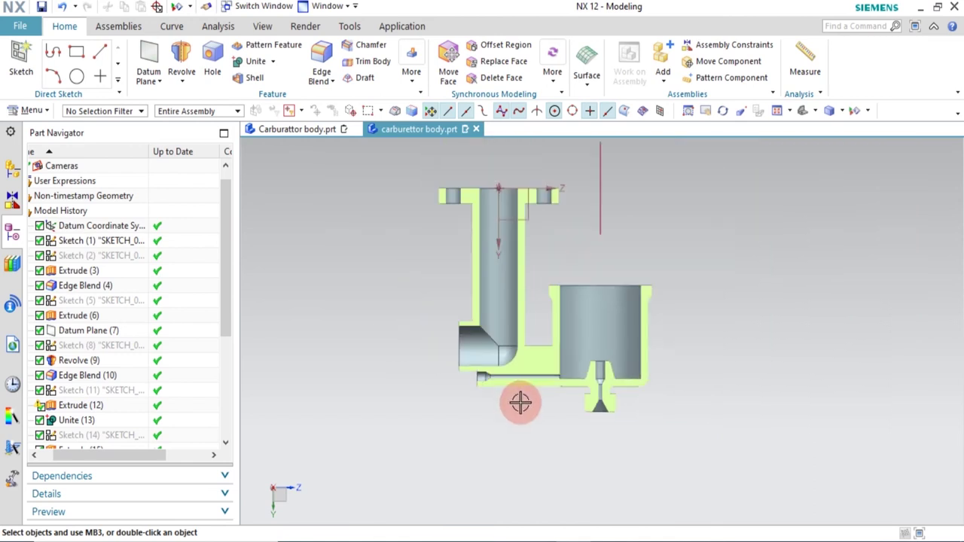
scroll(523, 282, up, 2)
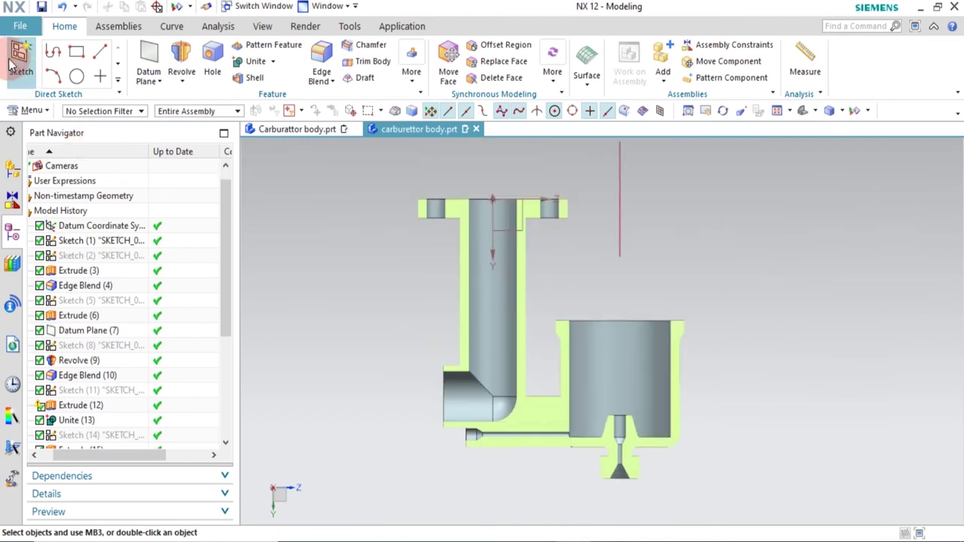
click(508, 226)
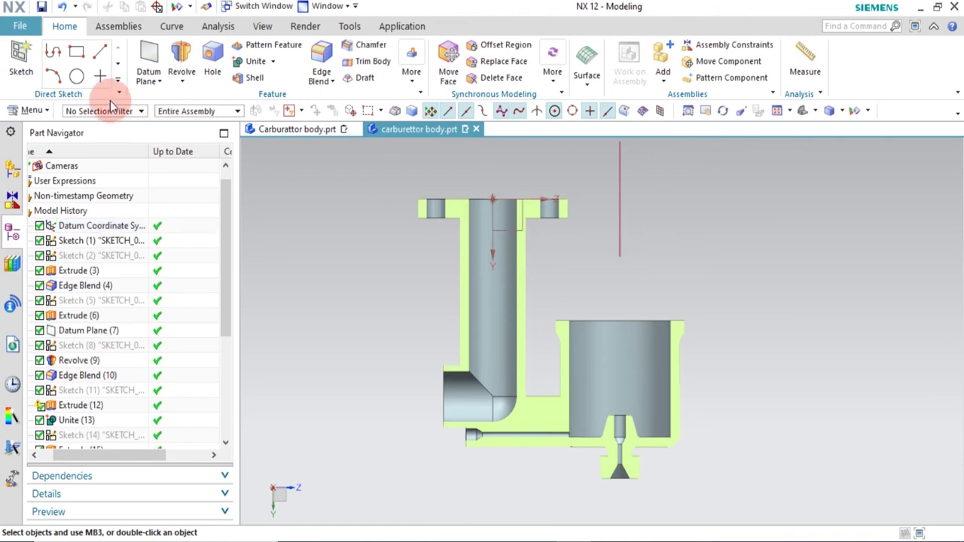
click(21, 60)
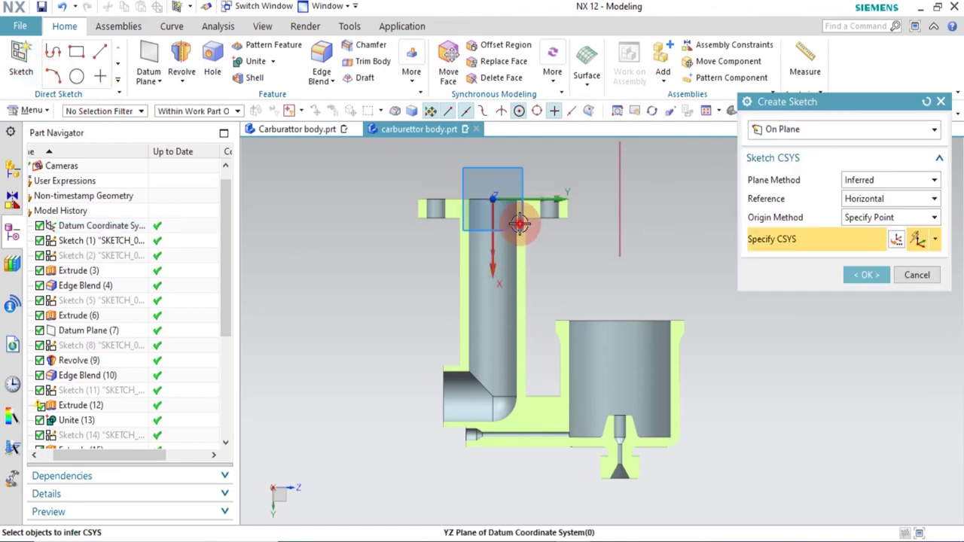
click(866, 276)
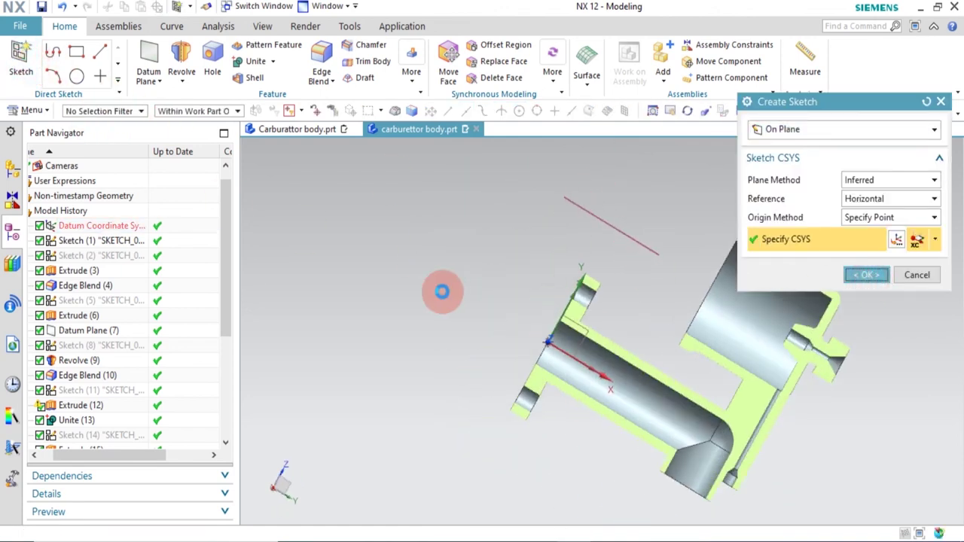
scroll(777, 437, up, 2)
scroll(671, 469, down, 3)
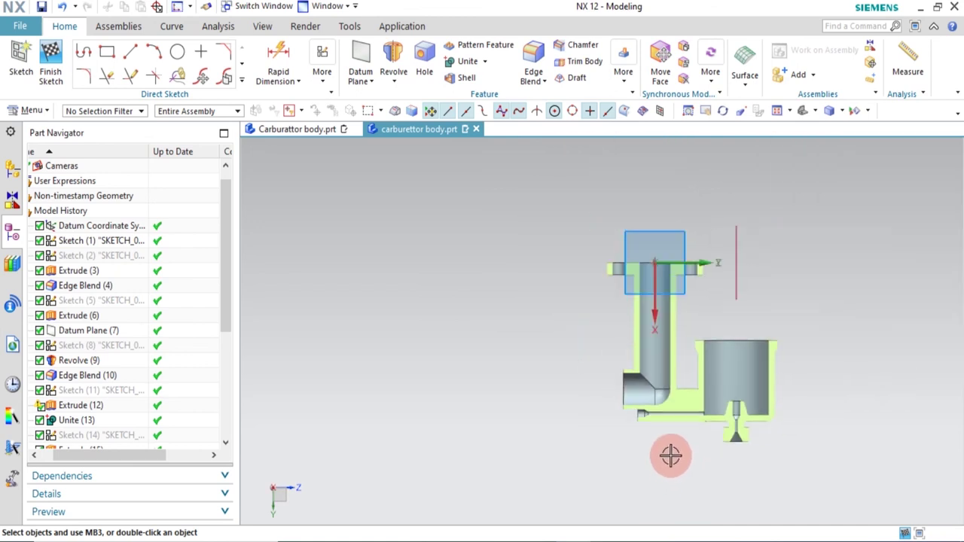
scroll(800, 396, up, 2)
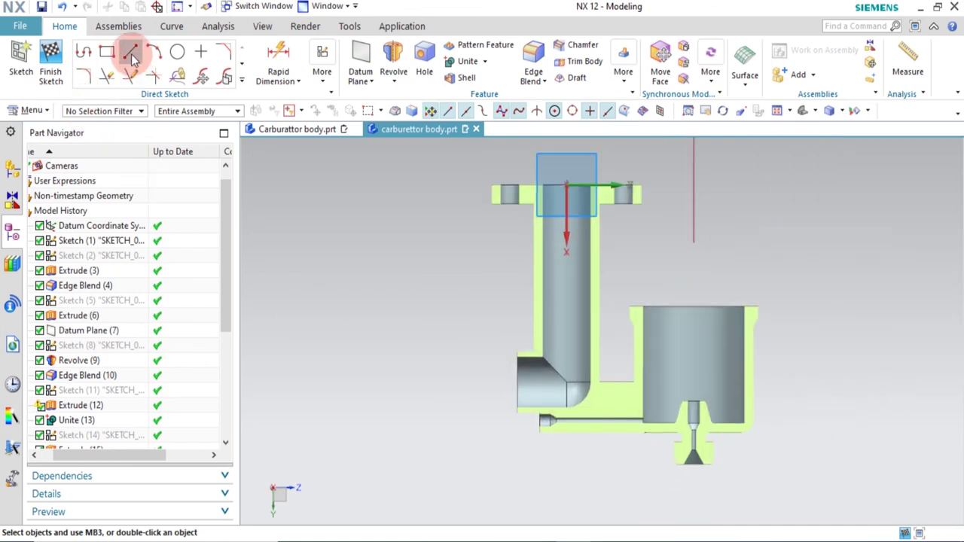
Draw a vertical line about 195 mm long from the sketch origin down past the body's bottom wall
click(133, 60)
click(564, 186)
click(566, 493)
key(Escape)
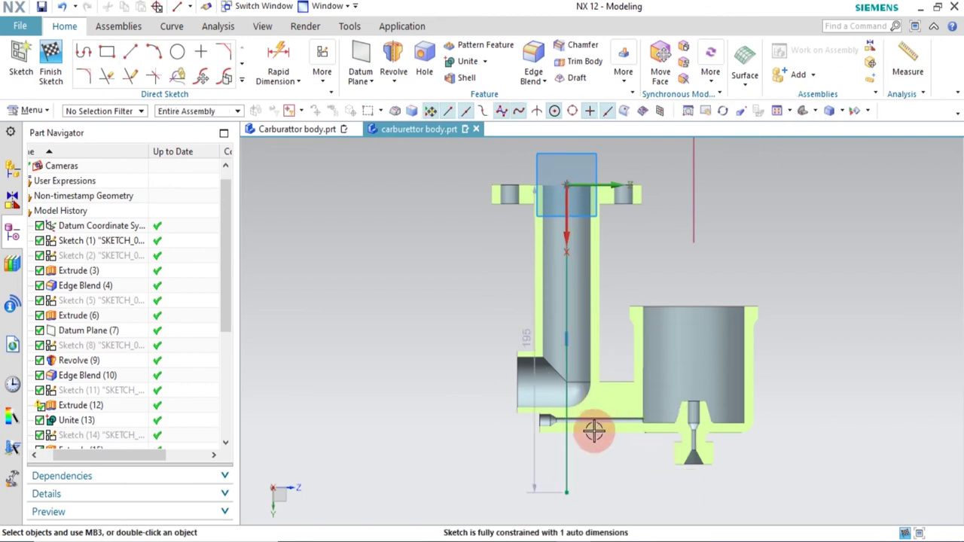
Sketch a narrow closed profile about 15.8 mm tall beside the vertical centre line, from the elbow bore across the passage, with a sloping lower end
scroll(594, 434, up, 3)
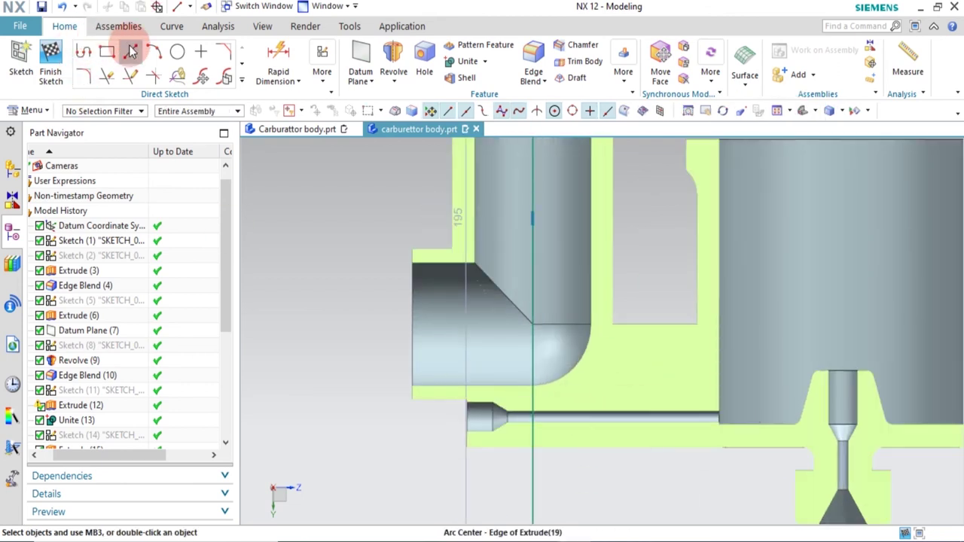
click(139, 55)
scroll(535, 399, up, 3)
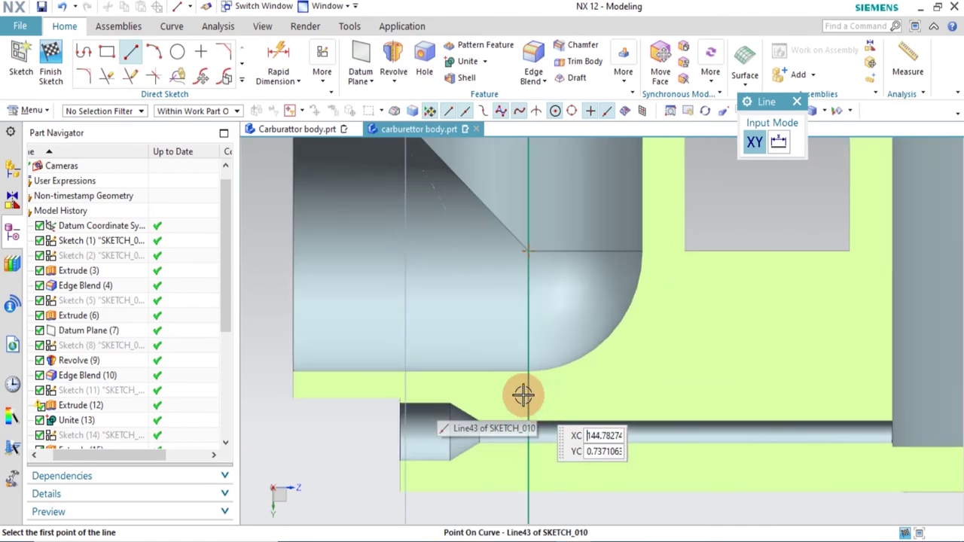
click(503, 367)
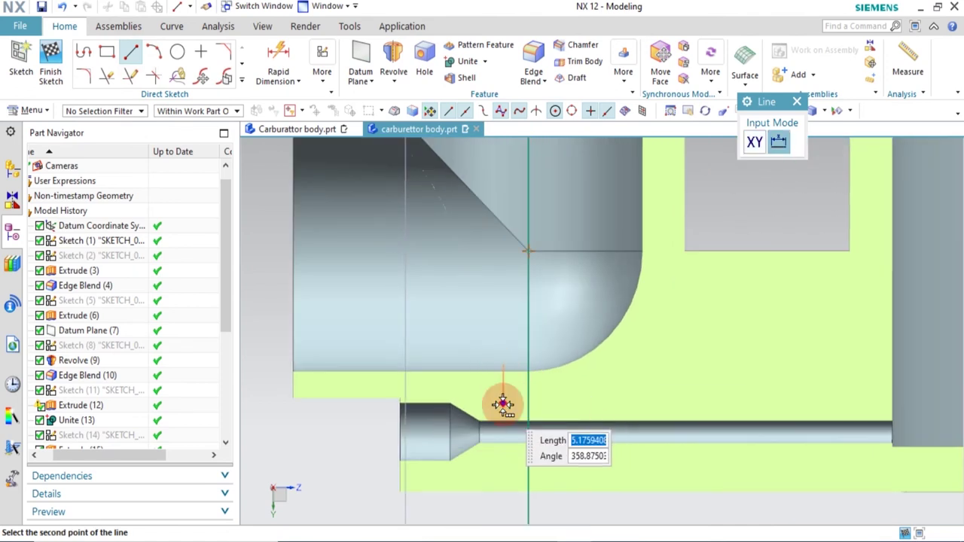
click(507, 468)
click(504, 467)
click(524, 481)
scroll(525, 482, up, 4)
click(541, 484)
scroll(544, 211, down, 2)
click(523, 187)
key(Escape)
Align the two upper corners of the narrow profile horizontally
scroll(534, 175, up, 3)
click(513, 180)
click(437, 198)
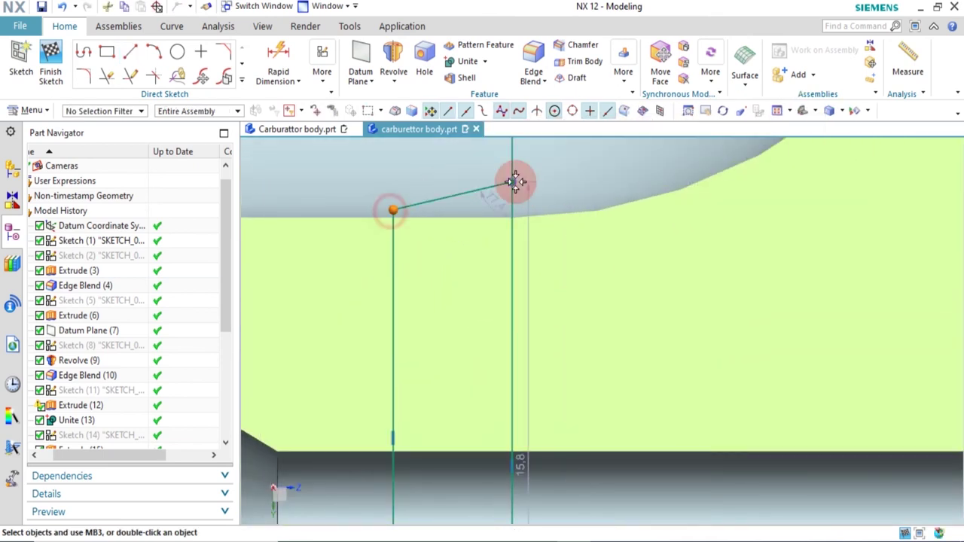
mouse_move(512, 181)
mouse_down()
mouse_move(582, 156)
mouse_move(391, 207)
mouse_up()
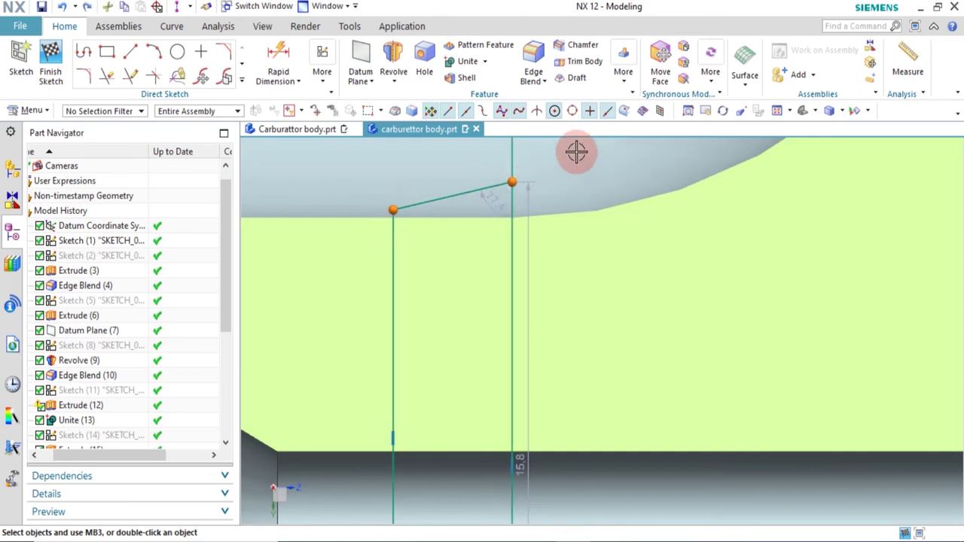
scroll(592, 302, down, 2)
drag(464, 244, 460, 223)
scroll(538, 226, down, 2)
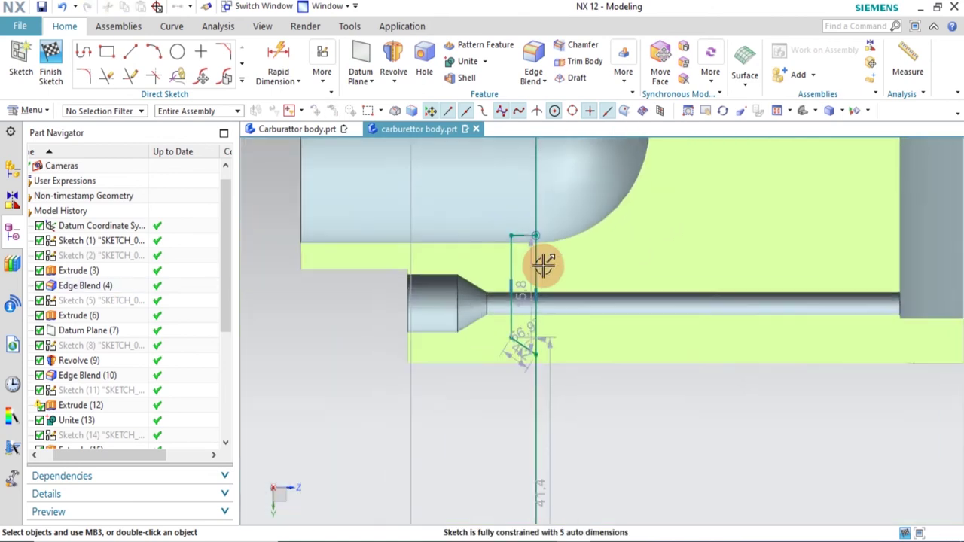
Dimension the vertical distance from the middle of the side bore's outer edge to the profile's lower outer corner as 26 mm
scroll(462, 360, down, 1)
scroll(461, 360, down, 2)
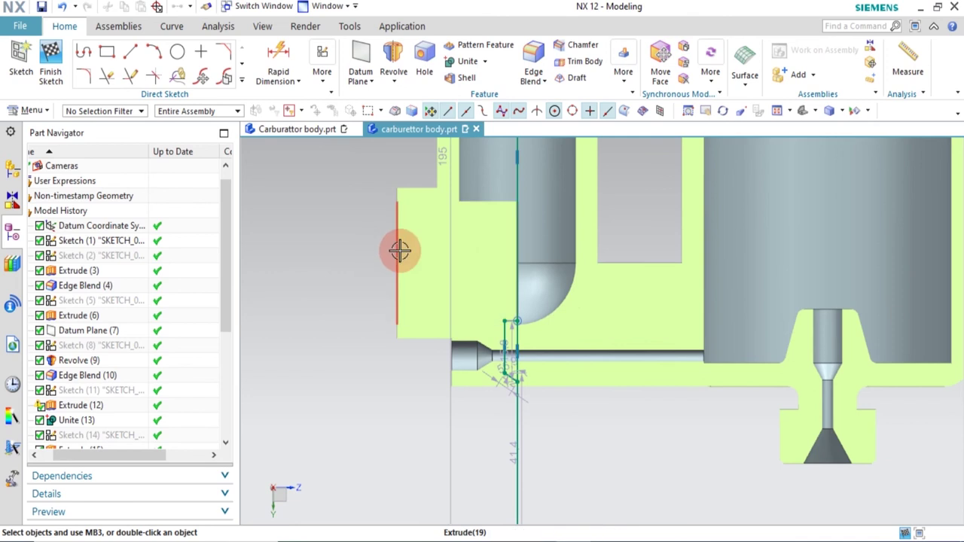
key(d)
click(504, 374)
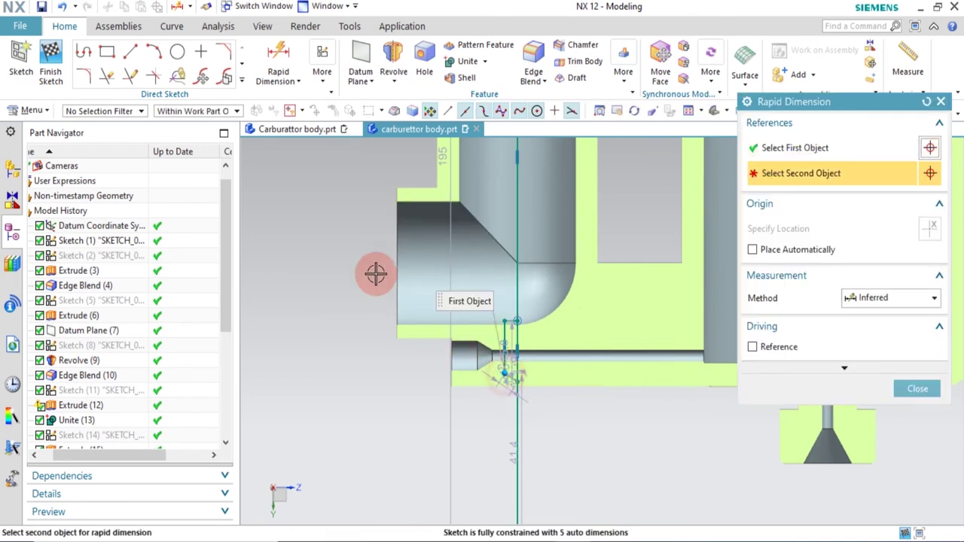
click(400, 264)
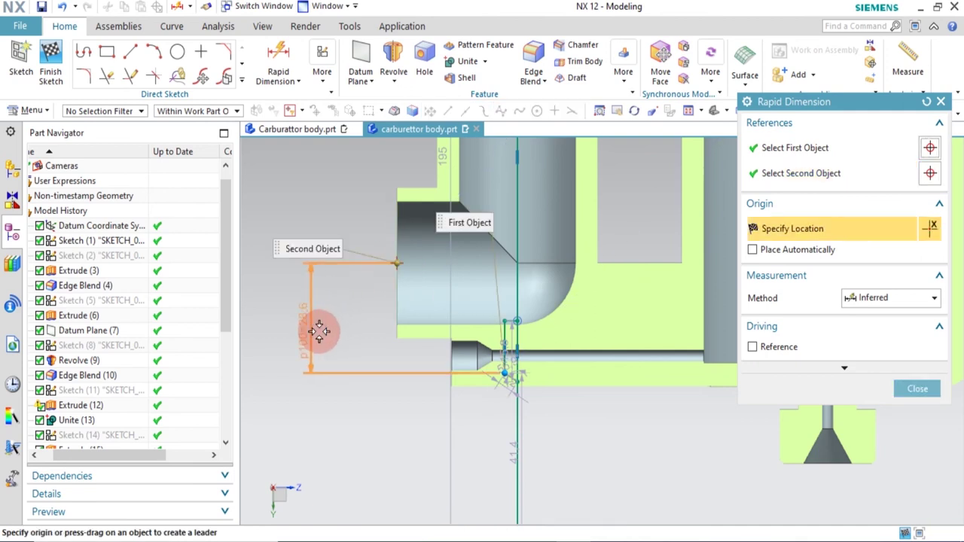
click(318, 331)
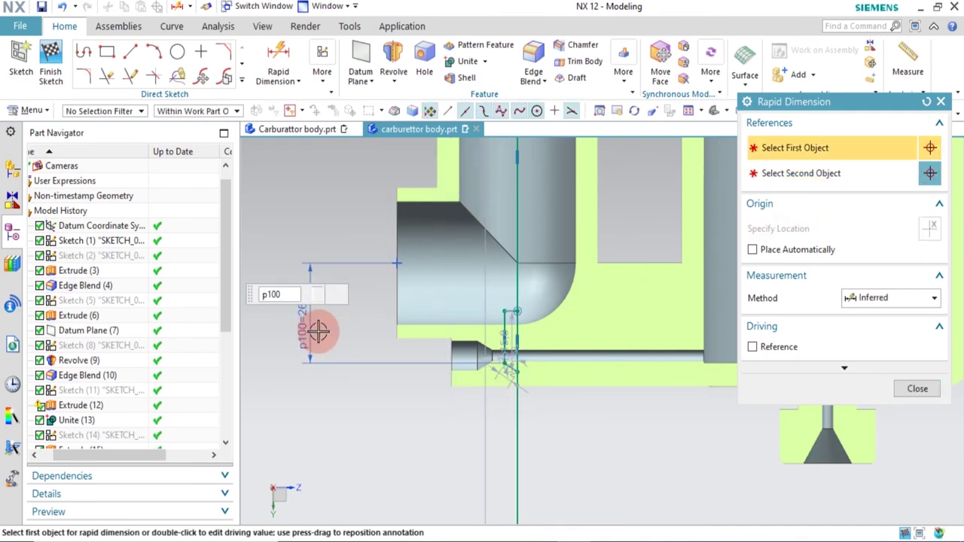
scroll(516, 340, up, 3)
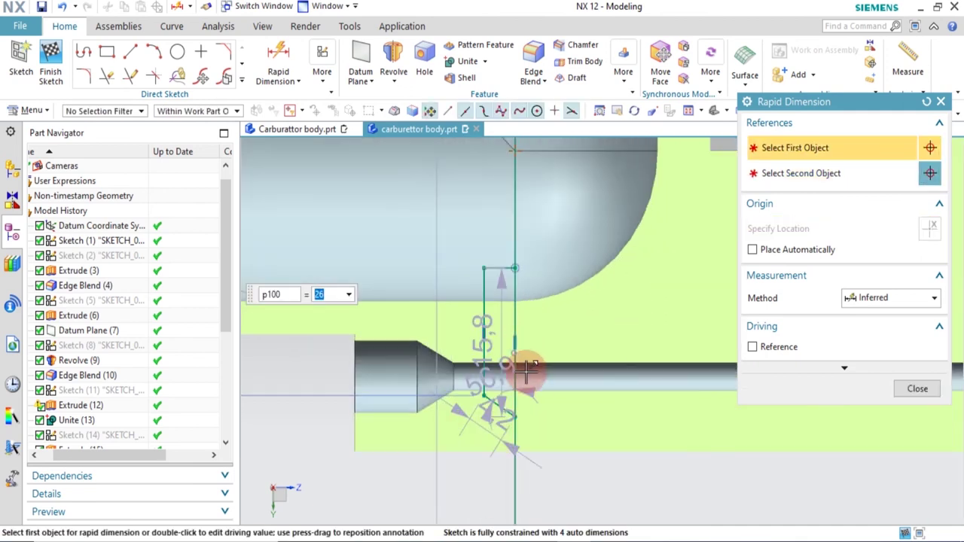
Set the angle between the profile's sloping lower line and the vertical centre line to 60 degrees
middle_click(510, 436)
scroll(510, 430, up, 2)
double_click(517, 414)
scroll(517, 413, up, 2)
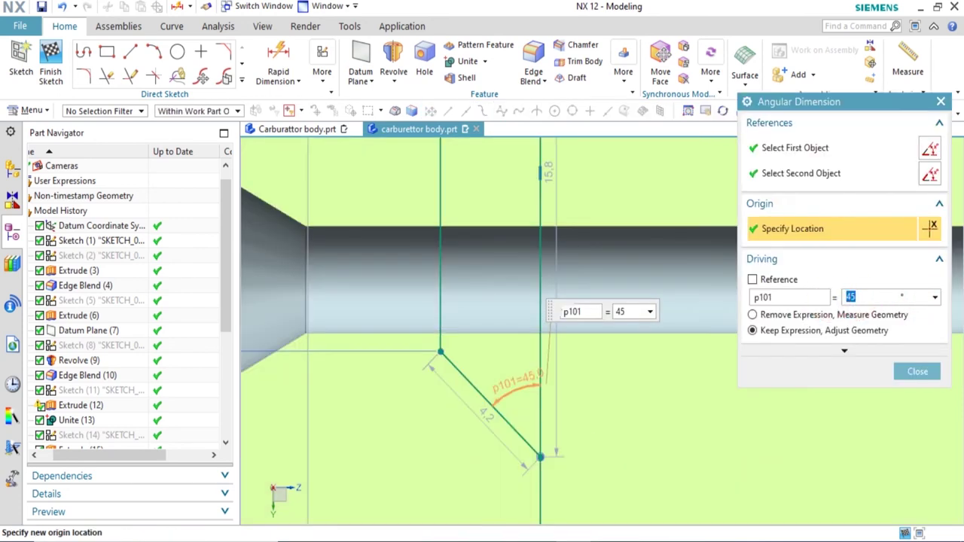
key(Return)
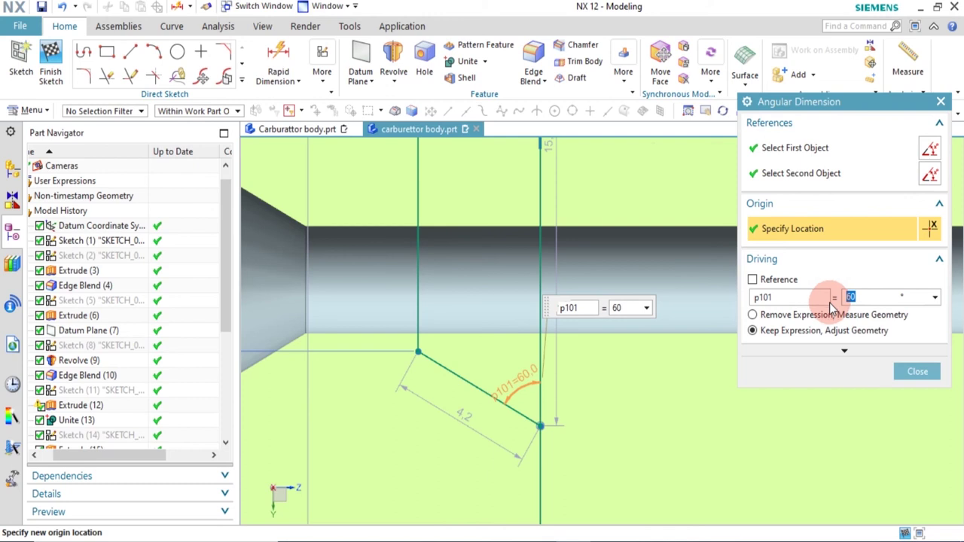
middle_click(542, 355)
Convert the long vertical centre line to a reference line
scroll(557, 357, down, 4)
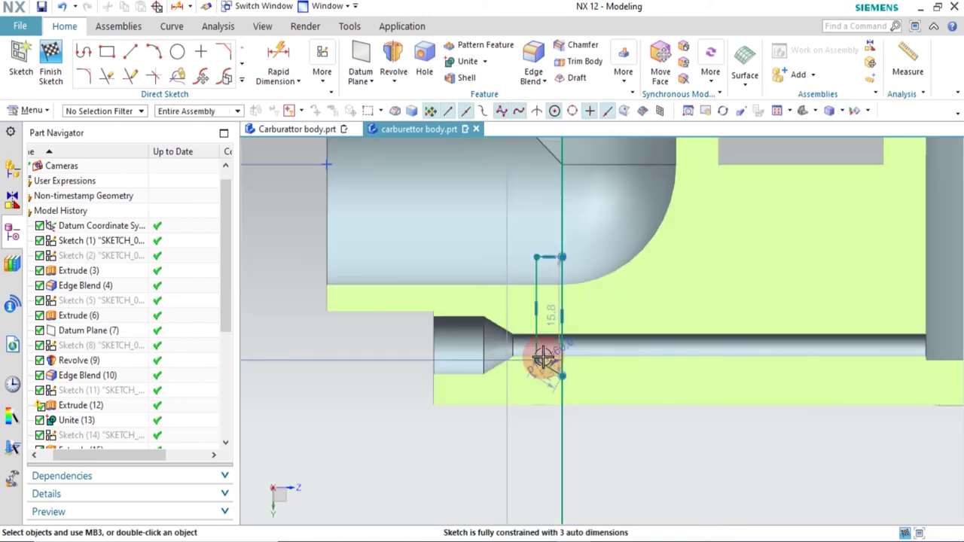
click(566, 448)
click(637, 405)
click(628, 484)
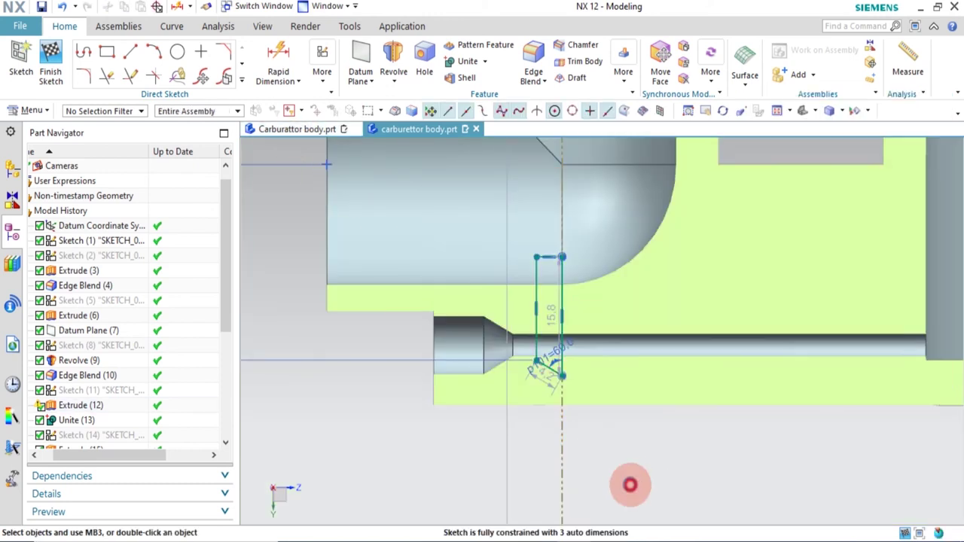
Revolve the narrow profile 360 degrees about the vertical reference line, subtracting it from the body
click(392, 54)
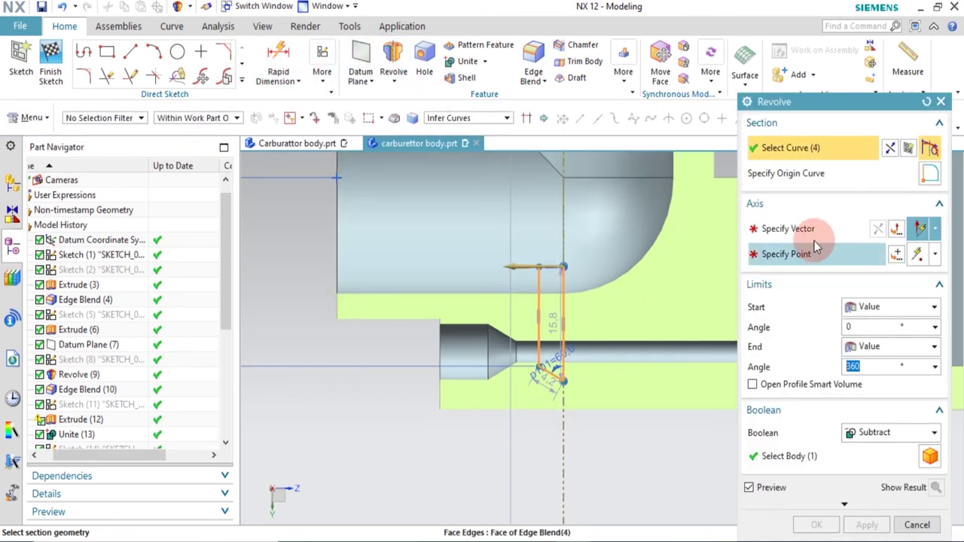
click(793, 228)
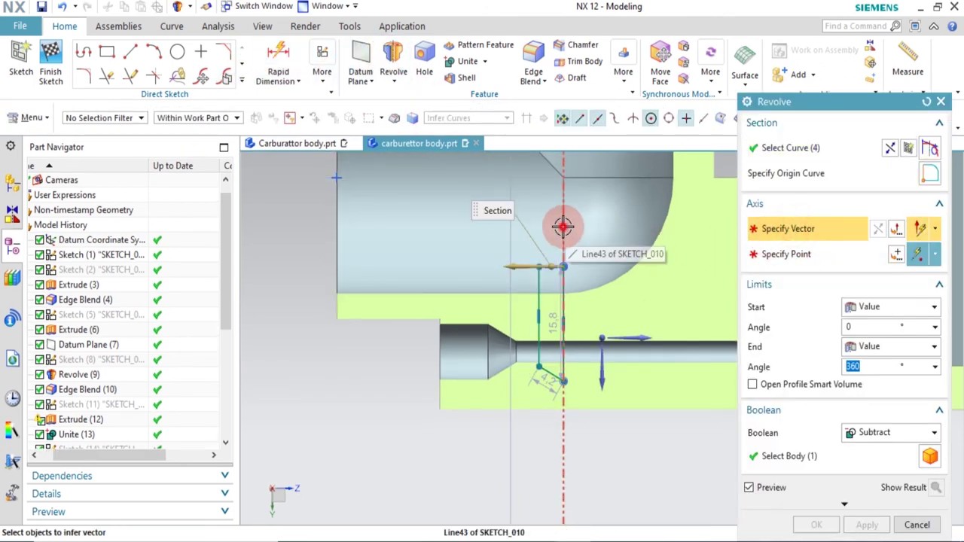
click(564, 226)
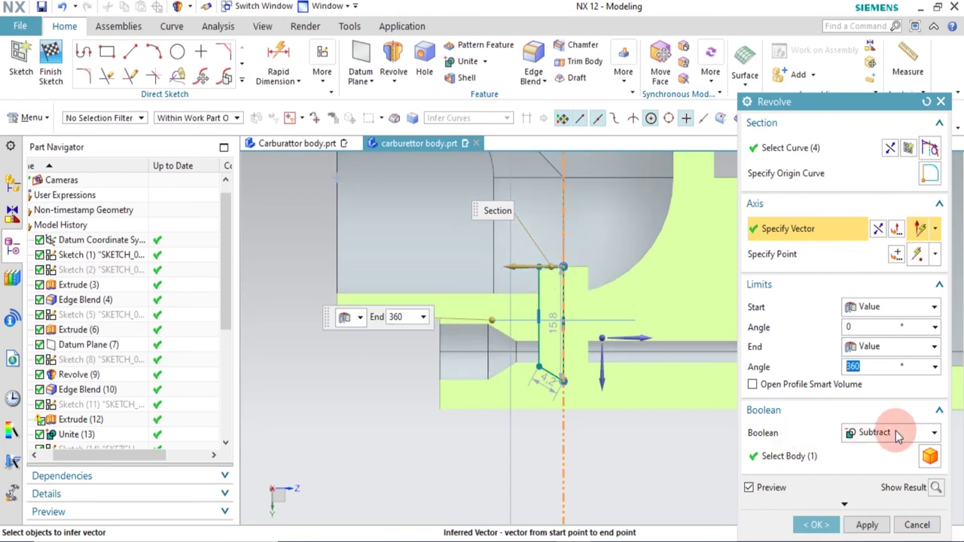
click(807, 529)
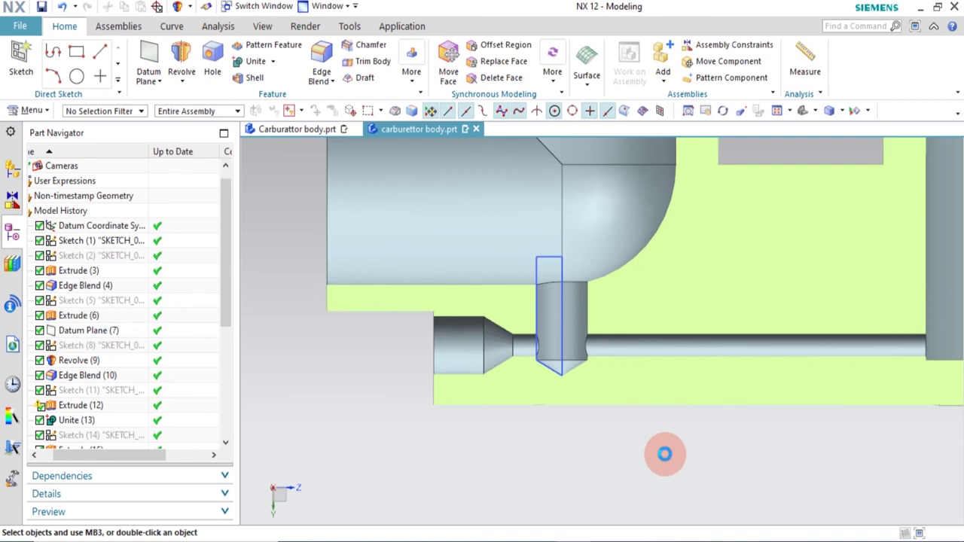
Hide all sketches in the model
key(ctrl+w)
click(946, 214)
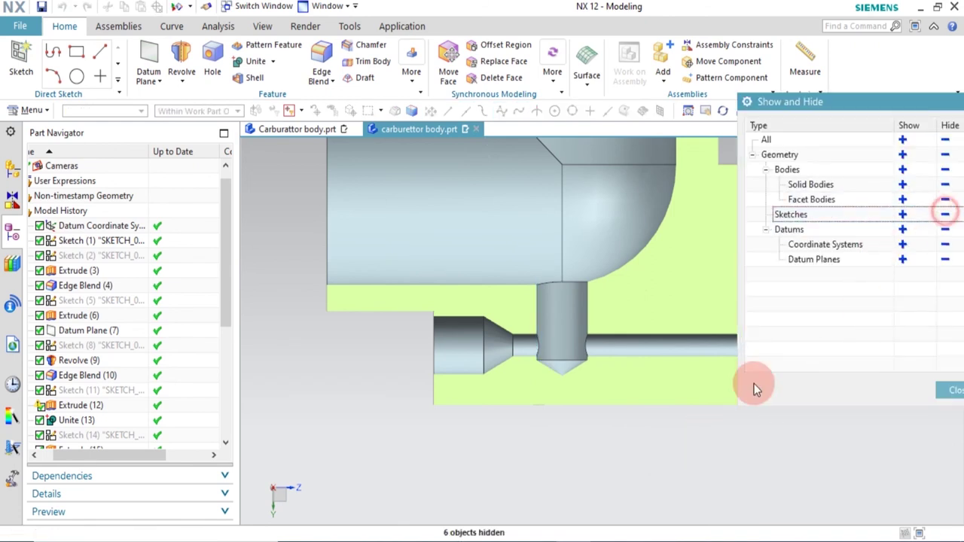
click(945, 388)
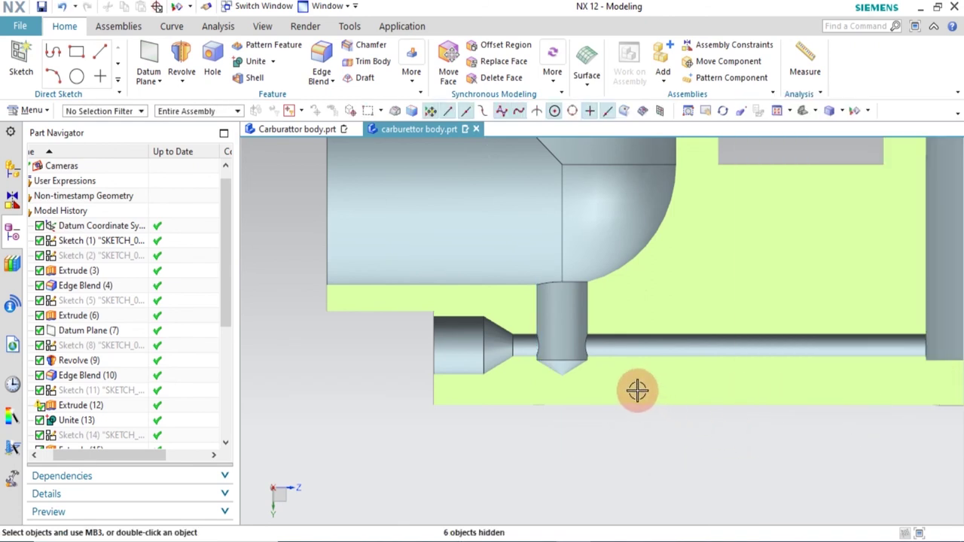
Sketch a horizontal line about 82 mm long across the vertical bore and convert it to a reference line
scroll(852, 295, down, 3)
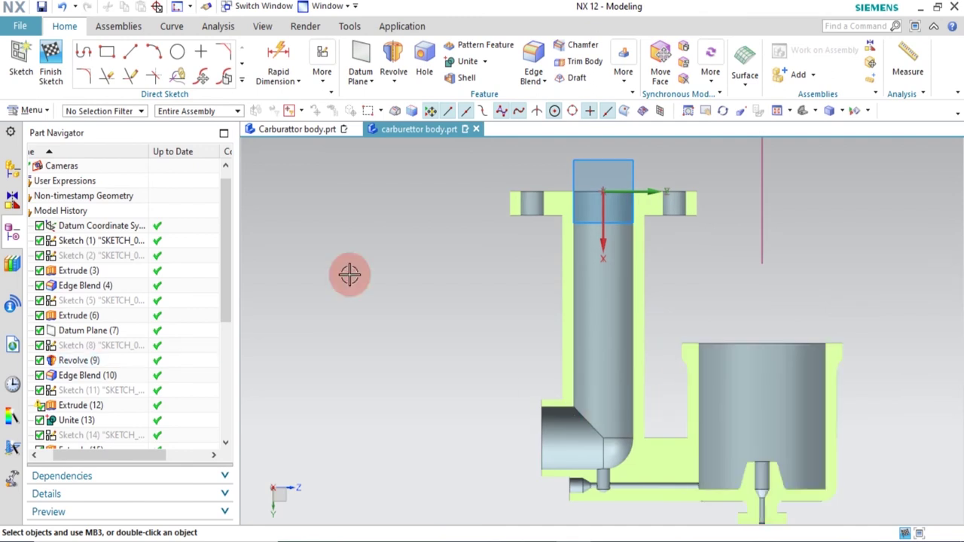
click(130, 51)
click(509, 345)
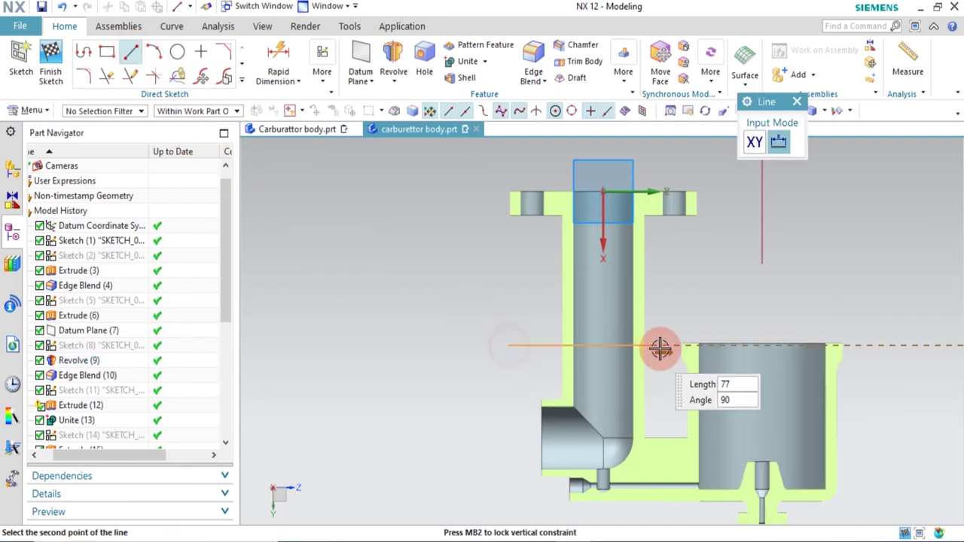
click(662, 347)
key(Escape)
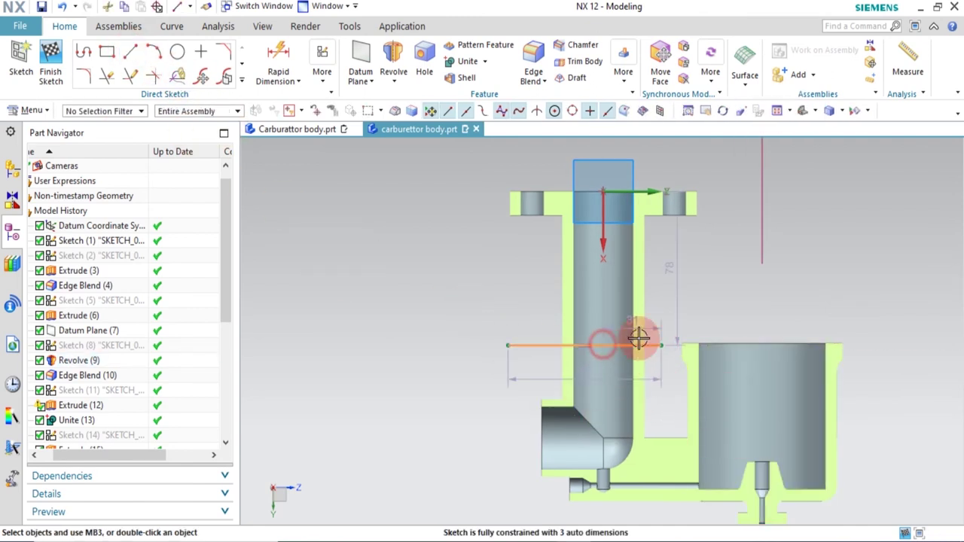
click(638, 340)
click(693, 295)
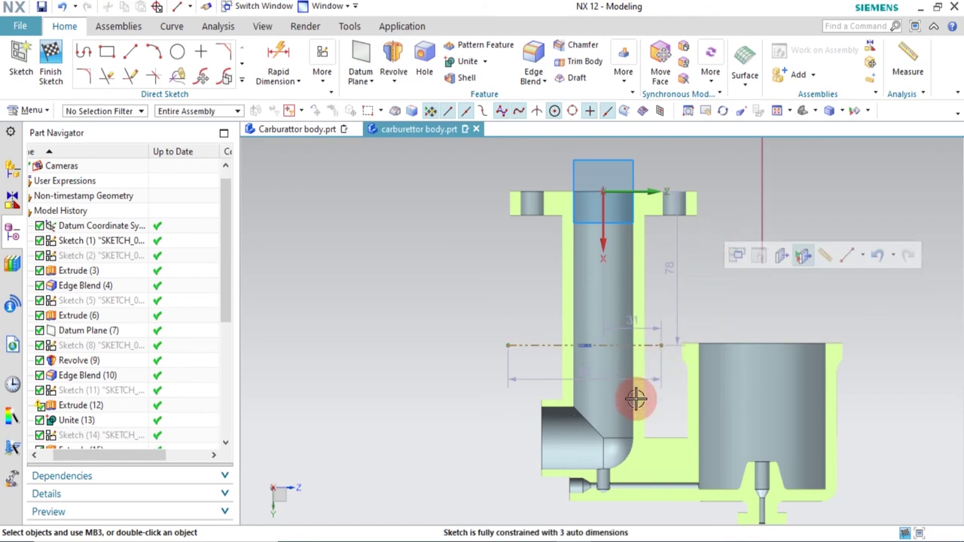
Dimension the vertical distance from the middle of the side bore's outer edge to the horizontal reference line as 23 mm
scroll(636, 399, up, 1)
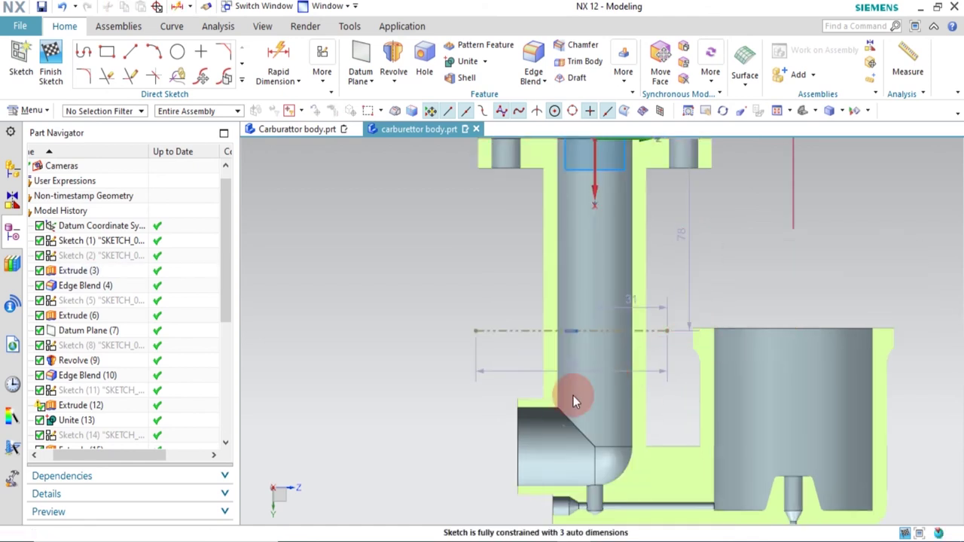
key(d)
click(519, 449)
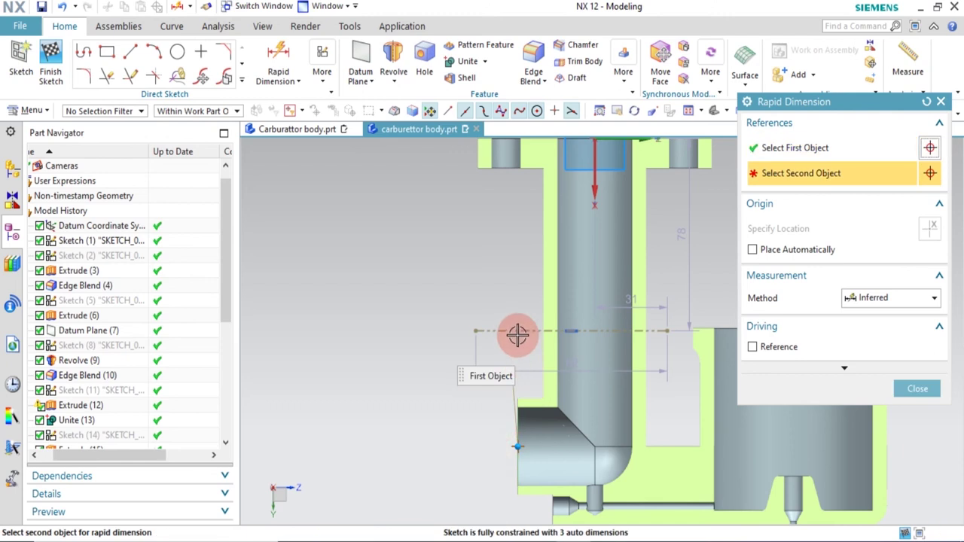
click(520, 333)
click(415, 387)
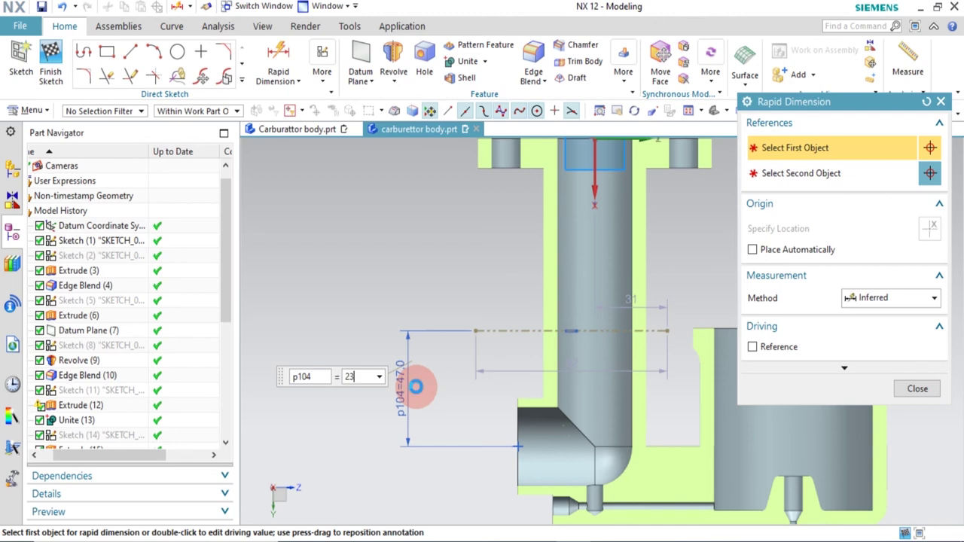
text(23)
key(Return)
key(Escape)
Sketch a small rectangle about 7 mm wide across the vertical tube's wall on the bowl side, near the horizontal reference line
scroll(670, 404, up, 2)
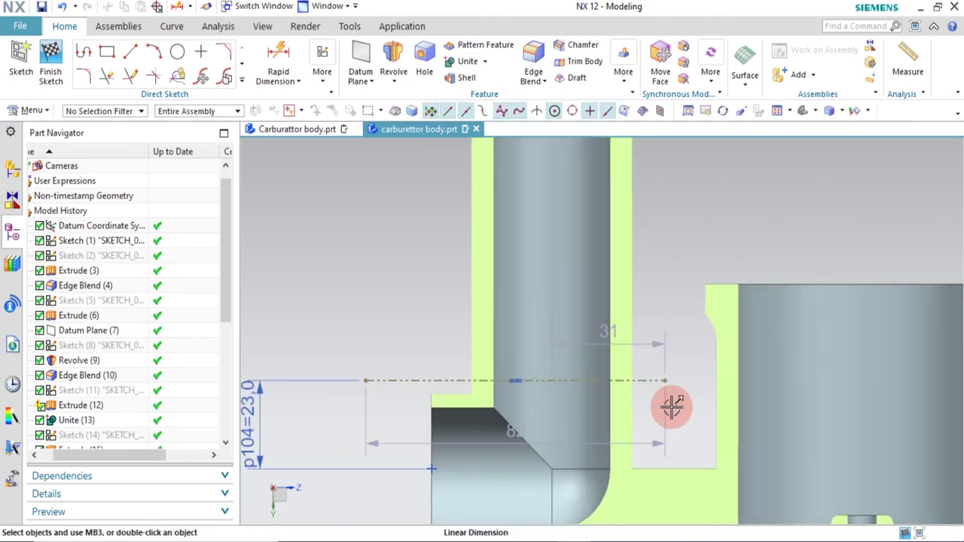
scroll(640, 385, up, 2)
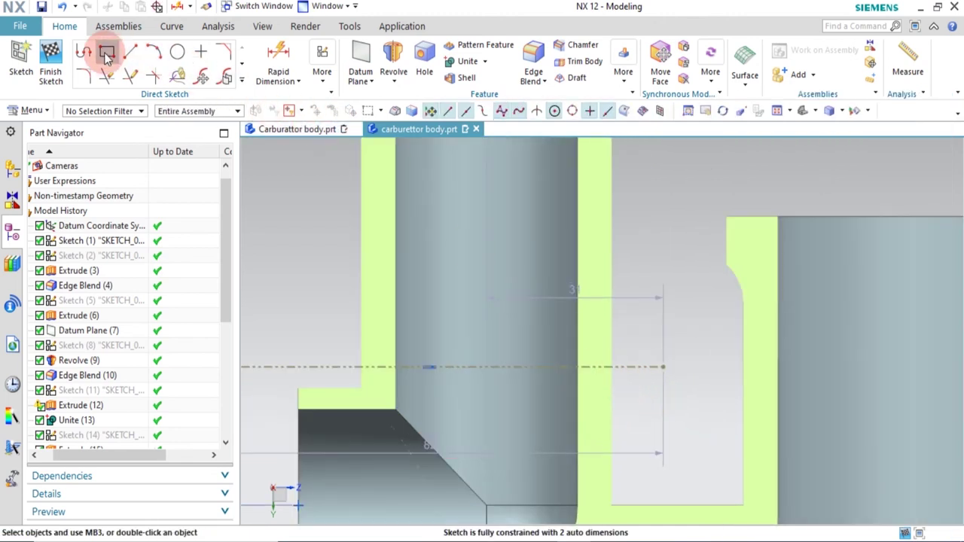
click(106, 51)
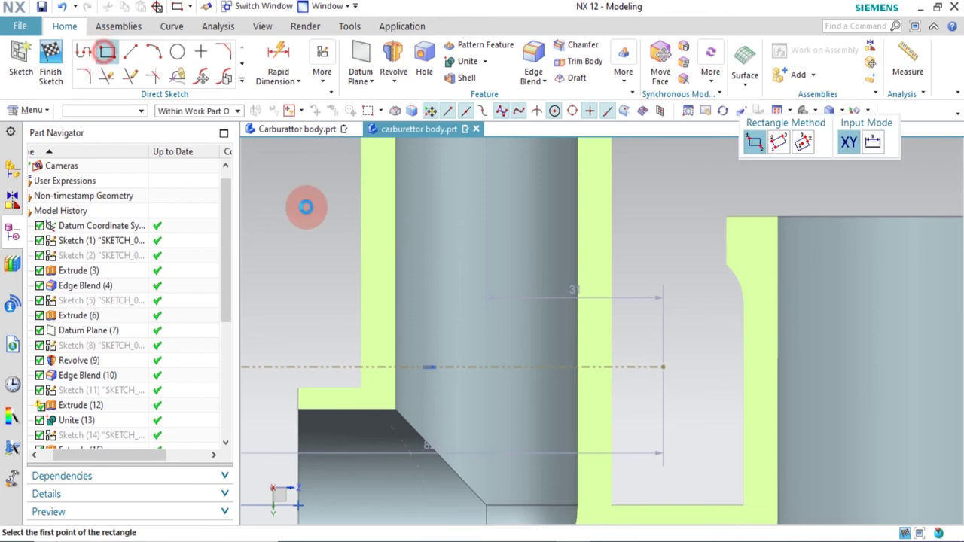
click(596, 345)
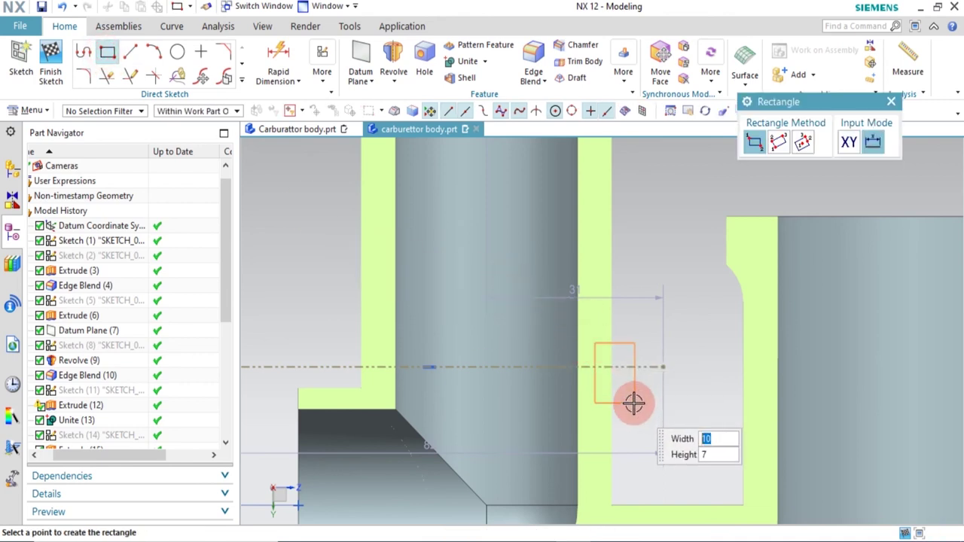
click(623, 405)
scroll(564, 252, up, 2)
Set the small rectangle's height to 6 mm
drag(564, 238, 575, 269)
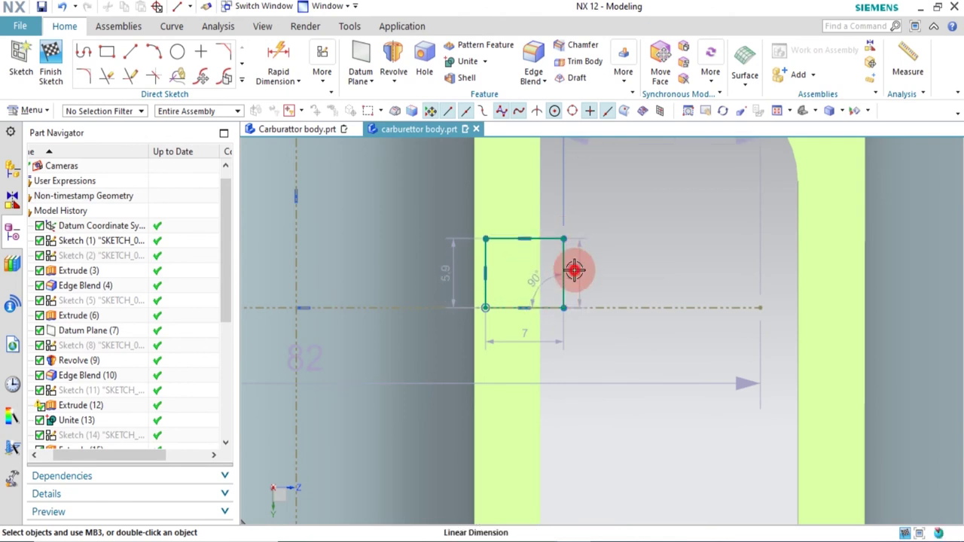
double_click(574, 270)
text(6)
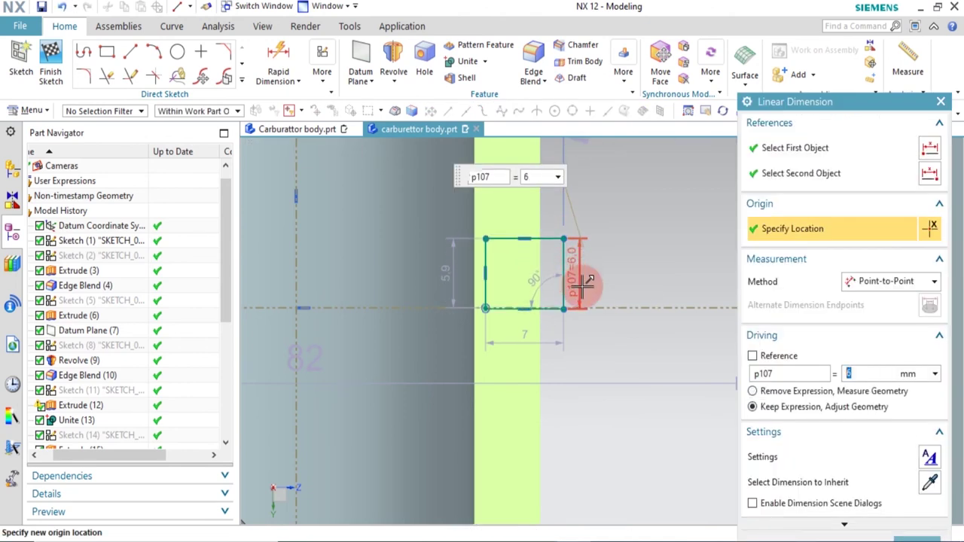
key(Return)
click(558, 302)
Align the rectangle's two outer corners vertically and place its lower outer corner on the horizontal reference line
drag(564, 308, 566, 276)
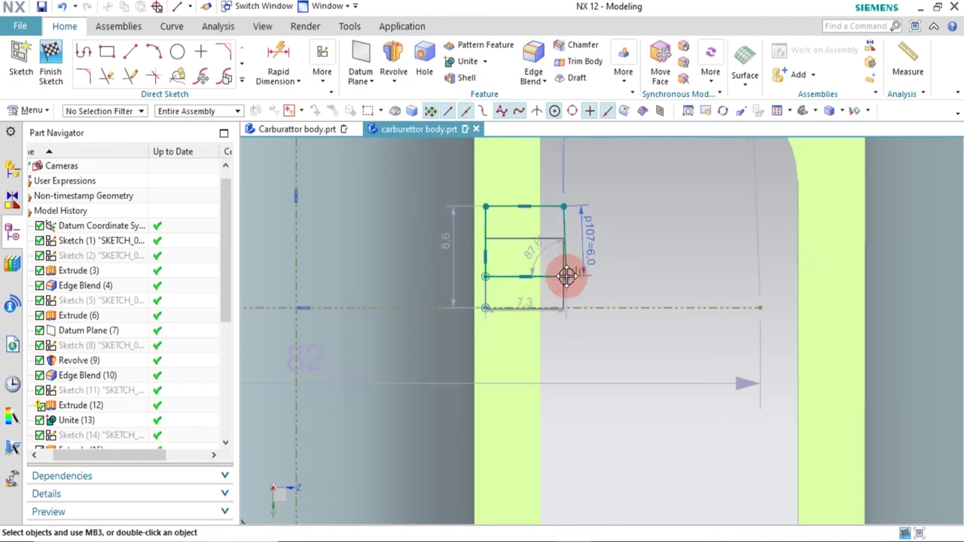
mouse_move(563, 266)
mouse_down()
mouse_move(566, 221)
mouse_move(565, 276)
mouse_up()
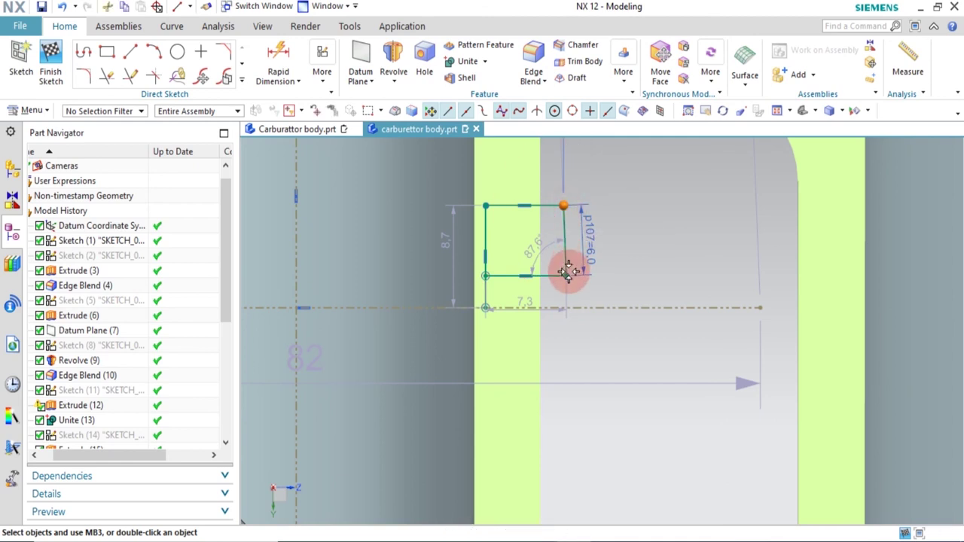
drag(569, 273, 565, 276)
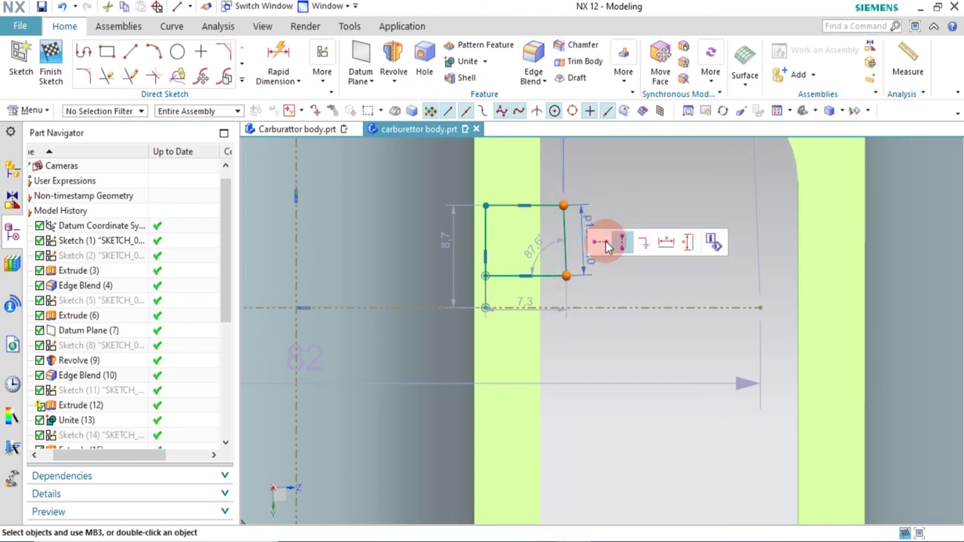
click(607, 245)
click(626, 274)
mouse_move(561, 278)
mouse_down()
mouse_move(564, 302)
mouse_move(570, 290)
mouse_up()
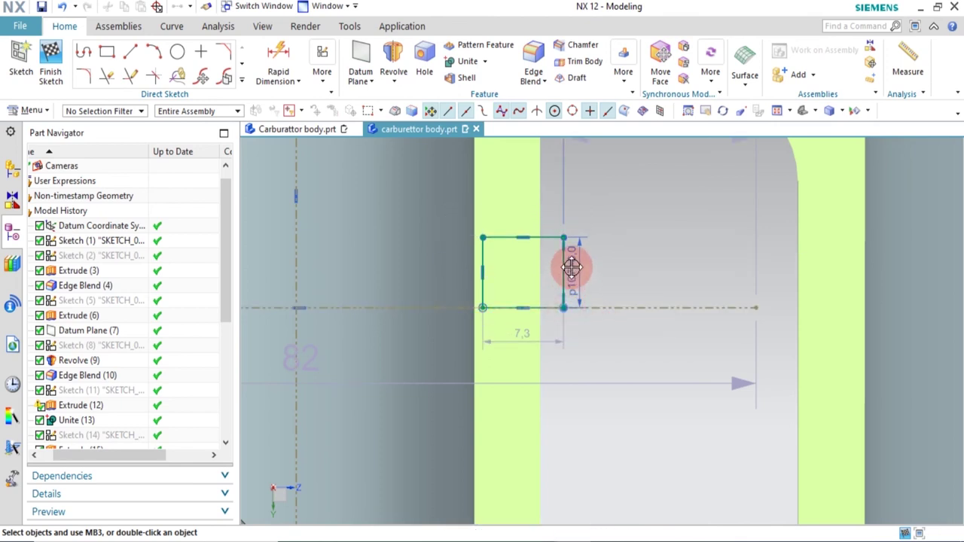
click(663, 247)
Revolve the rectangle 360 degrees about the horizontal reference line, subtracting it from the body
scroll(663, 248, down, 3)
scroll(665, 254, up, 4)
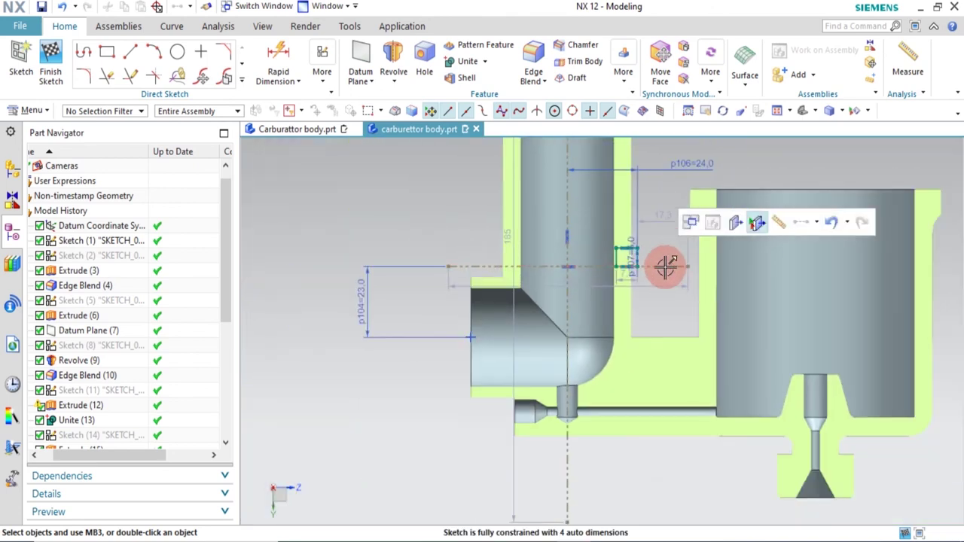
click(393, 54)
click(588, 260)
click(790, 230)
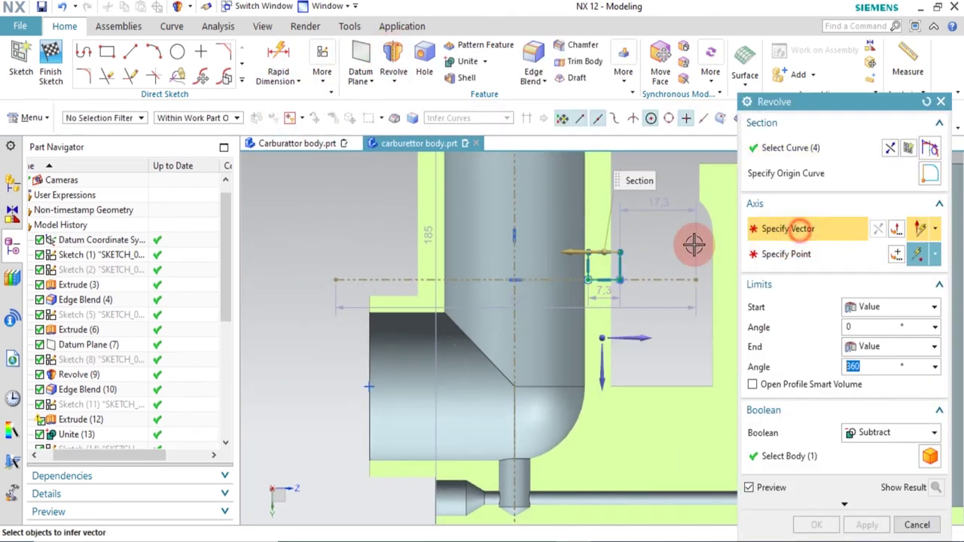
scroll(607, 257, up, 1)
click(640, 285)
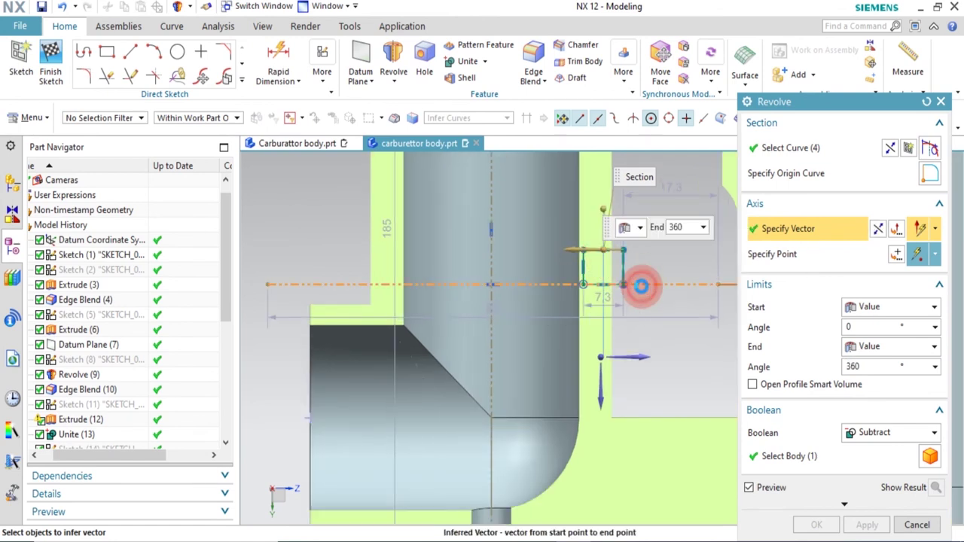
click(814, 524)
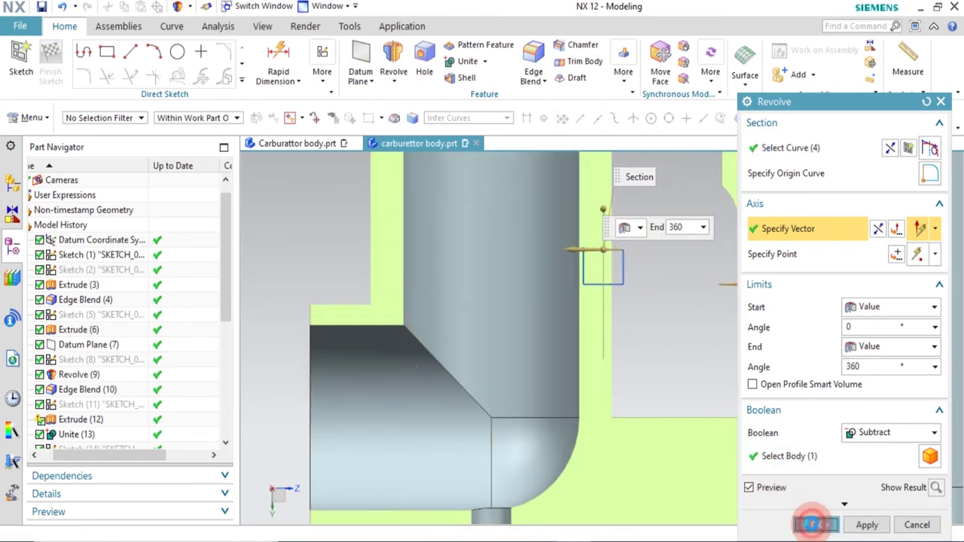
click(619, 294)
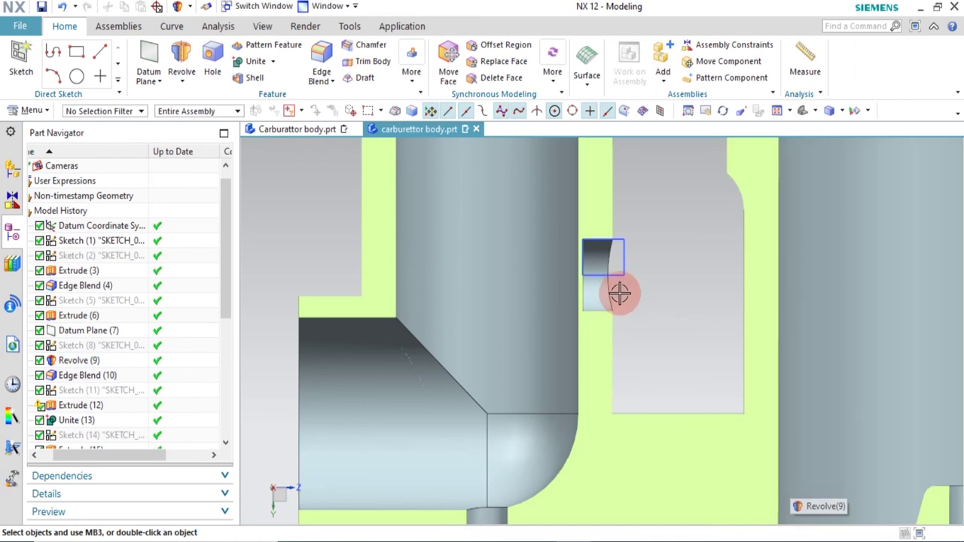
Change the Boolean option of the latest revolve on the tube wall to Unite
scroll(119, 413, down, 6)
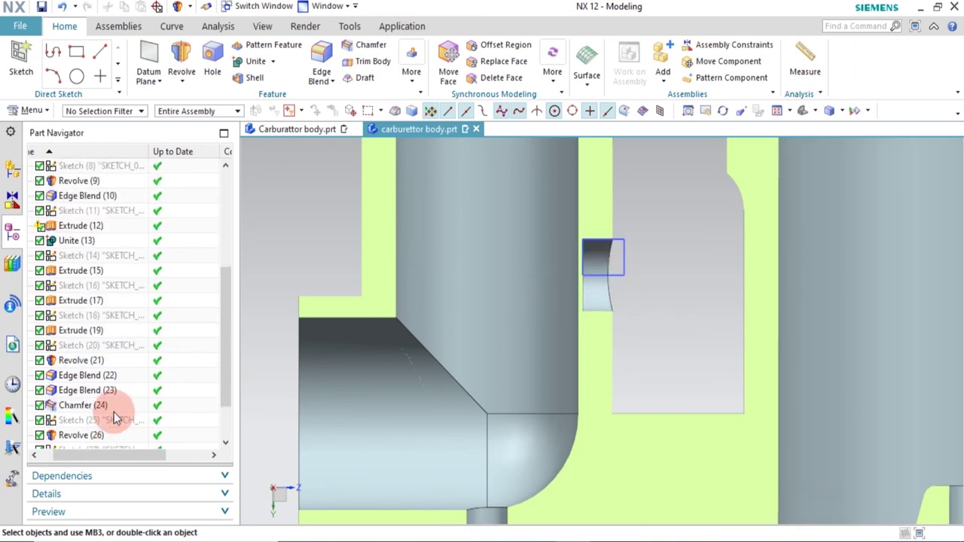
double_click(79, 435)
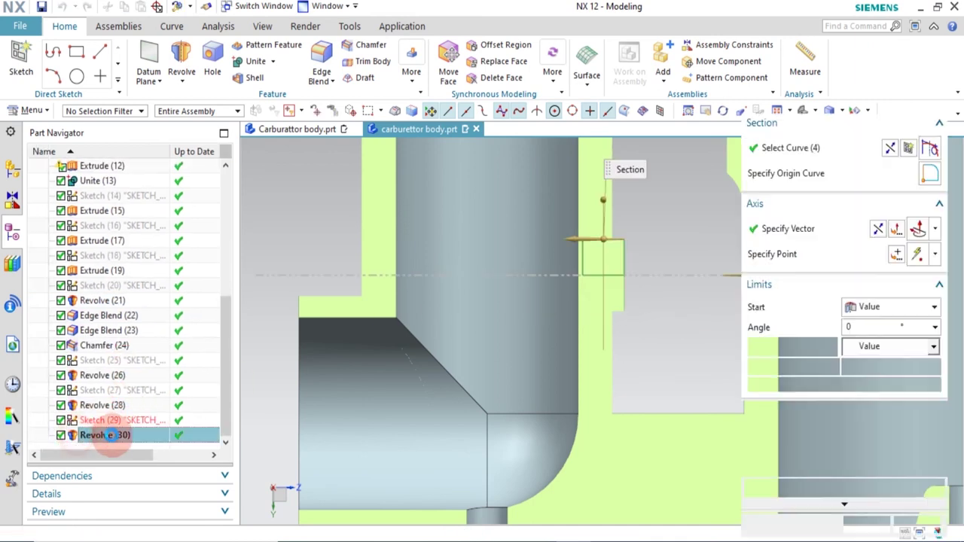
click(888, 443)
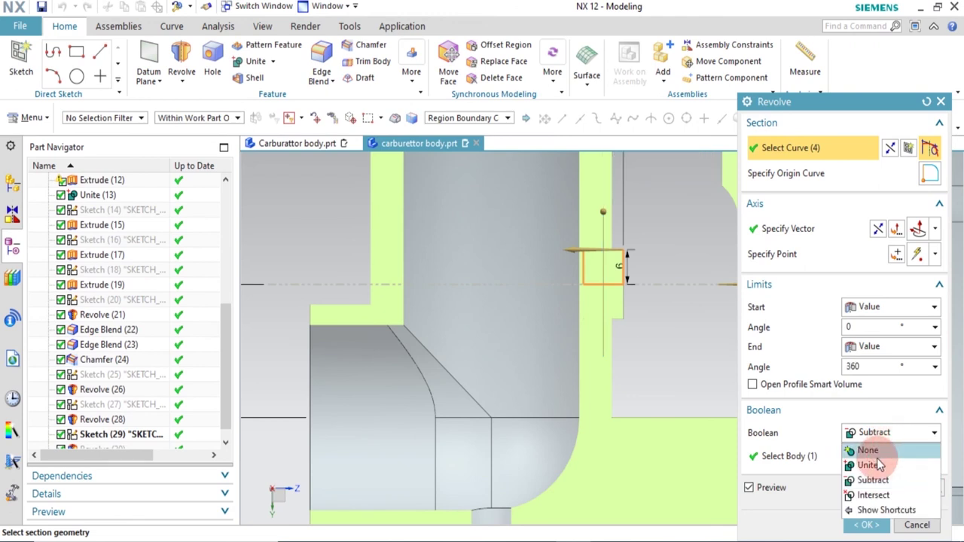
click(871, 459)
click(866, 525)
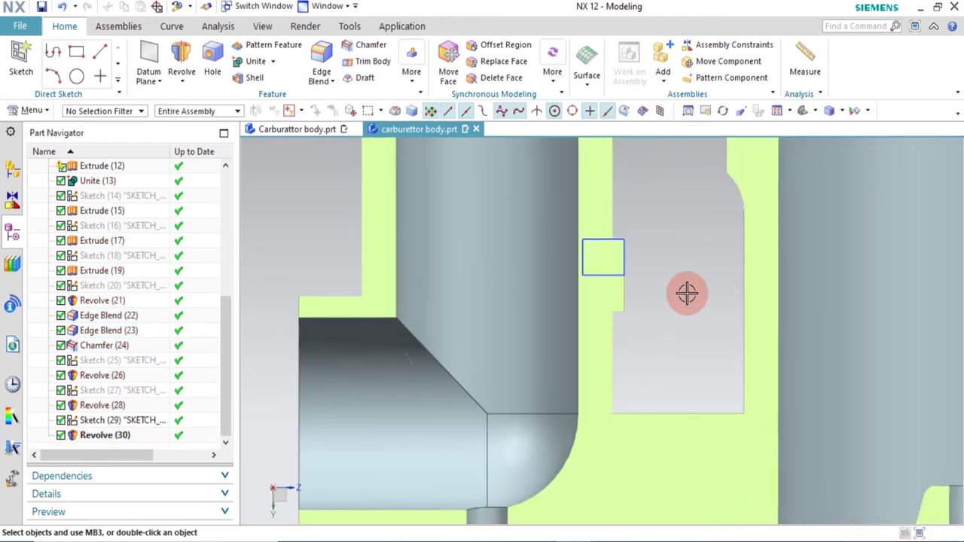
Hide all sketches so only the solid body and datums are displayed
key(ctrl+w)
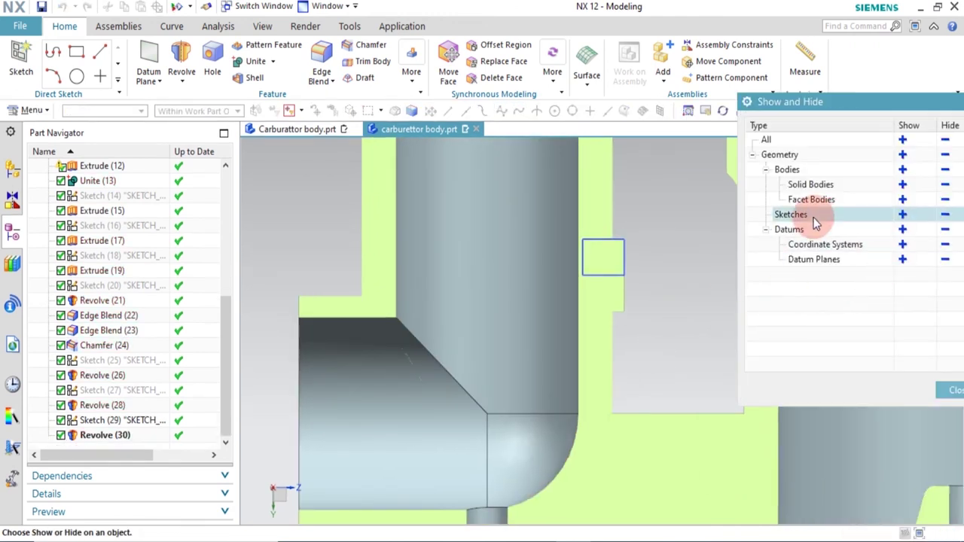
click(789, 216)
click(946, 217)
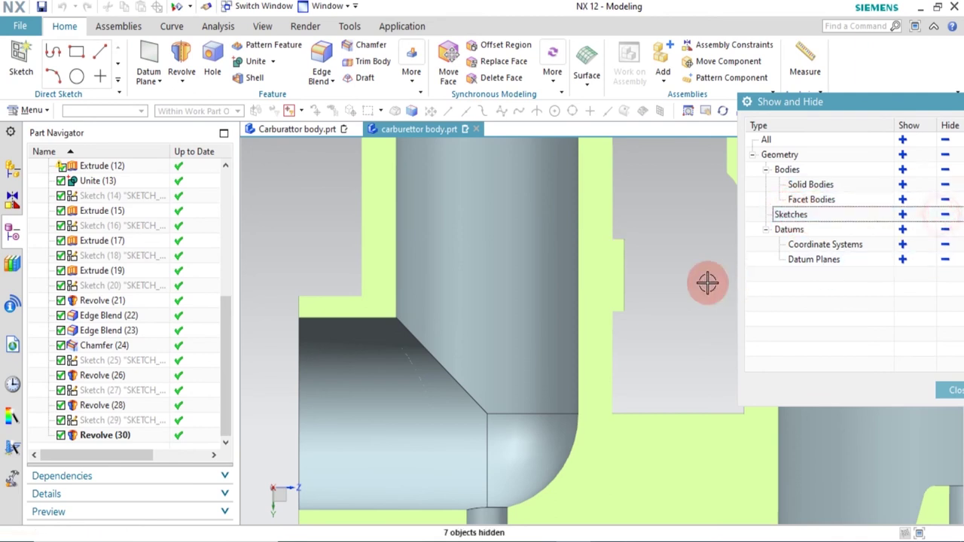
middle_click(505, 307)
Start a sketch on the XY datum plane and orient the view square to it
key(Home)
key(s)
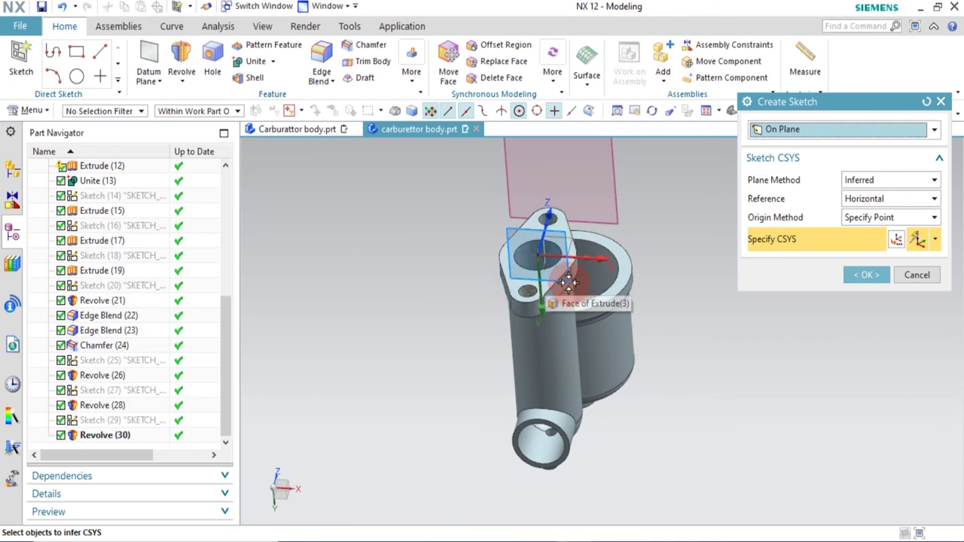
click(566, 281)
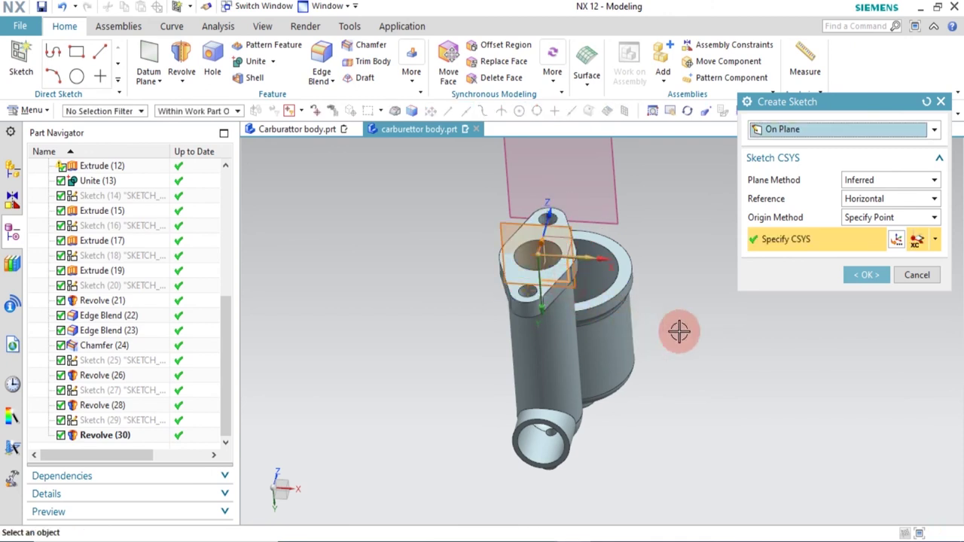
click(861, 274)
mouse_move(778, 372)
middle_down()
mouse_move(719, 358)
mouse_move(721, 266)
mouse_move(721, 309)
middle_up()
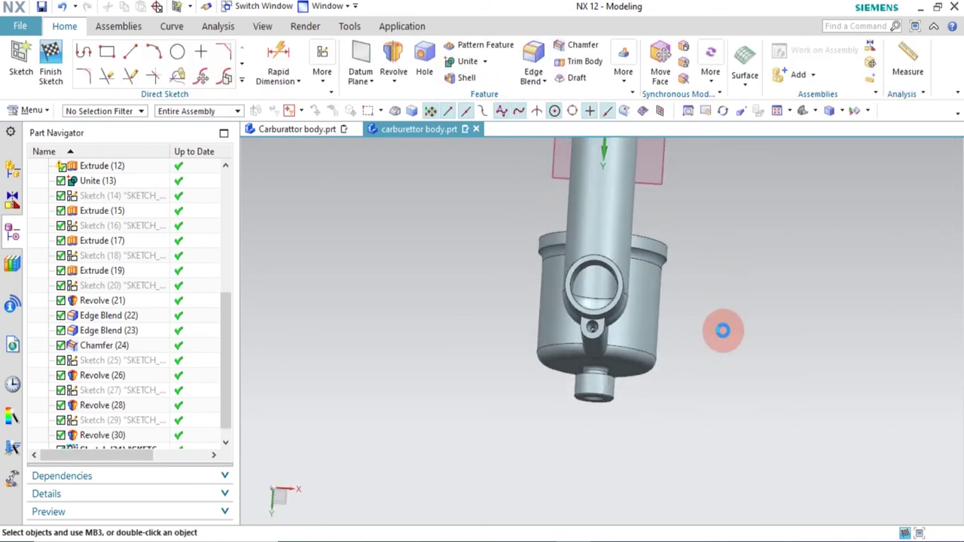
key(F8)
key(shift+F8)
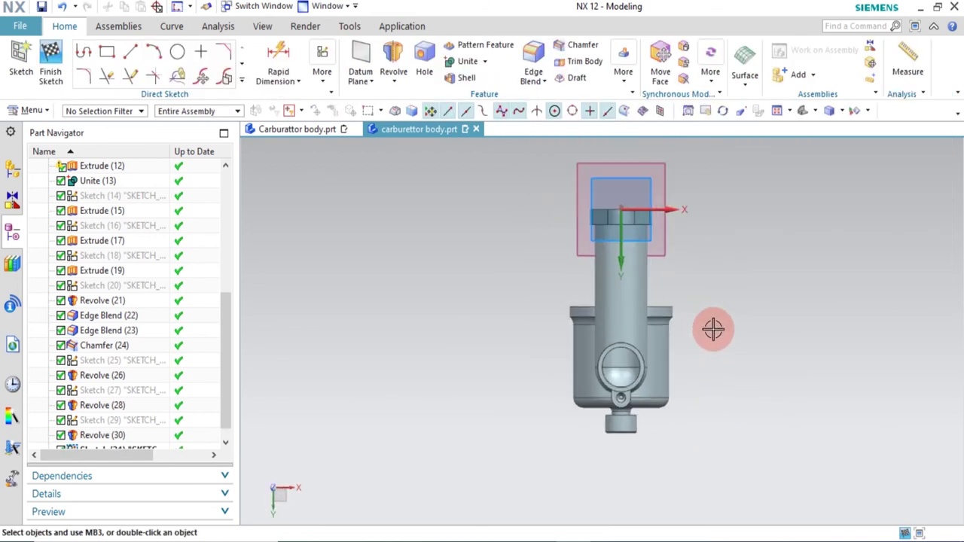
Draw a horizontal line about 157 mm long across the vertical tube above the round opening and convert it to reference
scroll(713, 328, down, 3)
click(132, 52)
click(337, 293)
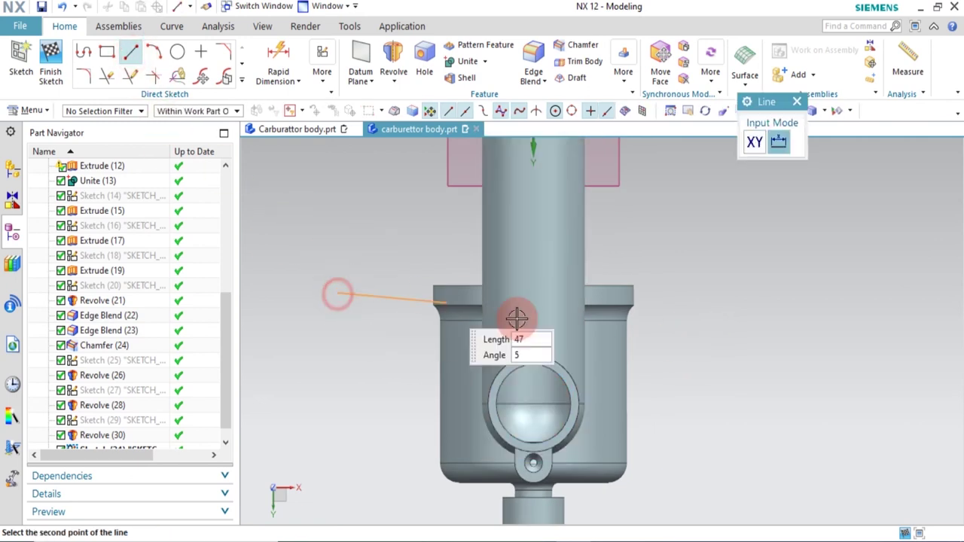
click(702, 293)
key(Escape)
click(681, 292)
click(738, 253)
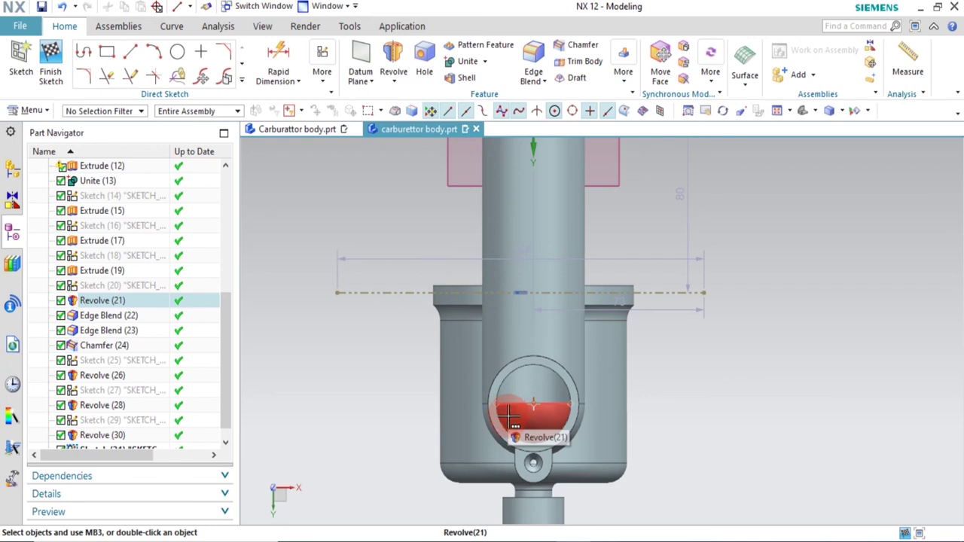
Dimension the horizontal reference line 64 mm from the centre of the round opening
click(543, 410)
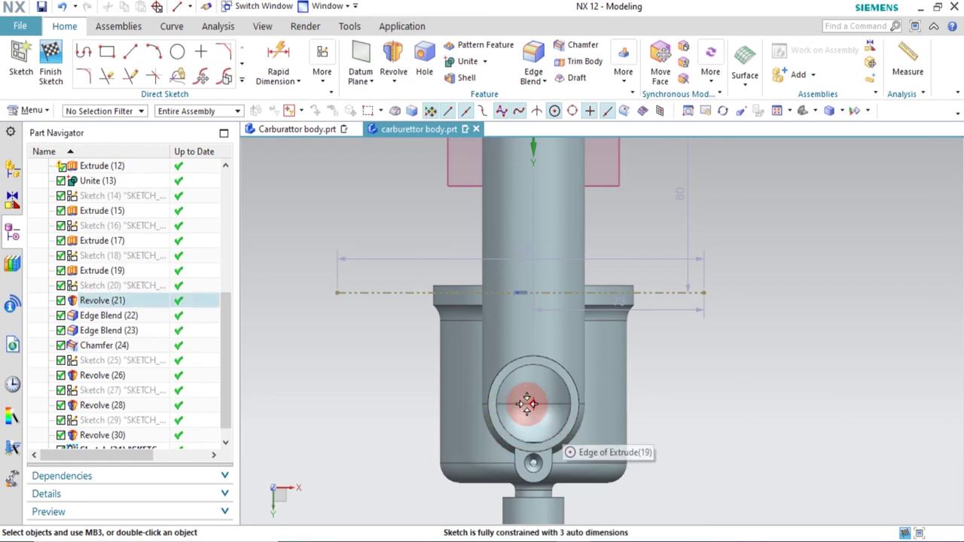
click(600, 525)
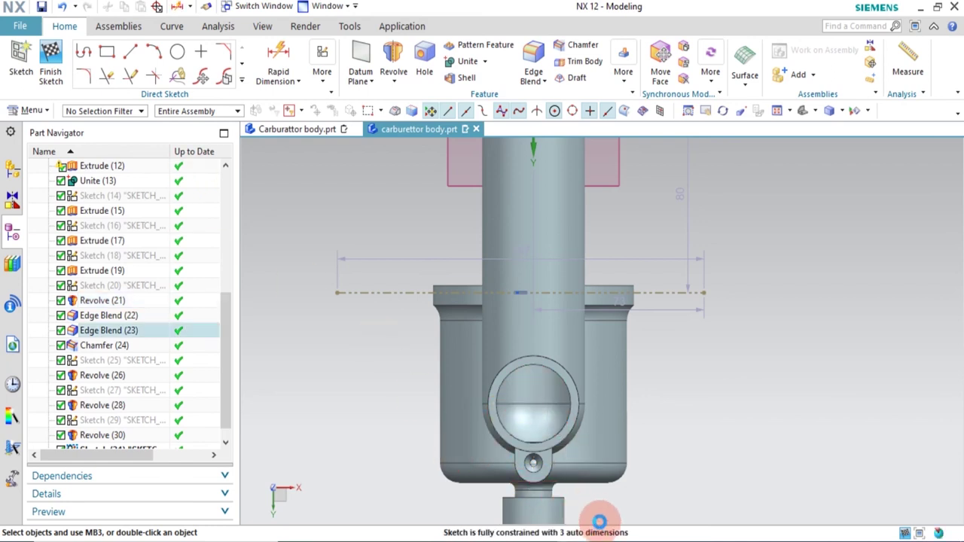
key(d)
click(557, 431)
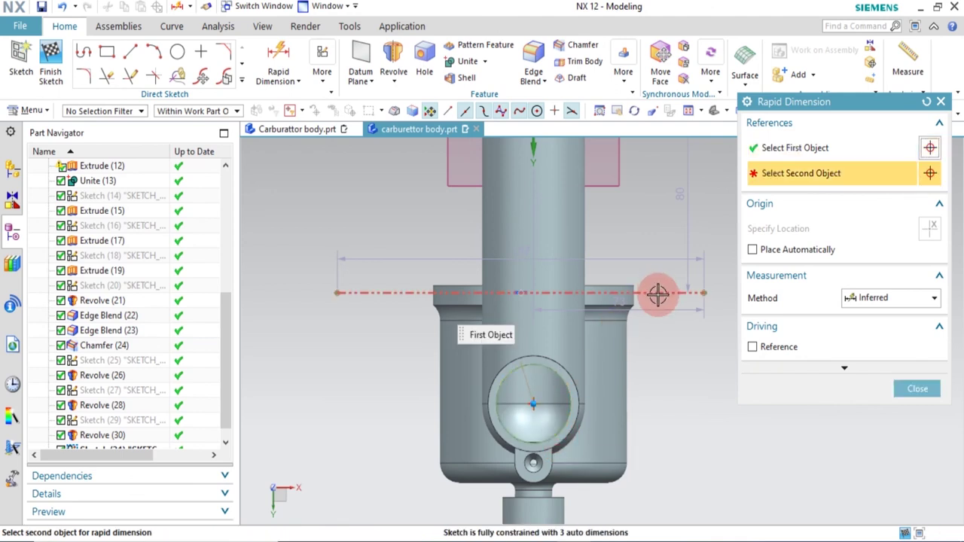
click(657, 293)
click(714, 357)
text(64)
key(Return)
middle_click(613, 324)
Draw a vertical line about 80 mm long from the origin down the tube's centre and convert it to reference
scroll(387, 173, down, 3)
click(131, 53)
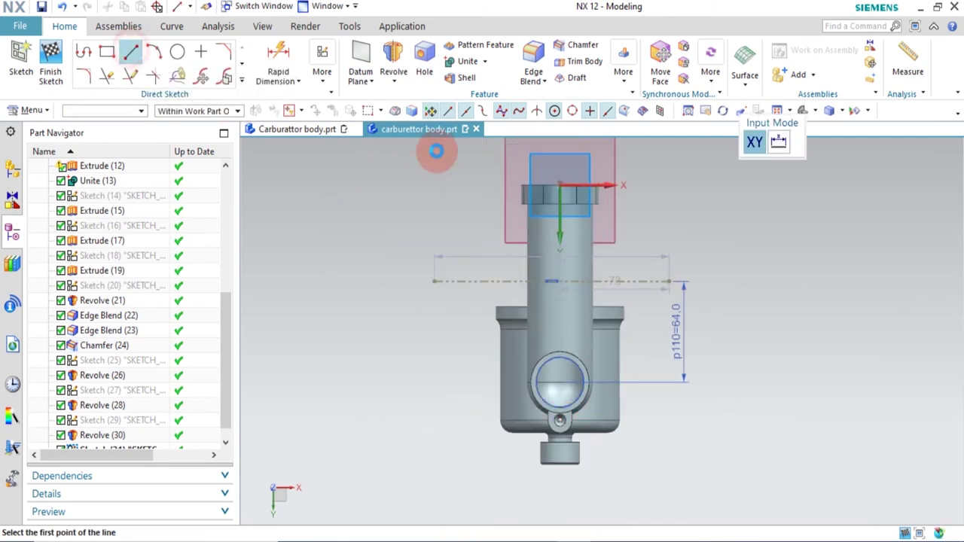
click(561, 185)
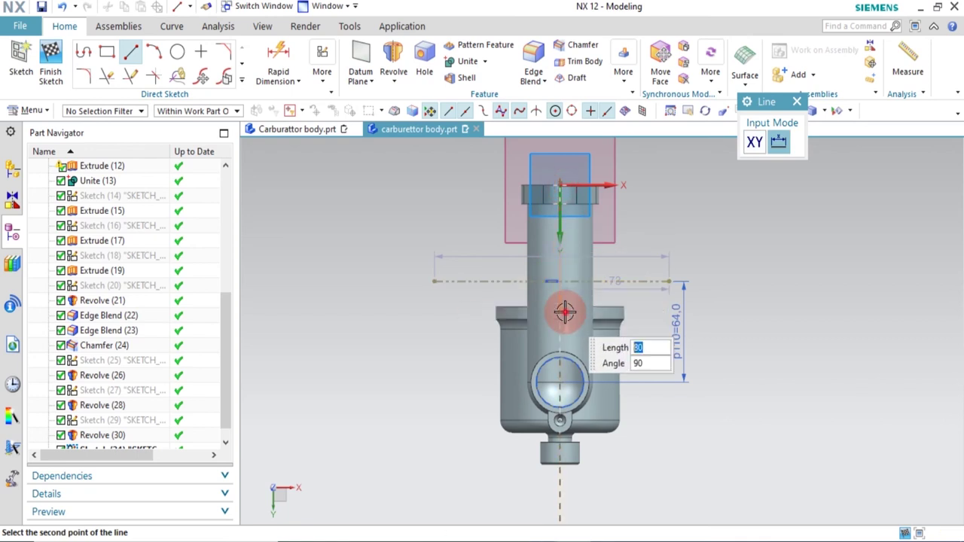
click(566, 312)
scroll(561, 301, down, 3)
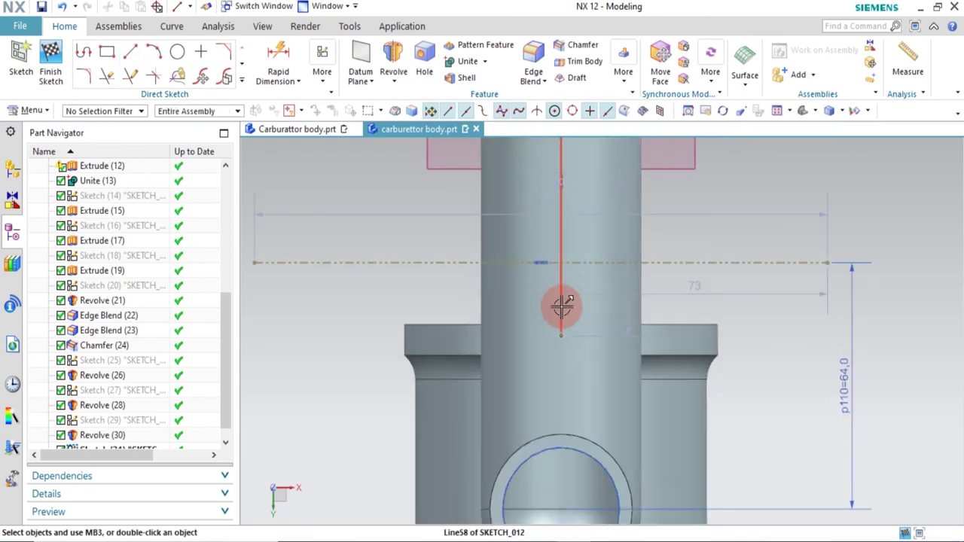
click(631, 261)
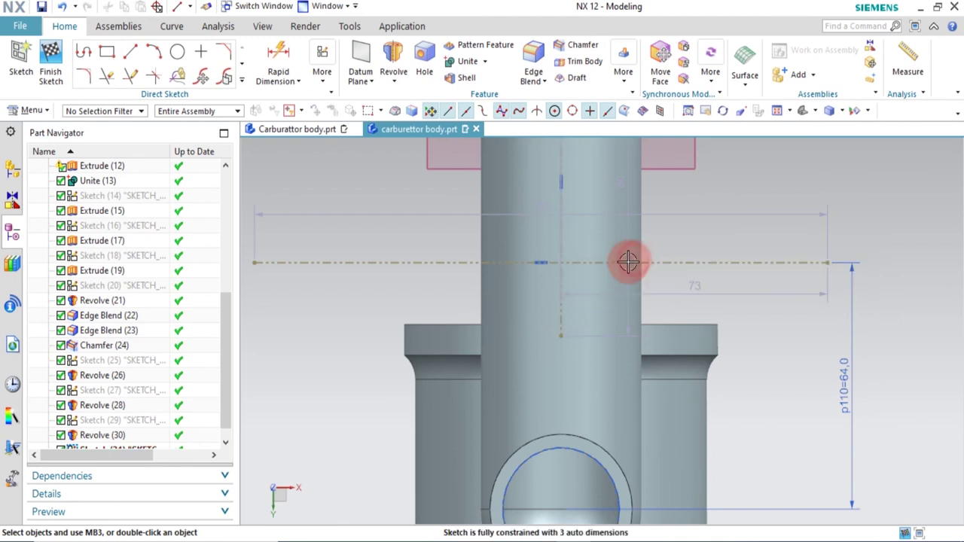
Trim the vertical reference line's portion below the horizontal reference line
key(t)
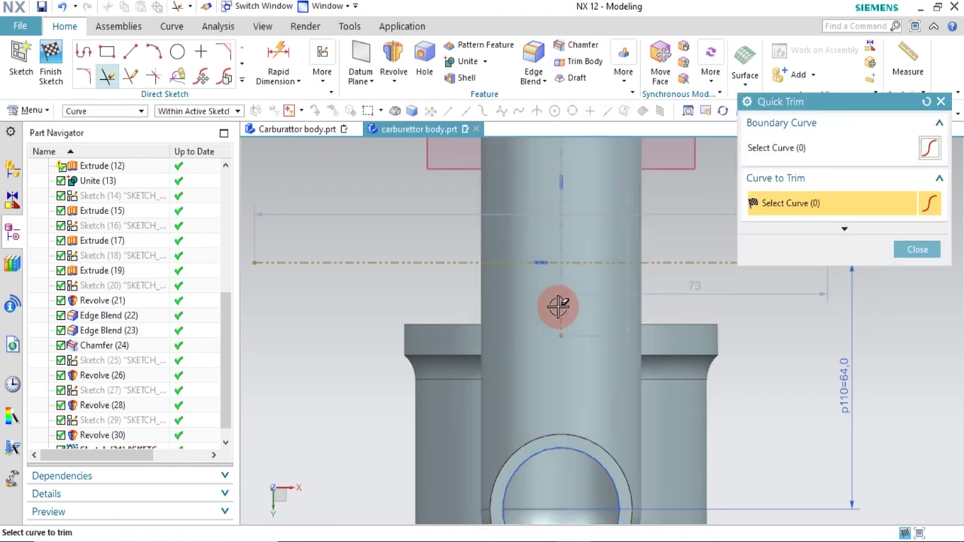
click(561, 308)
middle_click(558, 254)
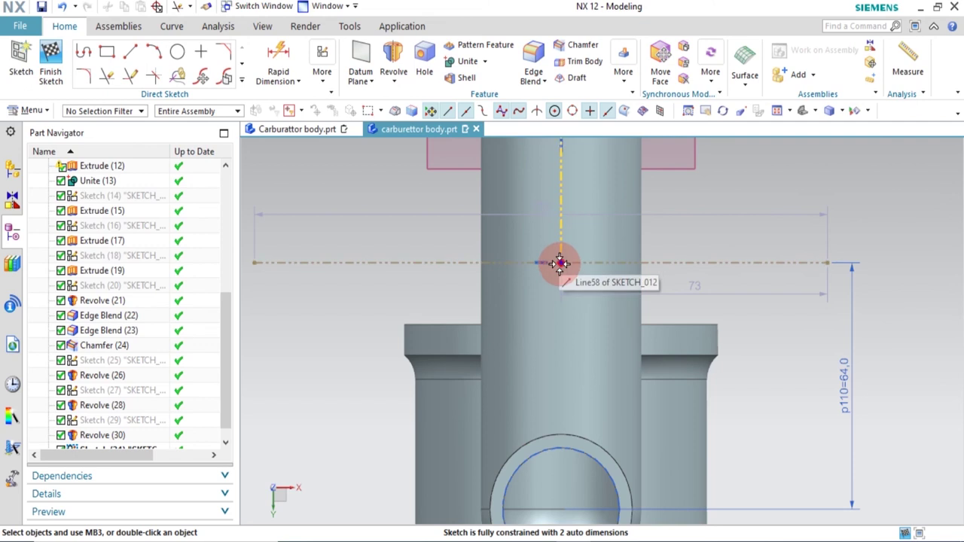
Sketch rectangles of about 4.4 by 7 mm and 7.9 by 6 mm on opposite sides of the tube, resting on the horizontal reference line
scroll(631, 338, down, 3)
scroll(630, 338, up, 2)
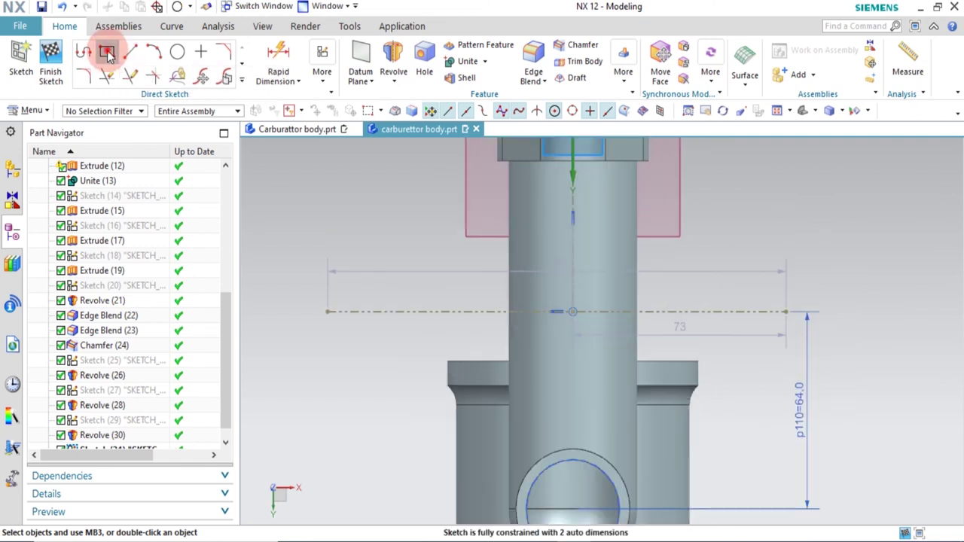
click(108, 53)
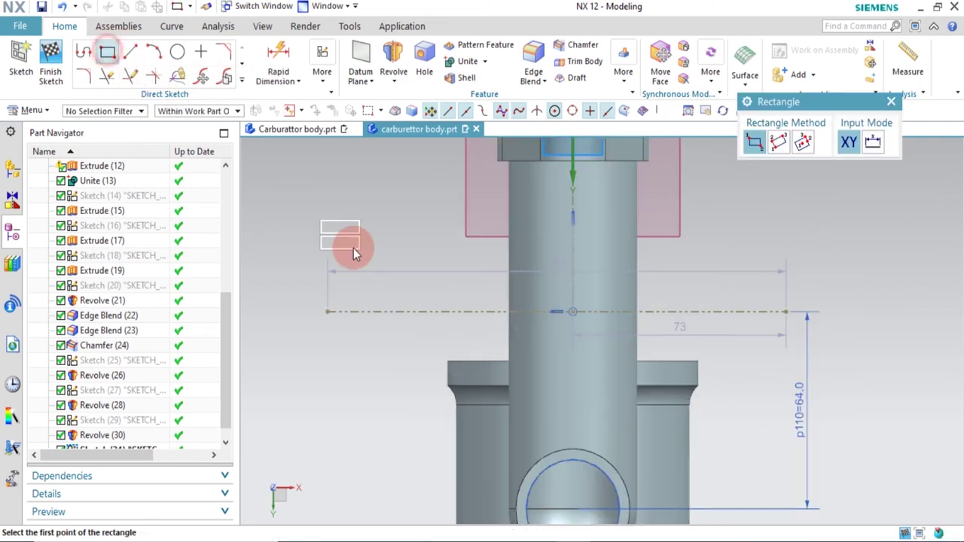
click(490, 292)
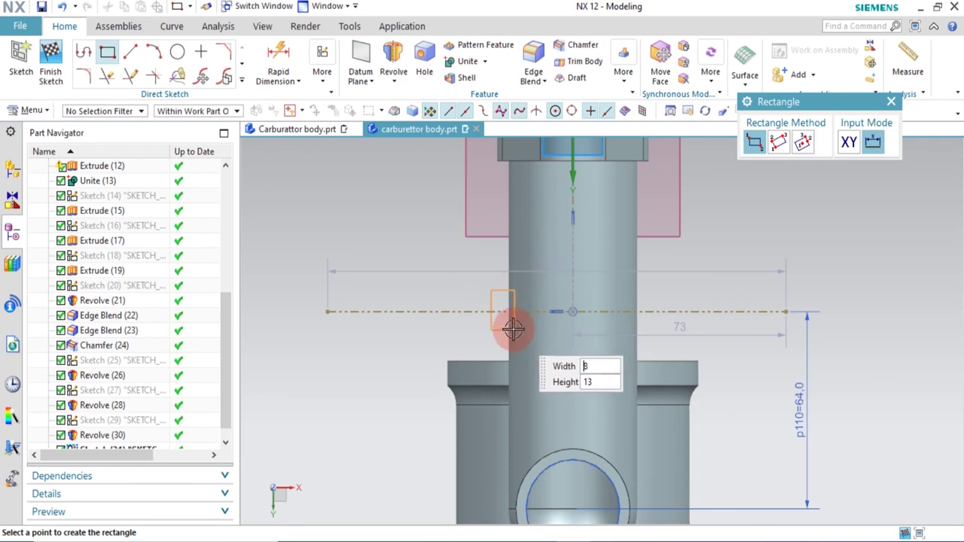
click(501, 311)
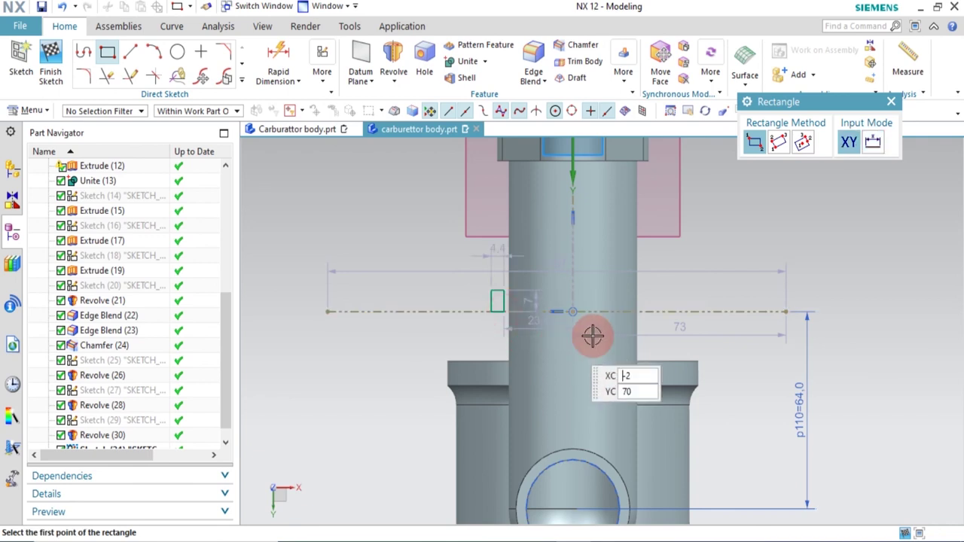
click(648, 296)
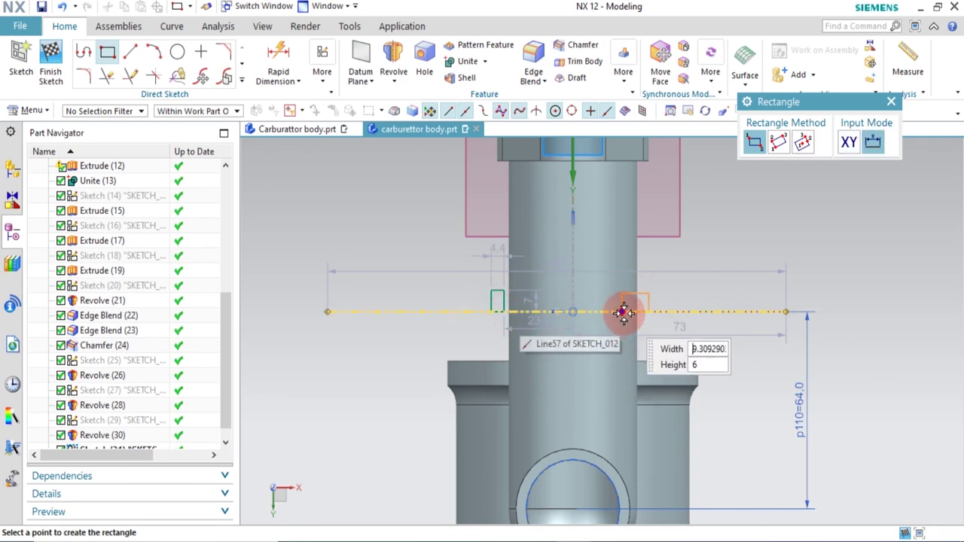
click(624, 312)
key(Escape)
Apply an equal length constraint to the upper edges of the two rectangles
scroll(613, 299, up, 2)
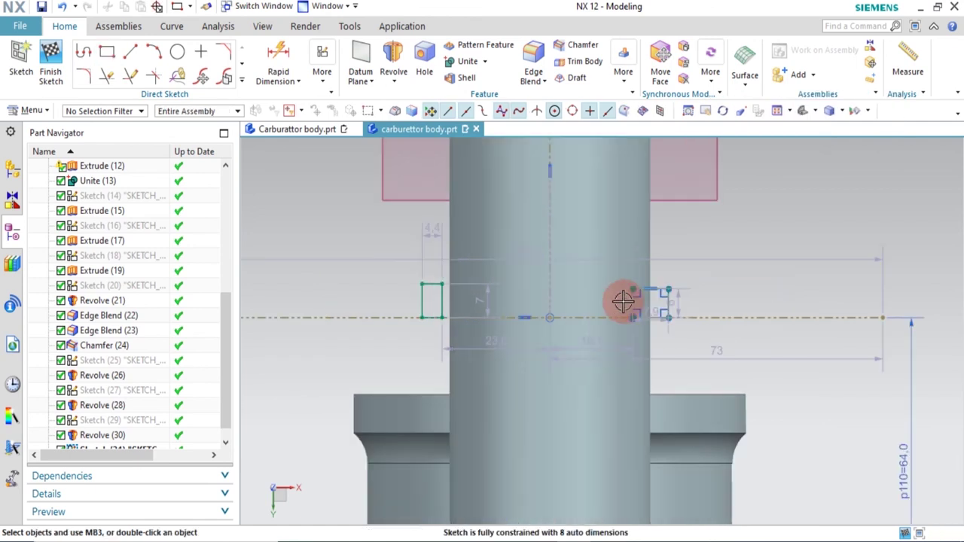
scroll(661, 286, up, 2)
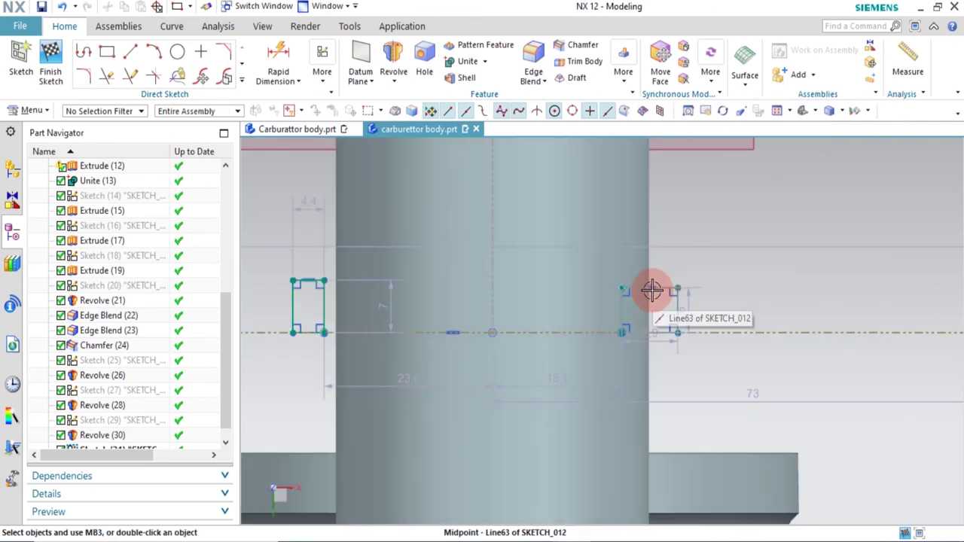
click(660, 287)
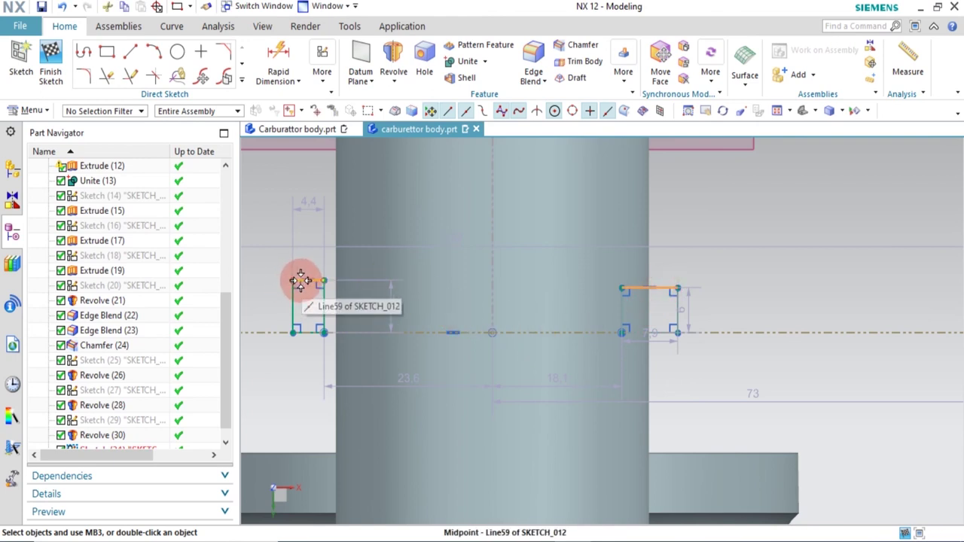
scroll(300, 280, up, 3)
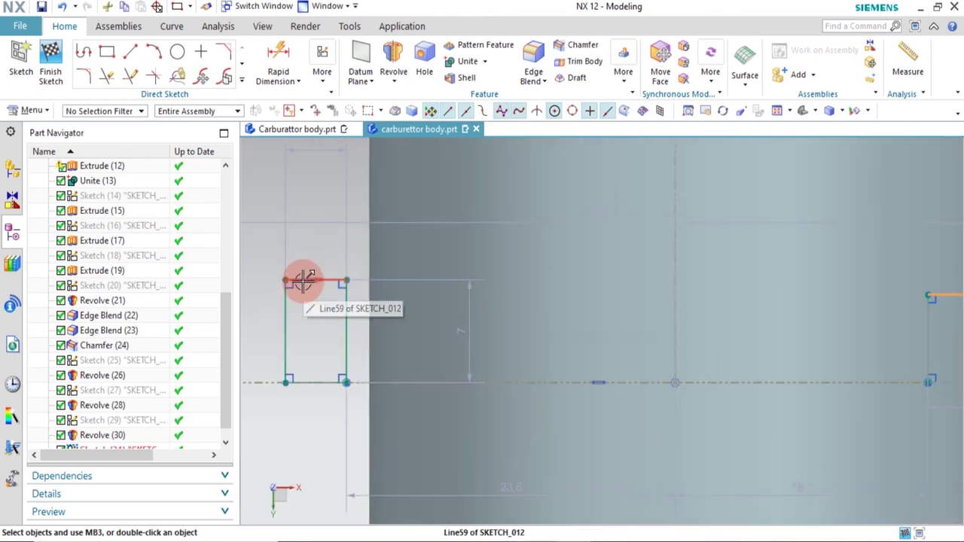
click(302, 281)
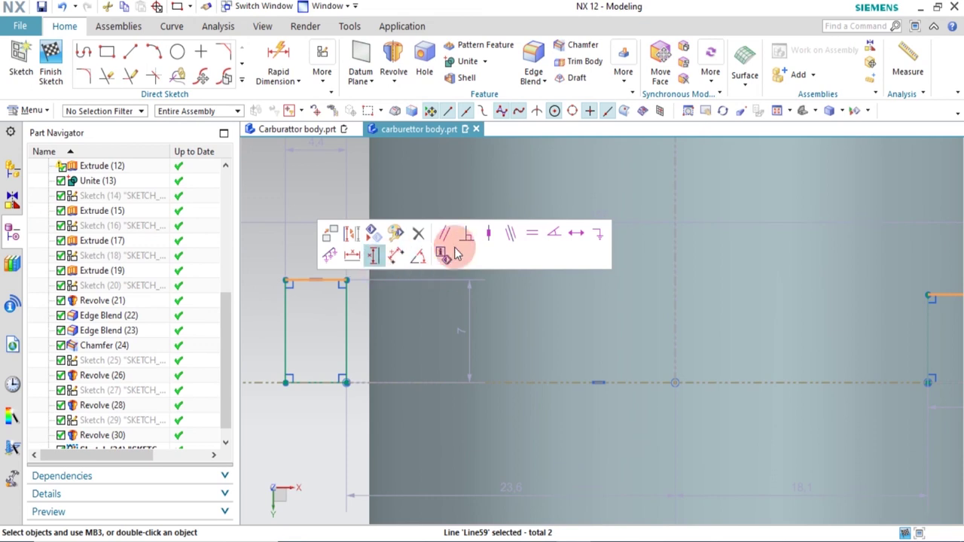
click(532, 233)
scroll(470, 280, down, 5)
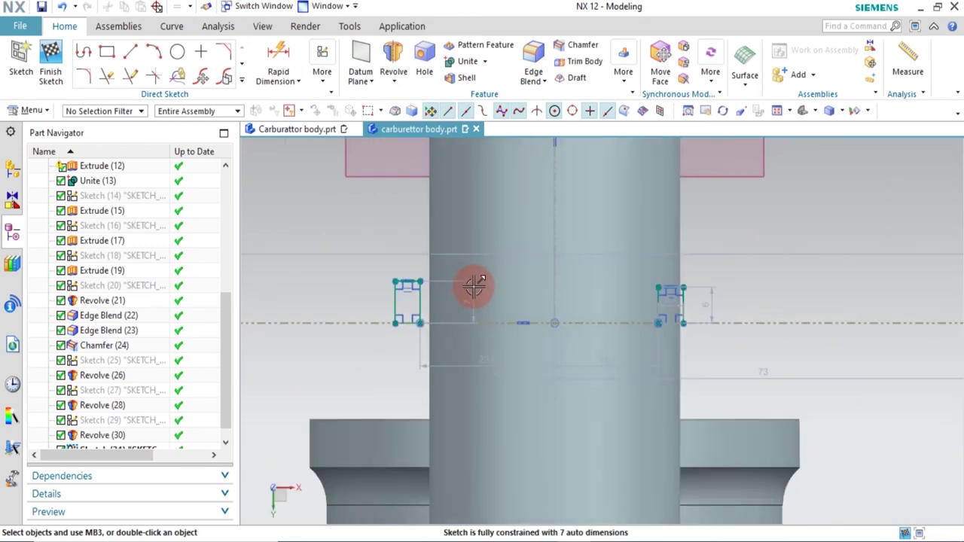
Make the midpoints of the rectangles' inner vertical edges symmetric about the vertical reference line
scroll(463, 303, up, 2)
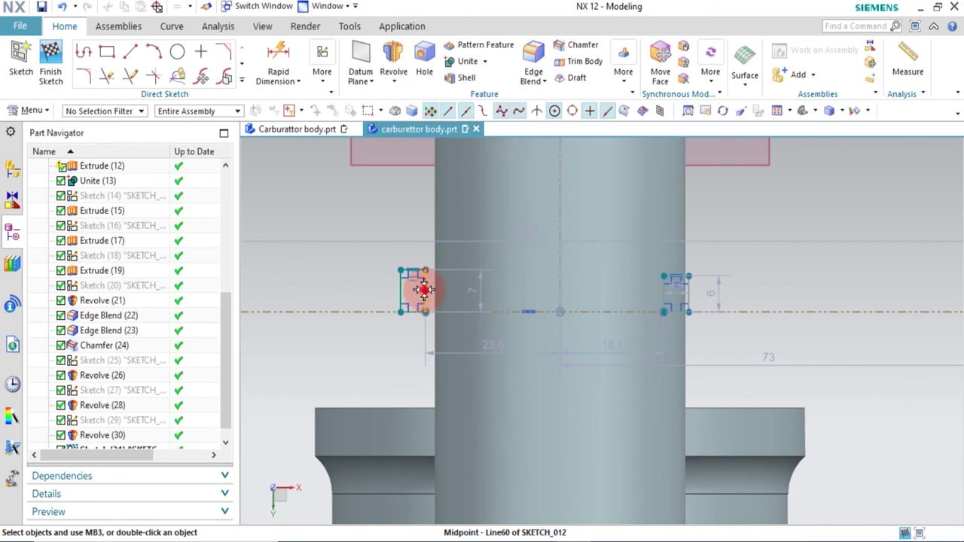
click(320, 76)
click(335, 111)
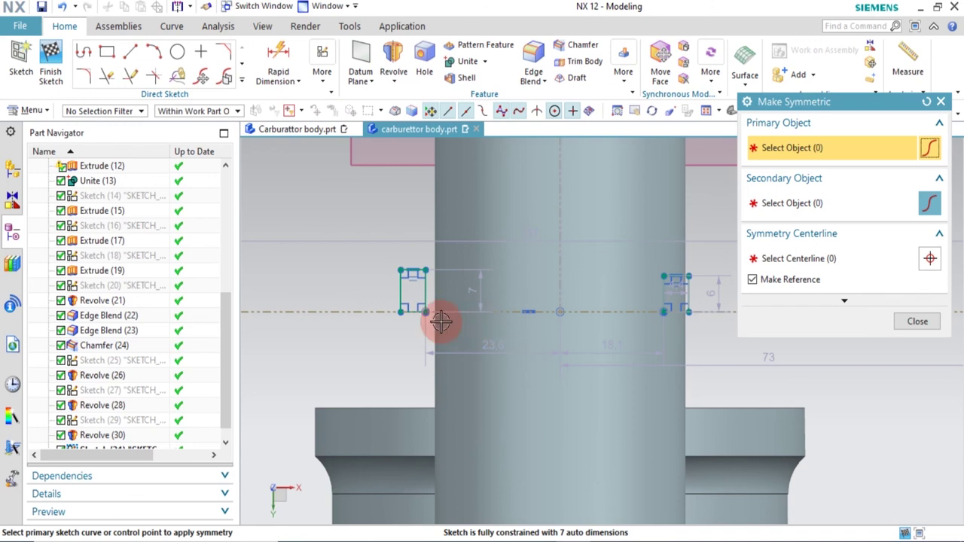
click(426, 292)
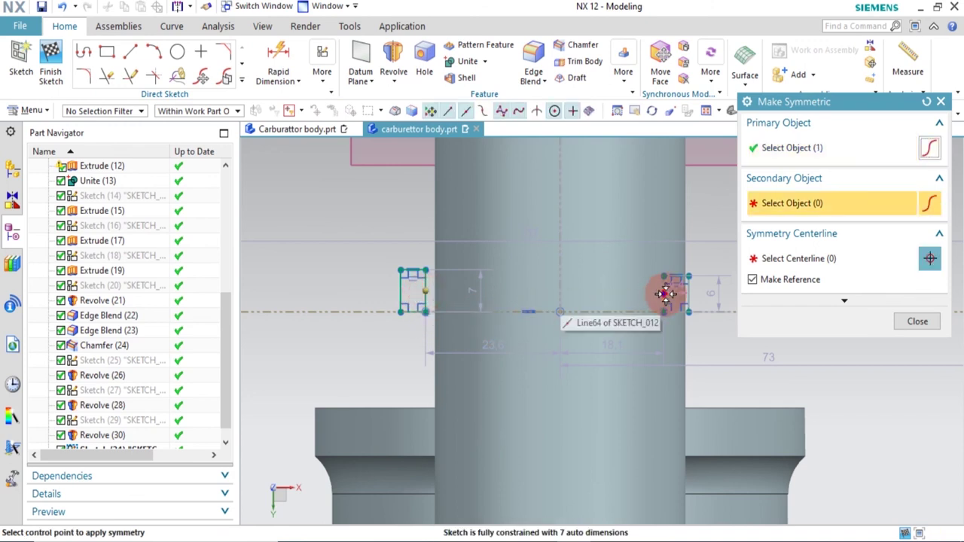
click(666, 293)
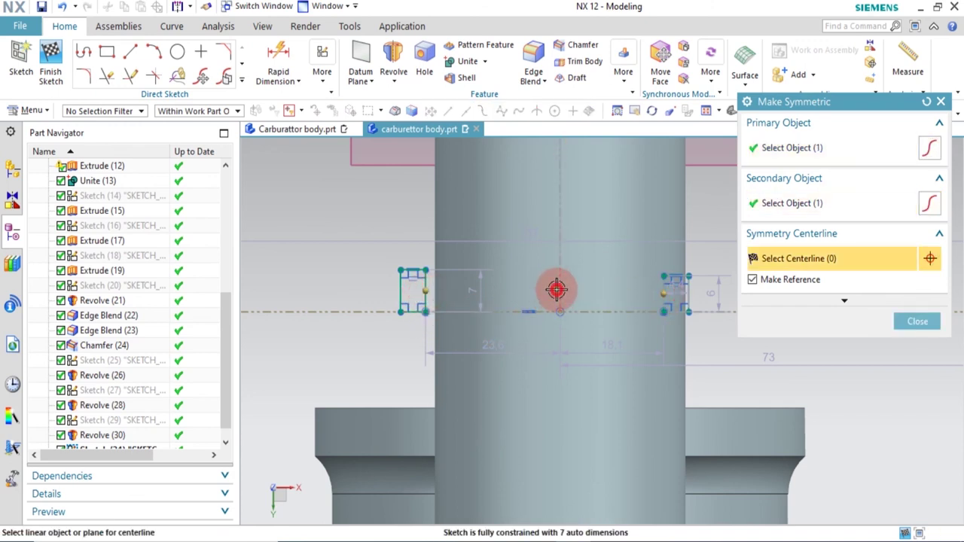
click(557, 290)
click(909, 321)
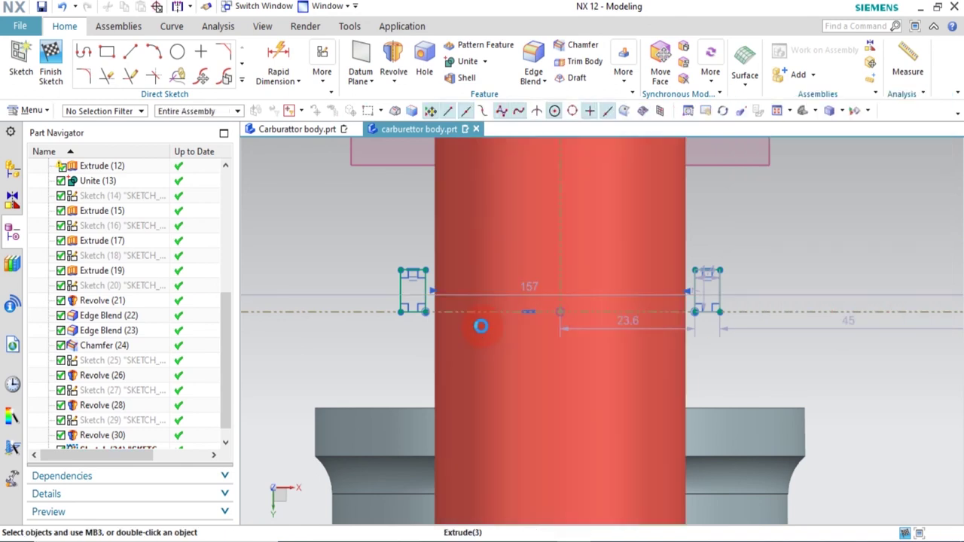
Dimension the distance between the outer vertical edges of the two rectangles as 52 mm
key(d)
click(400, 287)
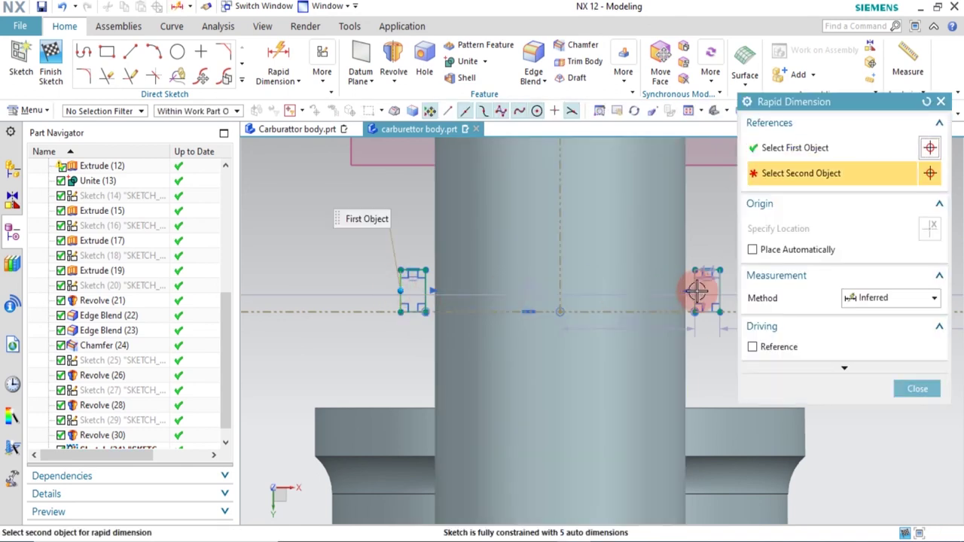
click(715, 290)
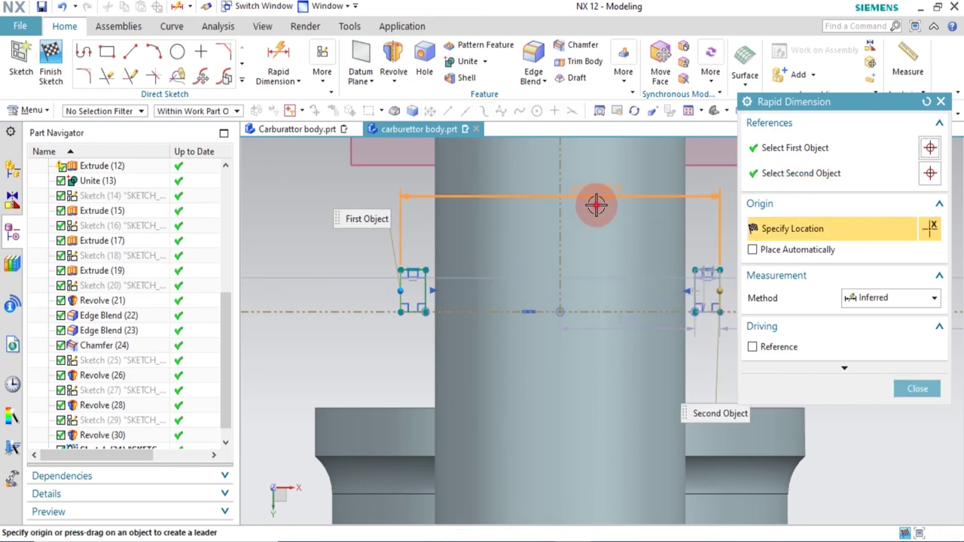
click(596, 204)
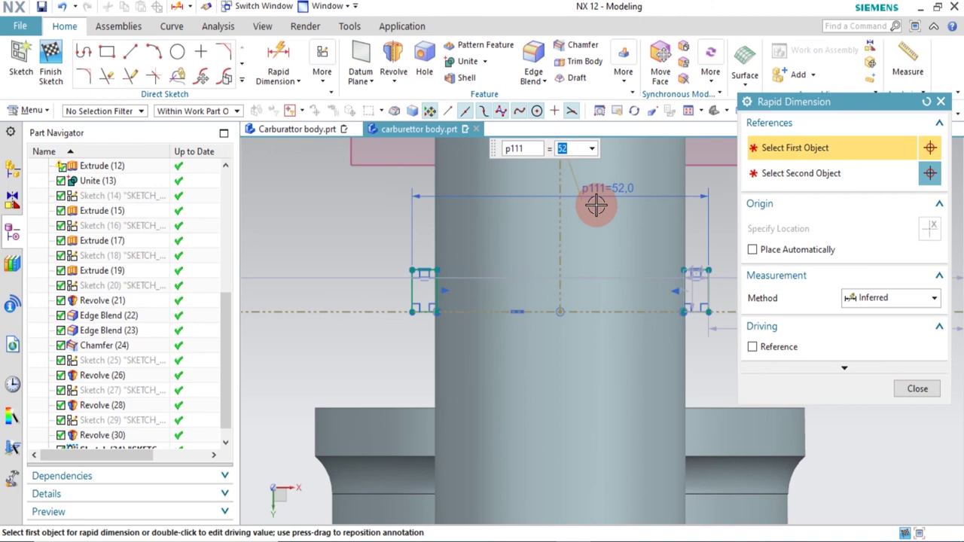
click(917, 390)
scroll(684, 287, up, 2)
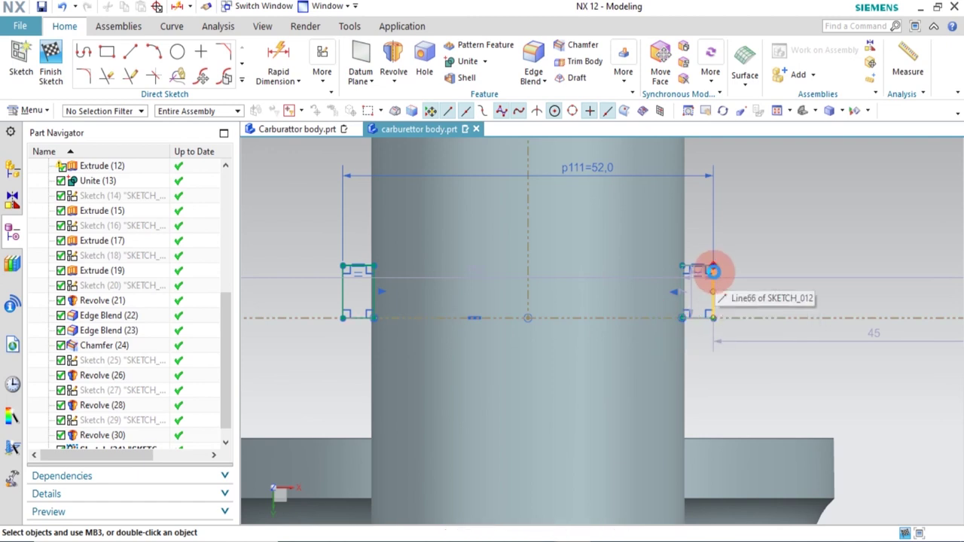
Dimension the height of the rectangle profile above the horizontal reference line as 5 mm
key(d)
click(713, 269)
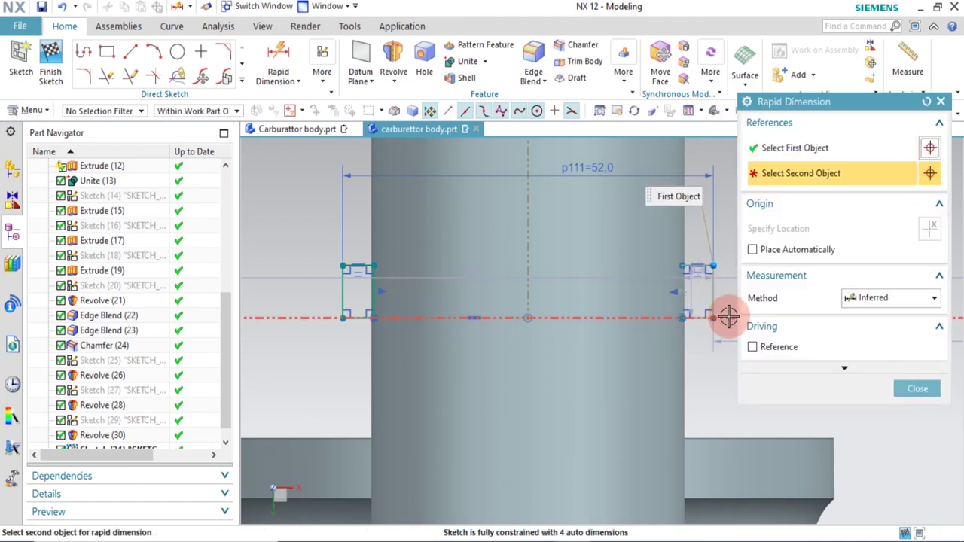
click(729, 319)
click(725, 390)
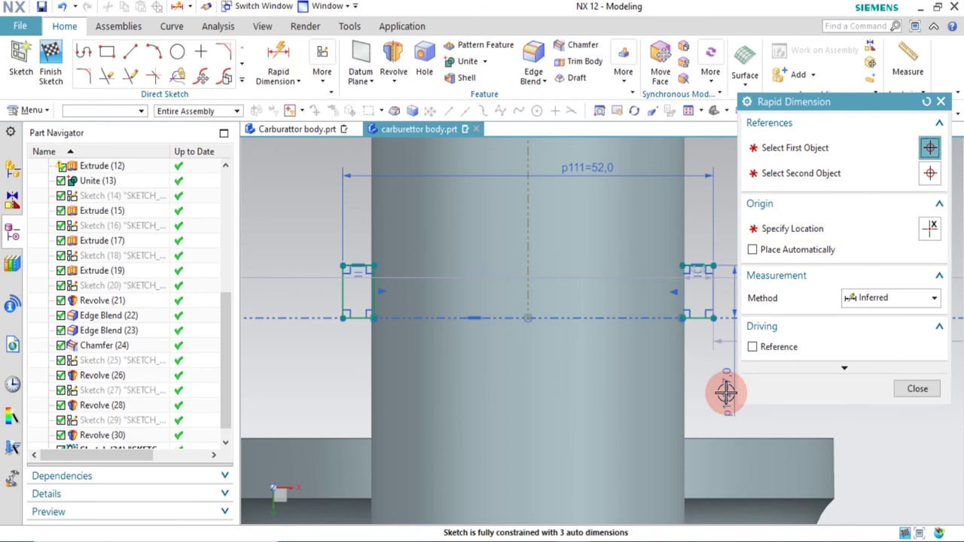
text(5)
key(Return)
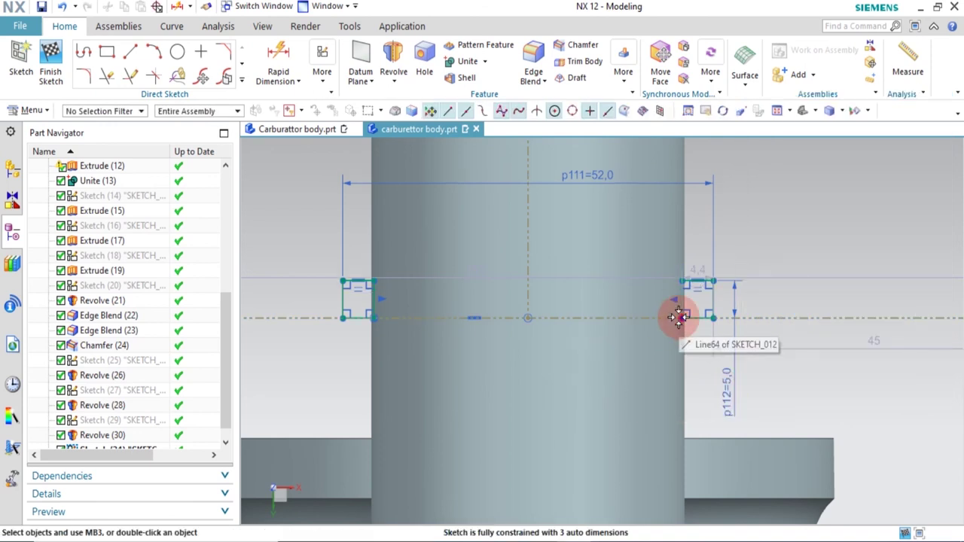
Revolve both rectangles 360° about the horizontal reference line and unite them with the body
click(393, 62)
click(759, 229)
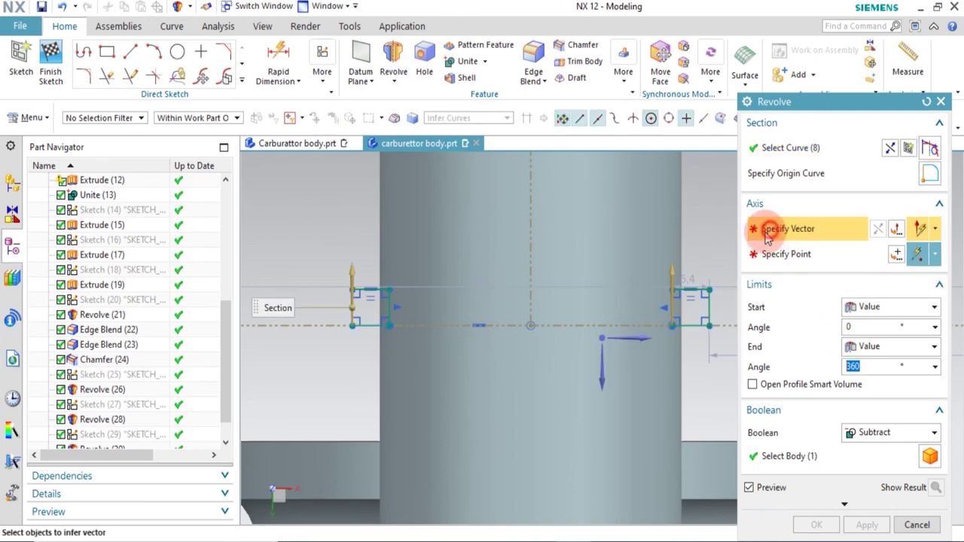
click(620, 325)
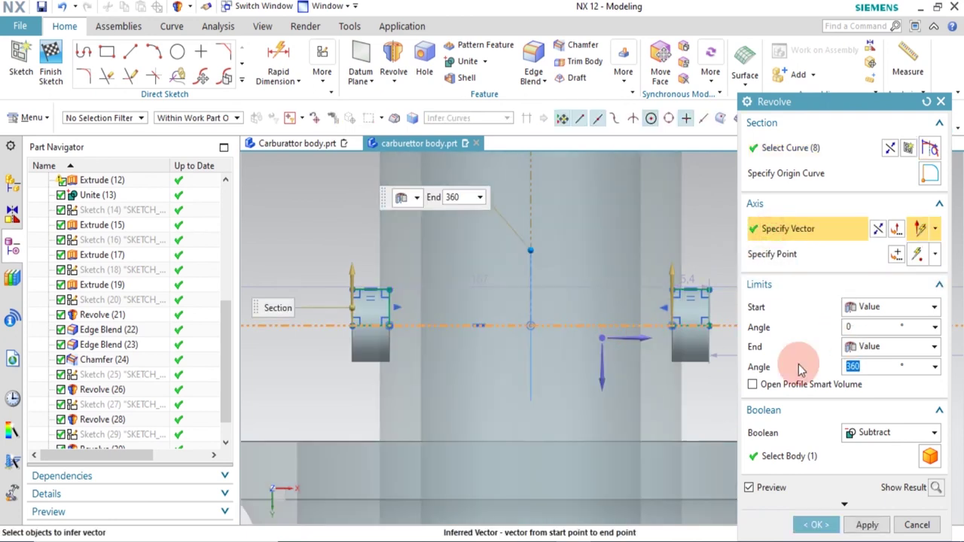
click(874, 432)
click(866, 464)
click(867, 525)
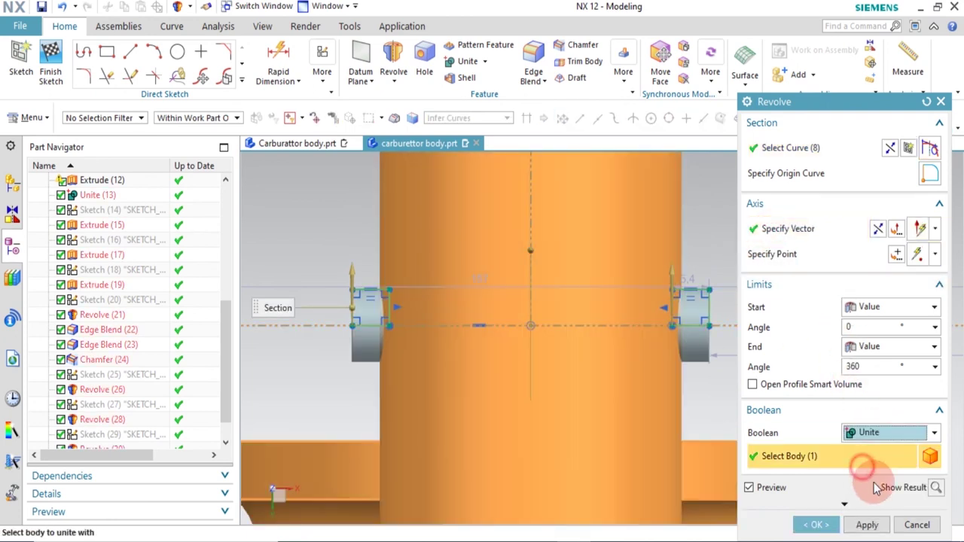
click(819, 525)
Hide all sketches in the model
scroll(663, 393, down, 3)
key(ctrl+w)
click(941, 208)
click(947, 387)
Clip the view with a one-plane section on the Z plane at an offset of 0.88
scroll(698, 406, down, 2)
middle_drag(699, 405, 723, 388)
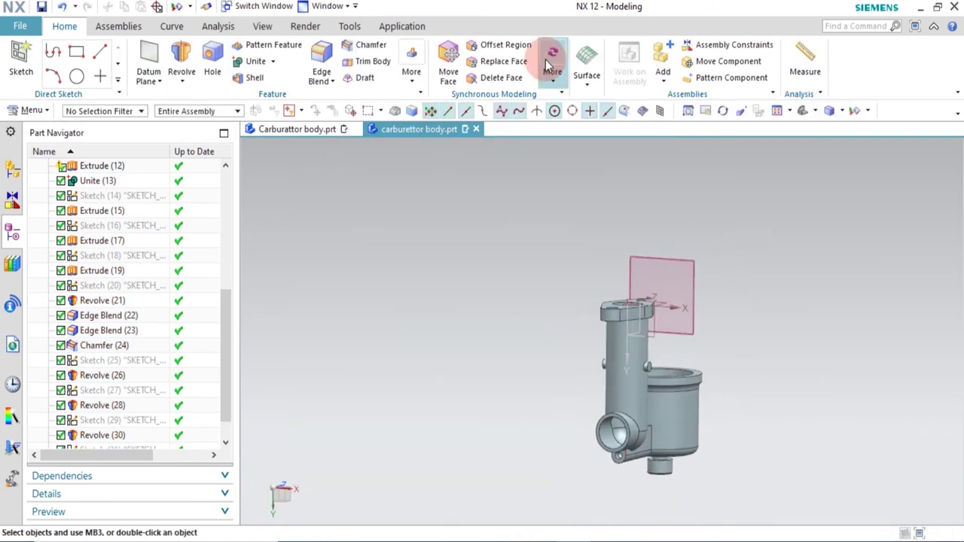
click(262, 25)
click(335, 60)
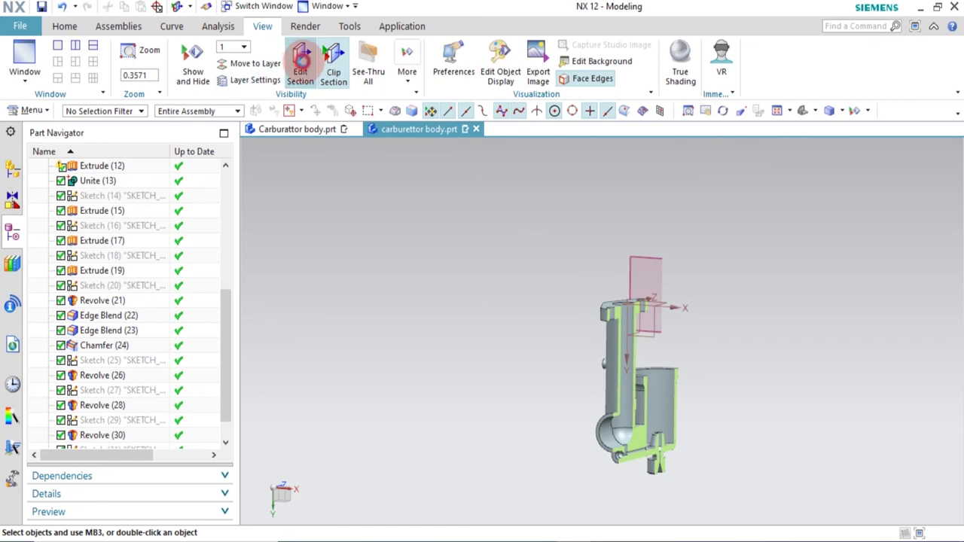
click(300, 67)
click(925, 255)
click(673, 346)
click(815, 382)
drag(816, 381, 790, 383)
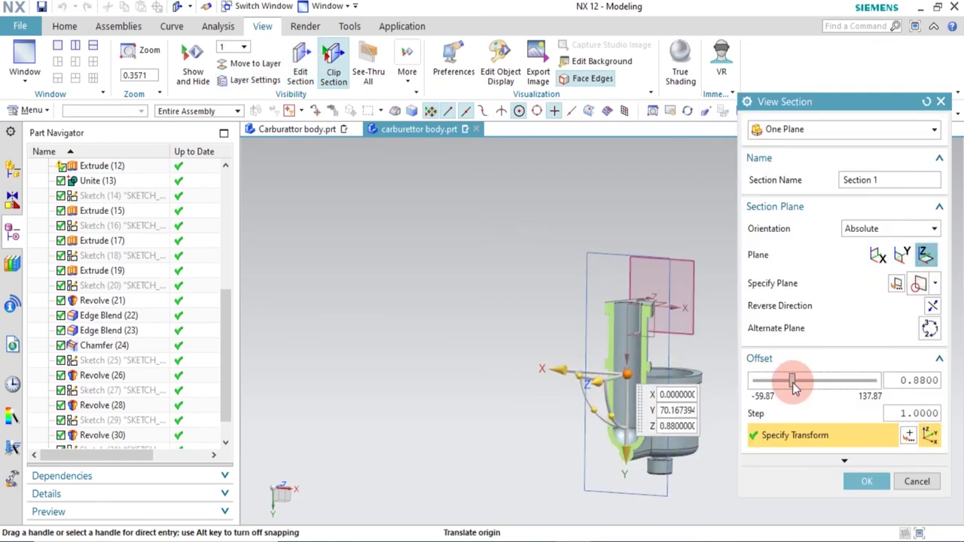
click(867, 481)
Examine the inside of the sectioned tube and bosses, and turn the section clipping off
scroll(625, 463, up, 5)
scroll(622, 335, down, 8)
scroll(621, 335, up, 4)
middle_drag(622, 335, 608, 366)
key(ctrl+alt+h)
Sketch a 6 mm diameter circle on the outer end face of the upper side boss, concentric with the boss
click(63, 27)
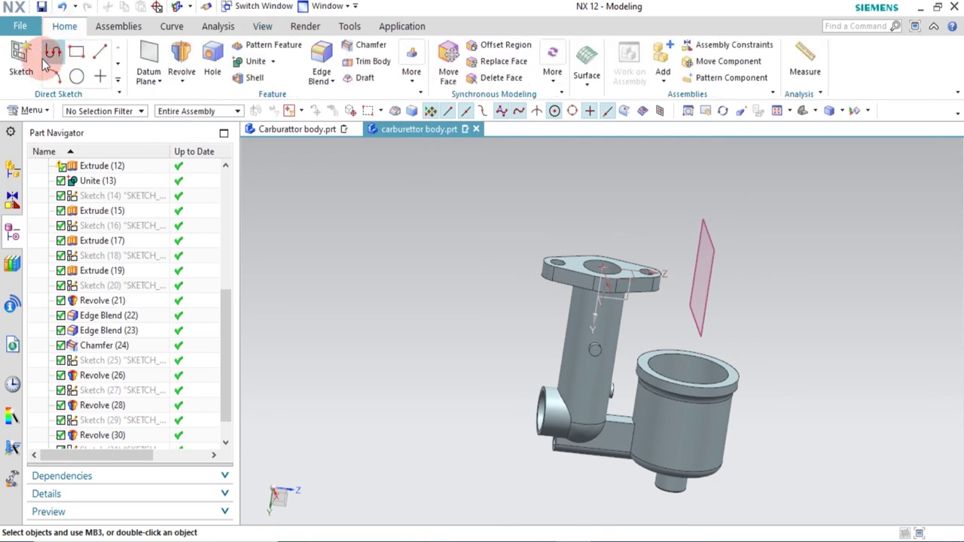
click(21, 54)
scroll(584, 350, up, 5)
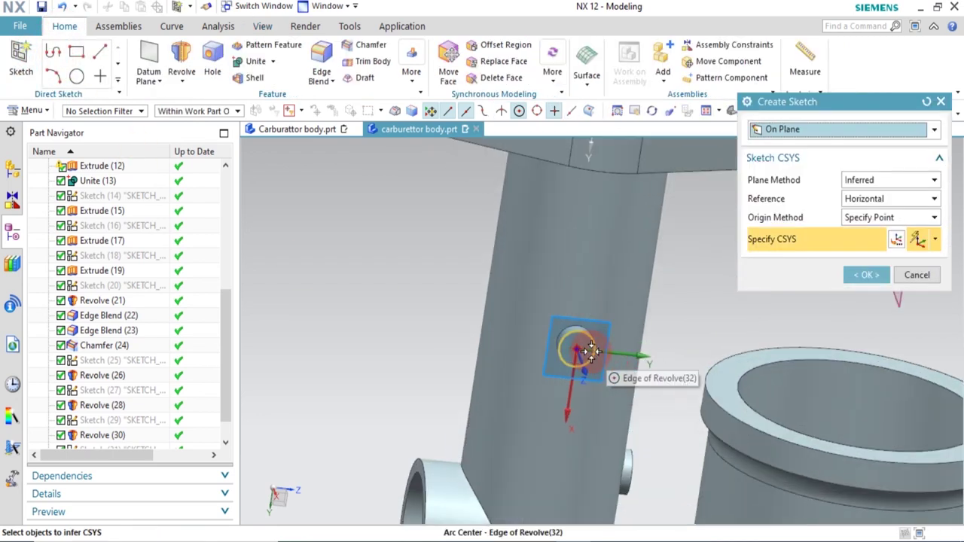
click(574, 343)
click(858, 275)
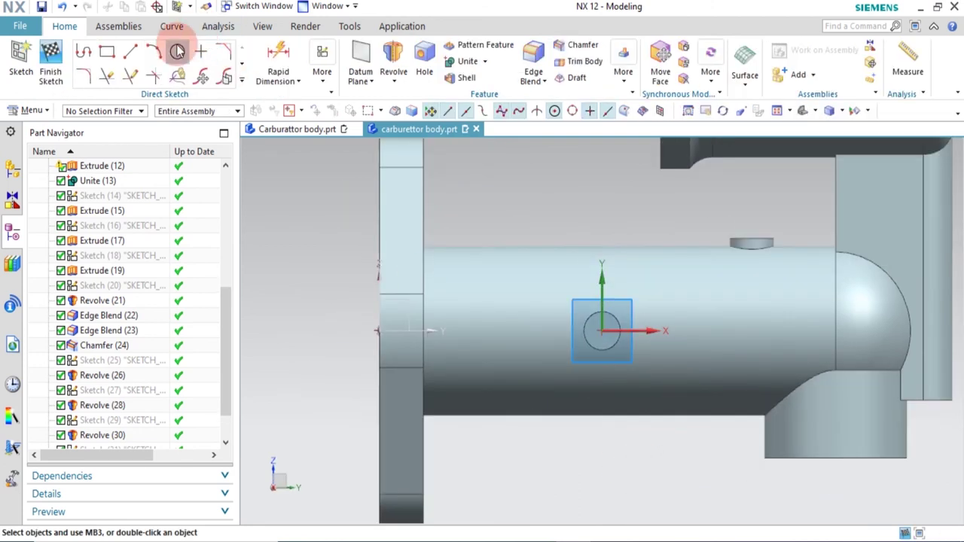
click(177, 51)
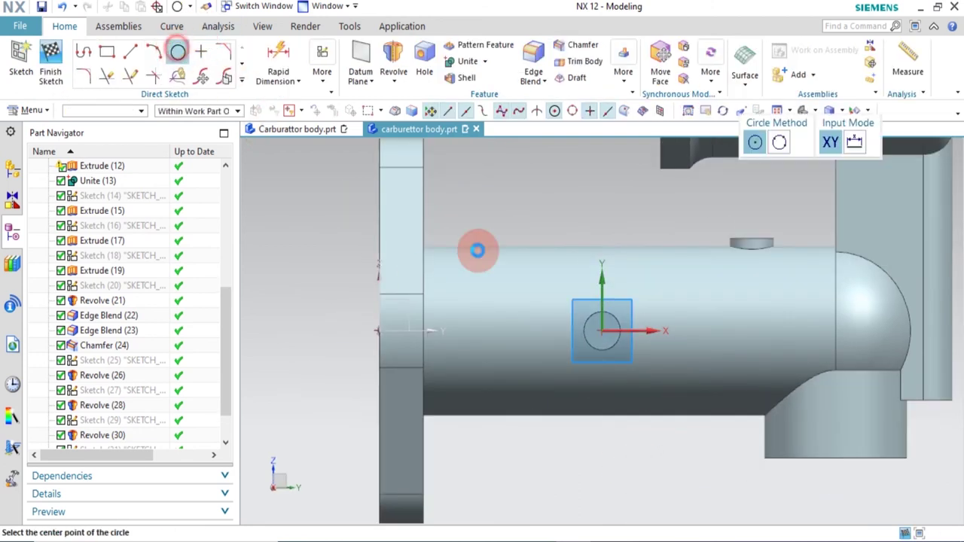
click(603, 331)
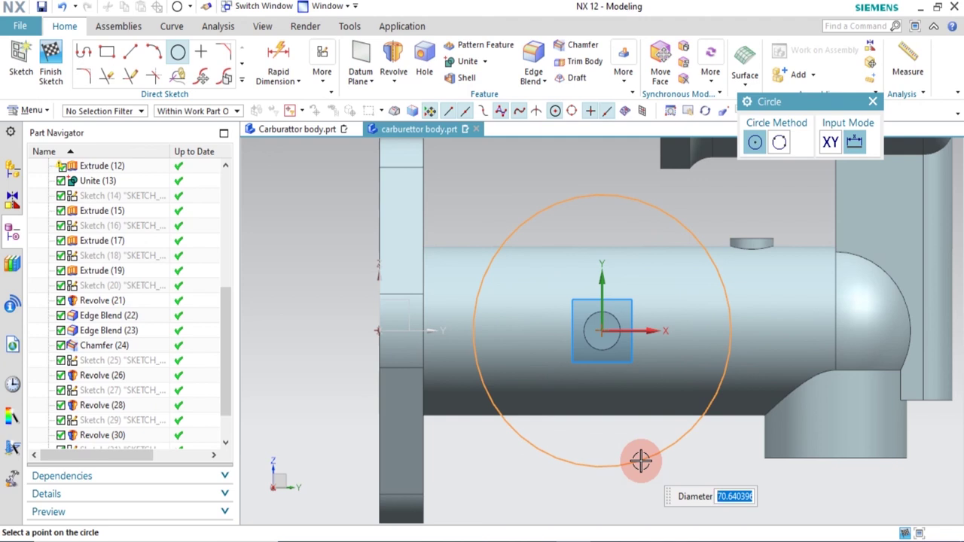
key(Return)
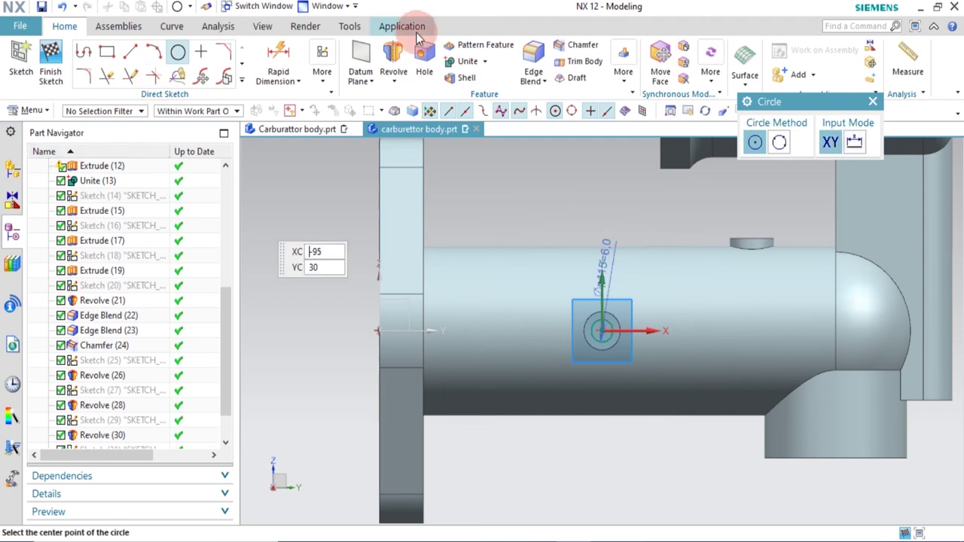
Extrude the circle 81 mm in the reversed direction across the tube, subtracting it from the body
click(401, 90)
click(400, 98)
mouse_move(605, 376)
middle_down()
mouse_move(667, 369)
mouse_move(731, 323)
middle_up()
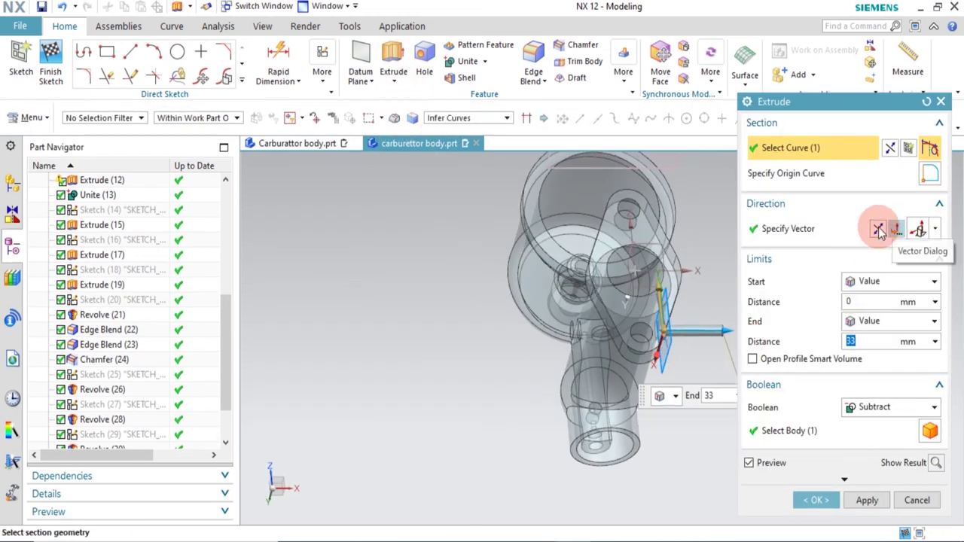
click(878, 230)
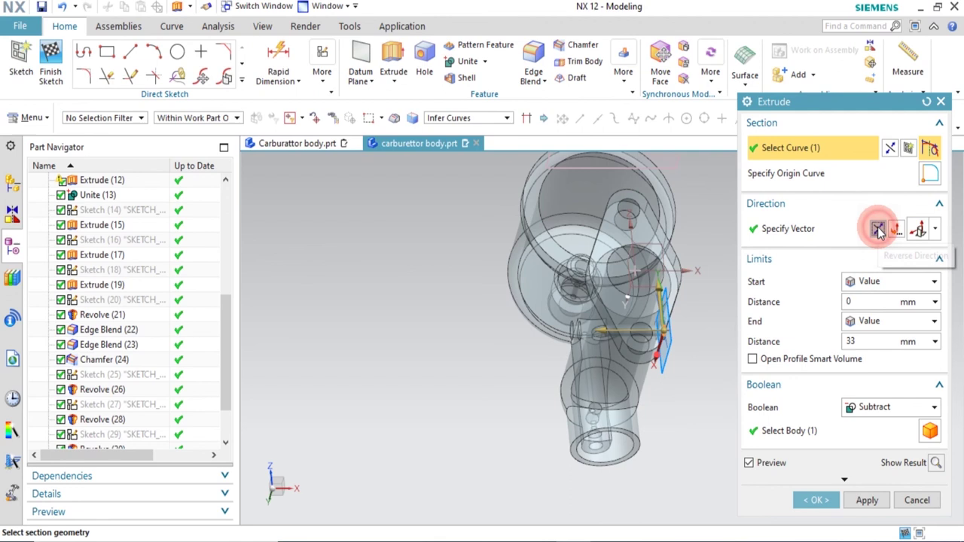
click(887, 323)
click(889, 324)
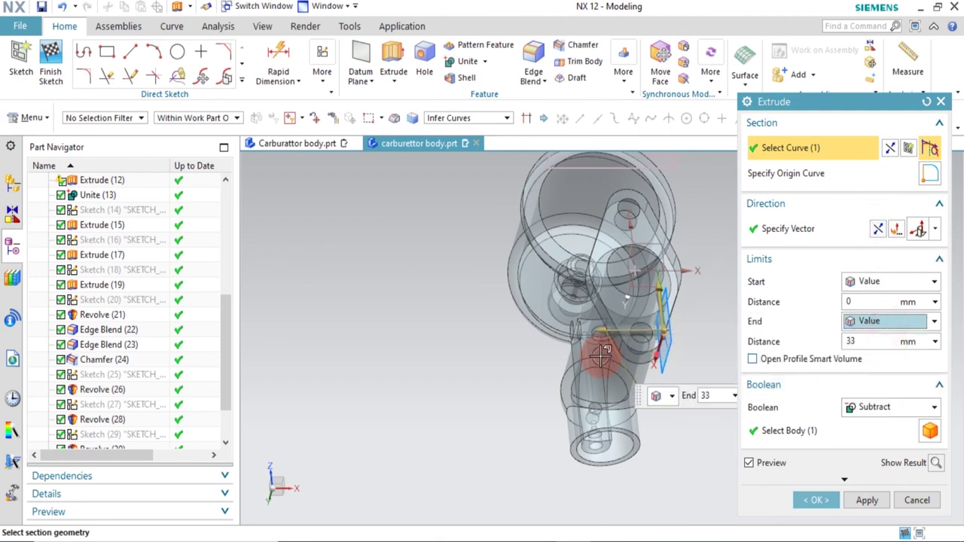
drag(595, 330, 521, 328)
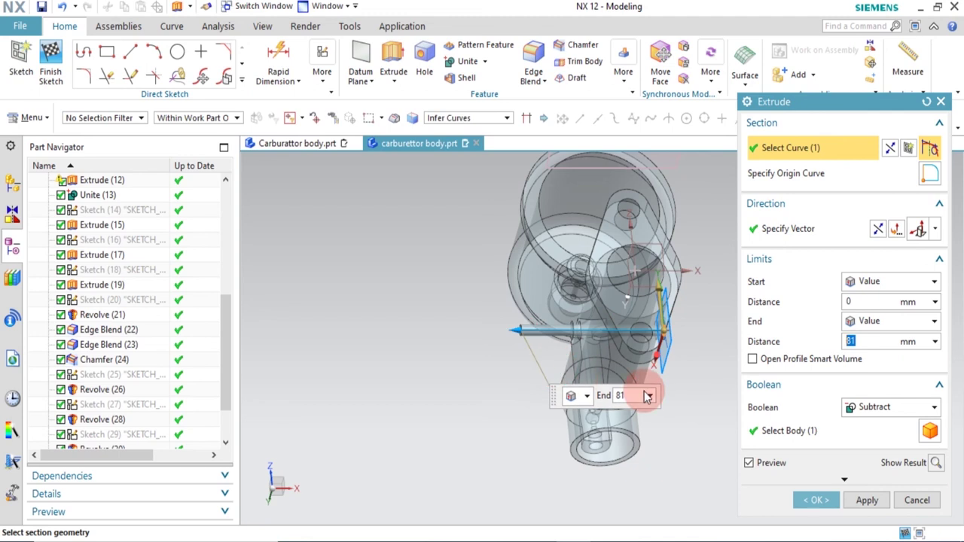
click(814, 502)
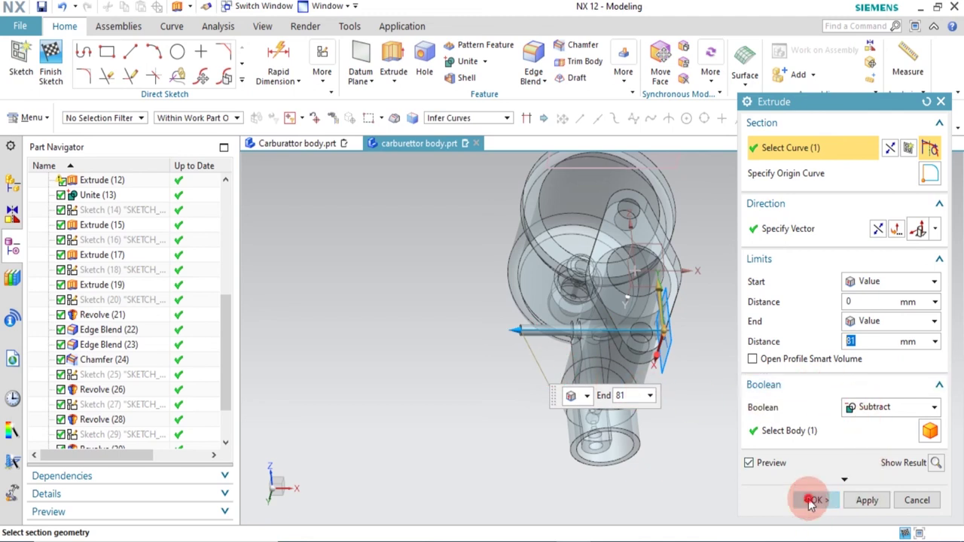
Start a sketch on the outer end face of the lower small boss facing the bowl
middle_drag(790, 497, 586, 319)
scroll(585, 294, down, 2)
scroll(582, 303, up, 6)
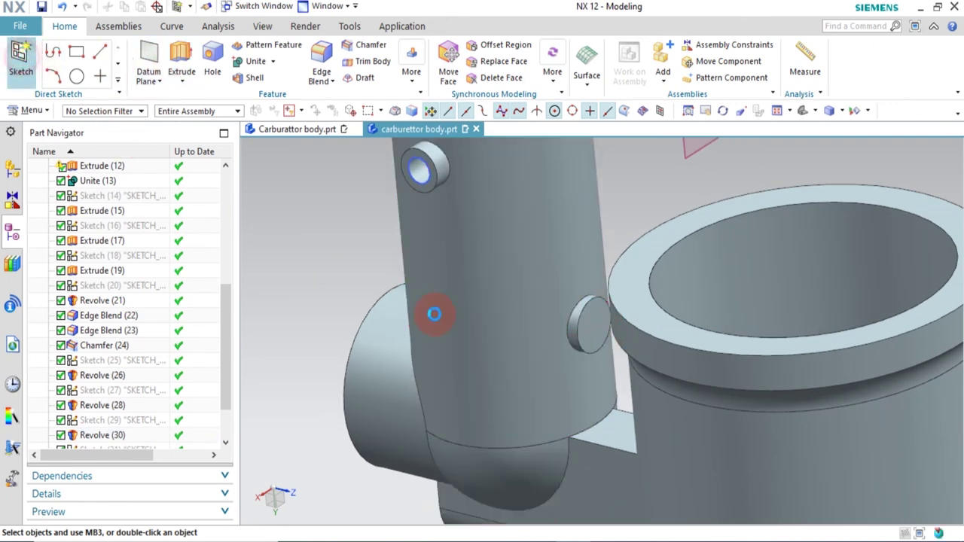
click(589, 332)
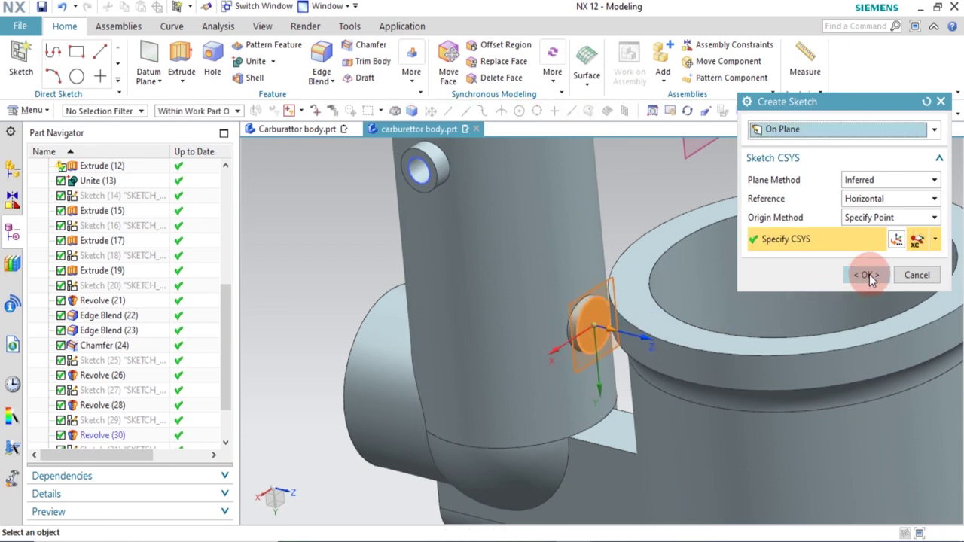
click(869, 274)
Sketch a 6 mm diameter circle centred on the lower boss's end face
mouse_move(667, 370)
middle_down()
mouse_move(577, 326)
mouse_move(520, 274)
mouse_move(538, 317)
mouse_move(535, 254)
mouse_move(482, 301)
middle_up()
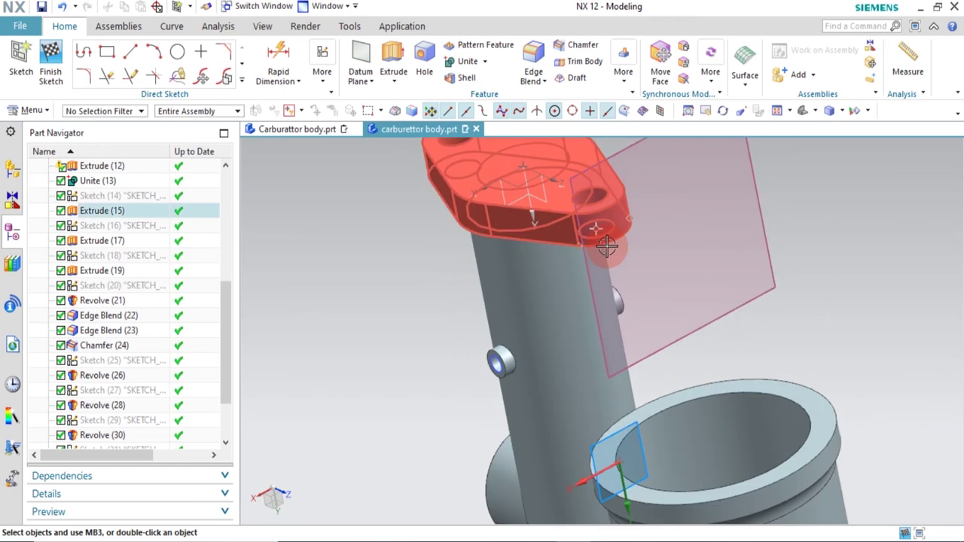
middle_drag(630, 341, 564, 445)
scroll(564, 445, up, 2)
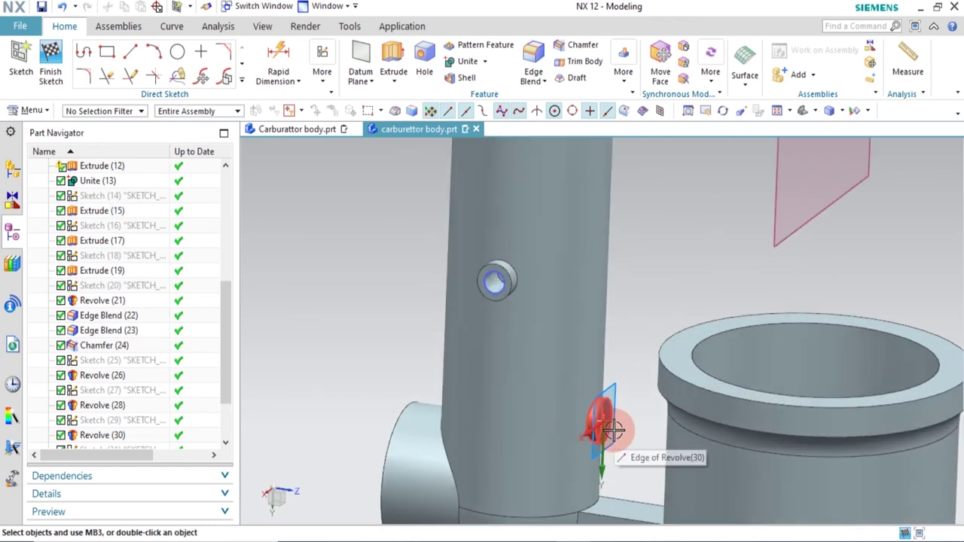
middle_drag(603, 420, 636, 475)
scroll(625, 457, up, 5)
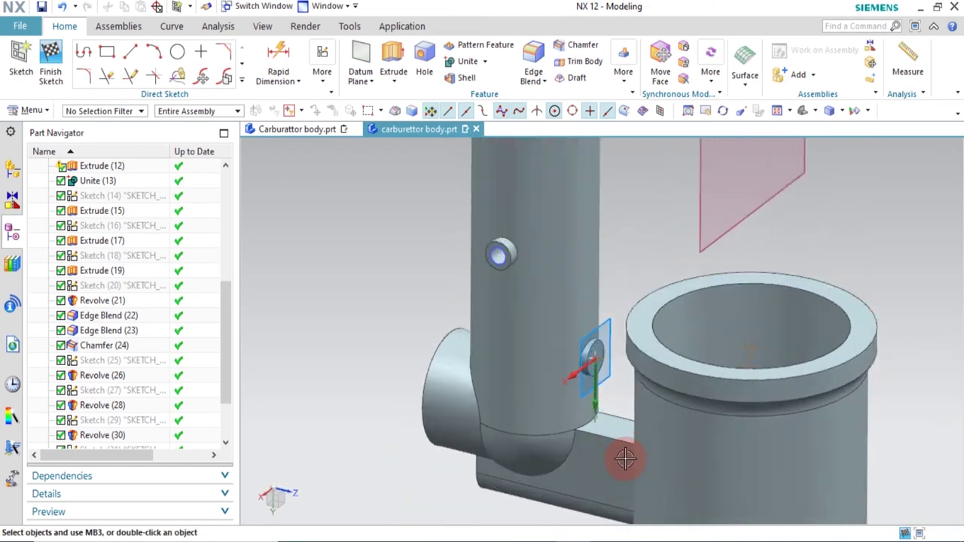
click(176, 53)
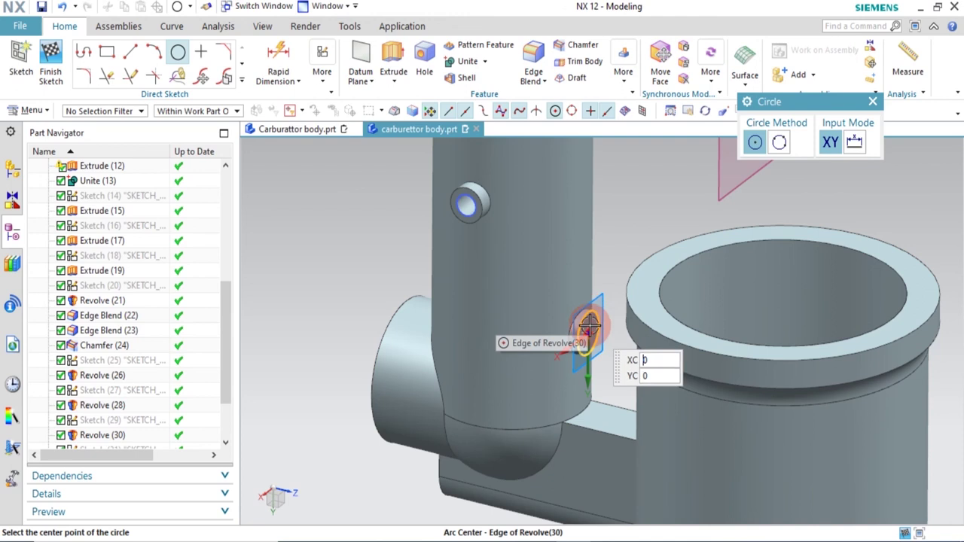
click(588, 332)
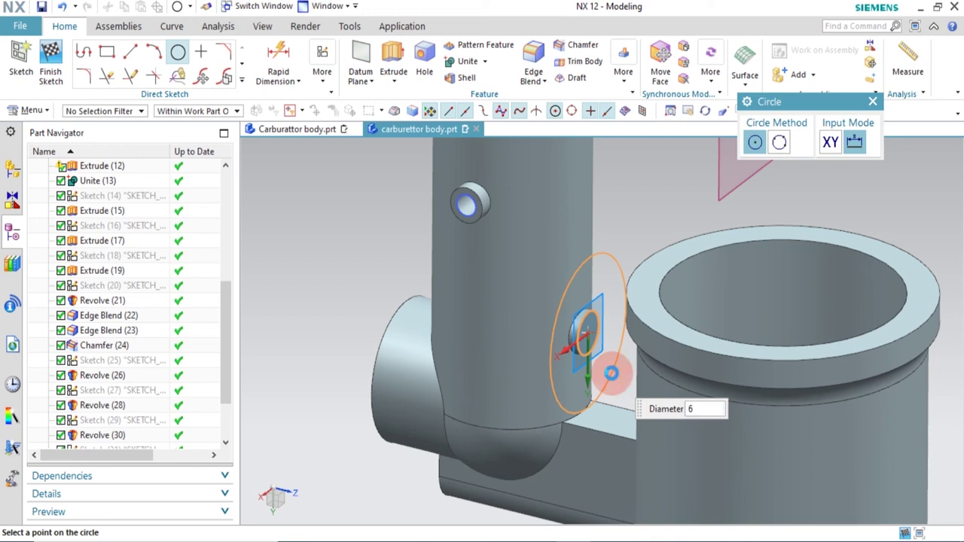
Extrude the circle in the reversed direction with the end limit Until Next, subtracting it from the body
middle_drag(625, 344, 490, 185)
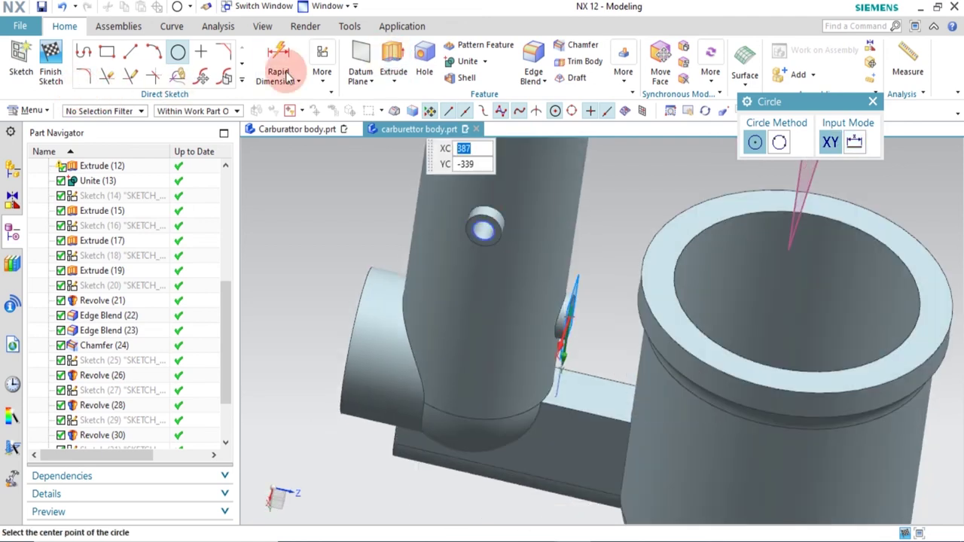
click(394, 67)
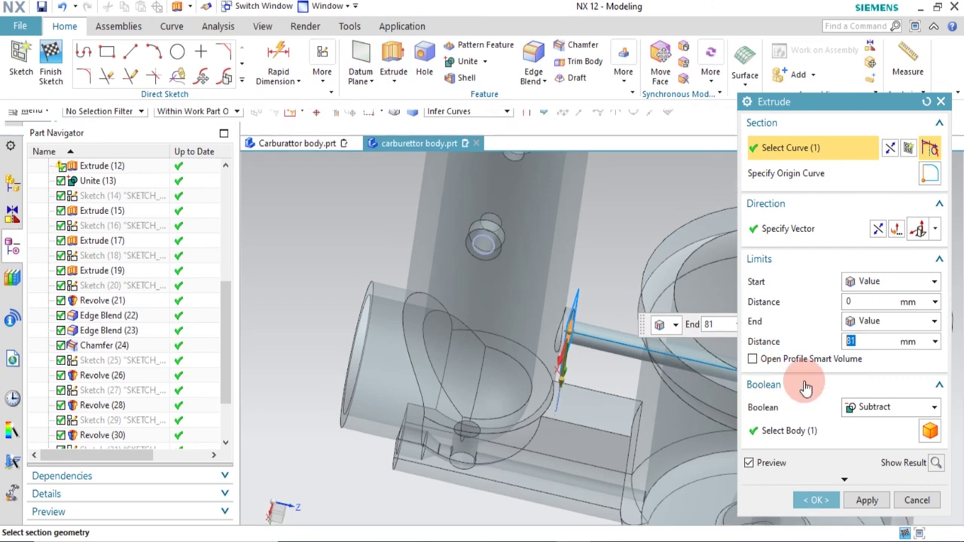
click(879, 230)
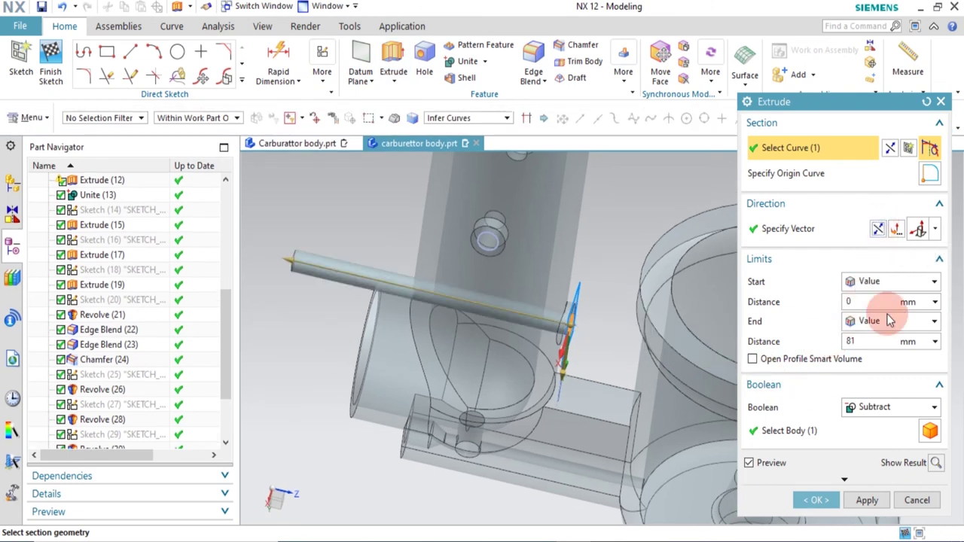
click(887, 322)
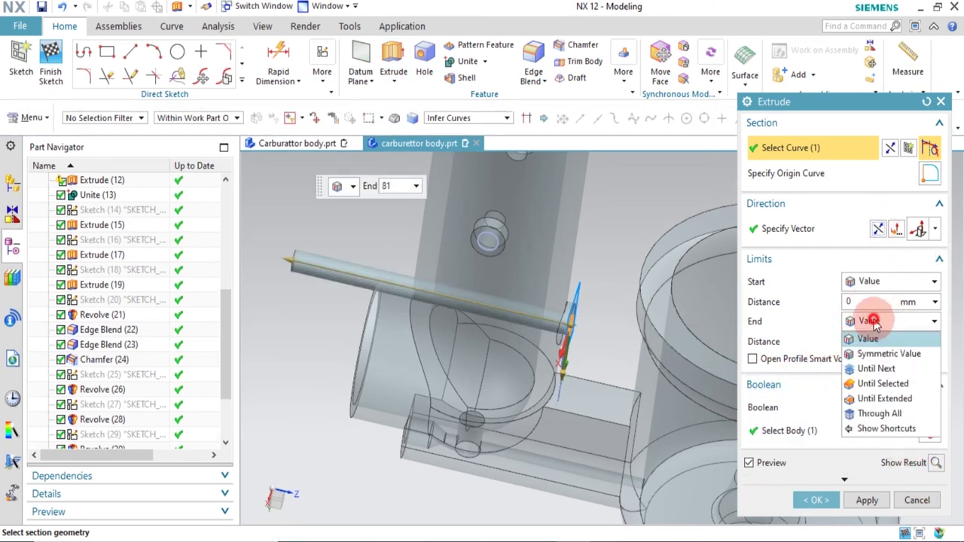
click(889, 367)
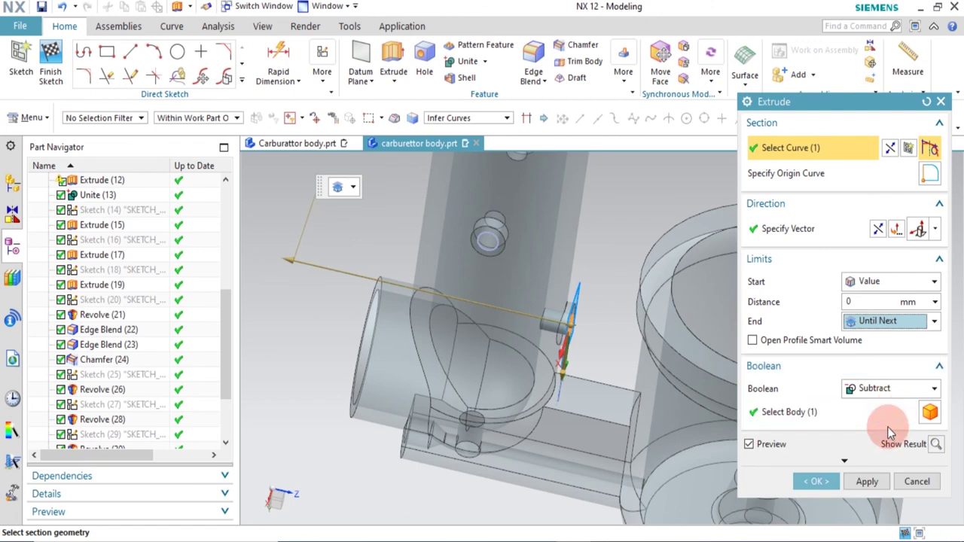
click(821, 480)
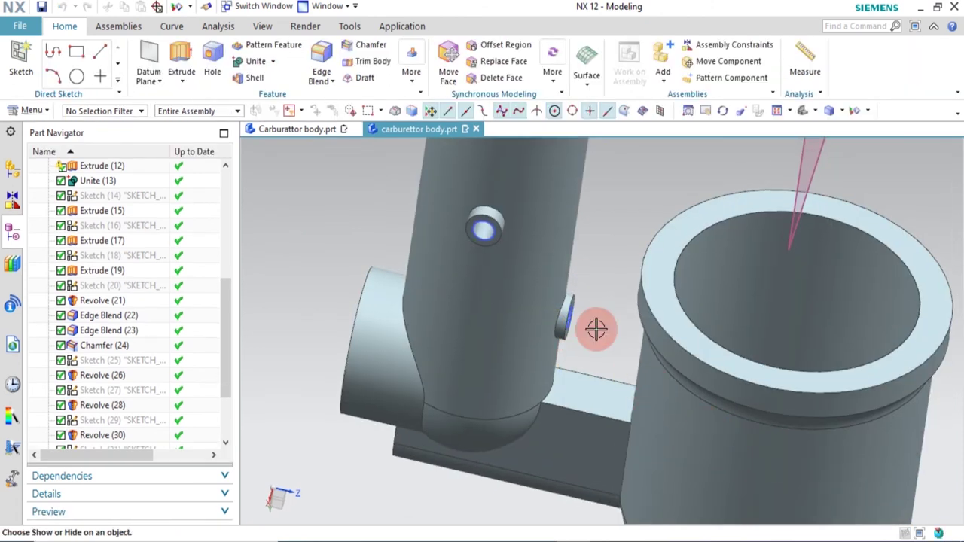
Hide all sketches, including the two hole circles on the bosses
key(ctrl+w)
click(944, 214)
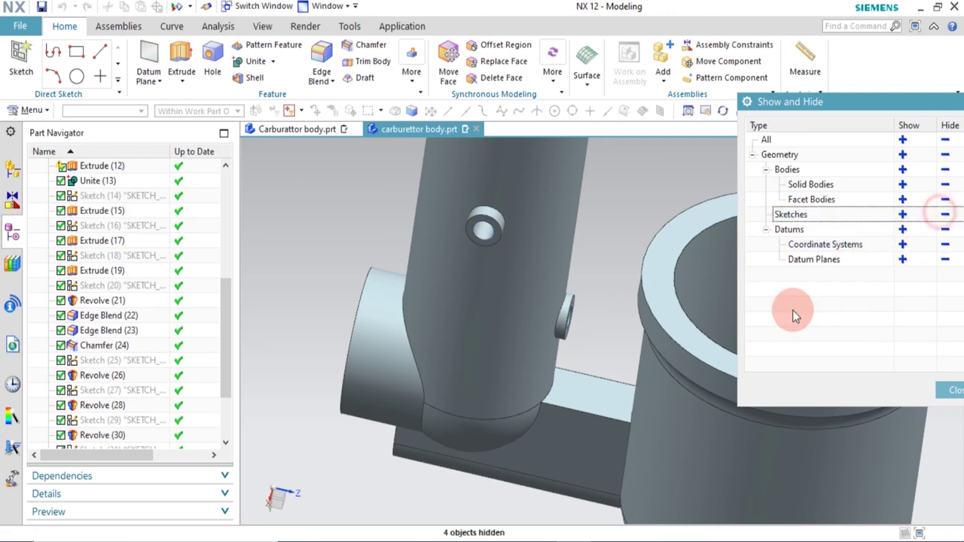
middle_click(640, 205)
Hide all coordinate systems and datum planes so that only the carburettor body is displayed
middle_drag(677, 377, 673, 344)
scroll(678, 323, down, 6)
middle_drag(840, 344, 861, 347)
key(ctrl+w)
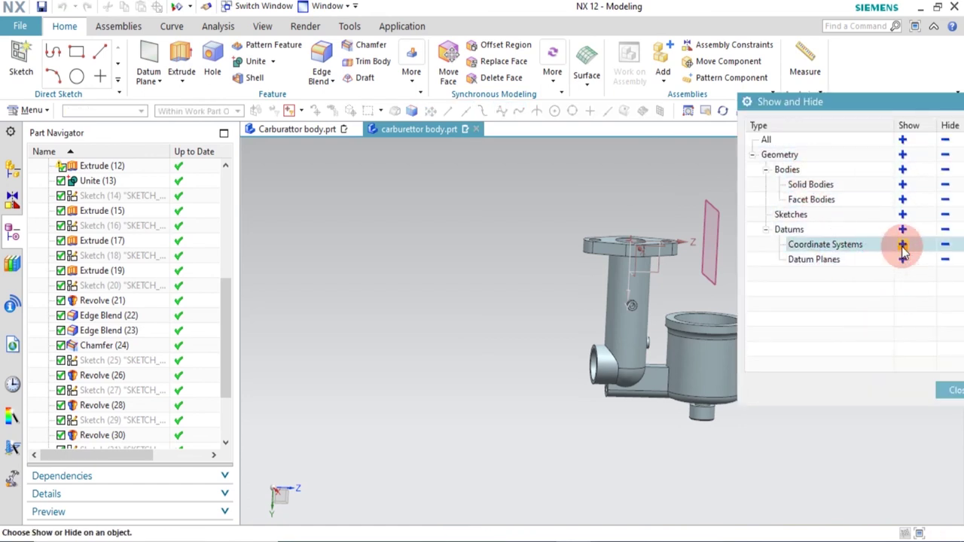
click(943, 245)
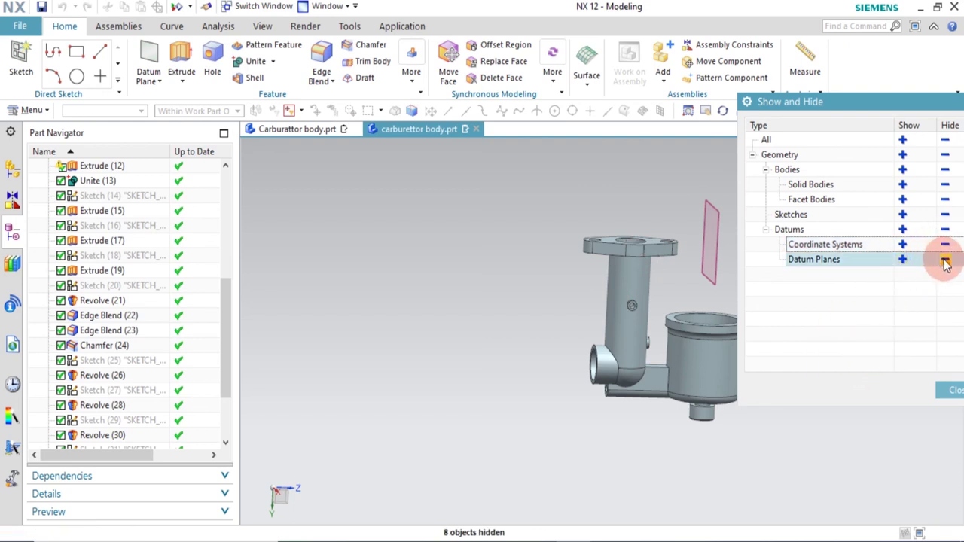
click(945, 260)
click(943, 390)
Examine the finished carburettor body from all sides, including the flange, tube bosses, side inlet and bowl
middle_drag(646, 327, 643, 394)
scroll(624, 333, up, 2)
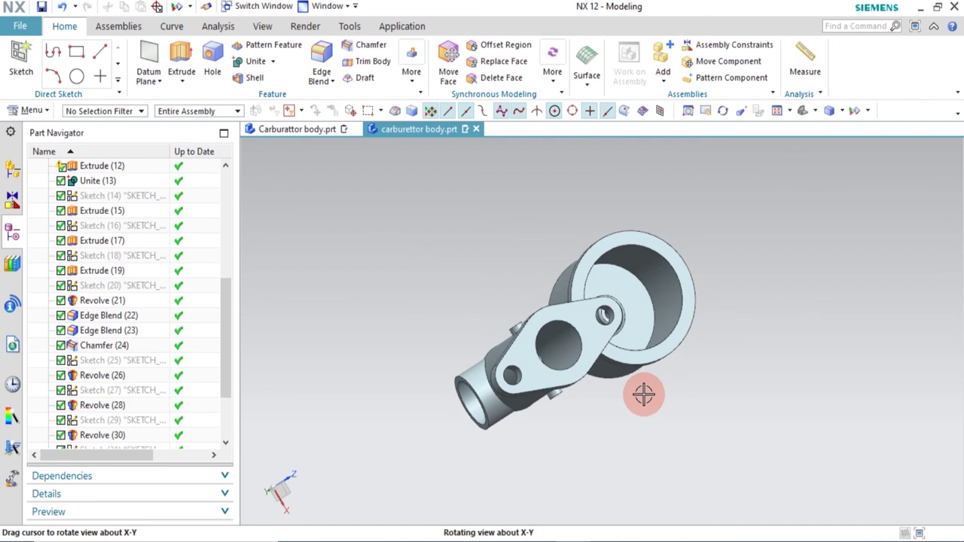
middle_drag(598, 404, 584, 359)
middle_drag(593, 488, 558, 449)
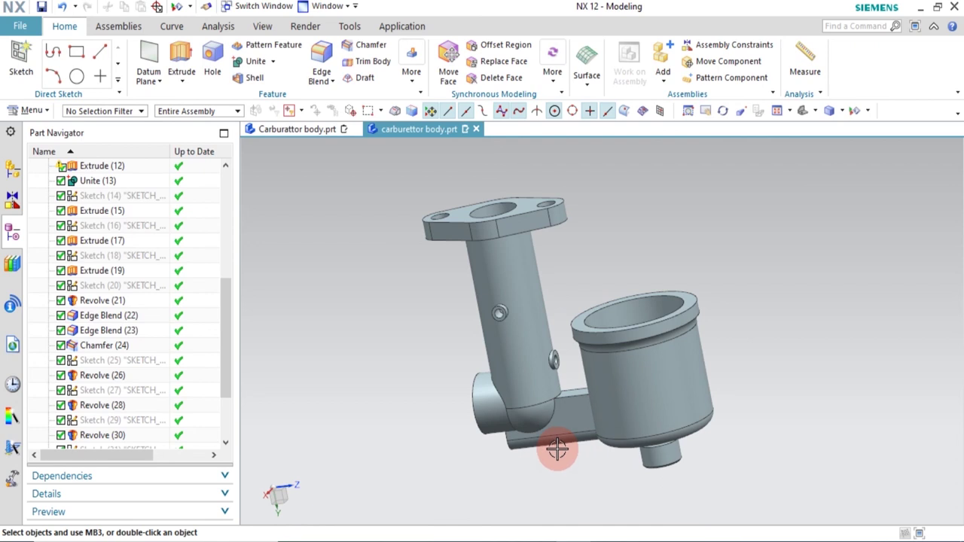
middle_drag(567, 488, 686, 501)
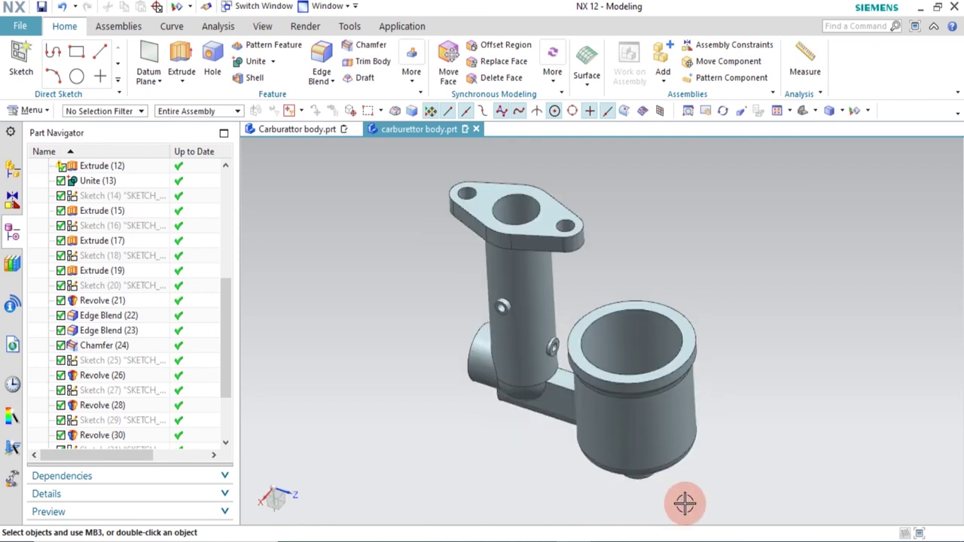
middle_drag(572, 492, 647, 467)
middle_drag(696, 445, 632, 471)
scroll(633, 471, down, 2)
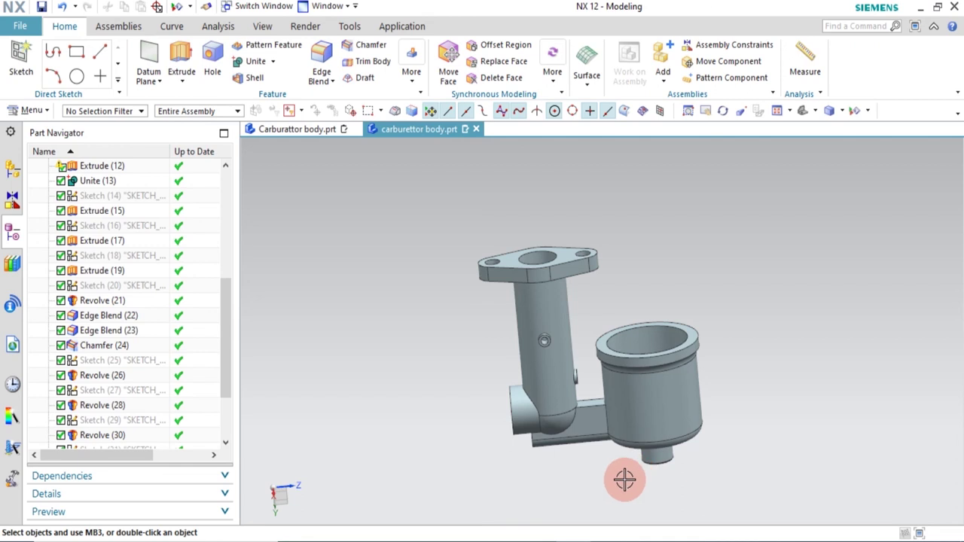
mouse_move(628, 480)
middle_down()
mouse_move(613, 469)
mouse_move(592, 477)
mouse_move(615, 480)
middle_up()
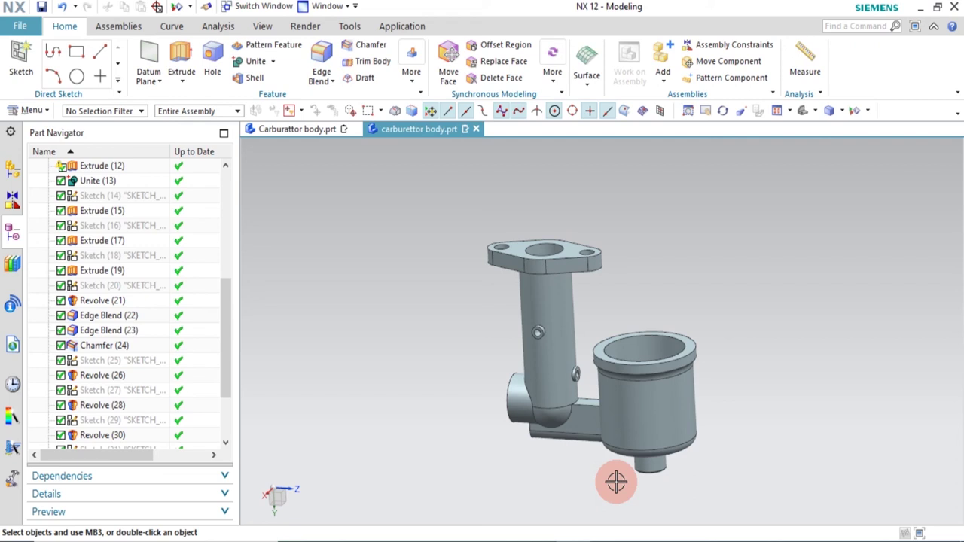
middle_drag(618, 482, 657, 445)
middle_drag(751, 430, 762, 463)
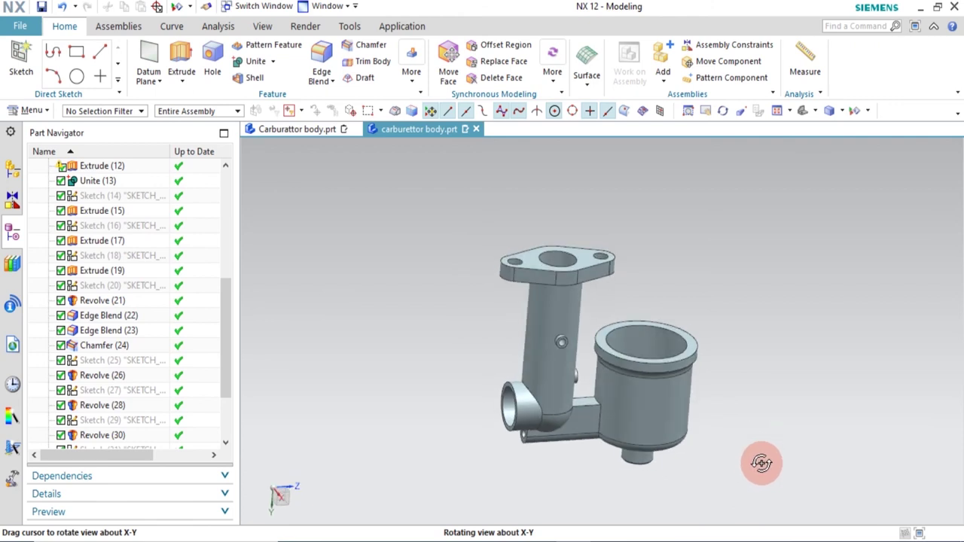
middle_drag(761, 463, 762, 463)
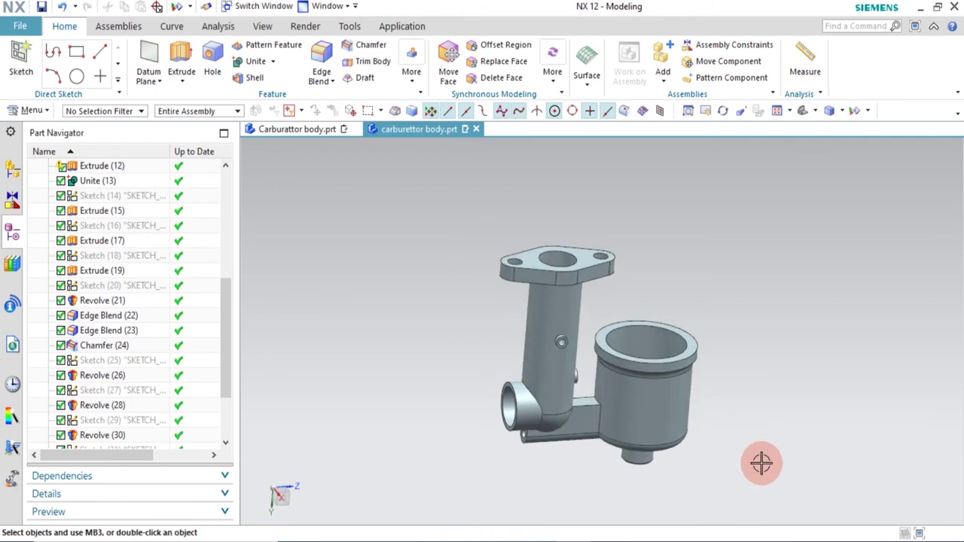